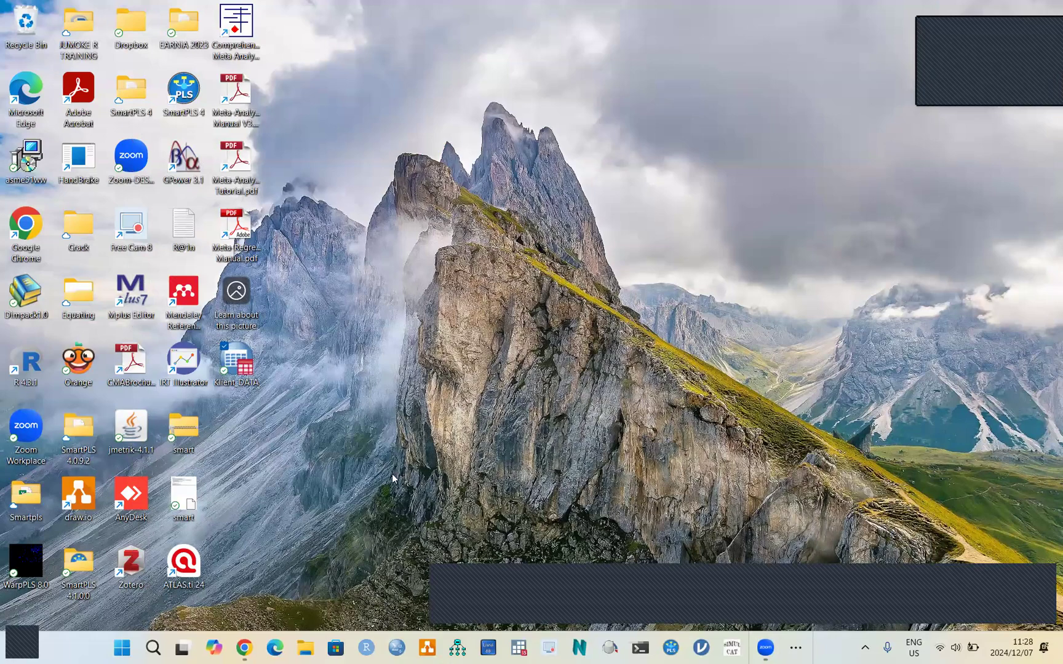
# - Open the Klient_DATA file and check the value labels defined for the Gender variable
pyautogui.doubleClick(237, 362)
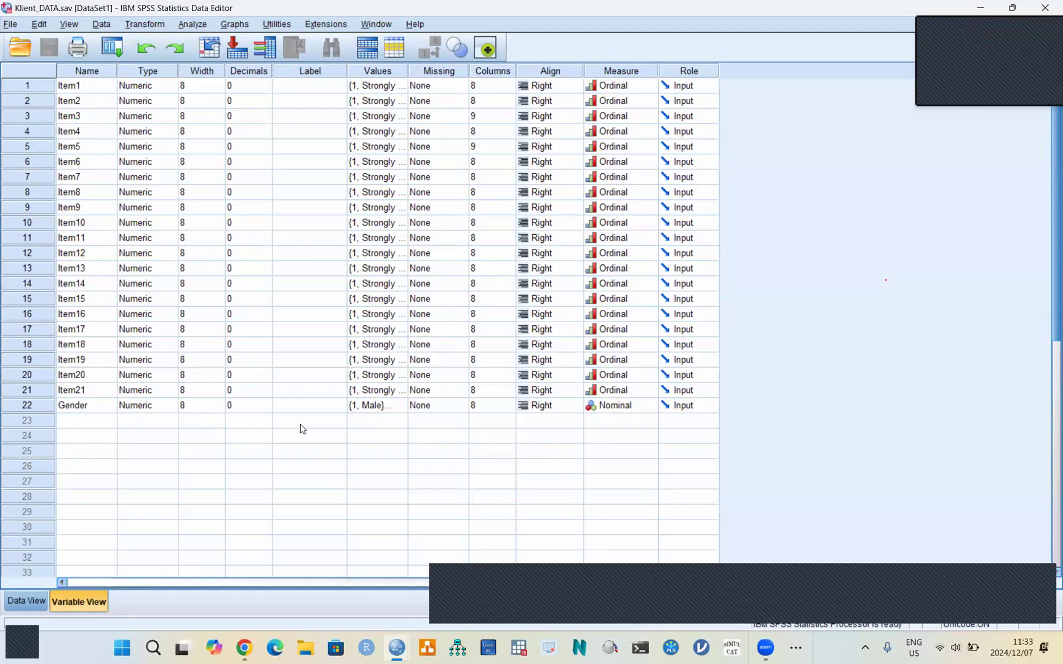
pyautogui.click(395, 410)
pyautogui.click(400, 406)
pyautogui.click(493, 399)
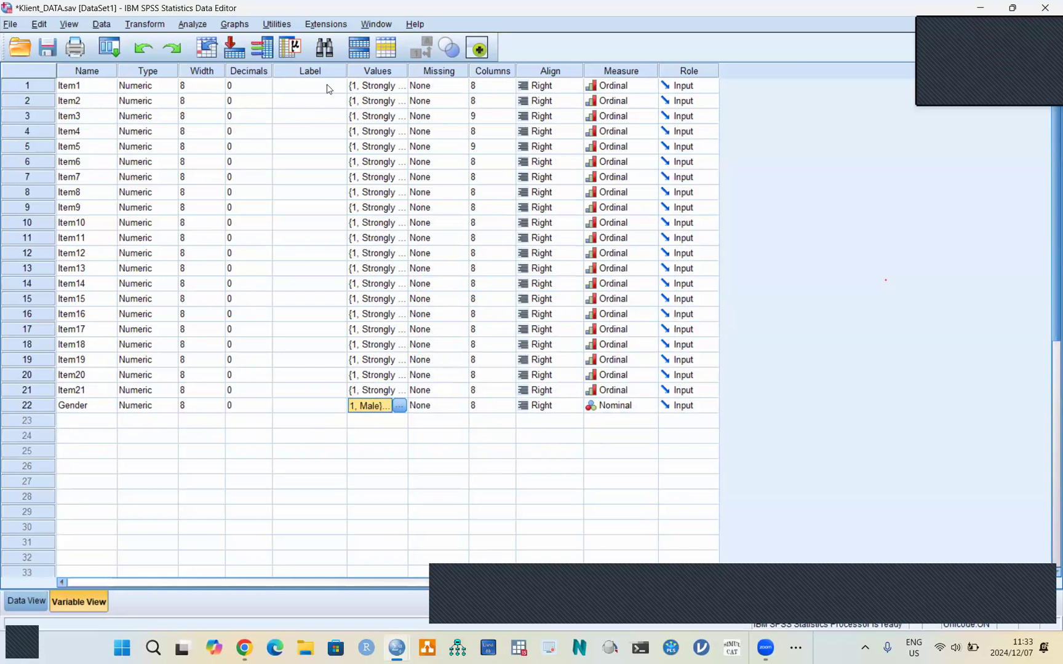
# - Review the value labels defined for the Item1 variable
pyautogui.click(371, 90)
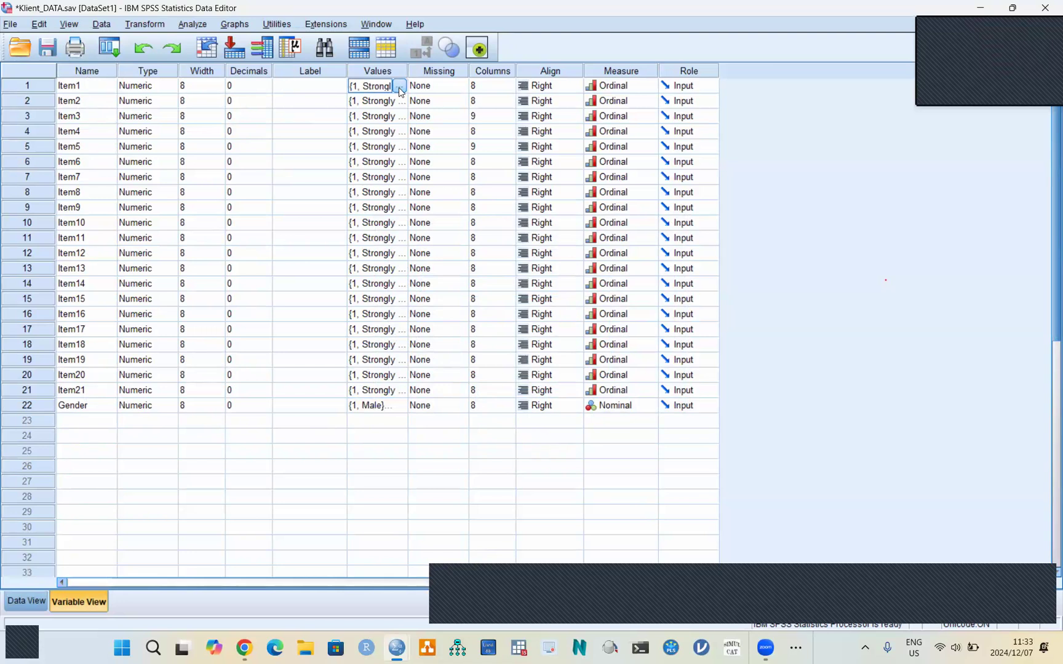
pyautogui.click(399, 87)
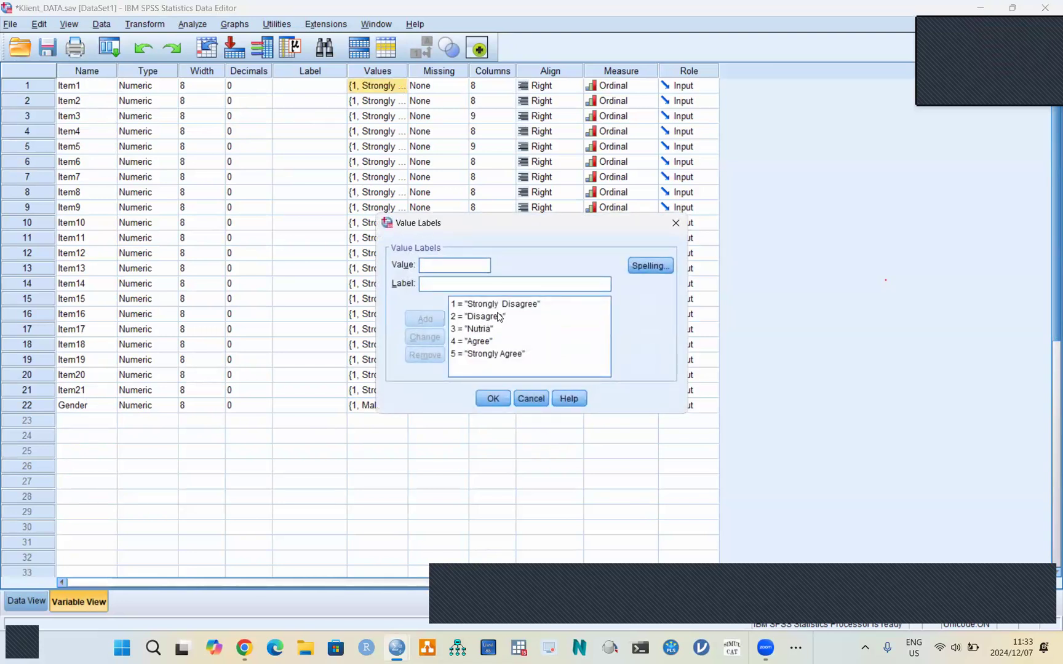
pyautogui.click(461, 317)
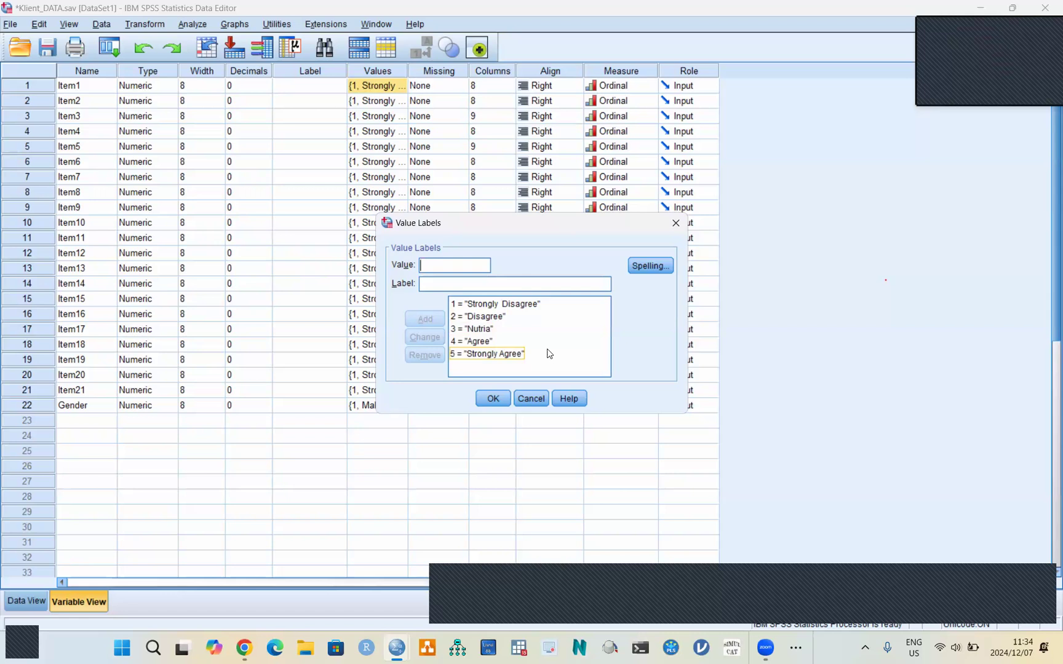
pyautogui.click(493, 399)
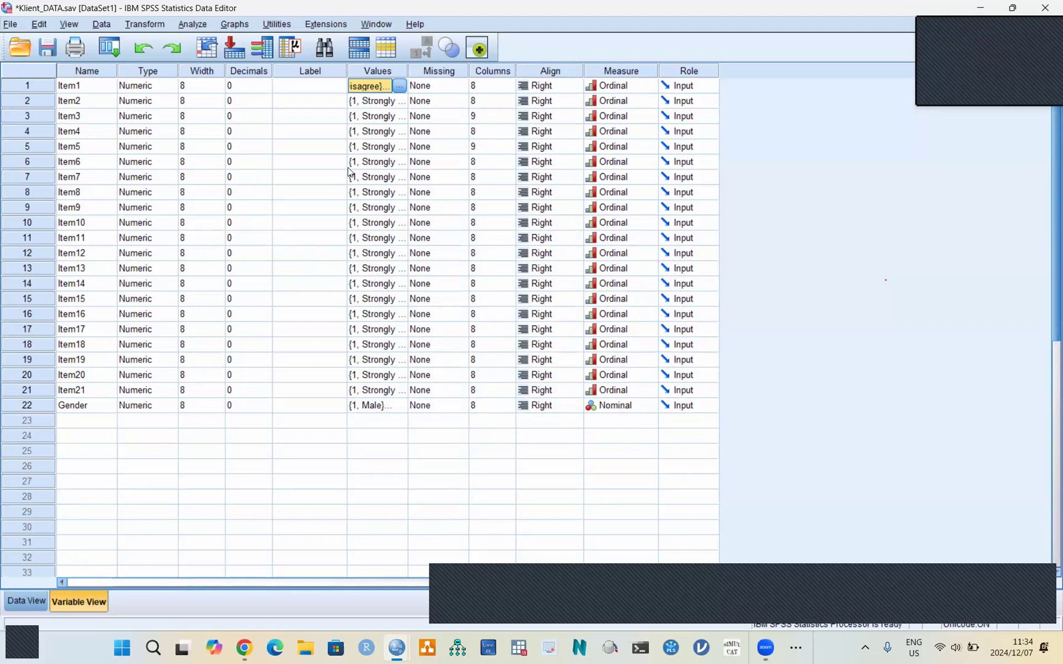
# - Check the measurement level options available for Item1
pyautogui.click(637, 72)
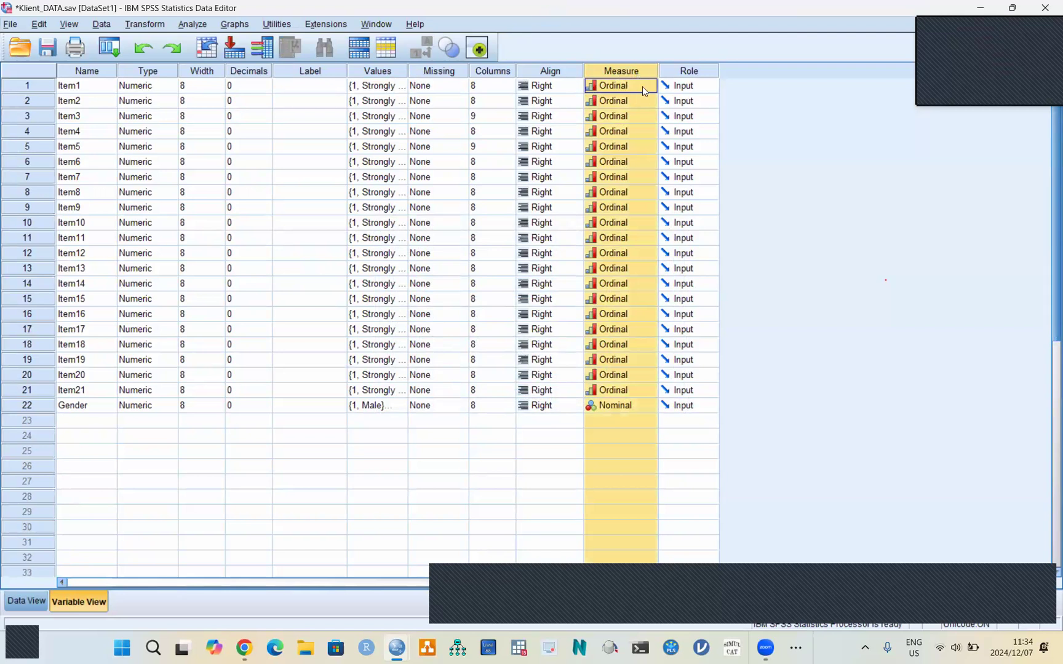
pyautogui.click(650, 87)
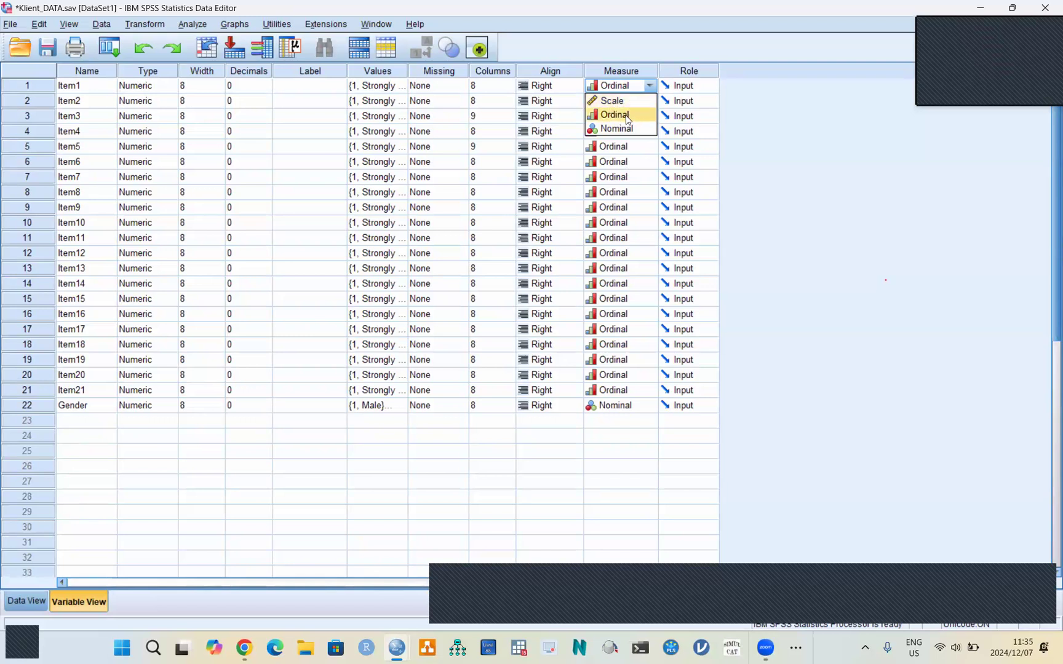
pyautogui.click(650, 89)
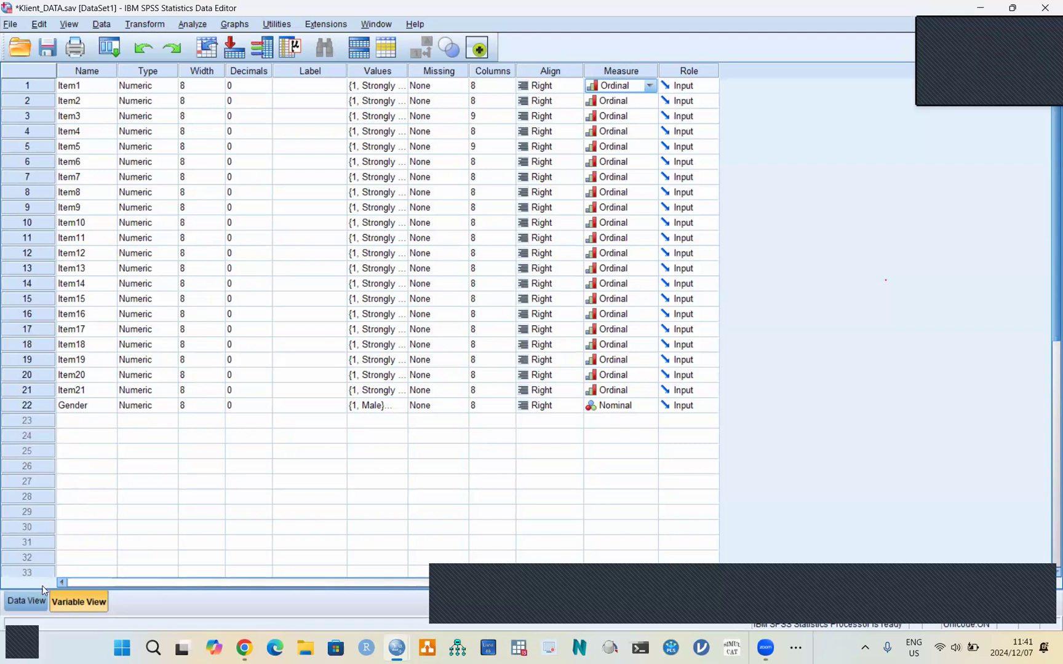
# - Look through the case data from the first record to the last and return to the first
pyautogui.click(33, 600)
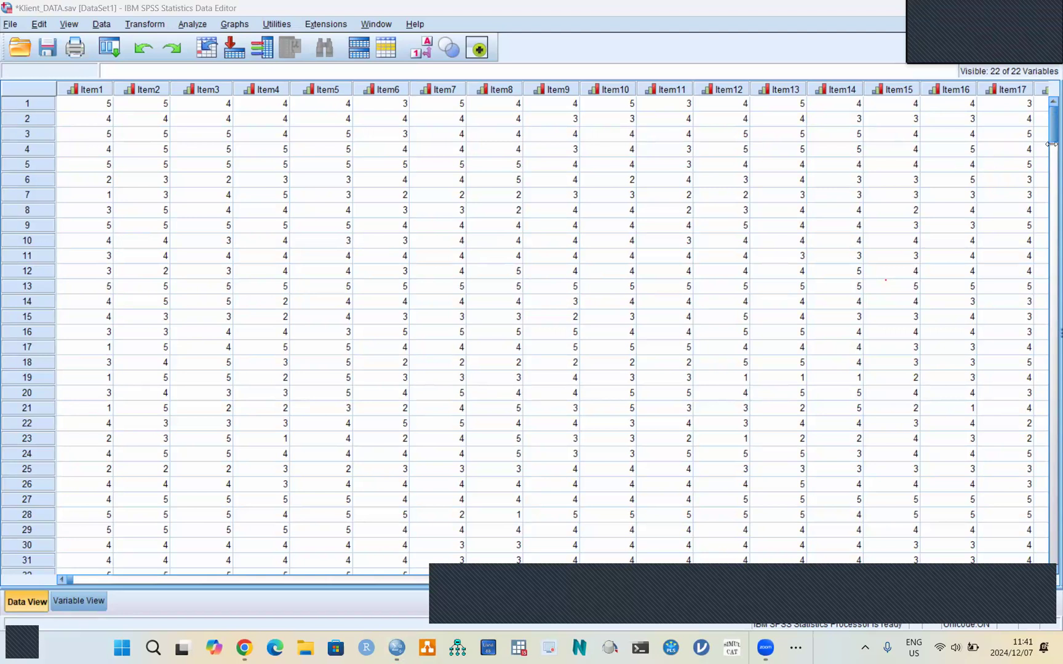
pyautogui.click(1051, 138)
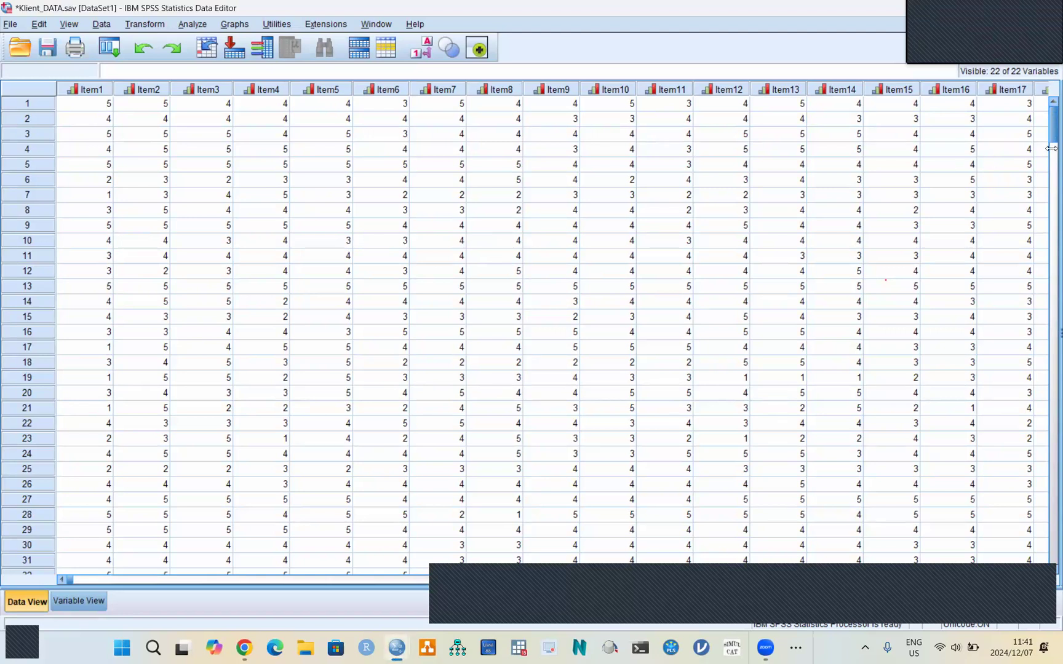
pyautogui.moveTo(1047, 133); pyautogui.dragTo(1026, 521)
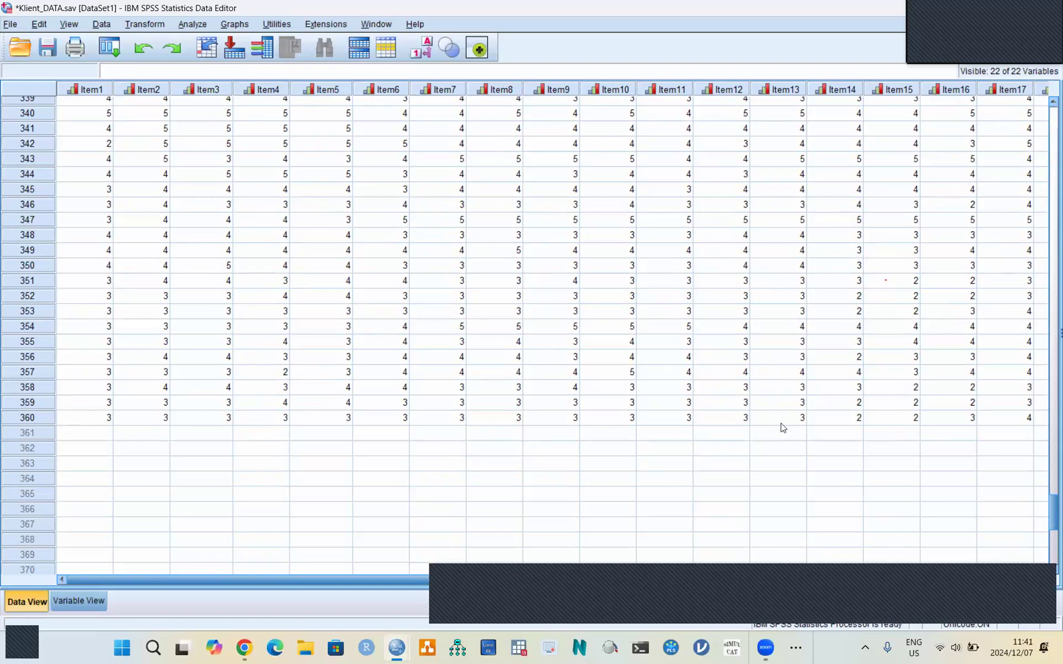
pyautogui.moveTo(1048, 516); pyautogui.dragTo(1048, 114)
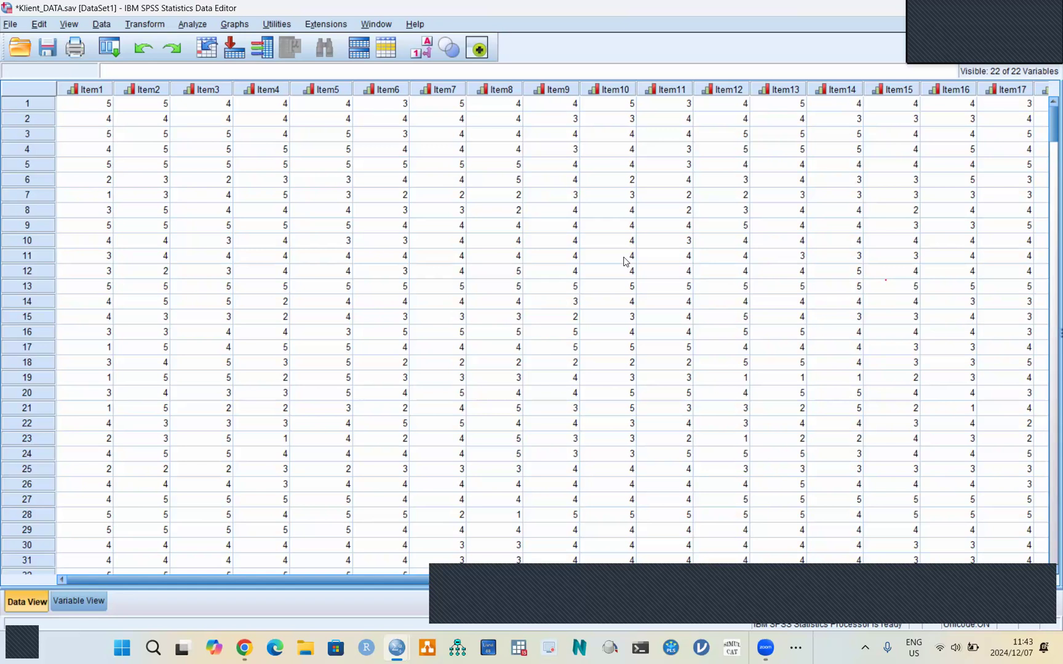
# - Run a Frequencies analysis on Item1 to Item21 and Gender with frequency tables displayed
pyautogui.click(191, 26)
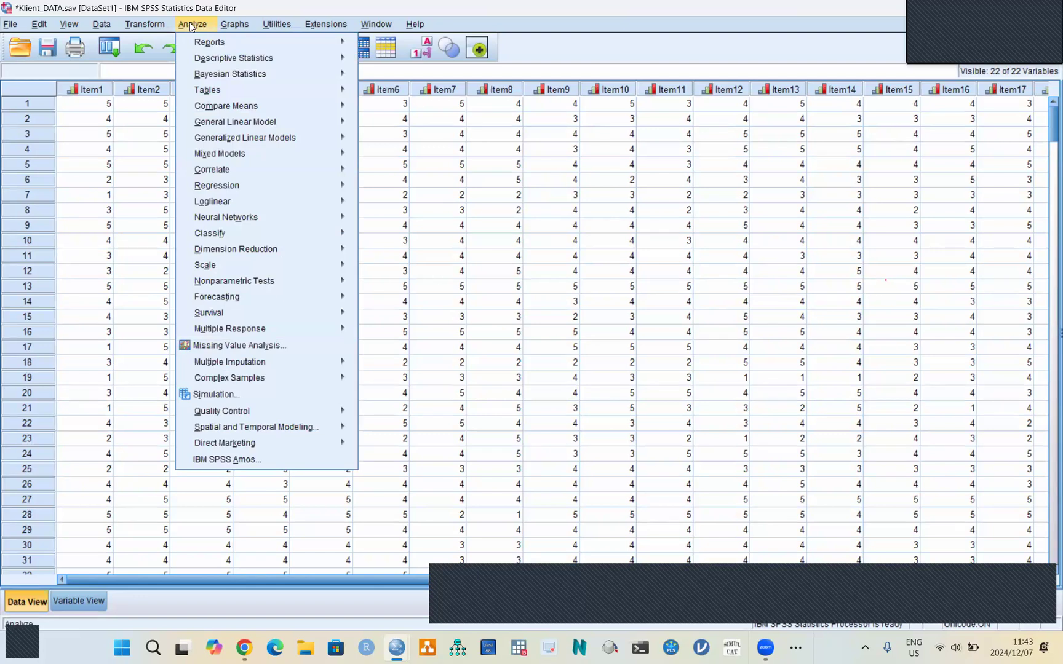
pyautogui.moveTo(253, 59)
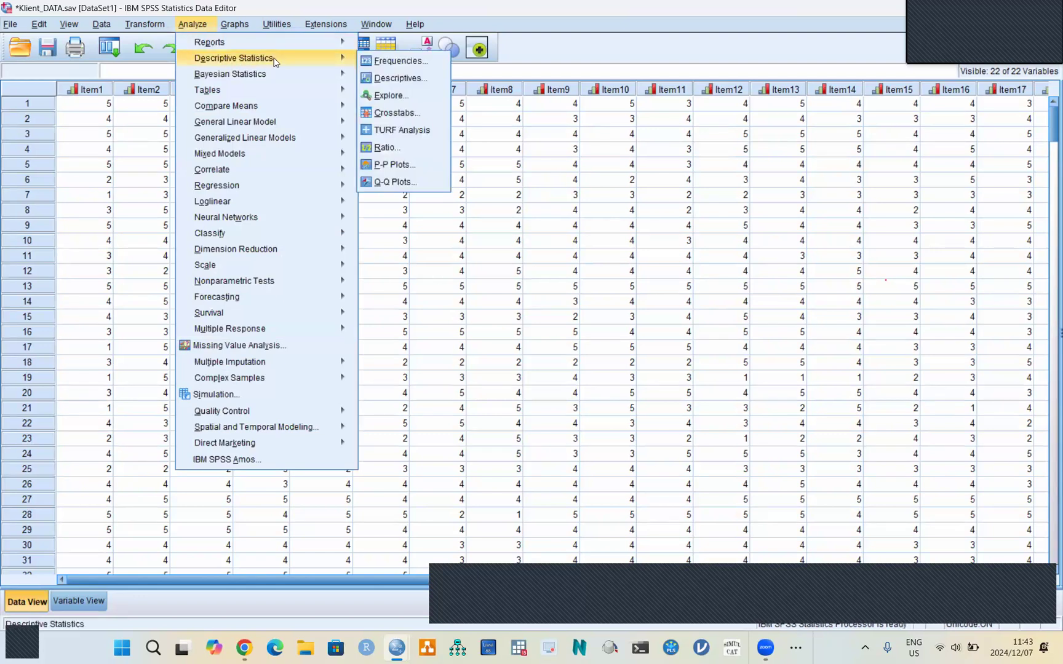
pyautogui.click(400, 61)
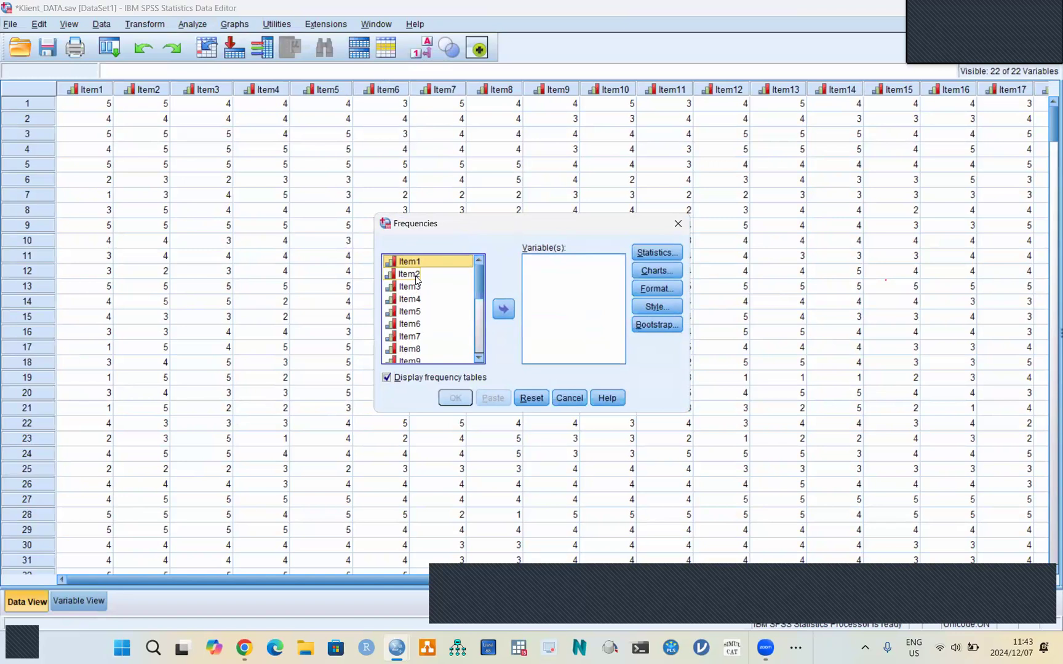
pyautogui.hotkey('ctrl', 'a')
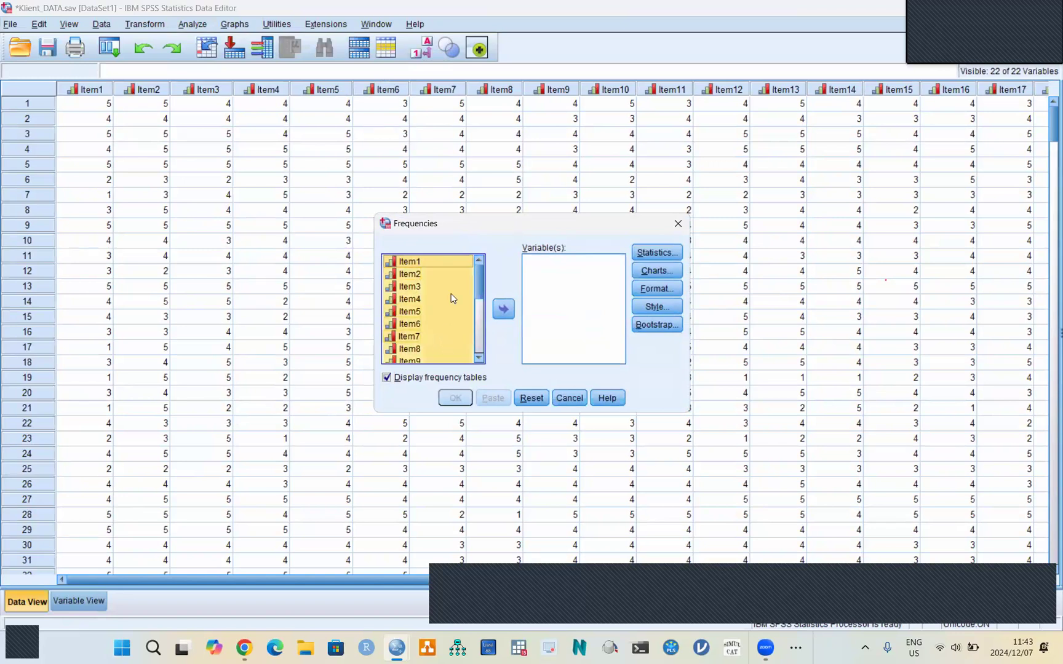
pyautogui.click(505, 310)
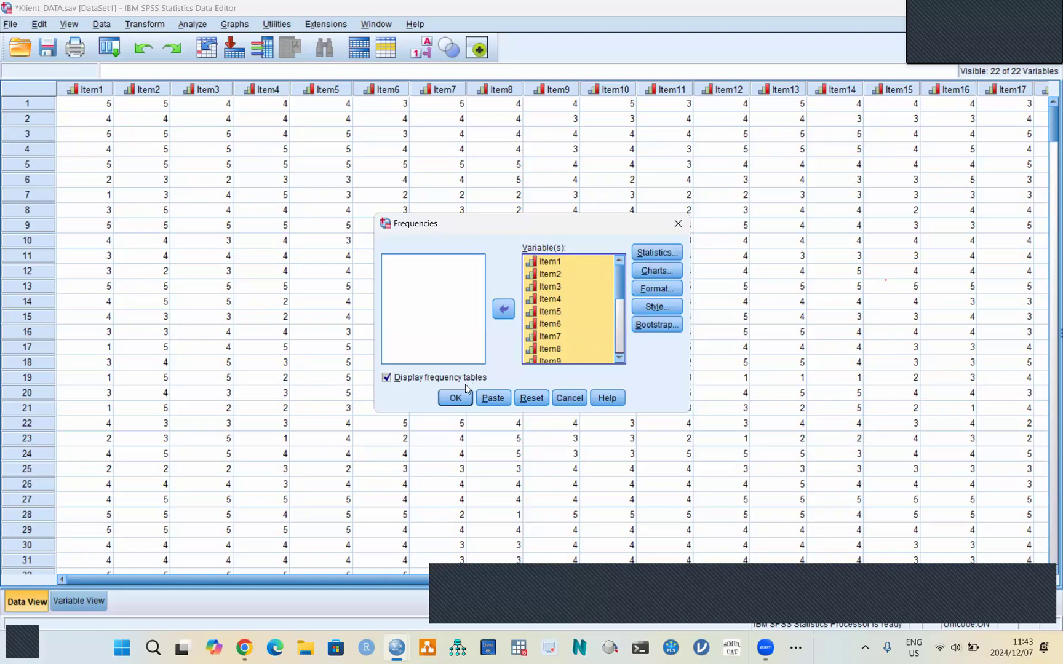
pyautogui.click(452, 399)
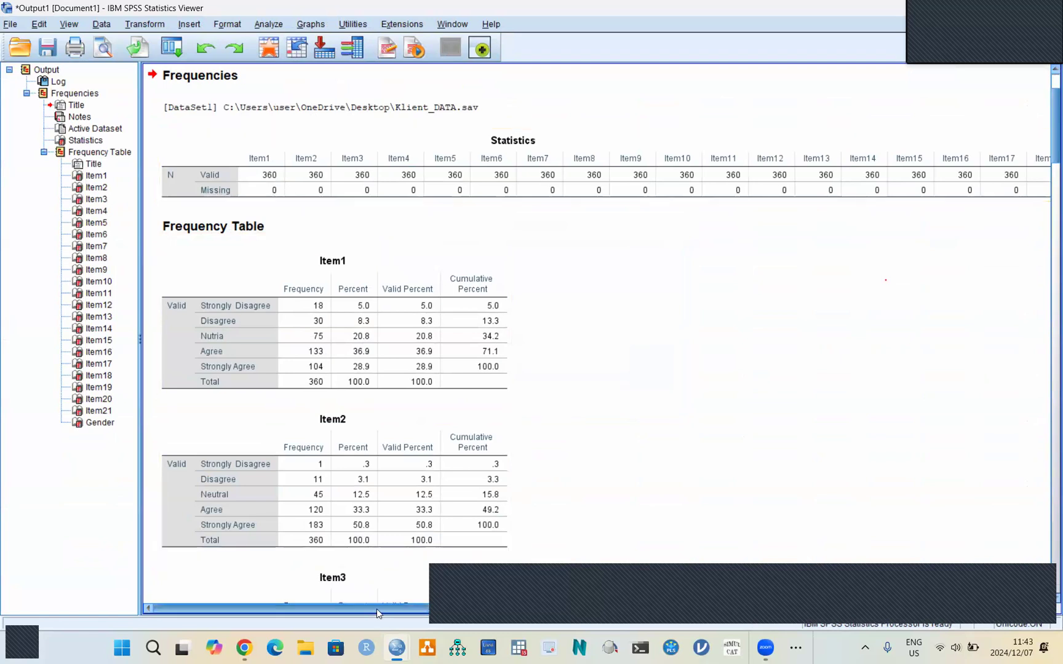
# - Examine the valid and missing counts and the frequency tables down to Gender, and close the output without saving it
pyautogui.moveTo(382, 613); pyautogui.dragTo(918, 363)
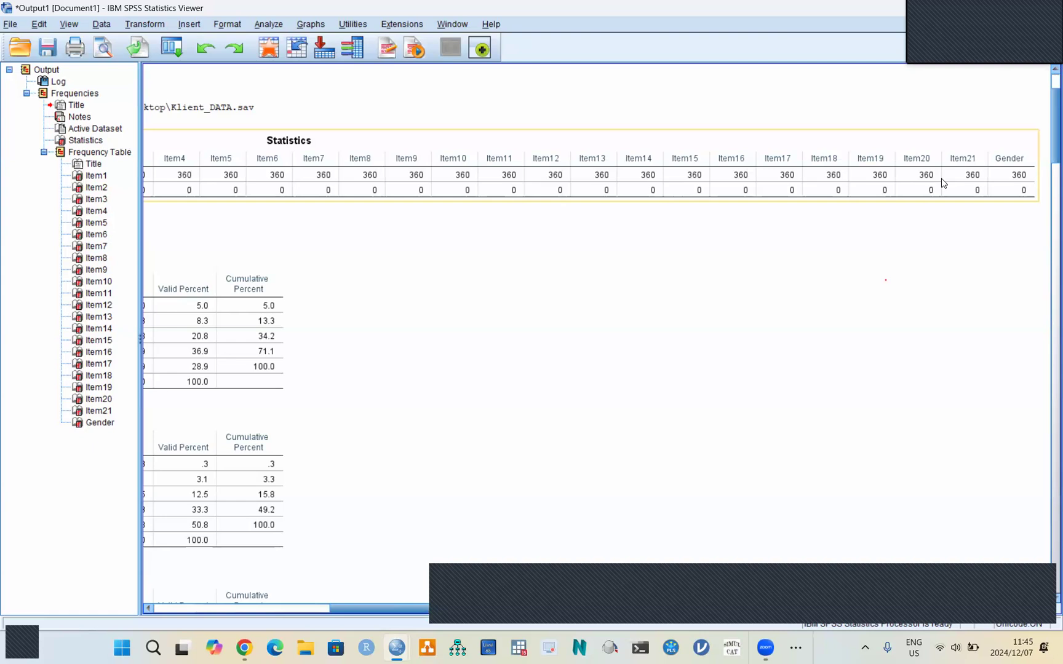
pyautogui.click(683, 373)
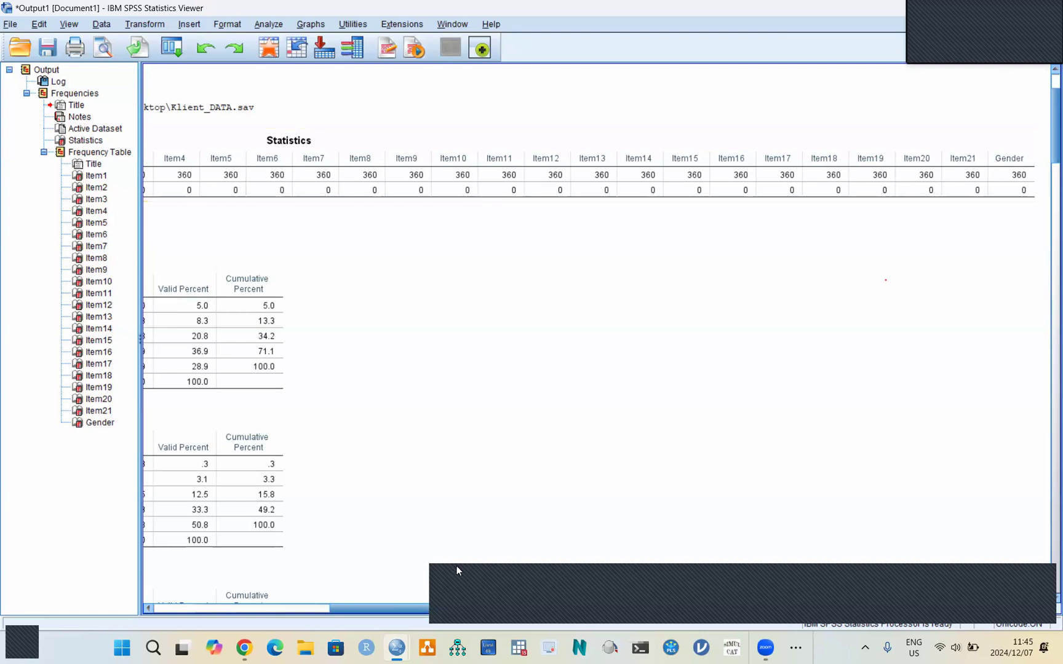
pyautogui.moveTo(405, 607); pyautogui.dragTo(226, 606)
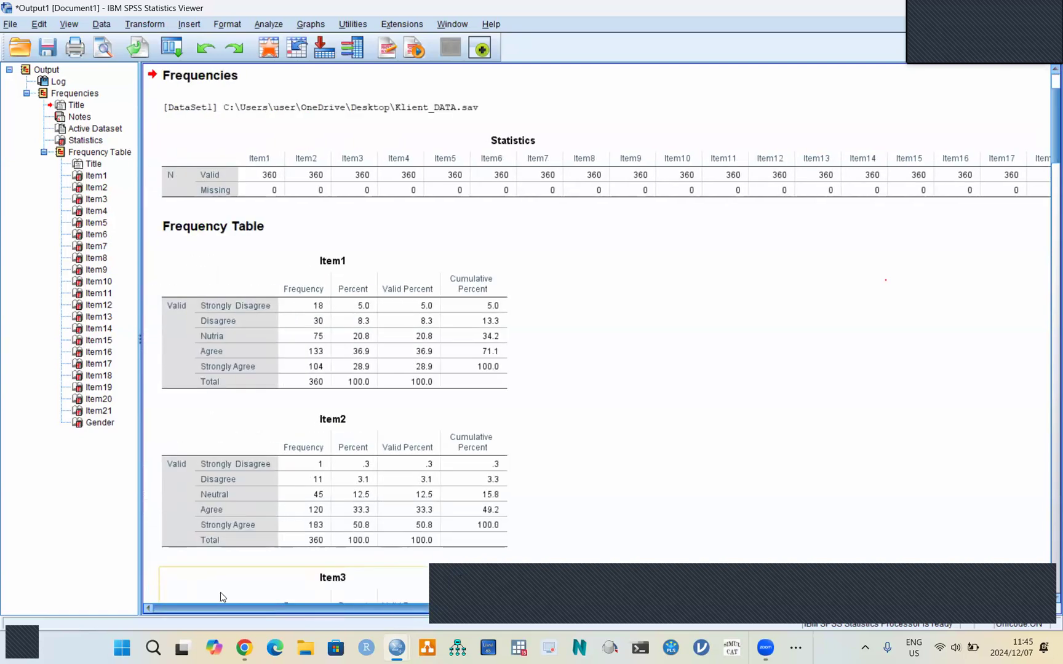
pyautogui.click(344, 272)
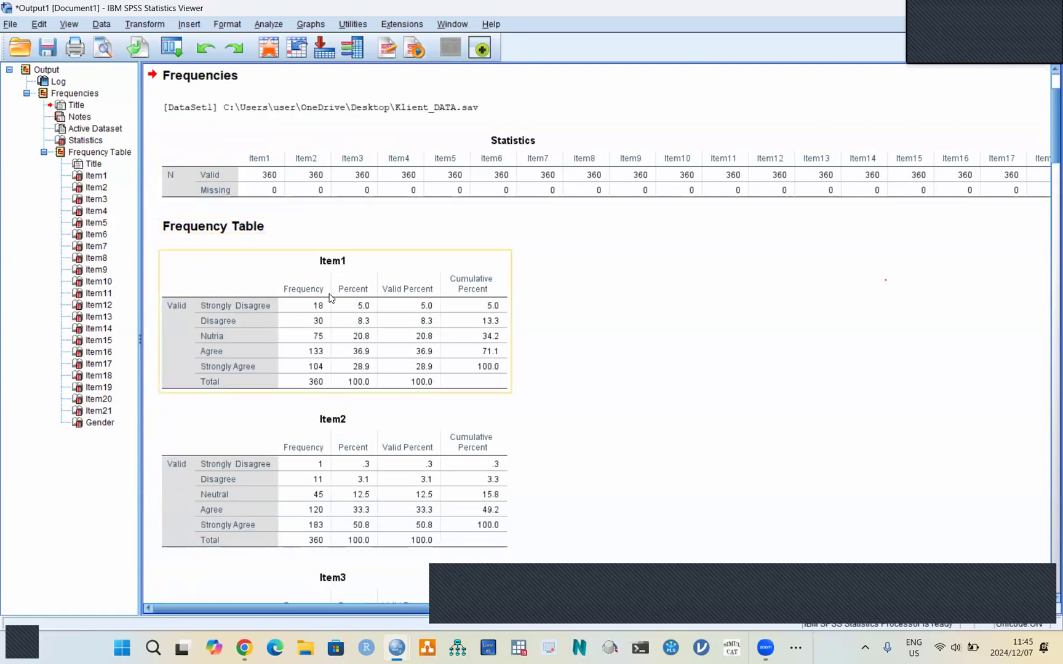
pyautogui.click(577, 281)
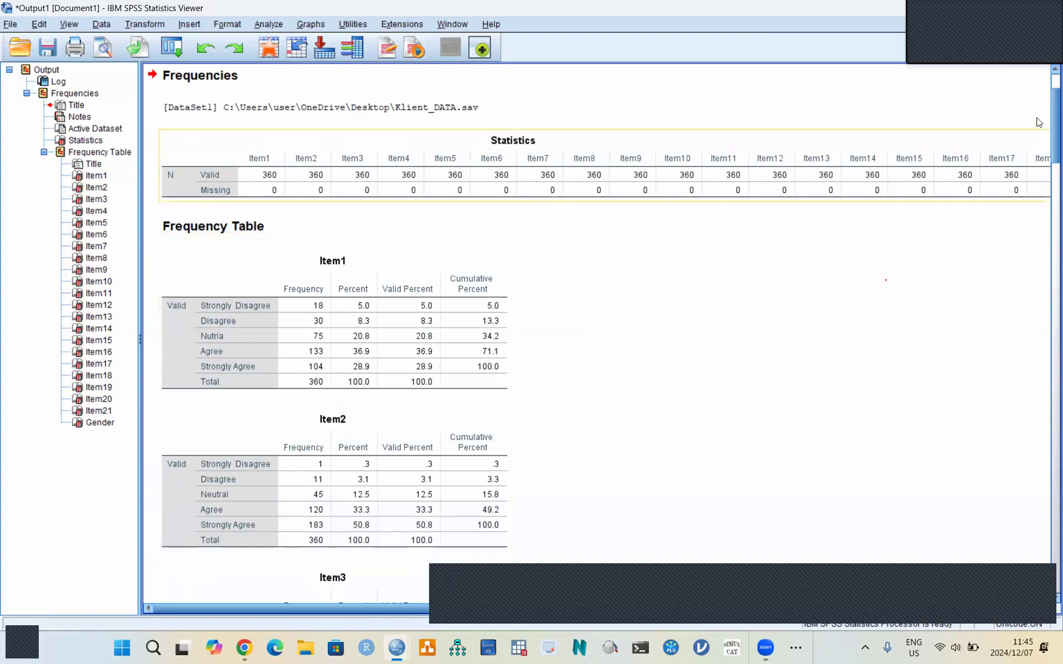
pyautogui.moveTo(1045, 126); pyautogui.dragTo(1048, 595)
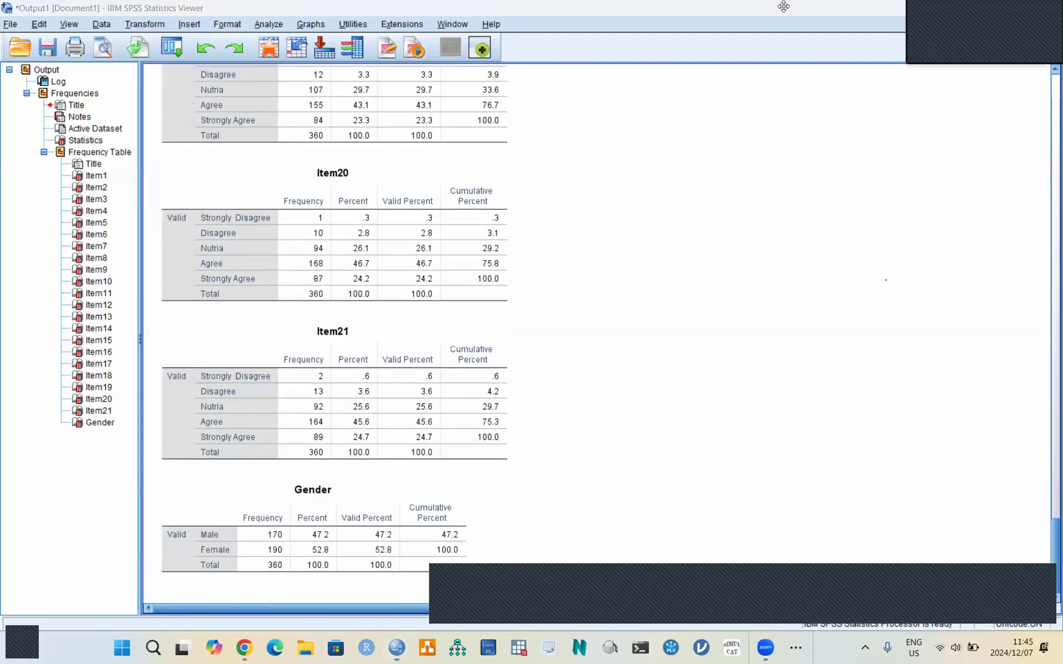
pyautogui.click(1045, 12)
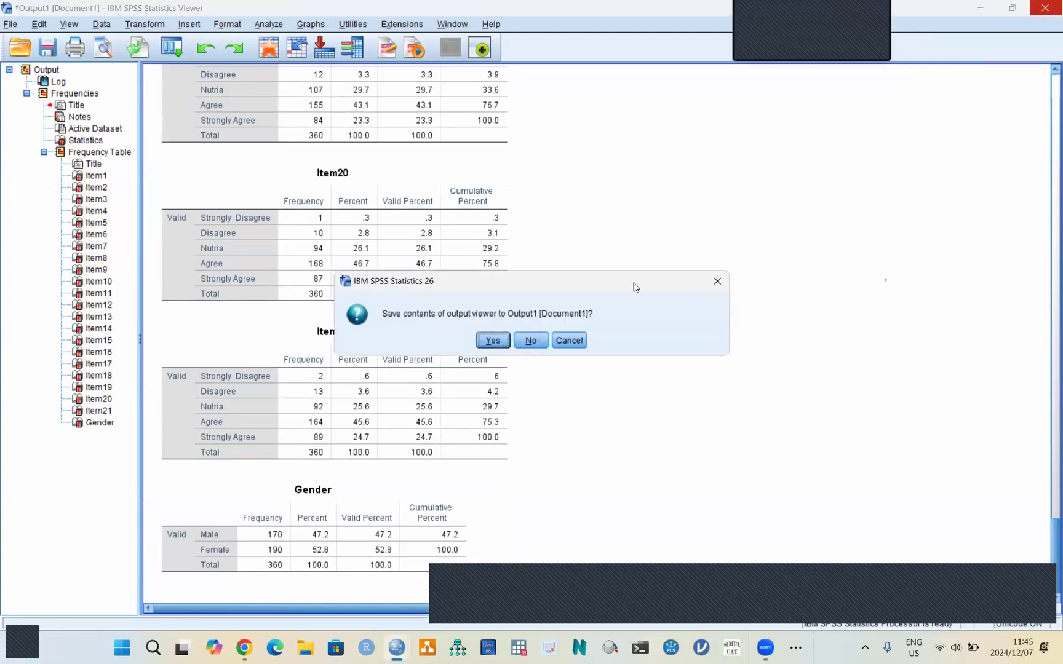
pyautogui.click(537, 347)
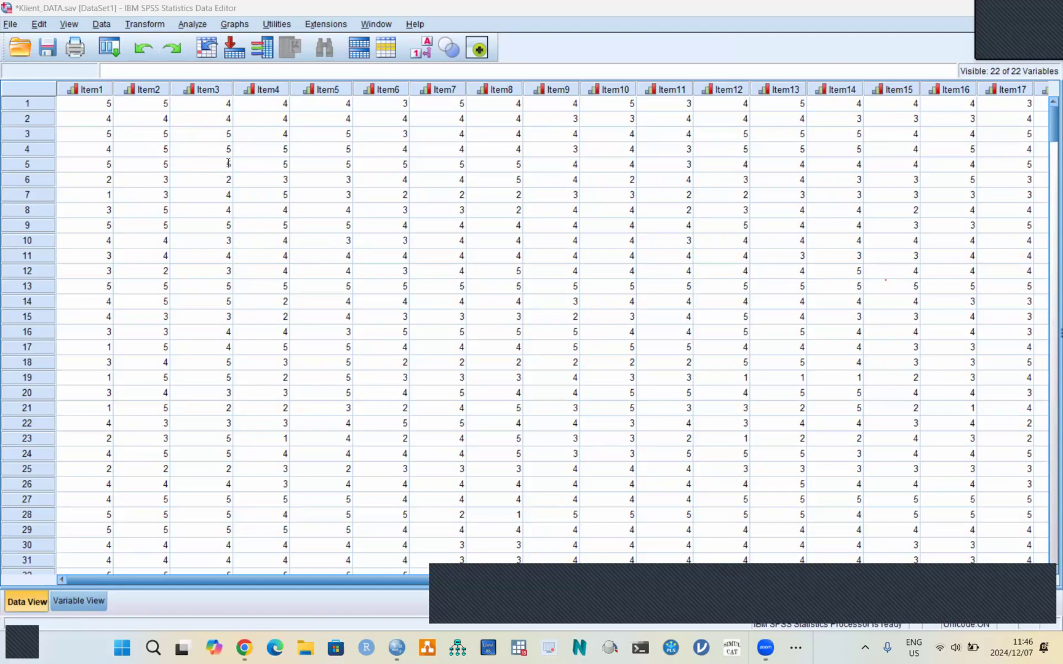
# - Set up a Factor Analysis with Item1 to Item21 and Gender as the analysis variables
pyautogui.click(201, 25)
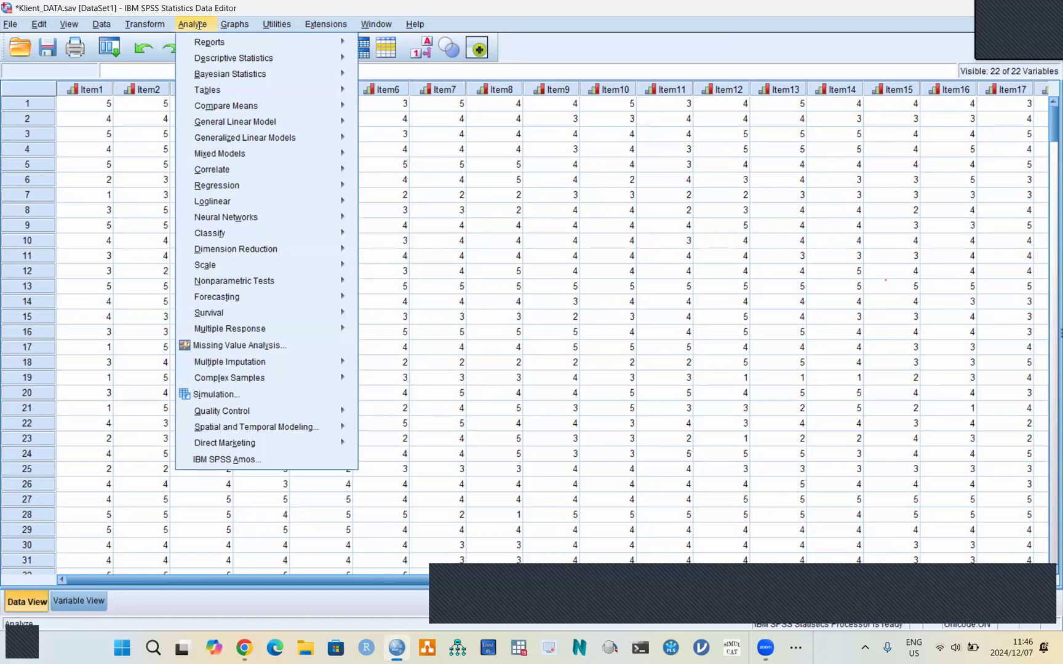
pyautogui.moveTo(265, 246)
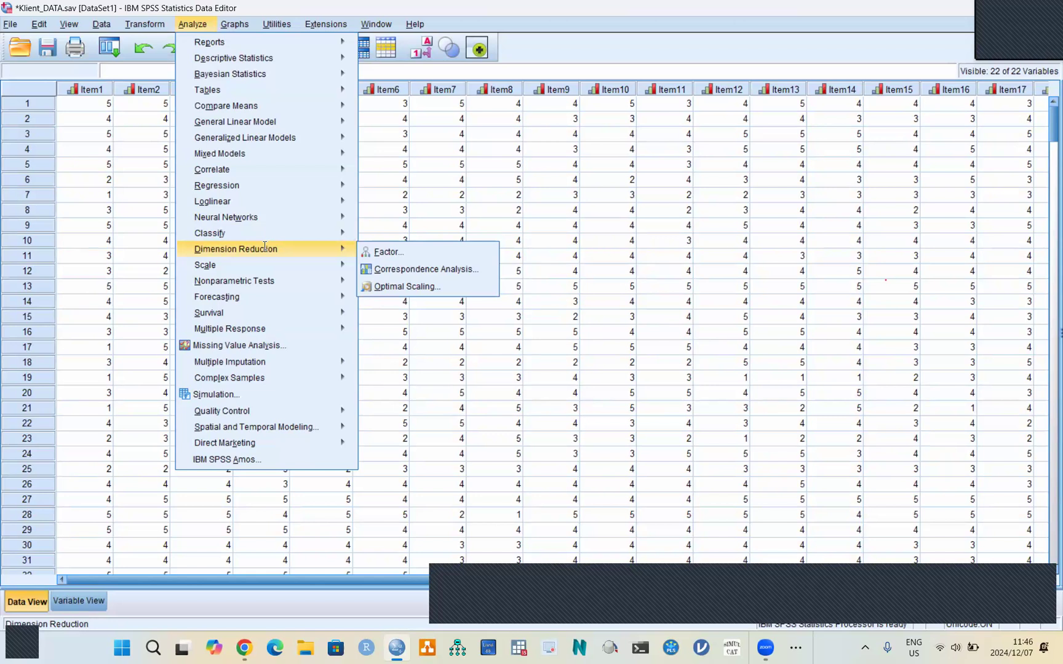
pyautogui.click(383, 251)
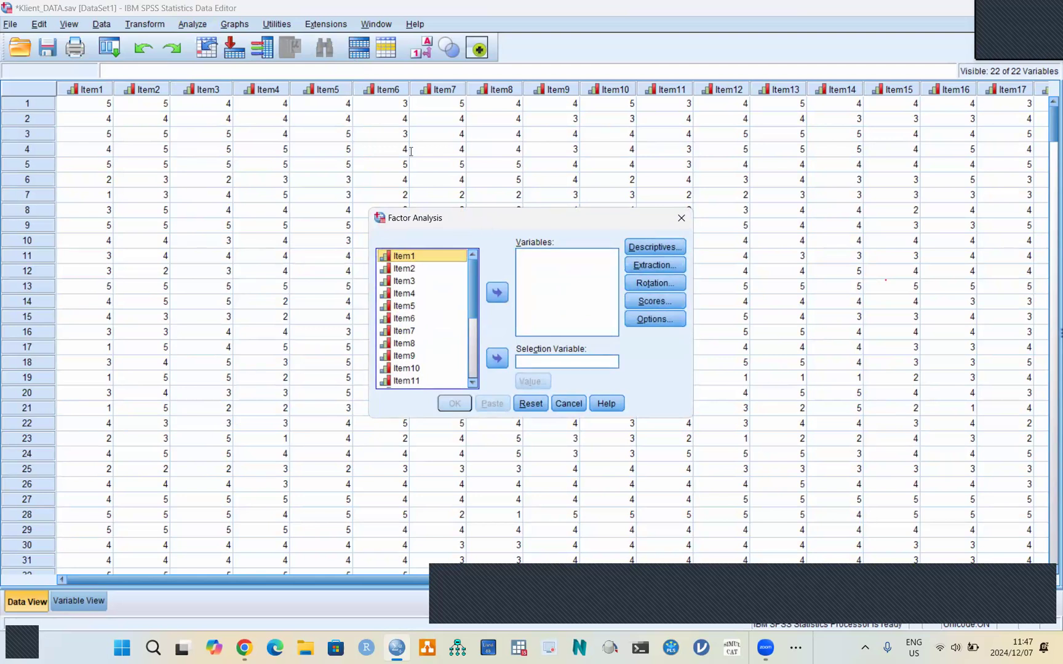
pyautogui.moveTo(492, 223); pyautogui.dragTo(411, 152)
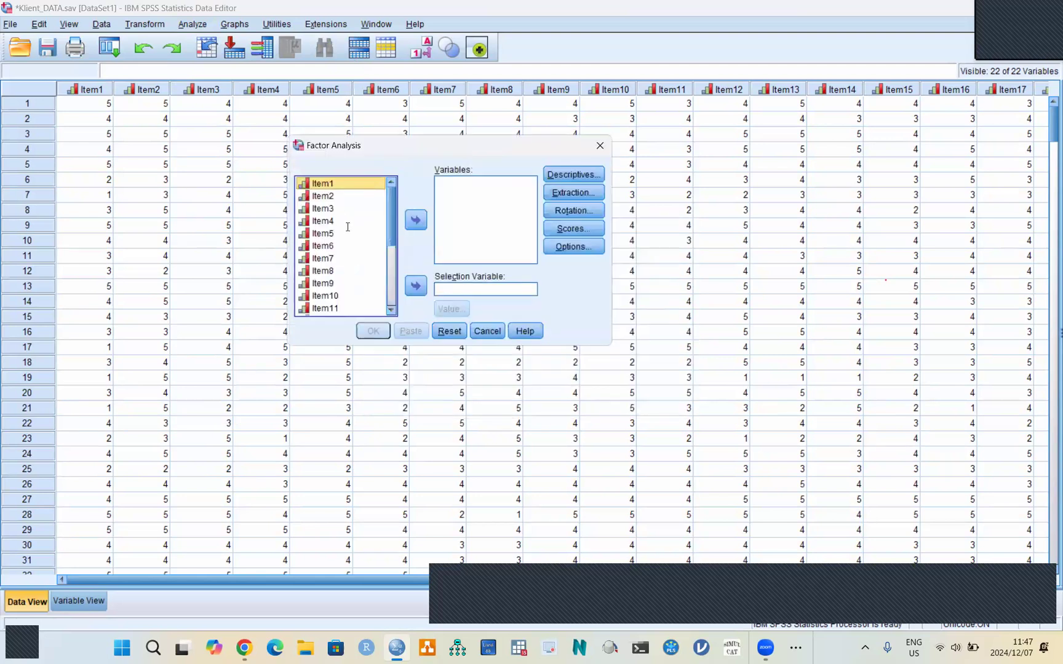
pyautogui.click(323, 228)
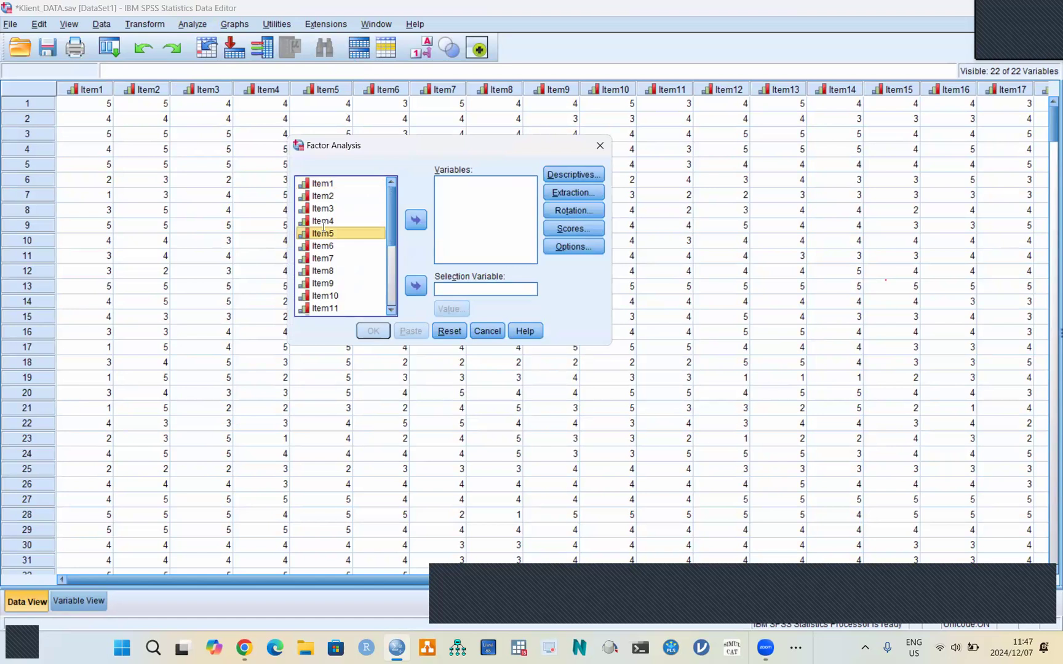
pyautogui.hotkey('ctrl', 'a')
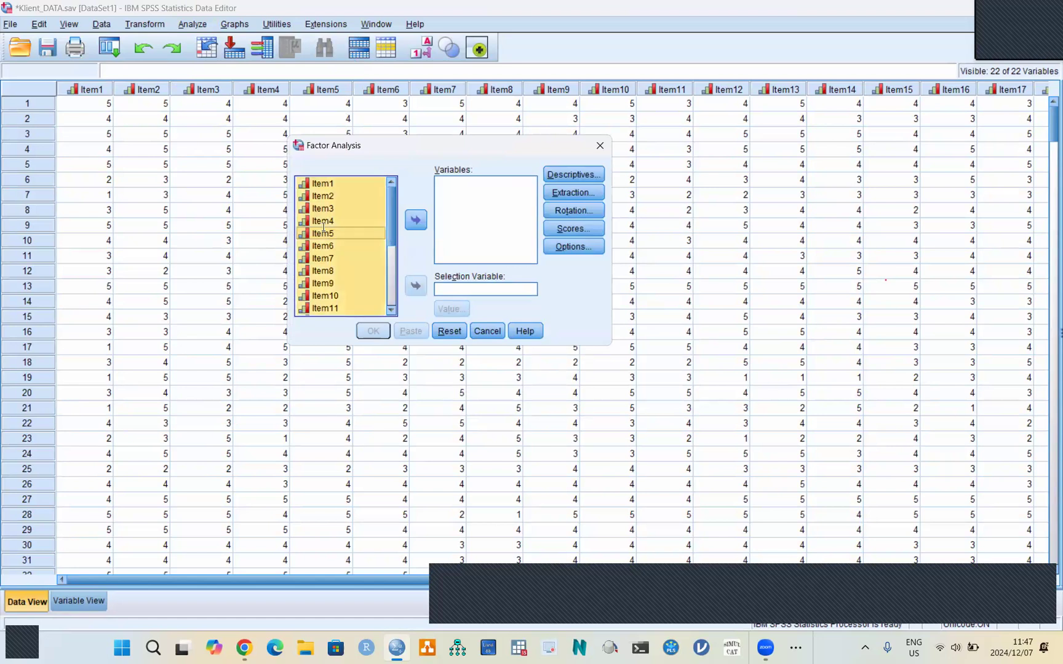
pyautogui.click(416, 222)
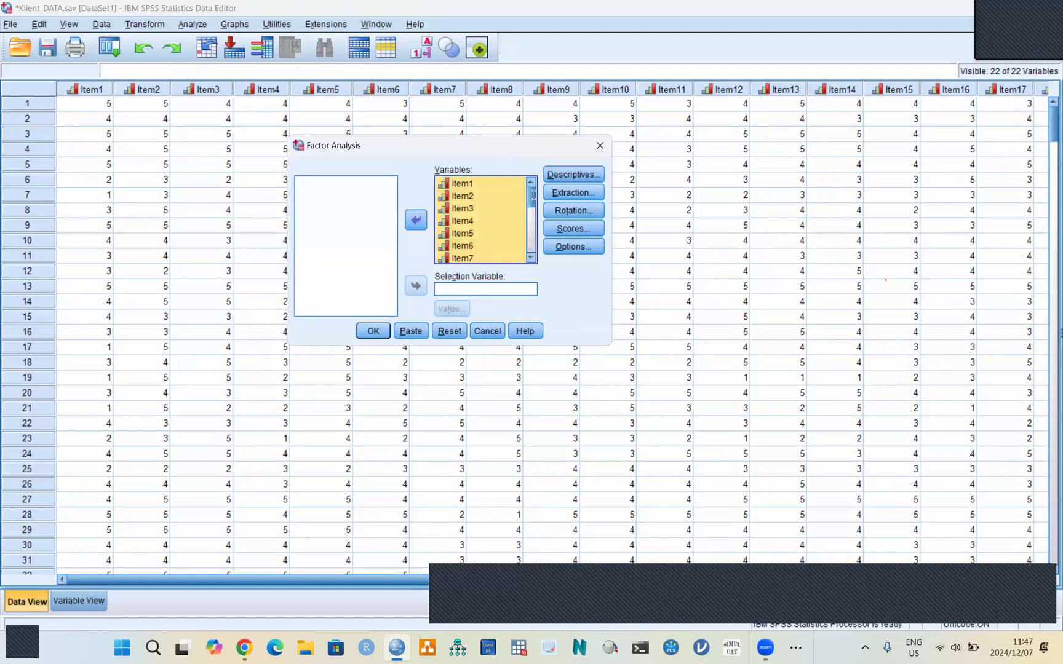
pyautogui.moveTo(531, 197); pyautogui.dragTo(532, 247)
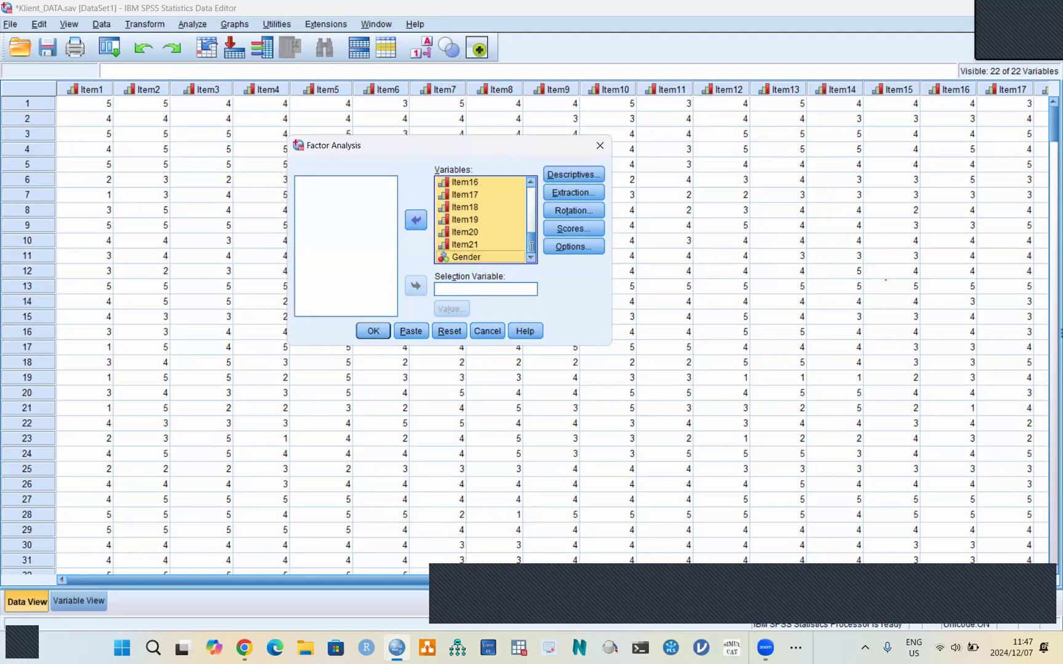
# - Remove Gender from the factor analysis variables so that only the questionnaire items remain
pyautogui.click(474, 258)
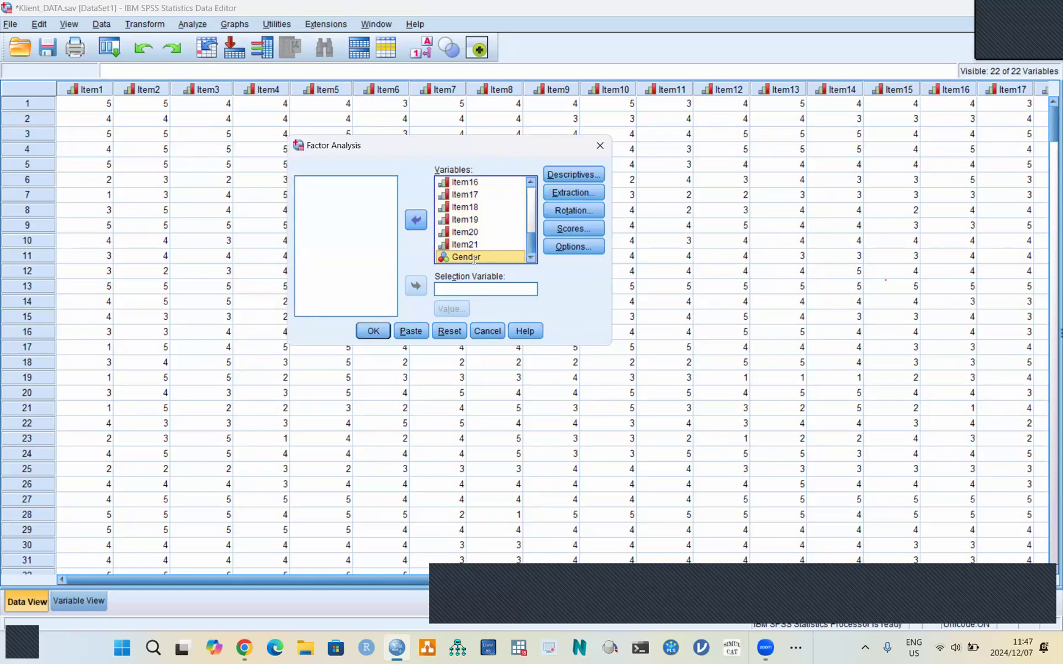
pyautogui.click(413, 222)
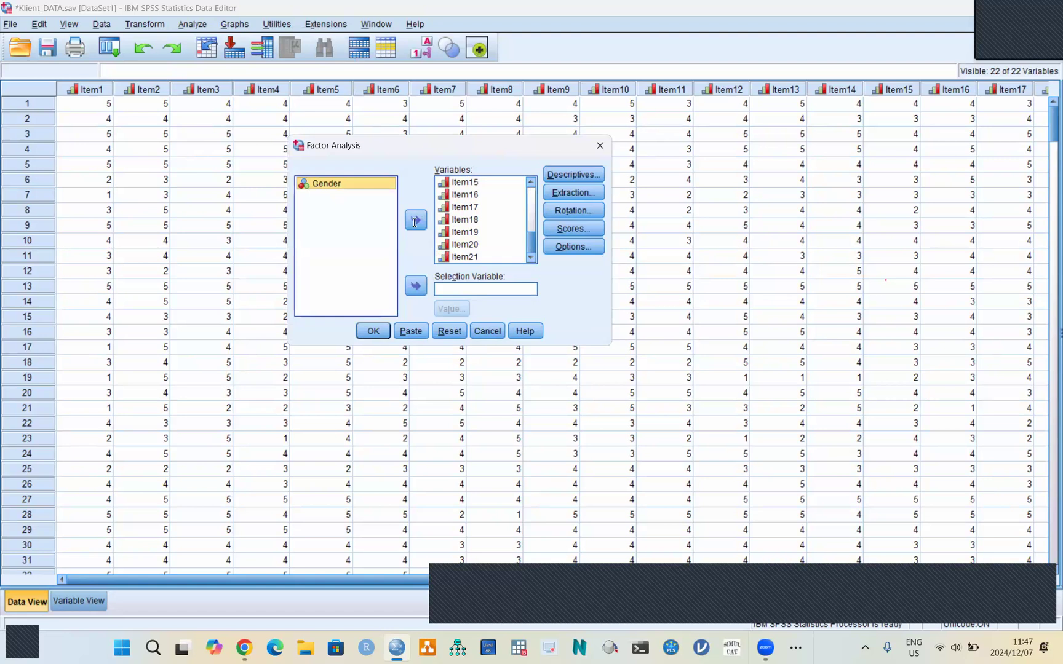
pyautogui.scroll(1, 532, 193)
pyautogui.scroll(-1, 532, 192)
# - Request the KMO and Bartlett's test of sphericity in the factor analysis descriptives
pyautogui.click(590, 172)
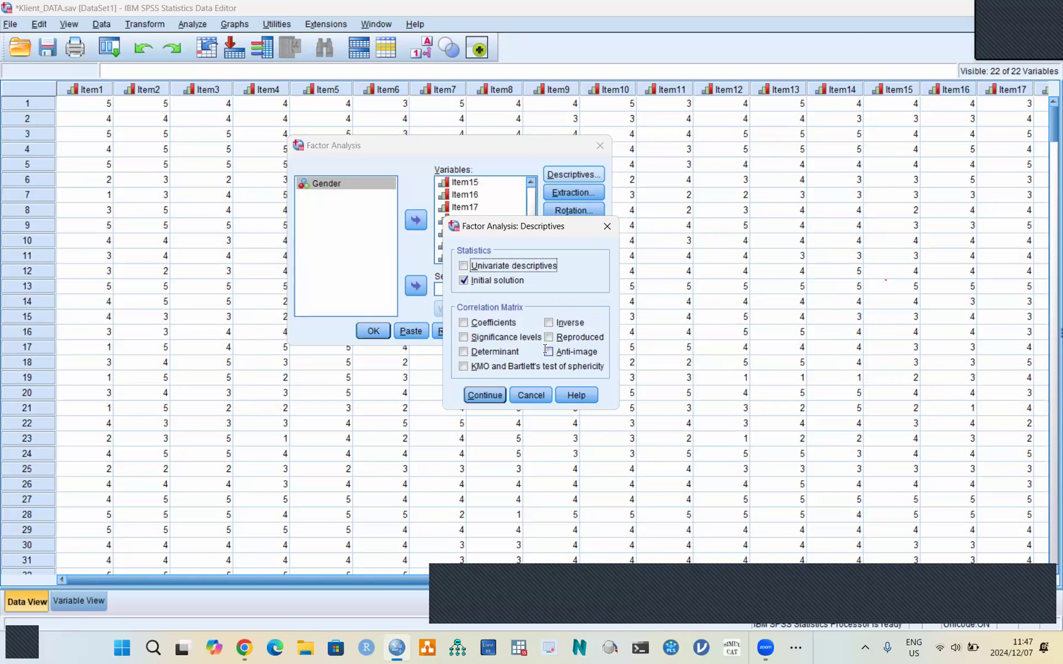
pyautogui.click(464, 366)
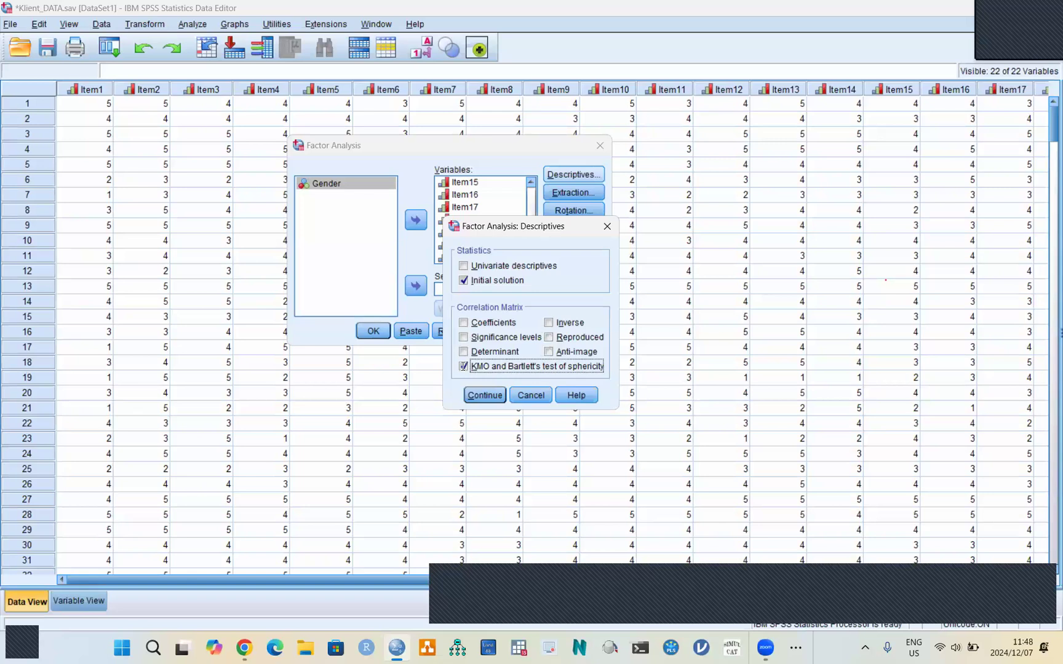
pyautogui.click(484, 395)
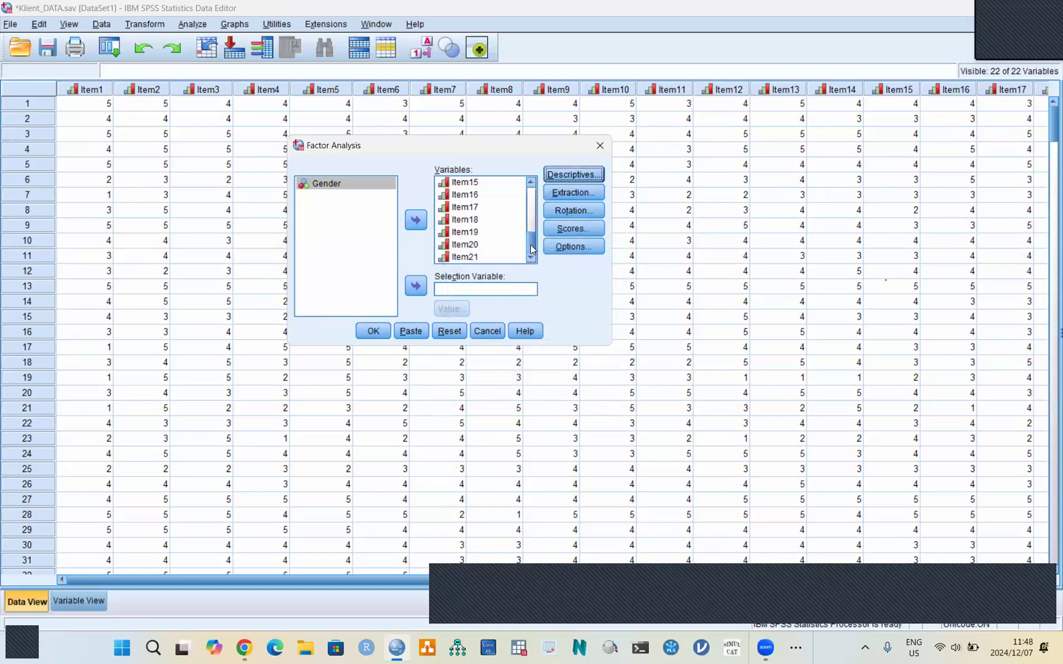
# - Set the extraction to principal components and add a scree plot, keeping eigenvalues greater than 1
pyautogui.click(565, 193)
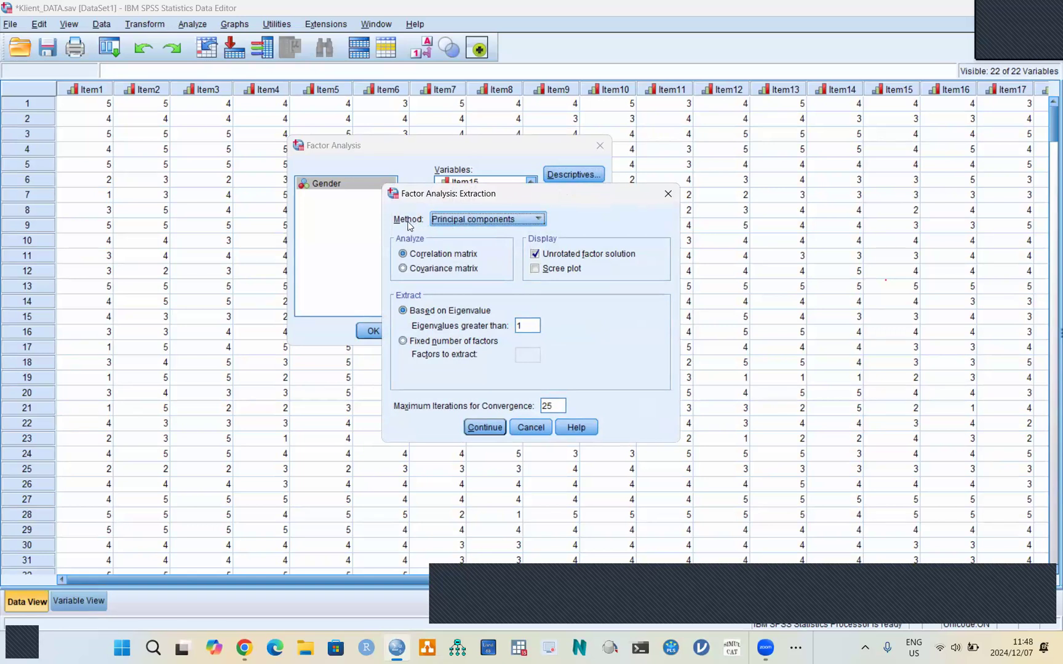
pyautogui.click(539, 220)
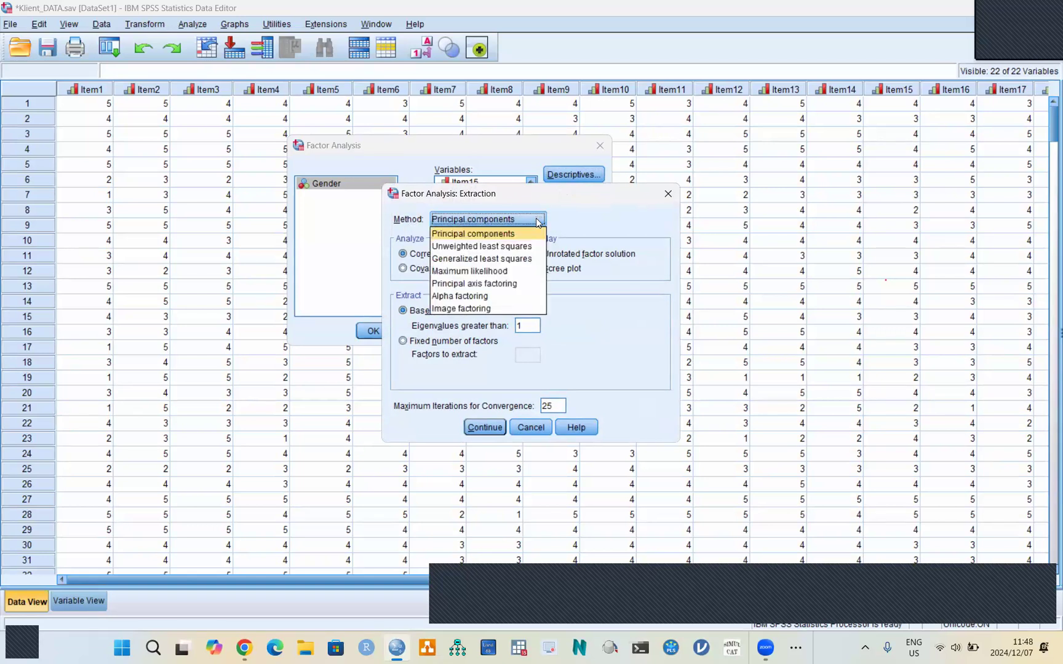
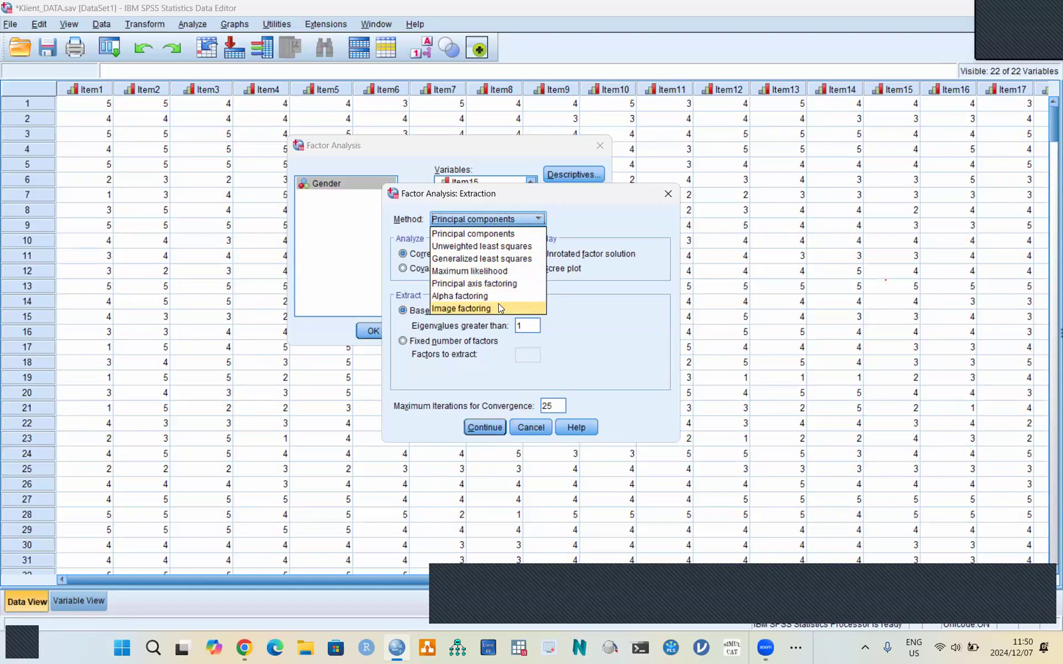
pyautogui.click(489, 234)
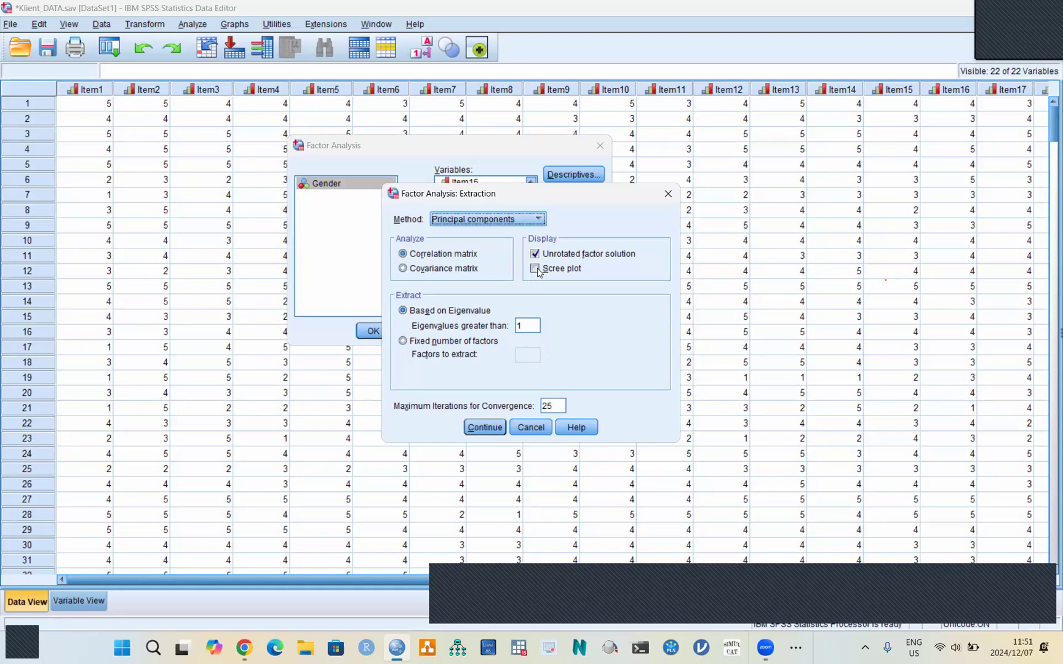
pyautogui.click(534, 269)
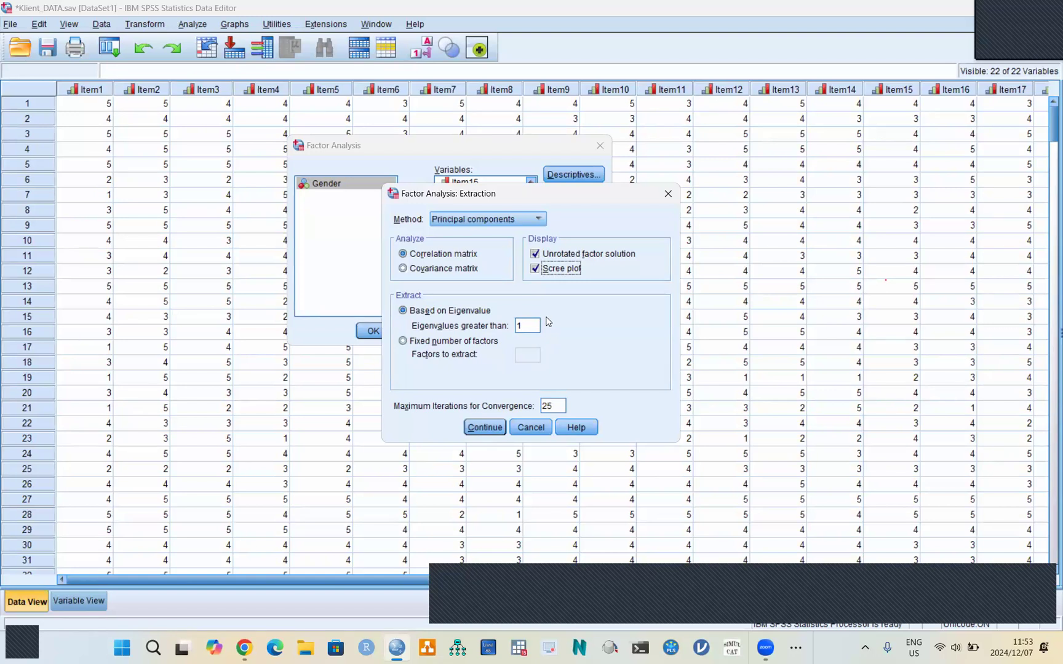
pyautogui.click(491, 428)
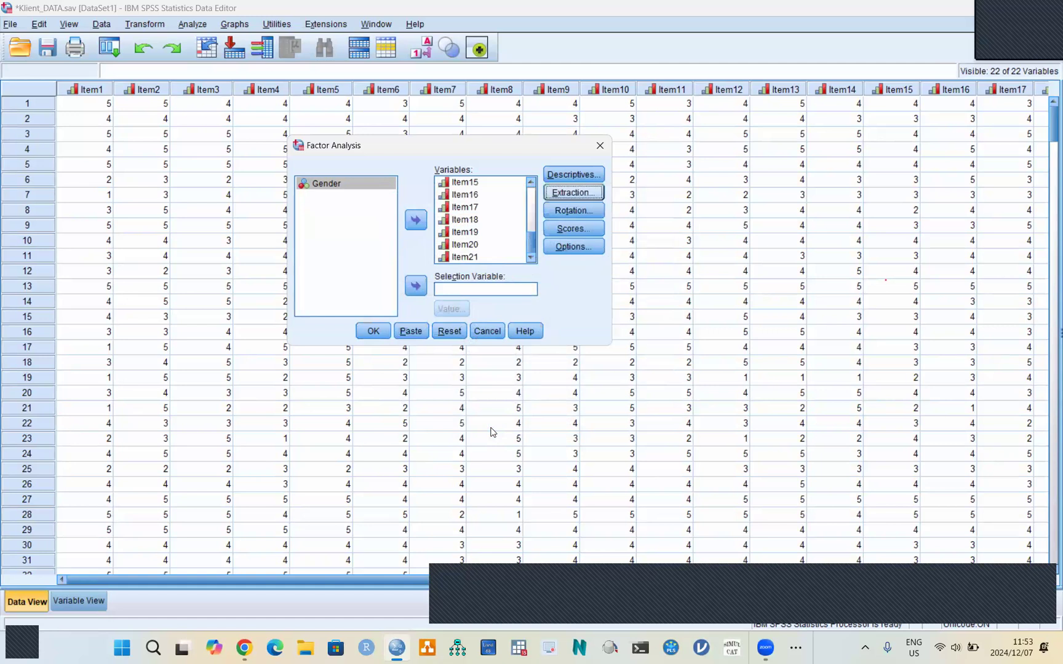
# - Choose Direct Oblimin rotation with delta 0 and run the factor analysis
pyautogui.click(577, 211)
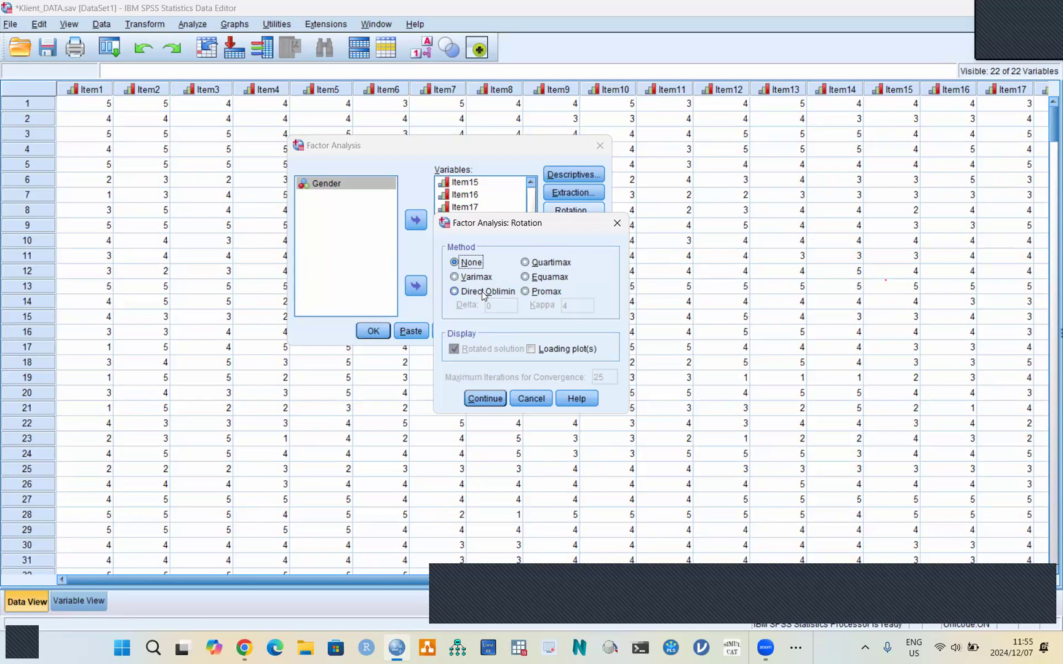
pyautogui.click(455, 292)
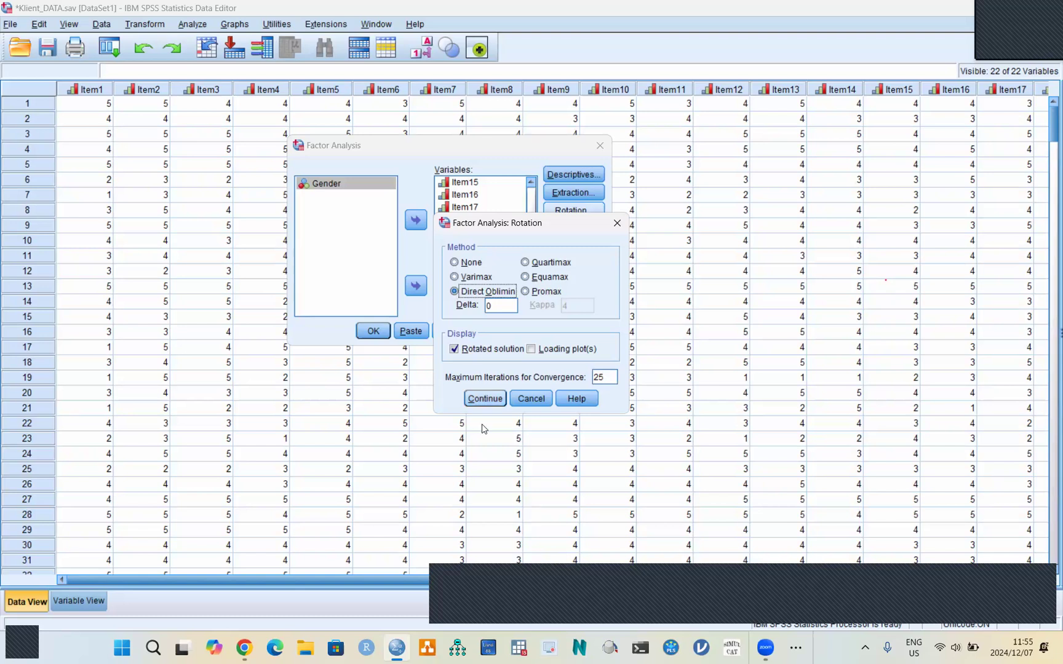
pyautogui.click(486, 399)
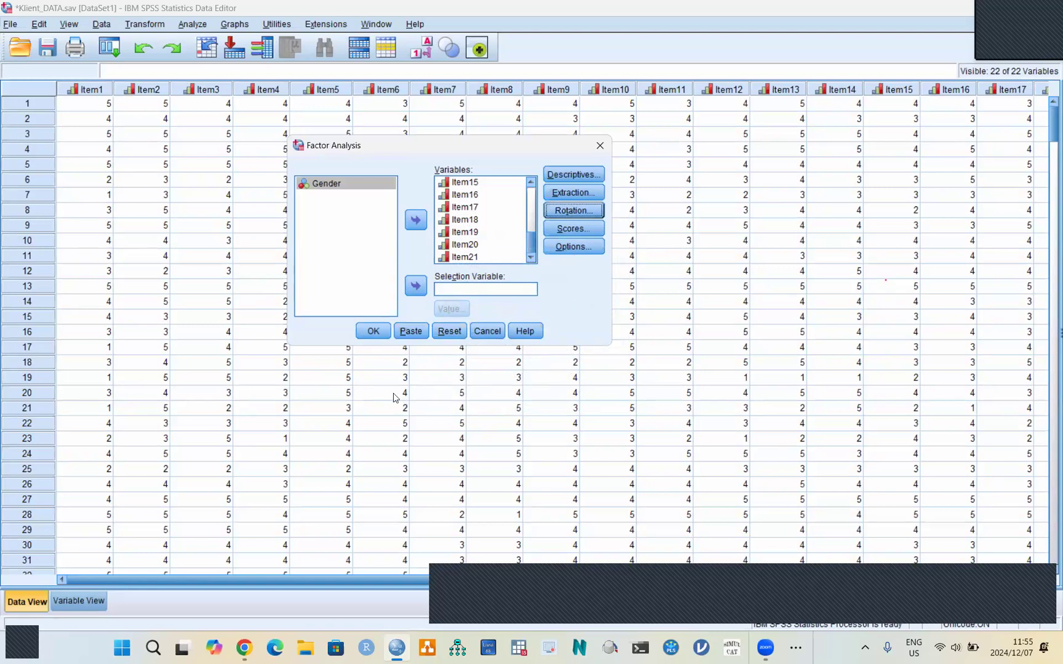
pyautogui.click(374, 331)
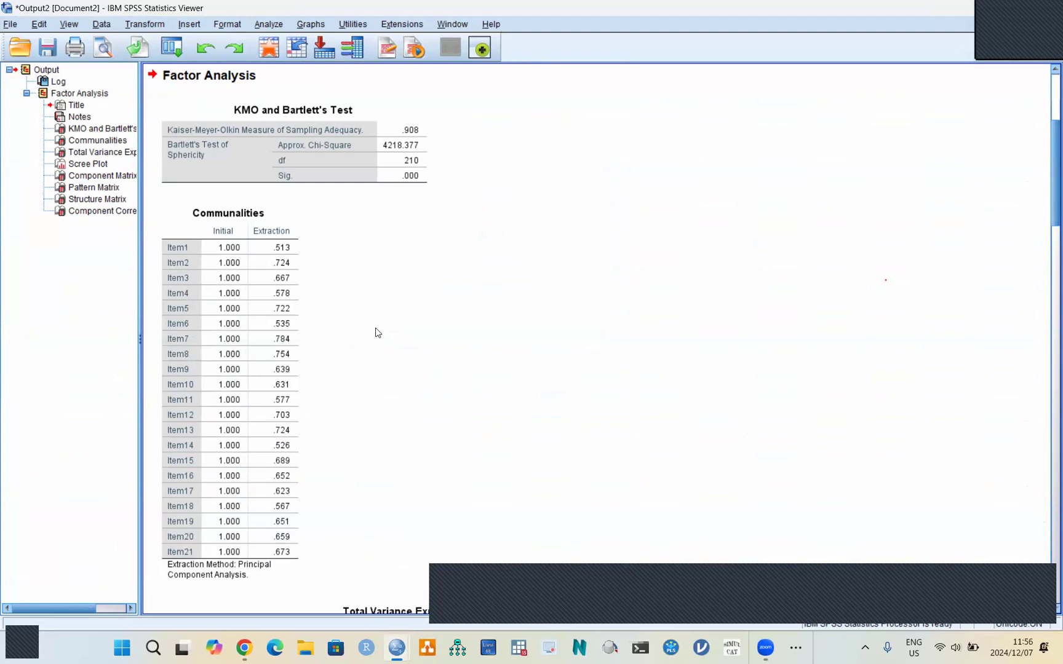
# - Examine the KMO and Bartlett's test, Communalities and Total Variance Explained tables in the factor analysis output
pyautogui.click(306, 171)
pyautogui.click(265, 166)
pyautogui.moveTo(1047, 194); pyautogui.dragTo(1047, 216)
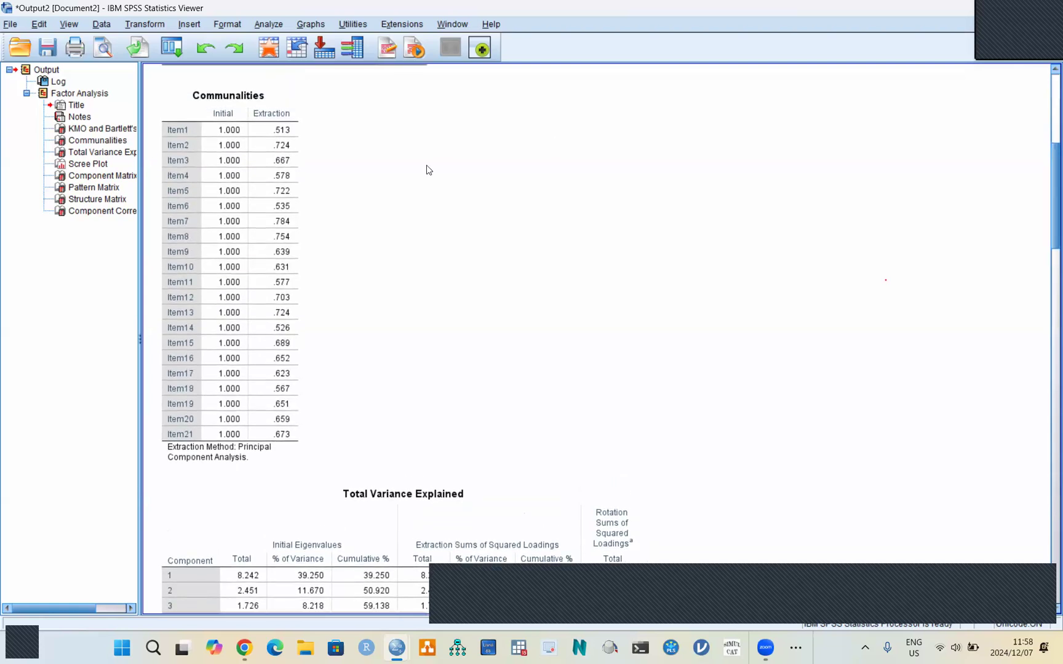
pyautogui.click(316, 203)
pyautogui.click(311, 196)
pyautogui.click(249, 127)
pyautogui.moveTo(1045, 229); pyautogui.dragTo(1046, 285)
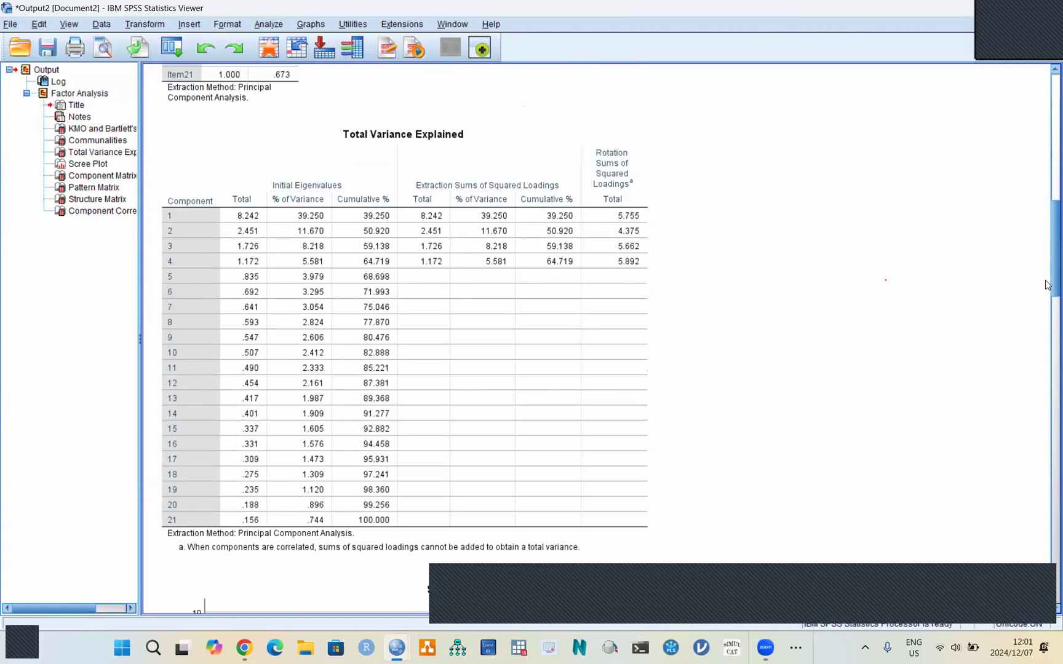
pyautogui.click(569, 178)
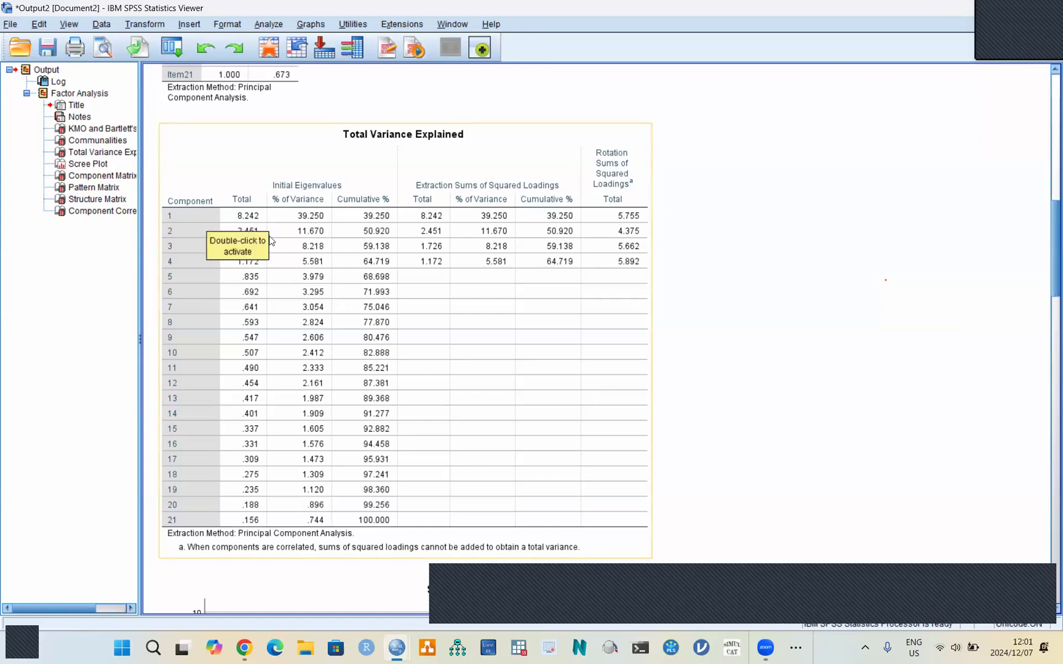
pyautogui.click(731, 317)
pyautogui.click(287, 281)
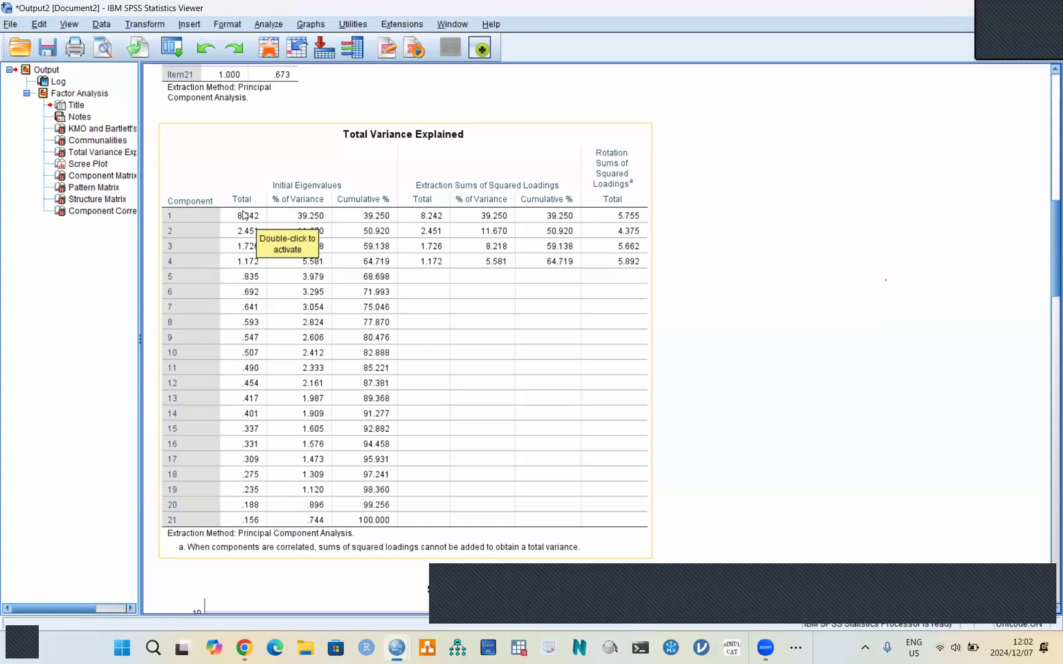
pyautogui.click(677, 359)
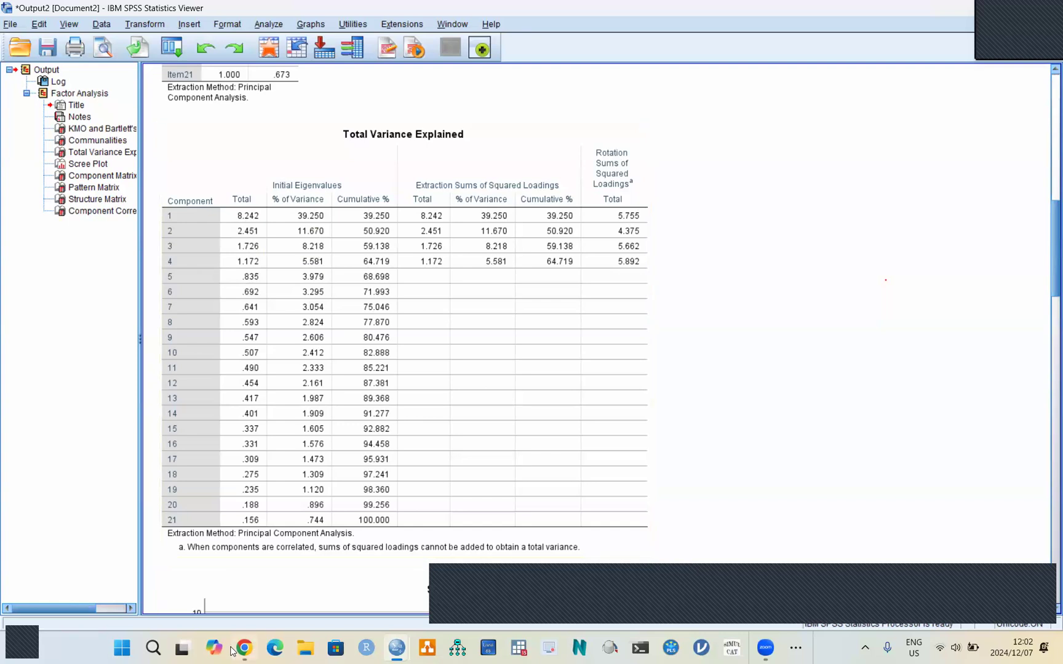
# - Switch to Chrome, search for "ONLINE PARALLEL ANALYSIS" in a new tab and open the Parallel Analysis Engine
pyautogui.moveTo(245, 648)
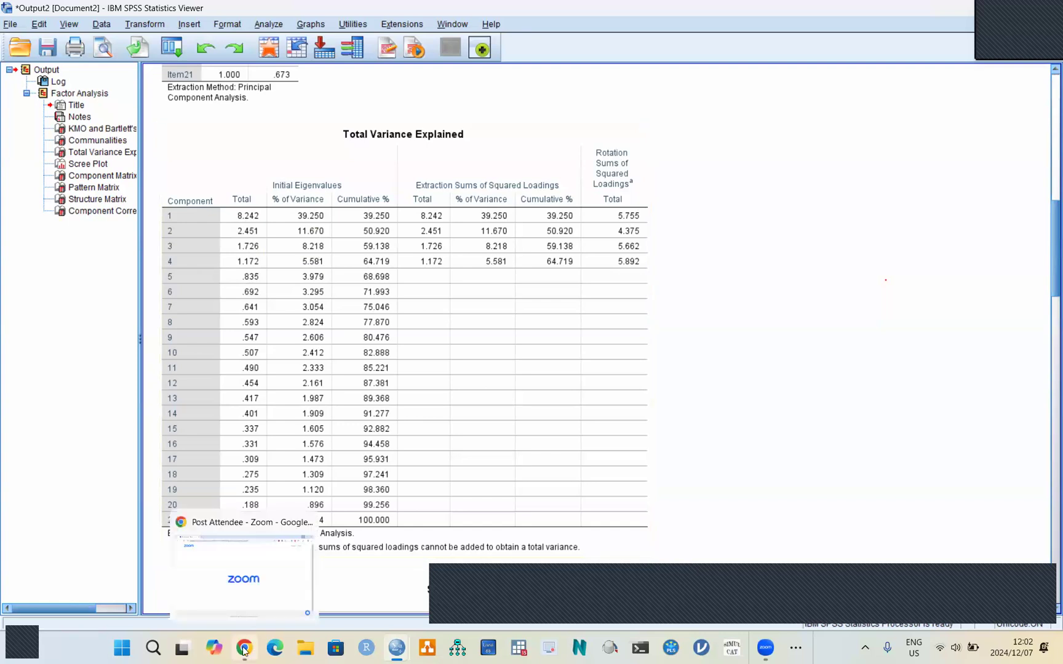
pyautogui.click(264, 573)
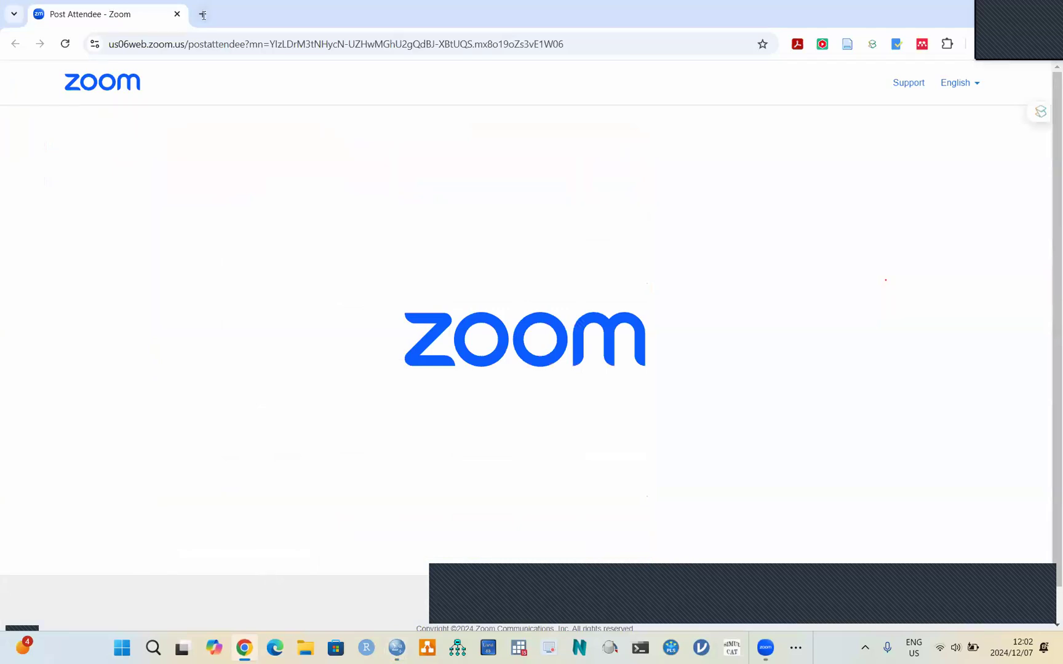
pyautogui.click(203, 14)
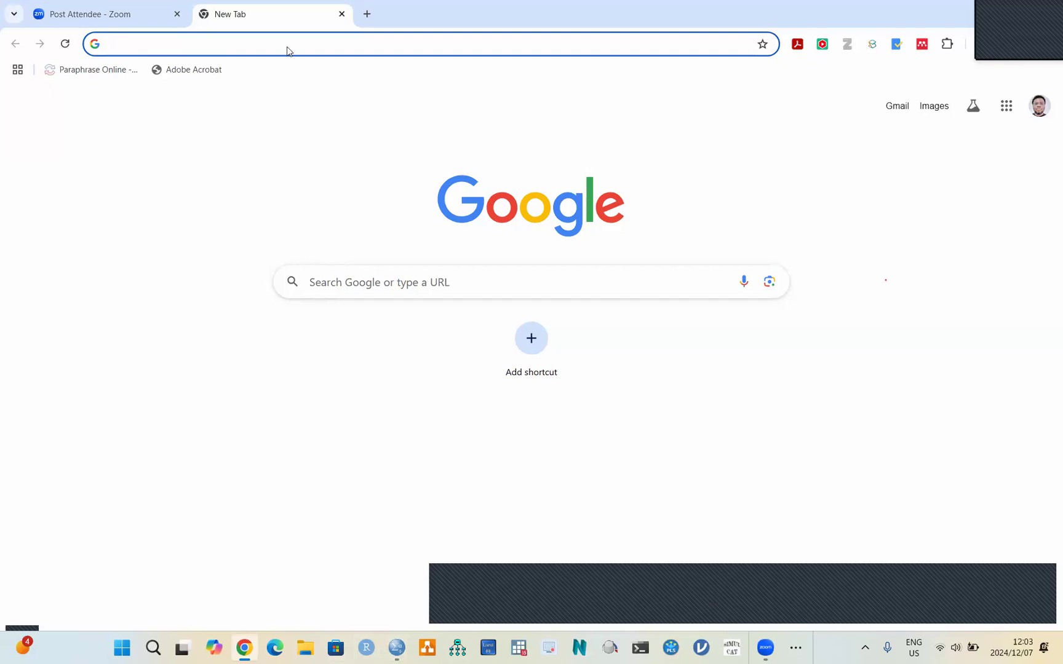
pyautogui.write('ONLIN')
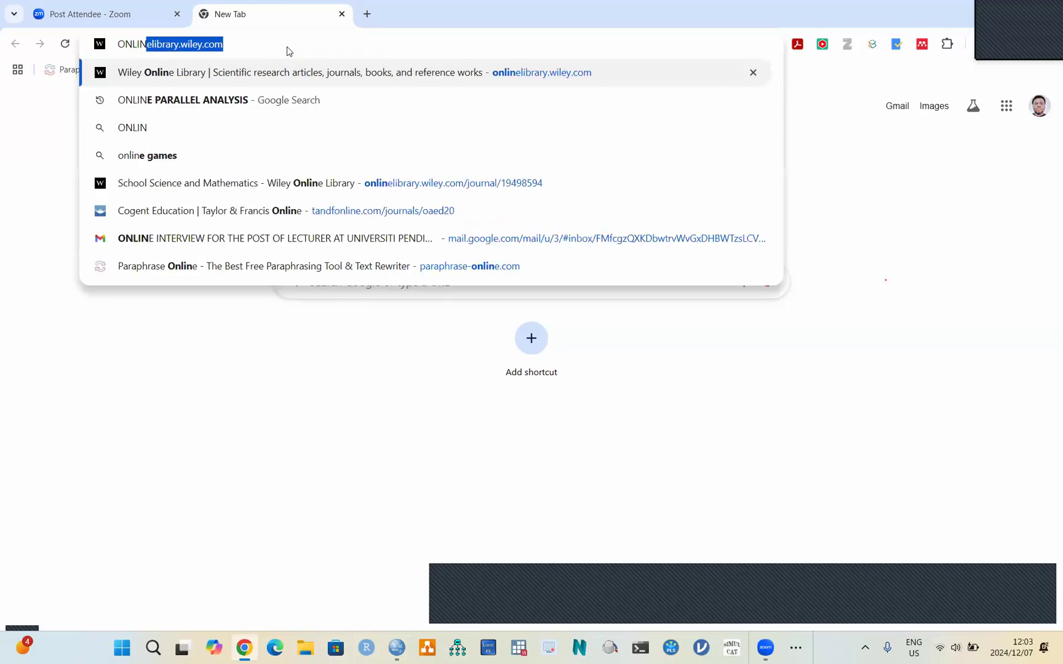
pyautogui.write('E PARA')
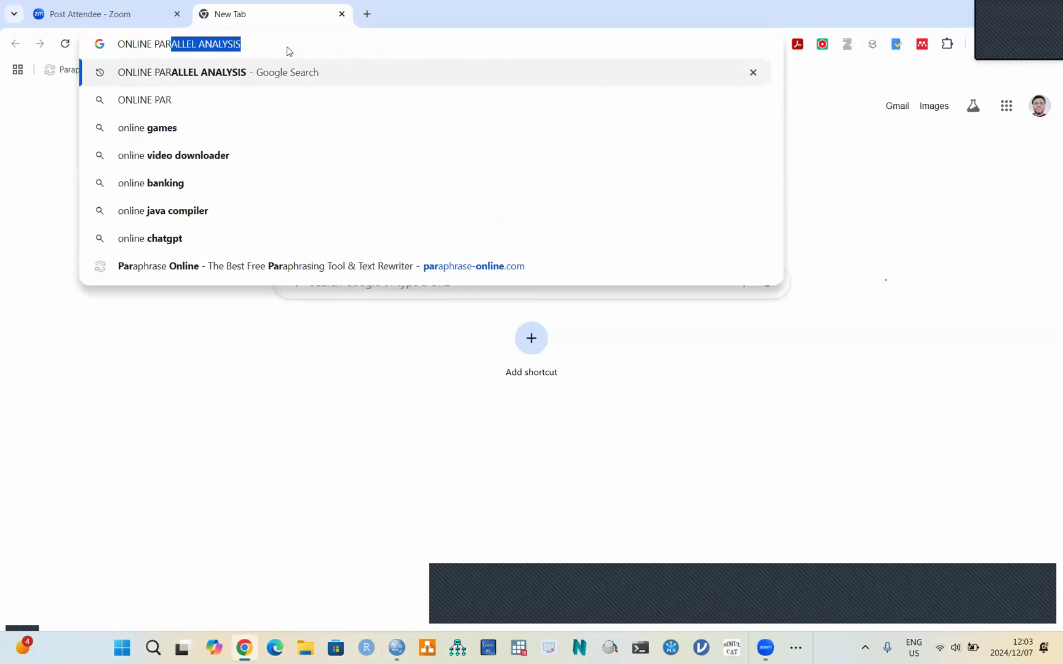
pyautogui.click(212, 73)
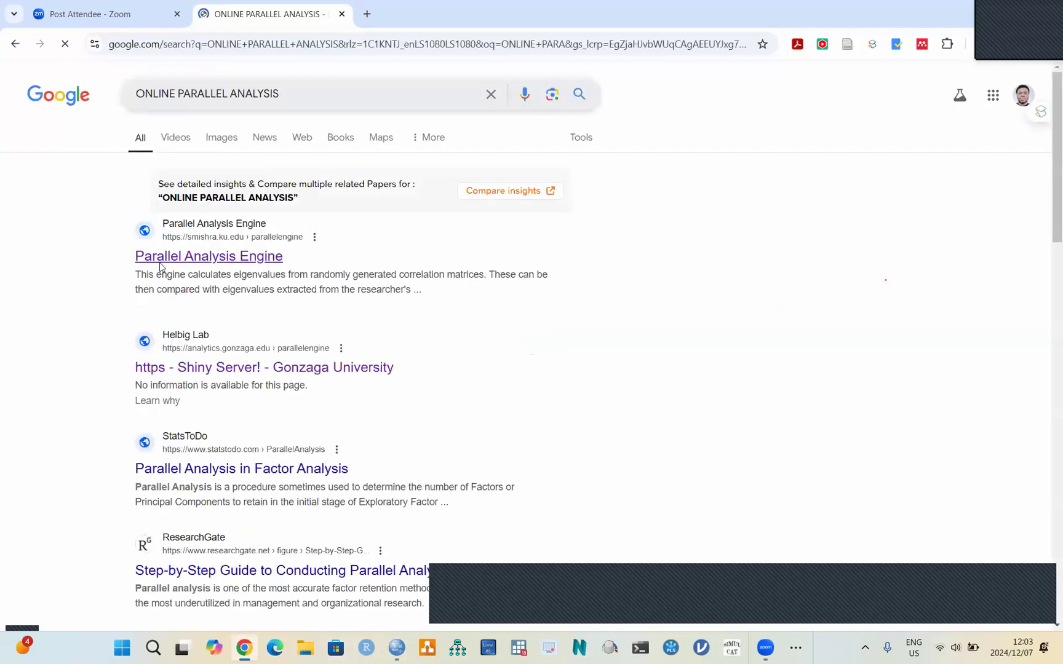
pyautogui.click(225, 257)
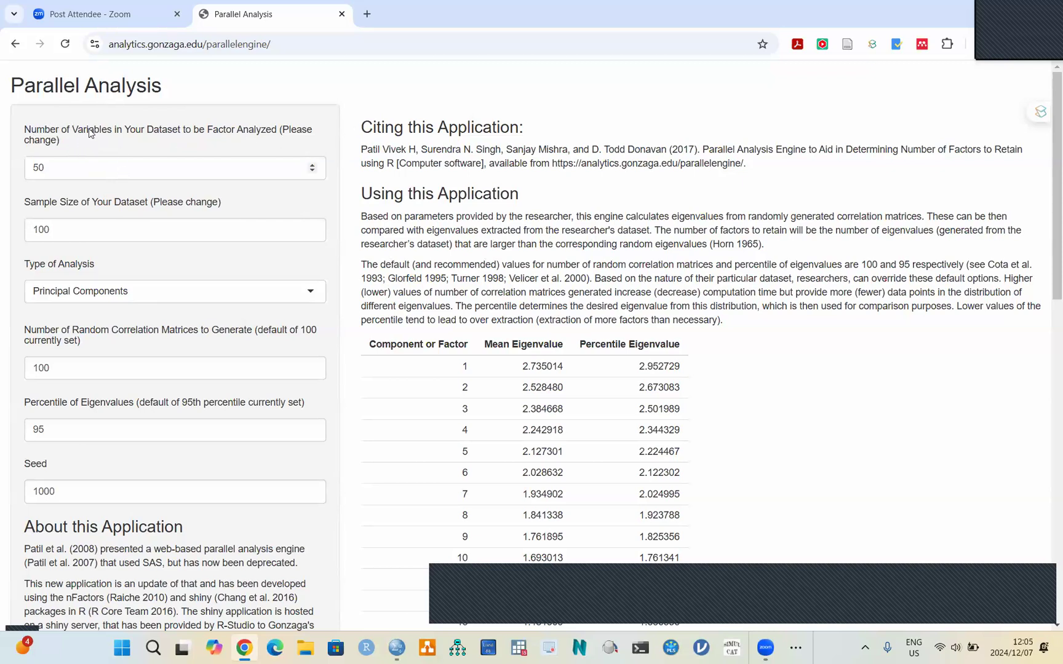
# - Check the number of questionnaire items in the Klient_DATA variable list in SPSS, and return to the Parallel Analysis page in Chrome
pyautogui.moveTo(396, 651)
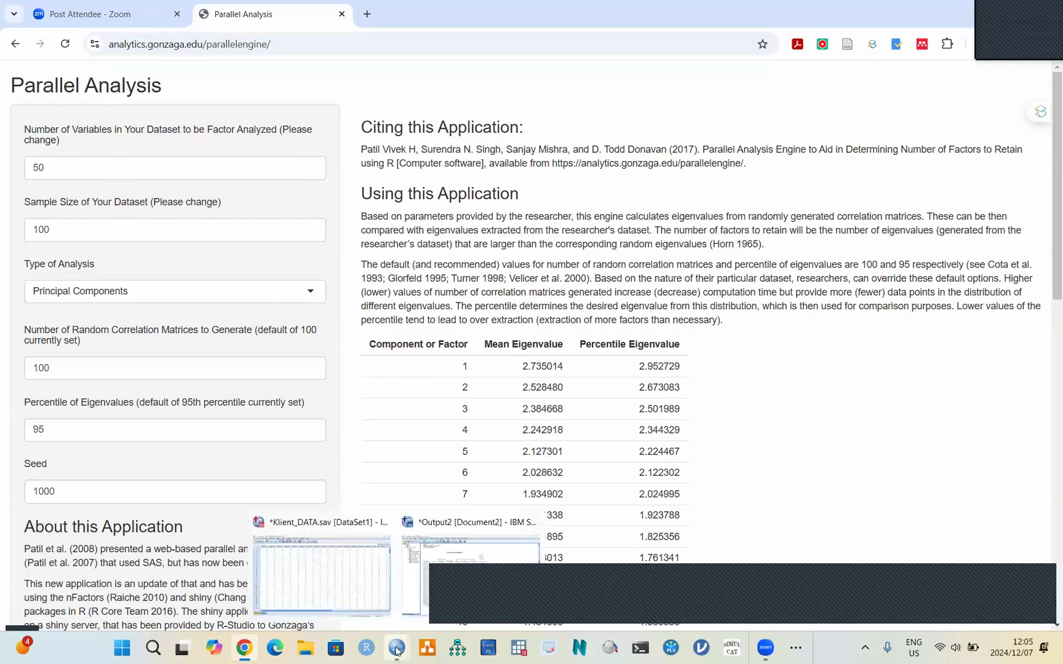
pyautogui.click(308, 552)
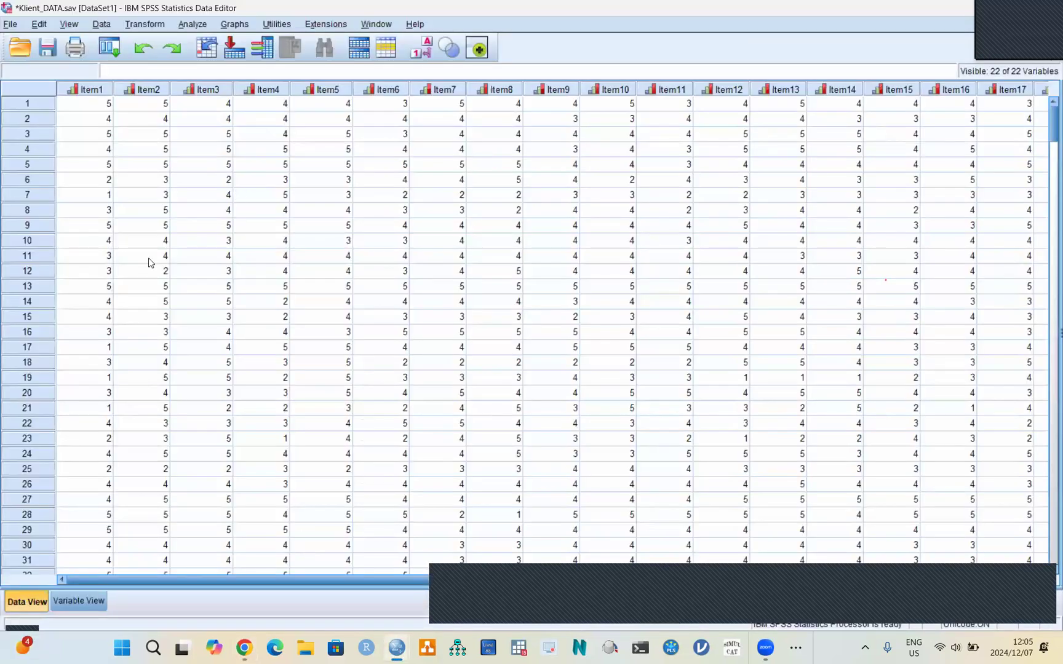
pyautogui.click(96, 603)
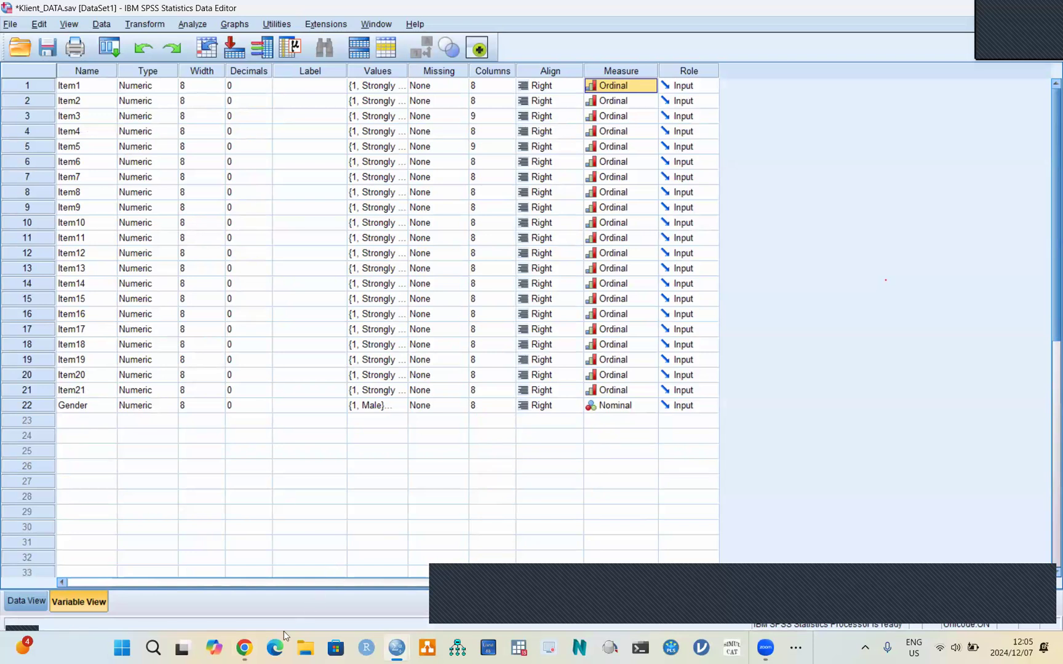
pyautogui.moveTo(245, 649)
pyautogui.click(237, 571)
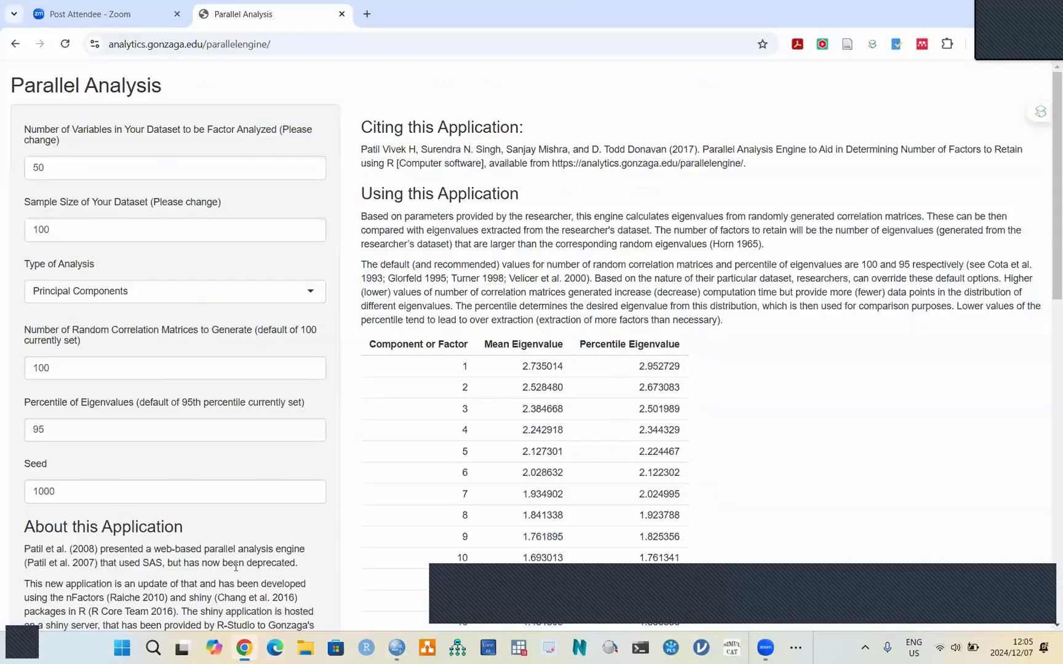
# - Set the parallel analysis to 21 variables and a sample size of 360
pyautogui.click(104, 169)
pyautogui.press('BackSpace')
pyautogui.press('BackSpace')
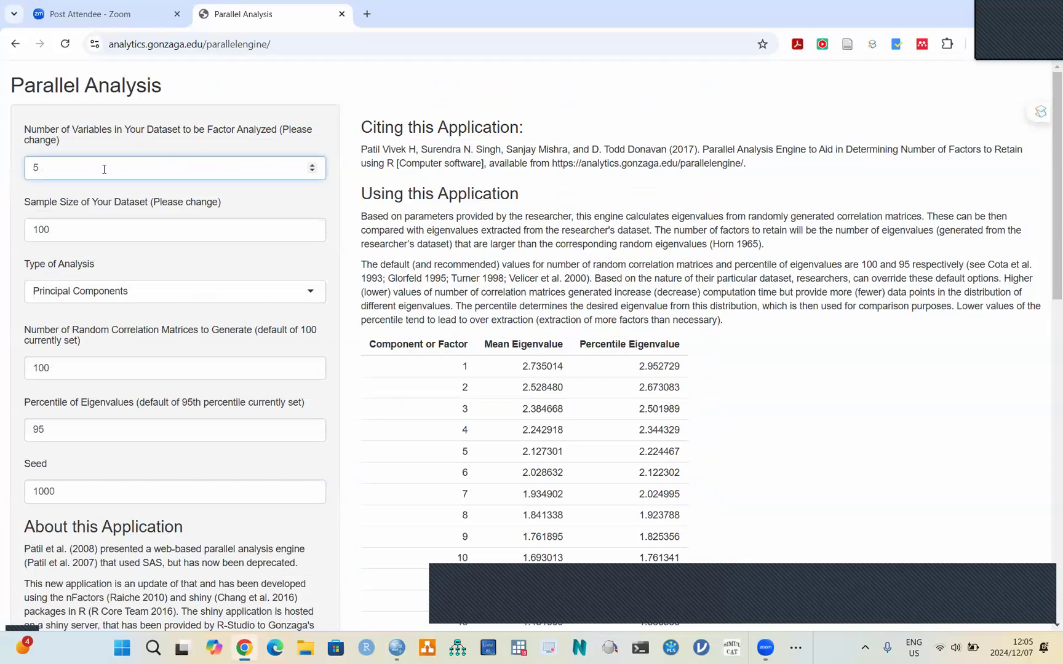
pyautogui.write('21')
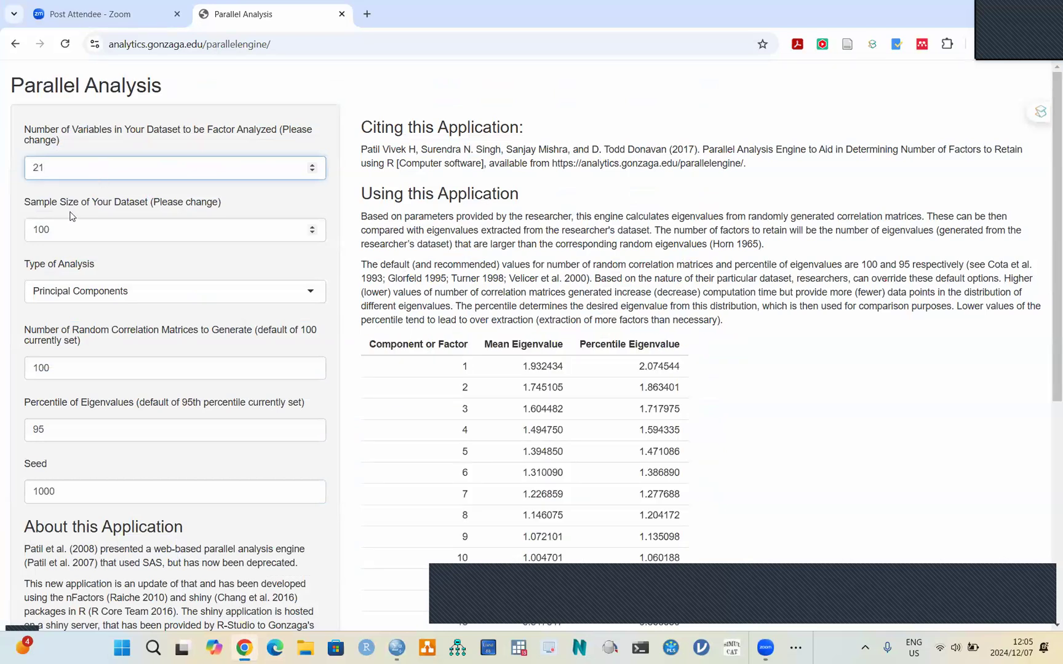
pyautogui.click(153, 228)
pyautogui.press('BackSpace')
pyautogui.press('BackSpace')
pyautogui.press('BackSpace')
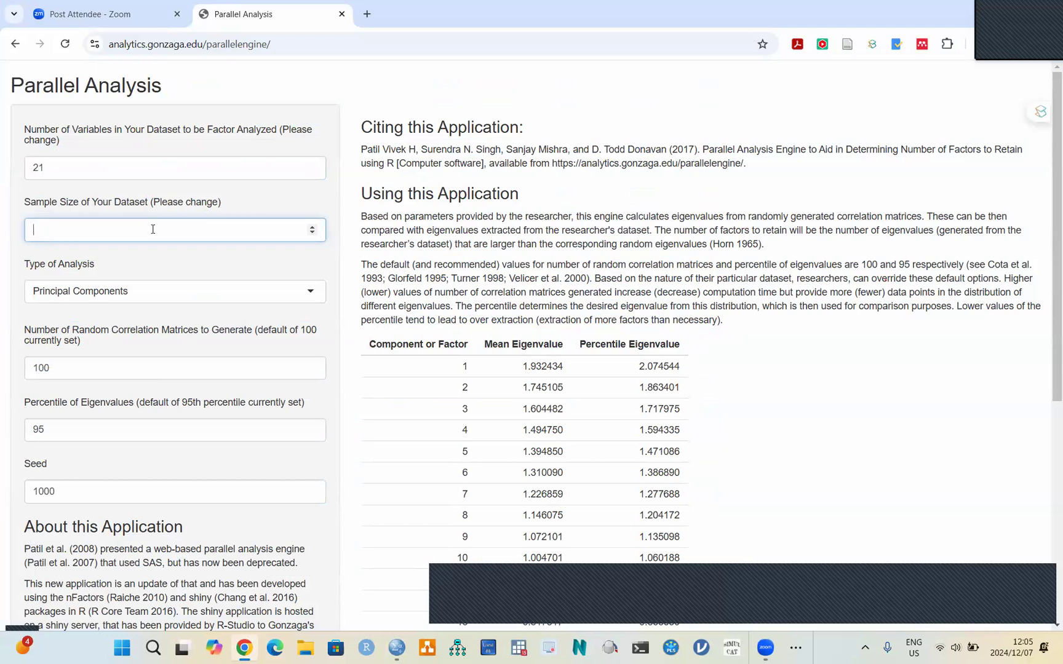
pyautogui.write('360')
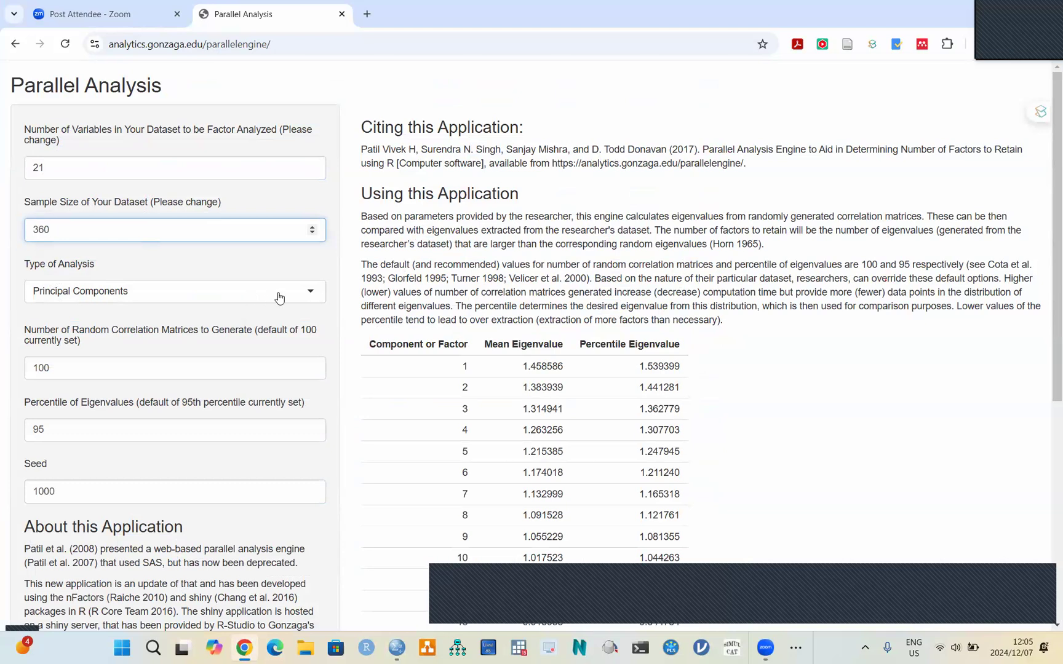
# - Check the available types of analysis on the Parallel Analysis page, leaving Principal Components selected
pyautogui.click(299, 290)
pyautogui.click(299, 290)
pyautogui.click(207, 289)
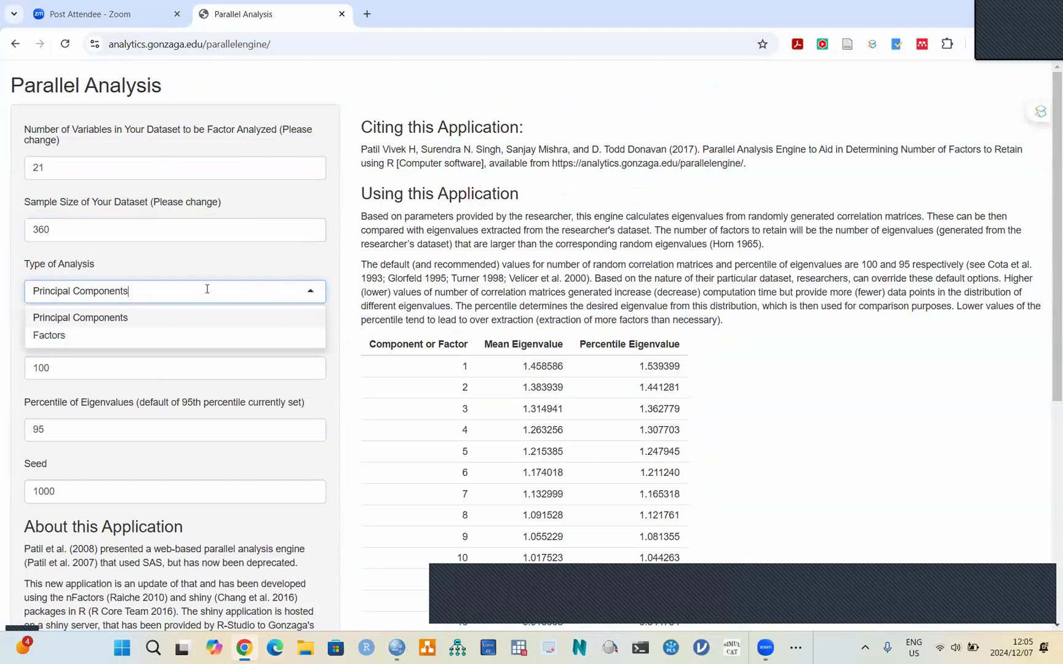
pyautogui.click(180, 288)
pyautogui.click(180, 288)
# - Check the extraction method noted below the Communalities table in the SPSS output, and return to the Parallel Analysis page in Chrome
pyautogui.moveTo(397, 647)
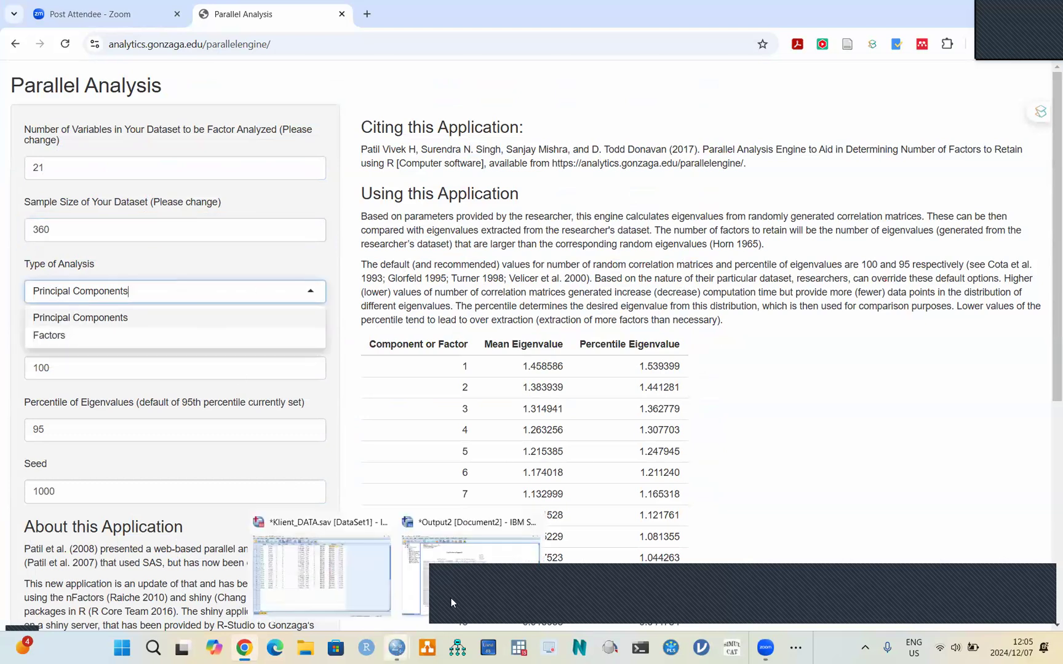
pyautogui.click(484, 564)
pyautogui.click(446, 97)
pyautogui.click(241, 99)
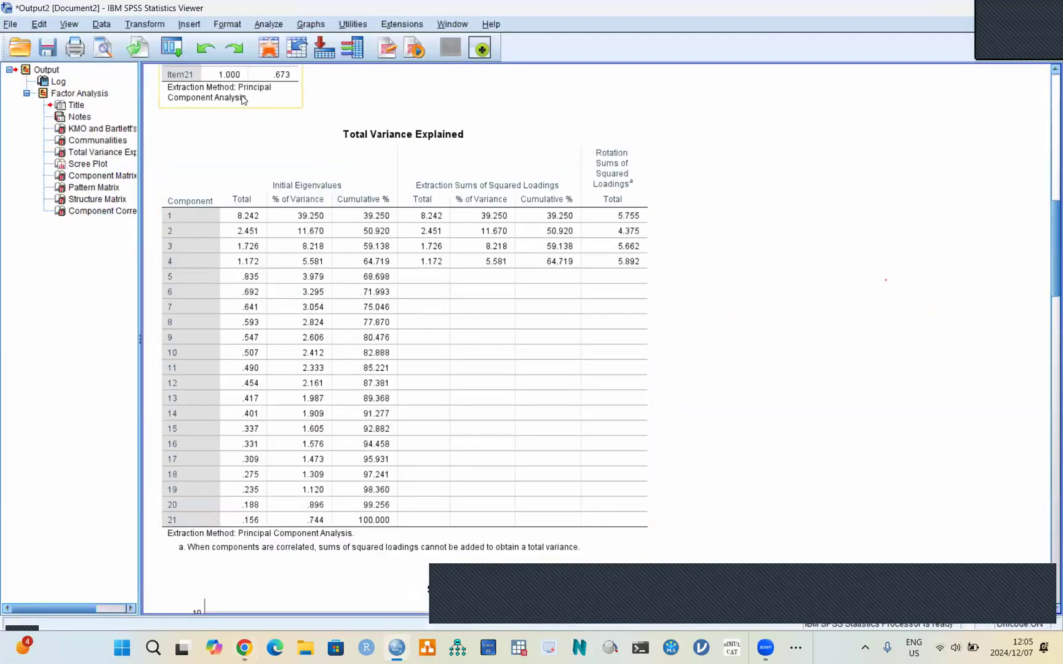
pyautogui.moveTo(241, 651)
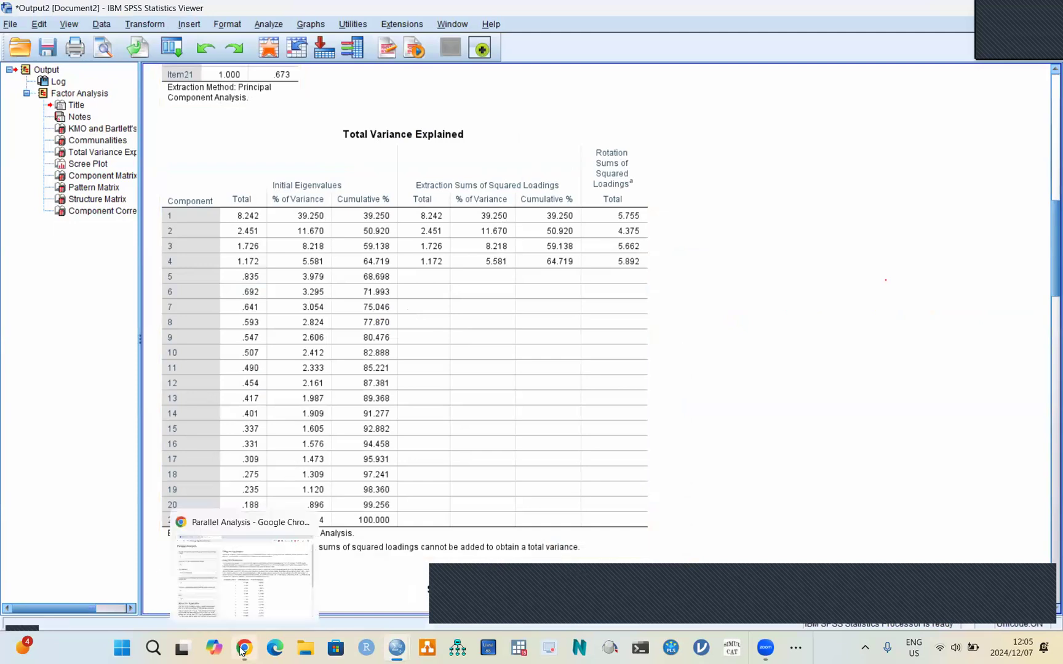
pyautogui.click(252, 587)
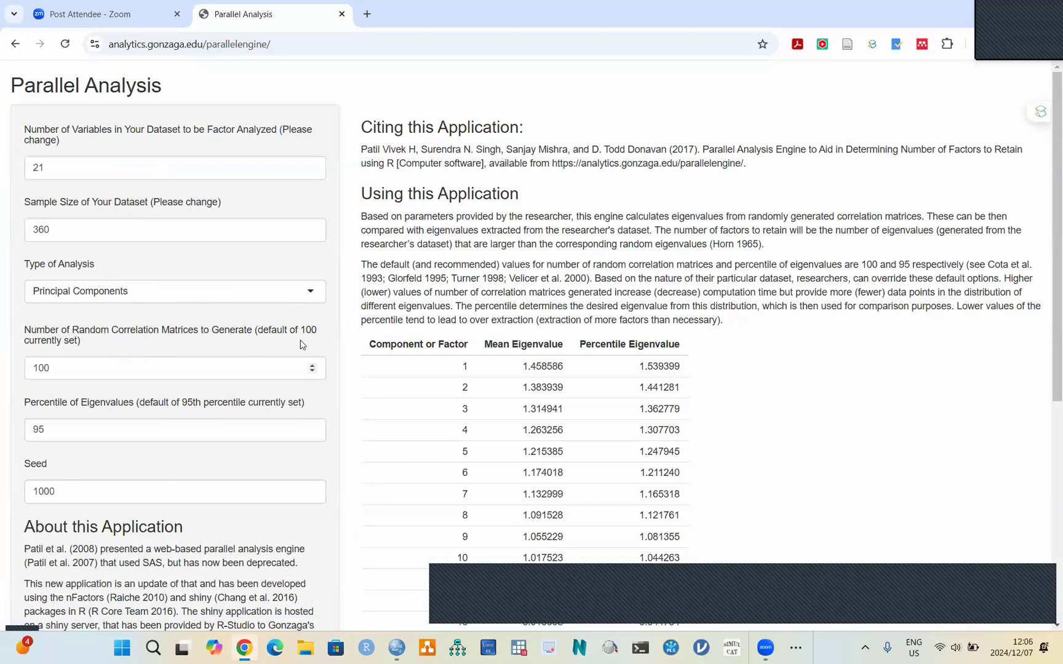
# - Set the number of random correlation matrices to generate to 500
pyautogui.click(164, 374)
pyautogui.press('BackSpace')
pyautogui.press('BackSpace')
pyautogui.press('BackSpace')
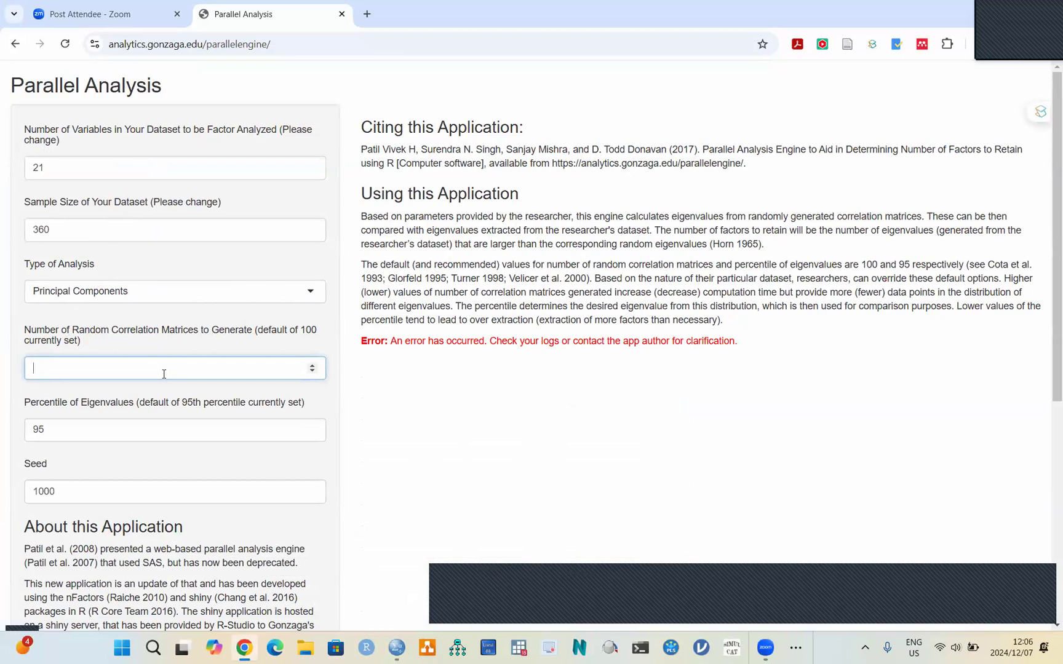
pyautogui.write('500')
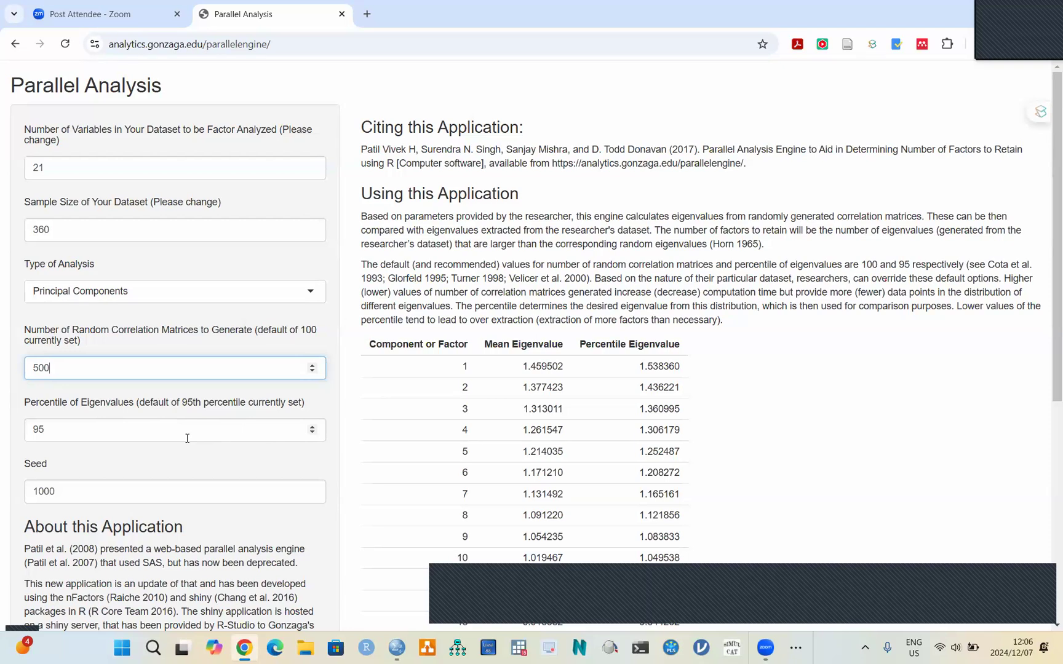
pyautogui.click(97, 492)
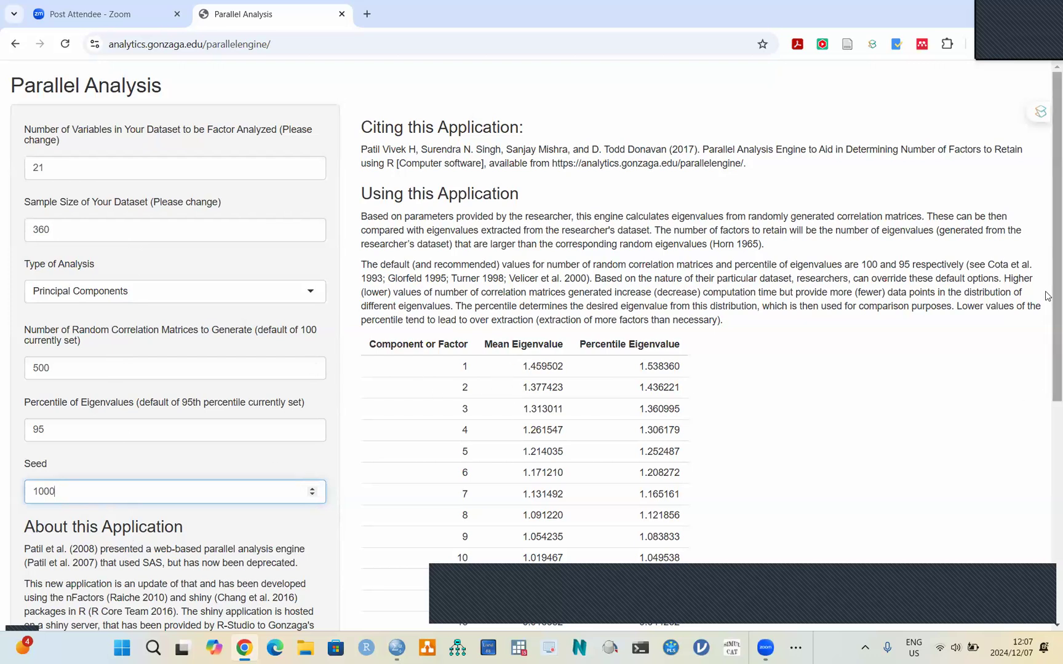
# - Examine the full table of random eigenvalues and compare its first component with the first initial eigenvalue in the SPSS Total Variance Explained table
pyautogui.scroll(-3, 1046, 297)
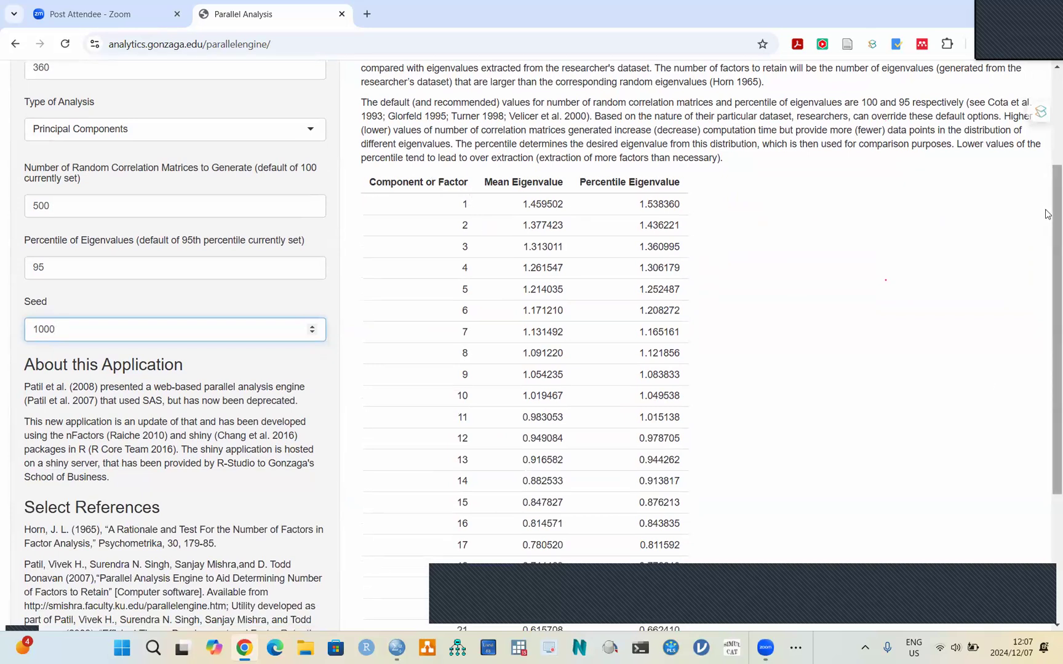
pyautogui.scroll(-4, 1049, 309)
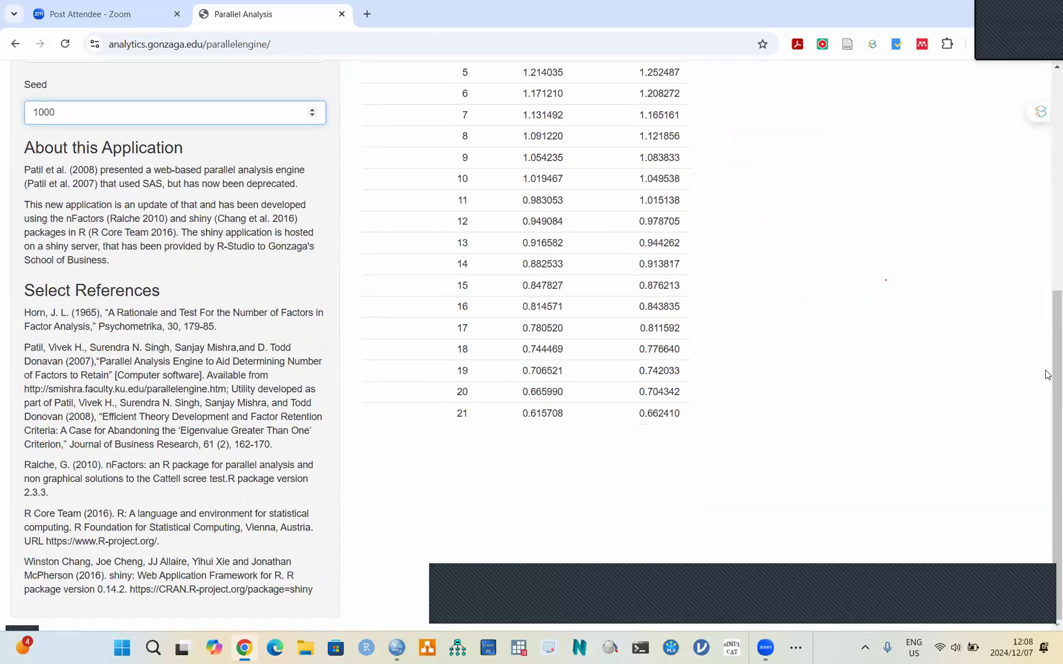
pyautogui.moveTo(1049, 311); pyautogui.dragTo(1047, 215)
pyautogui.scroll(2, 997, 219)
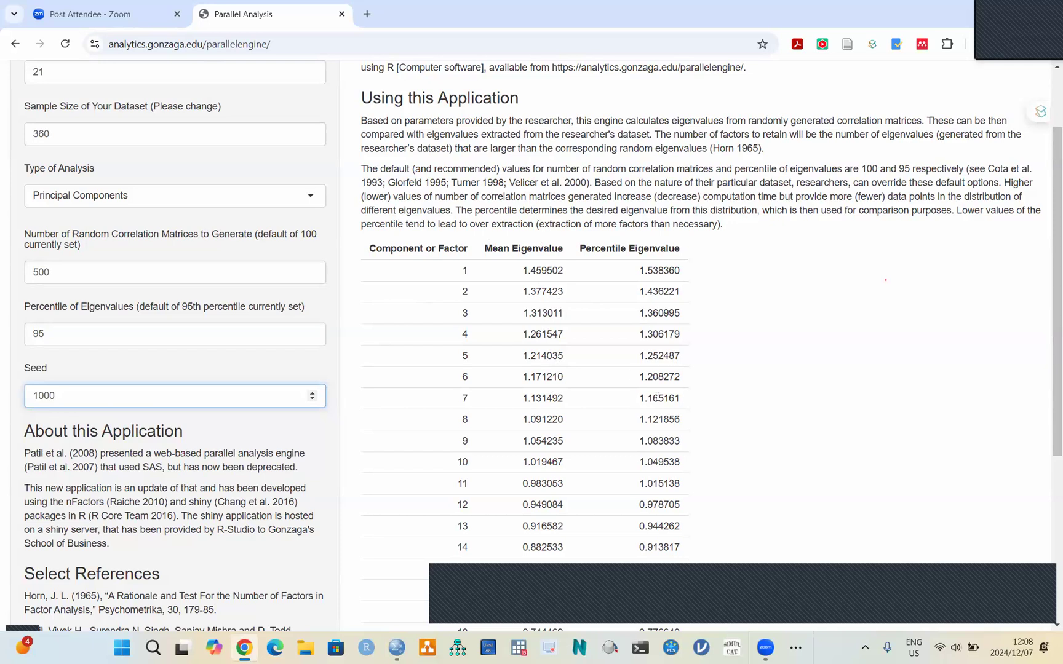
pyautogui.moveTo(397, 648)
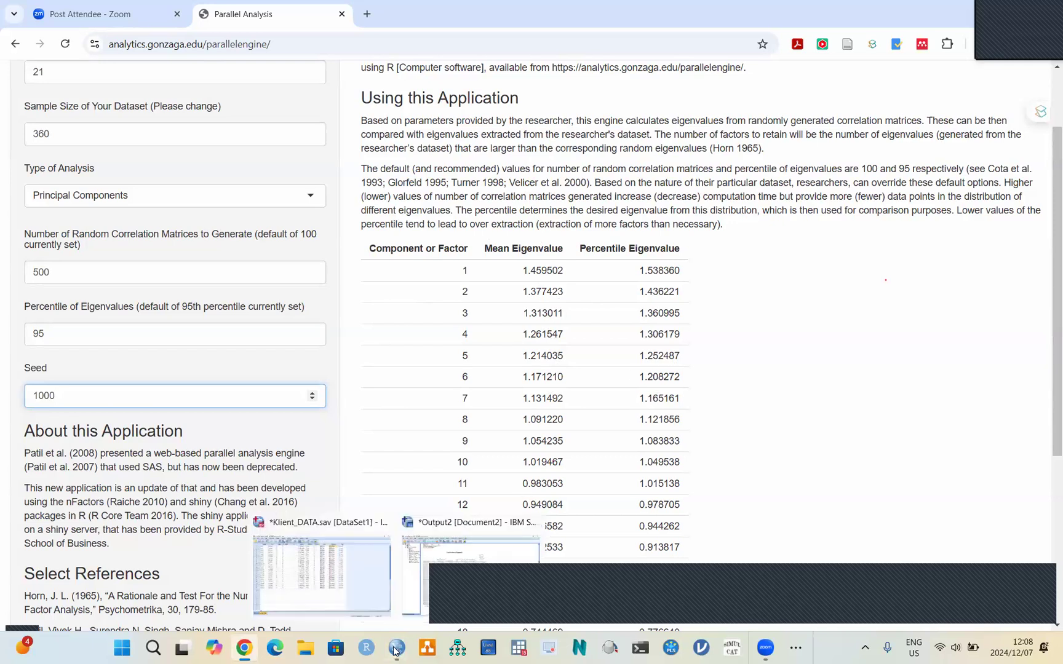
pyautogui.click(457, 572)
pyautogui.click(244, 220)
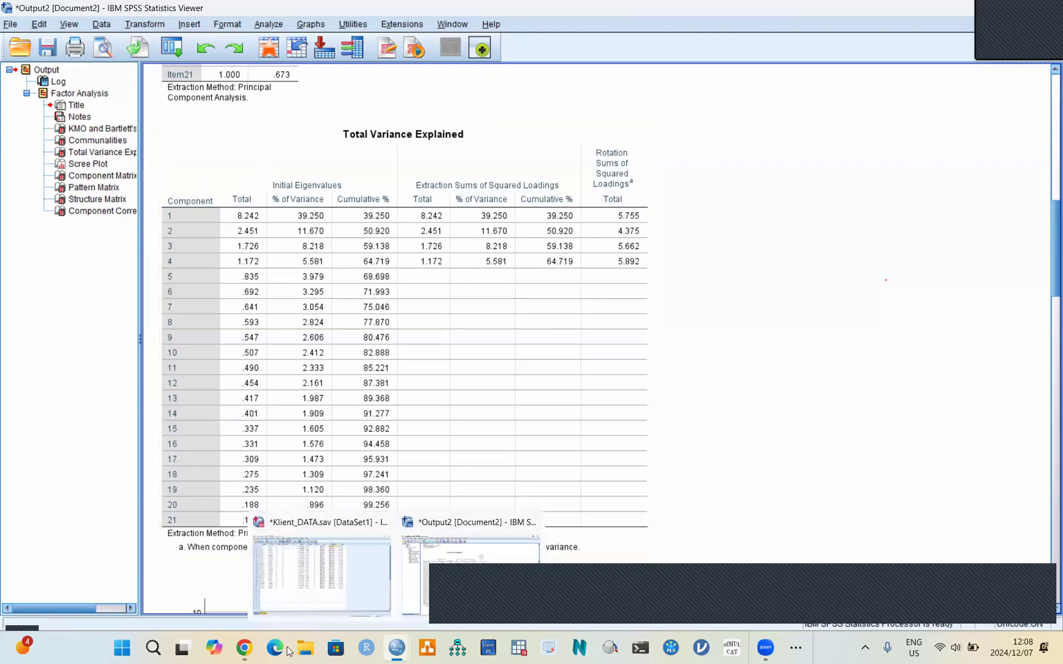
pyautogui.moveTo(249, 649)
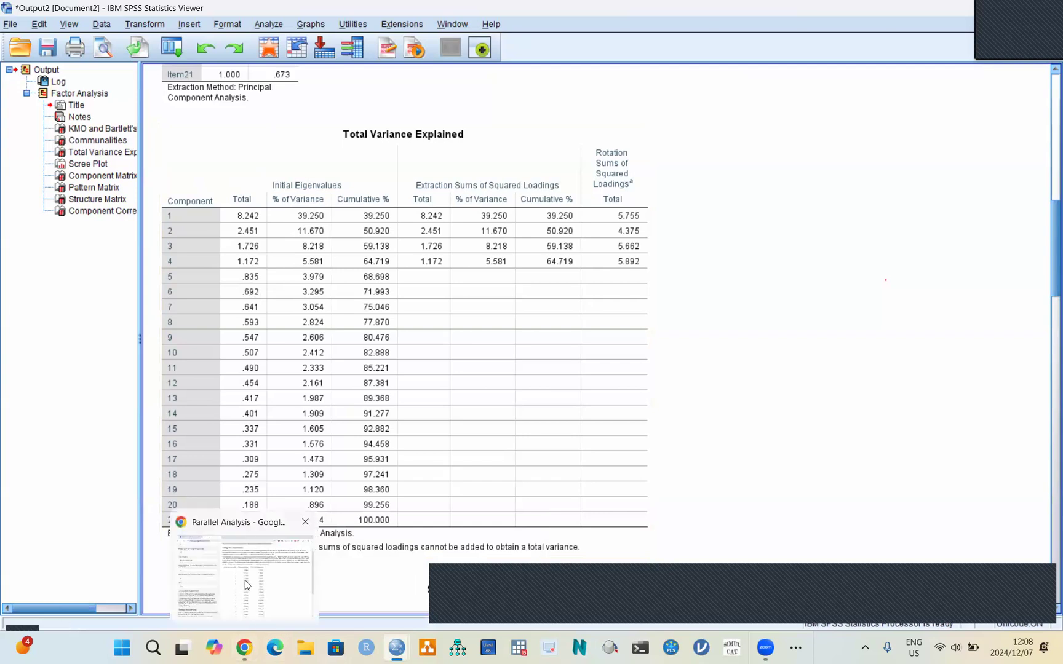
pyautogui.click(246, 585)
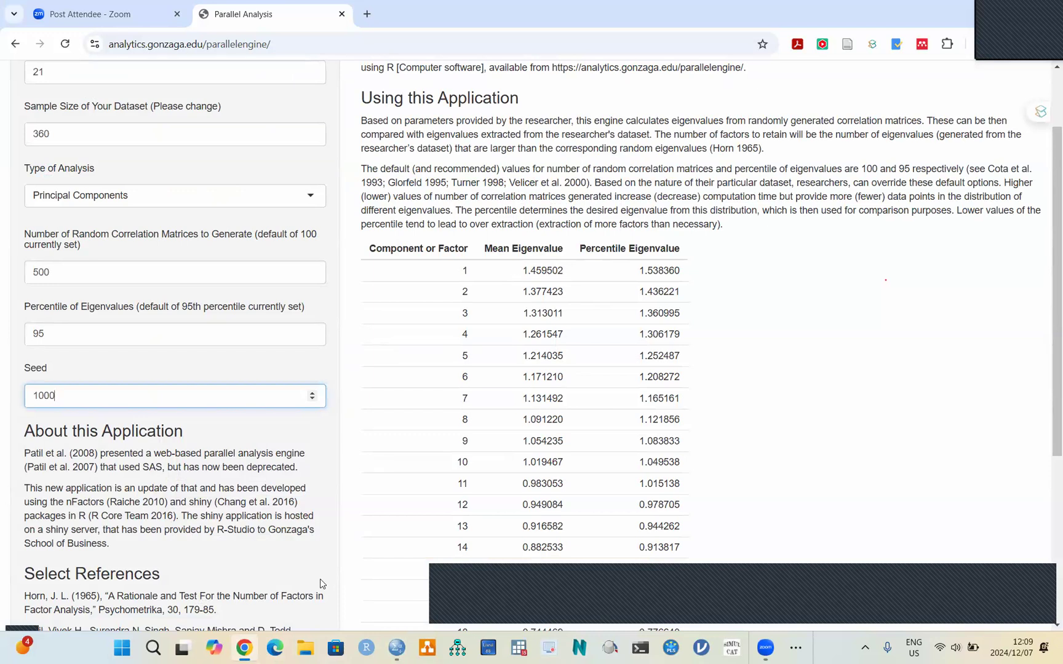
# - Compare the second and third initial eigenvalues in the SPSS output with the matching random eigenvalues on the Parallel Analysis page in Chrome
pyautogui.moveTo(397, 647)
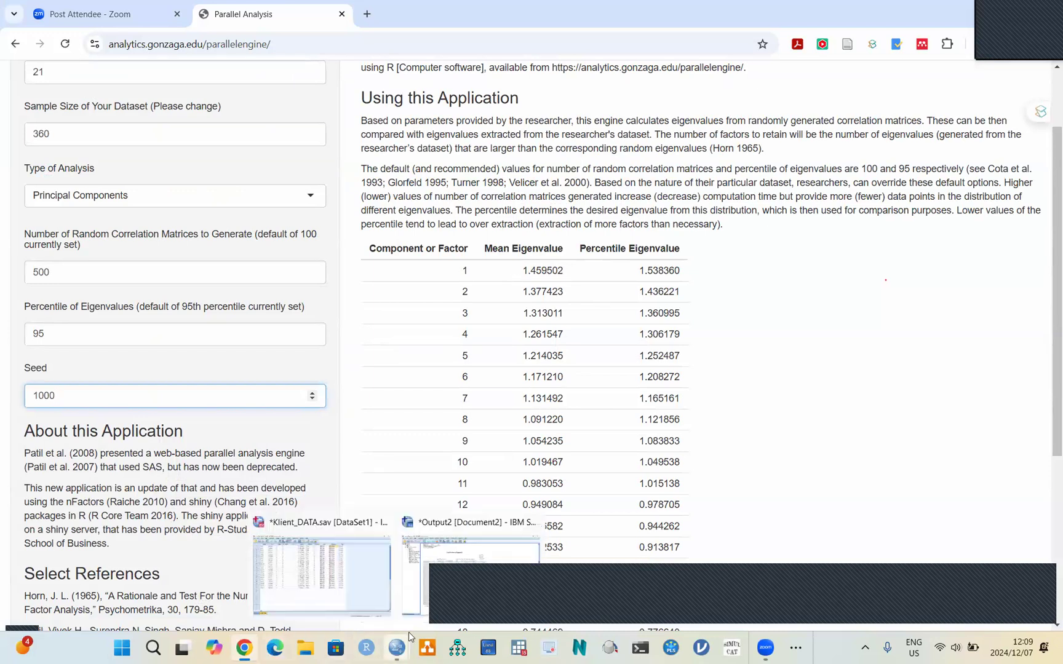
pyautogui.click(462, 588)
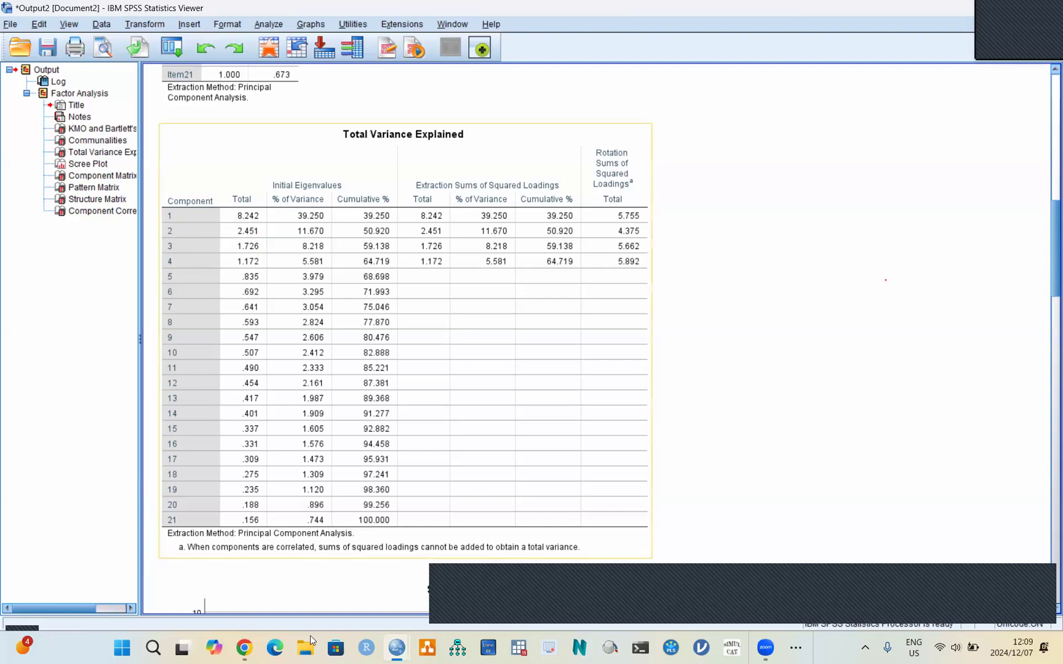
pyautogui.moveTo(241, 650)
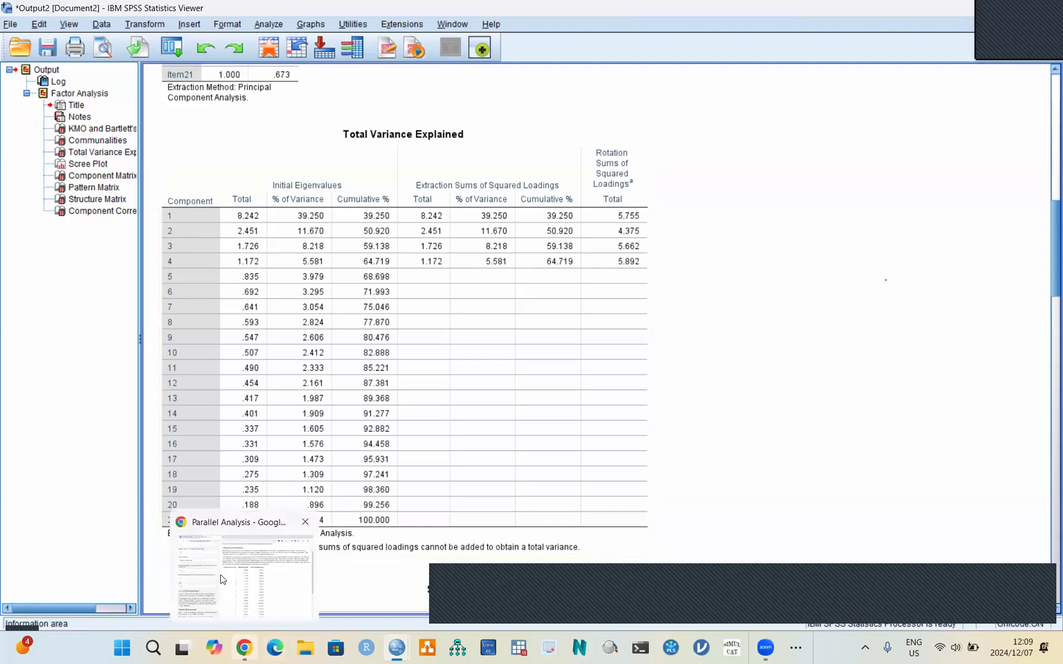
pyautogui.click(257, 597)
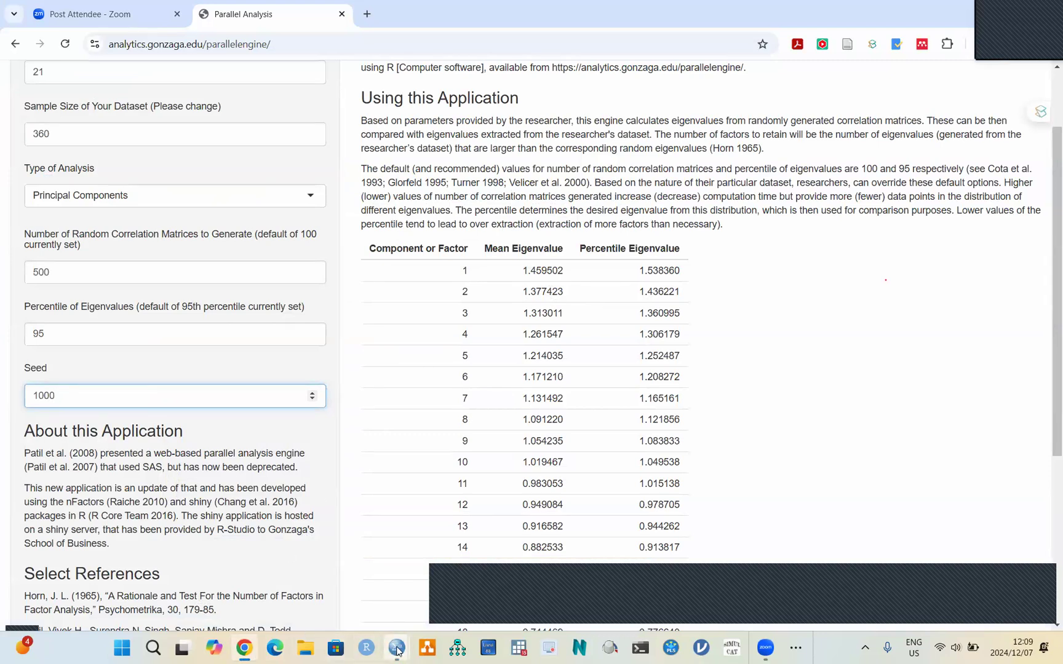
pyautogui.moveTo(397, 649)
pyautogui.click(449, 590)
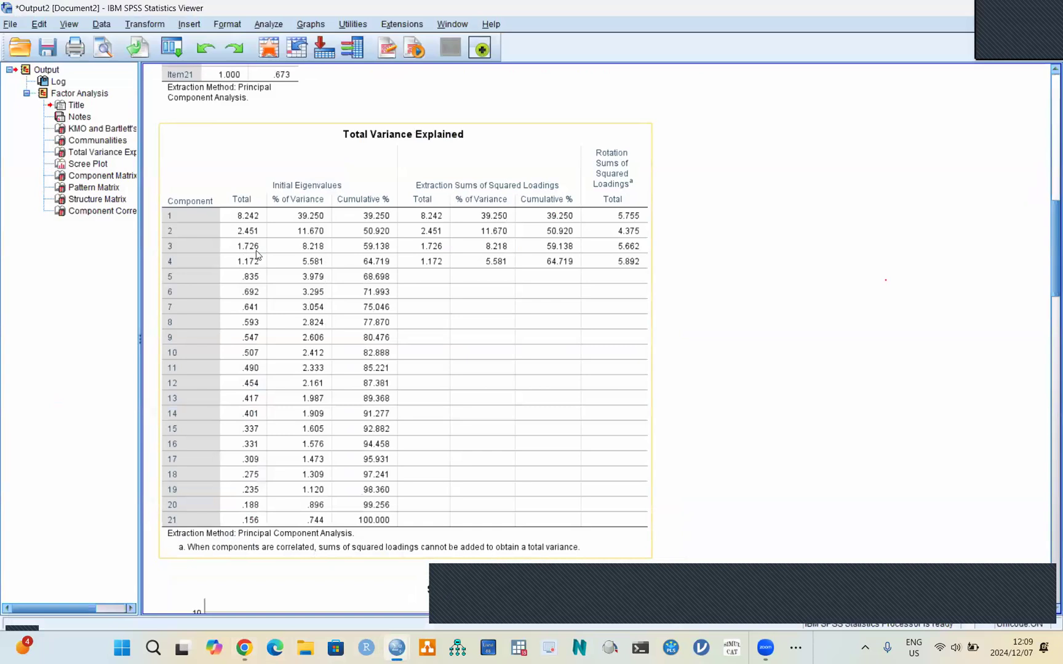
pyautogui.click(389, 643)
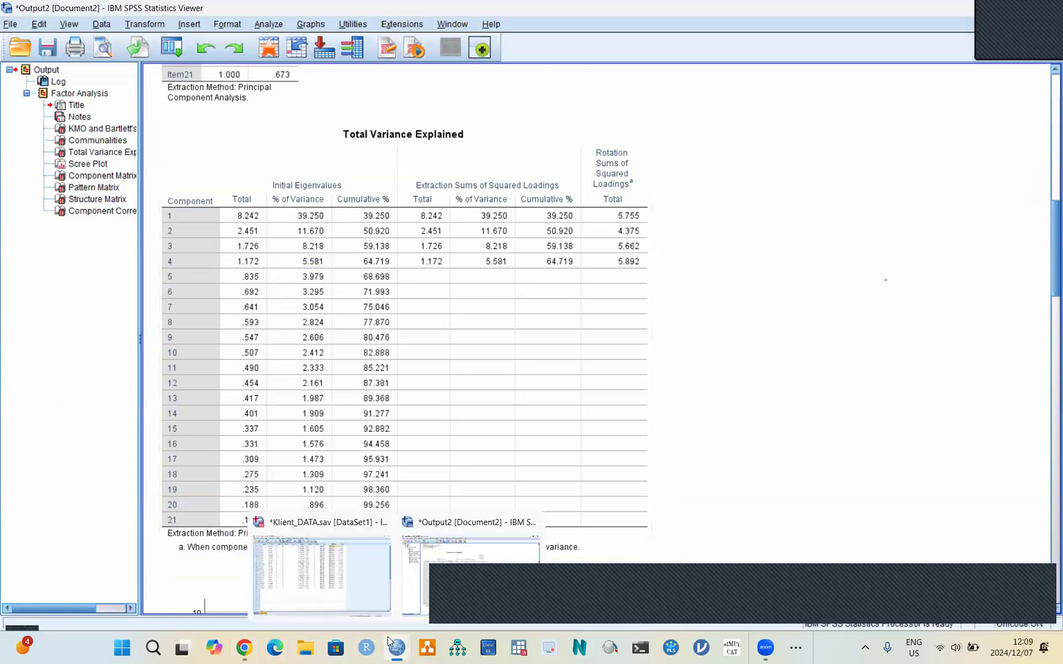
pyautogui.moveTo(244, 648)
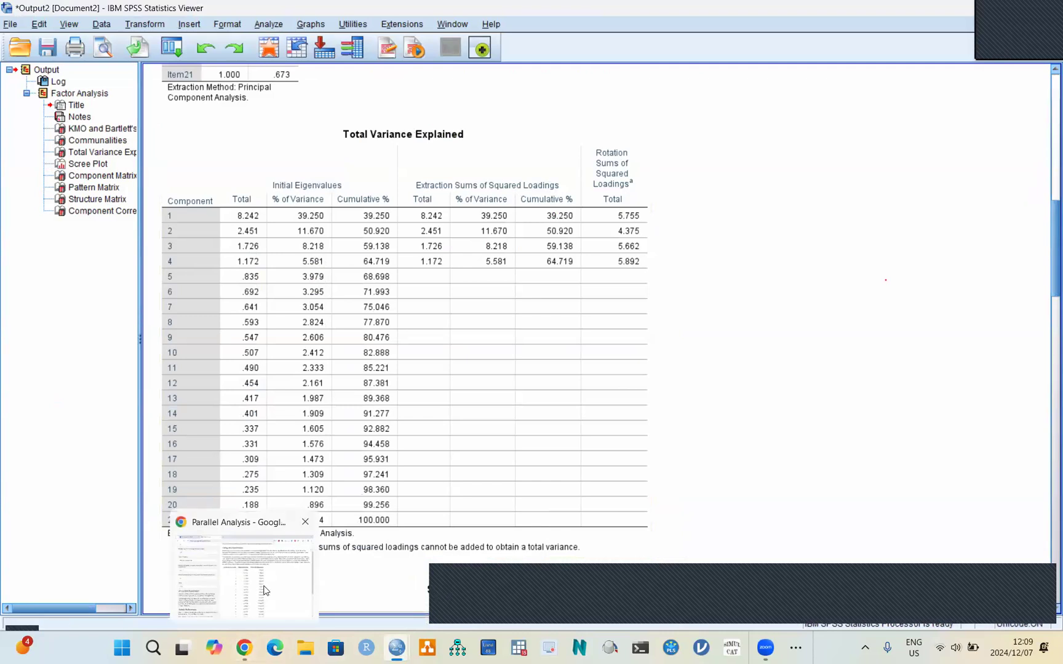
pyautogui.click(264, 590)
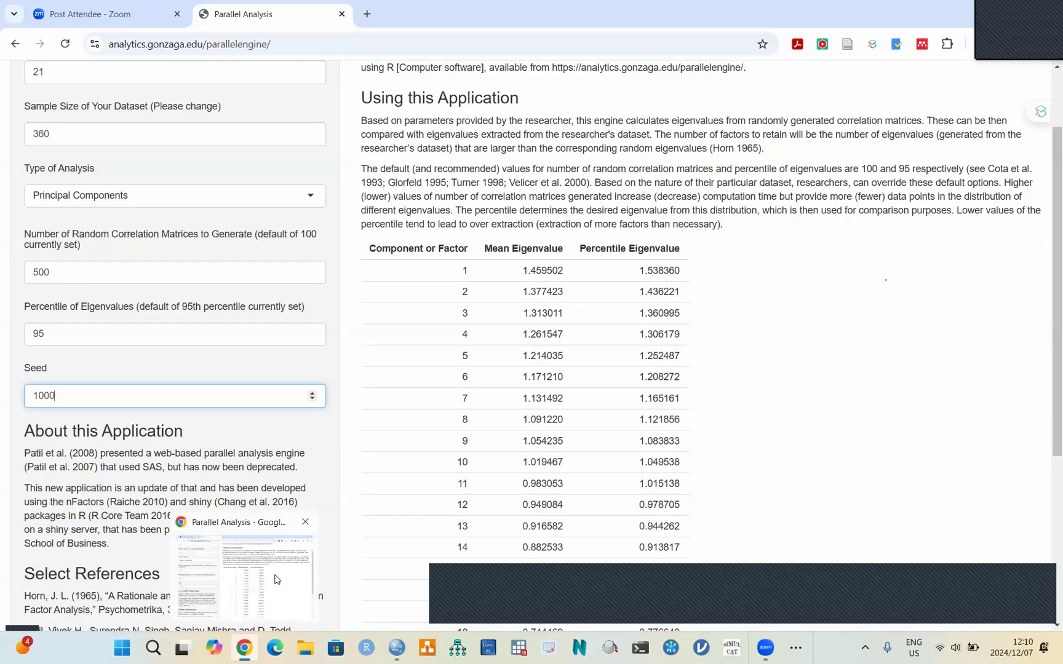
# - Compare the fourth component's initial eigenvalue in the SPSS Total Variance Explained table with the fourth random eigenvalue on the Parallel Analysis page
pyautogui.moveTo(397, 649)
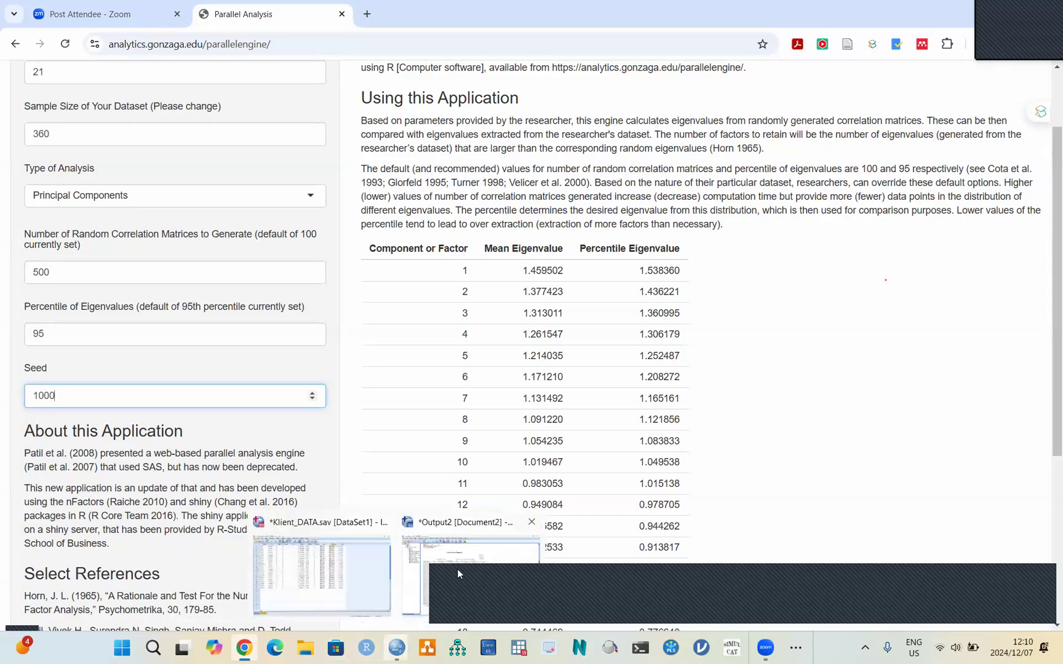
pyautogui.click(456, 569)
pyautogui.click(306, 280)
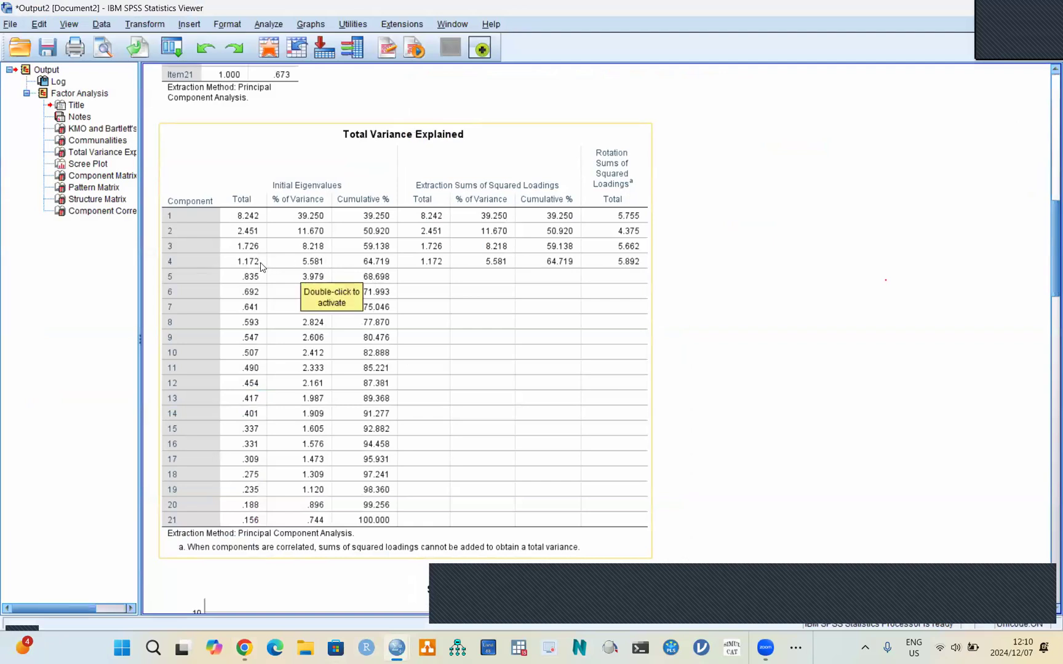
pyautogui.moveTo(244, 648)
pyautogui.click(260, 582)
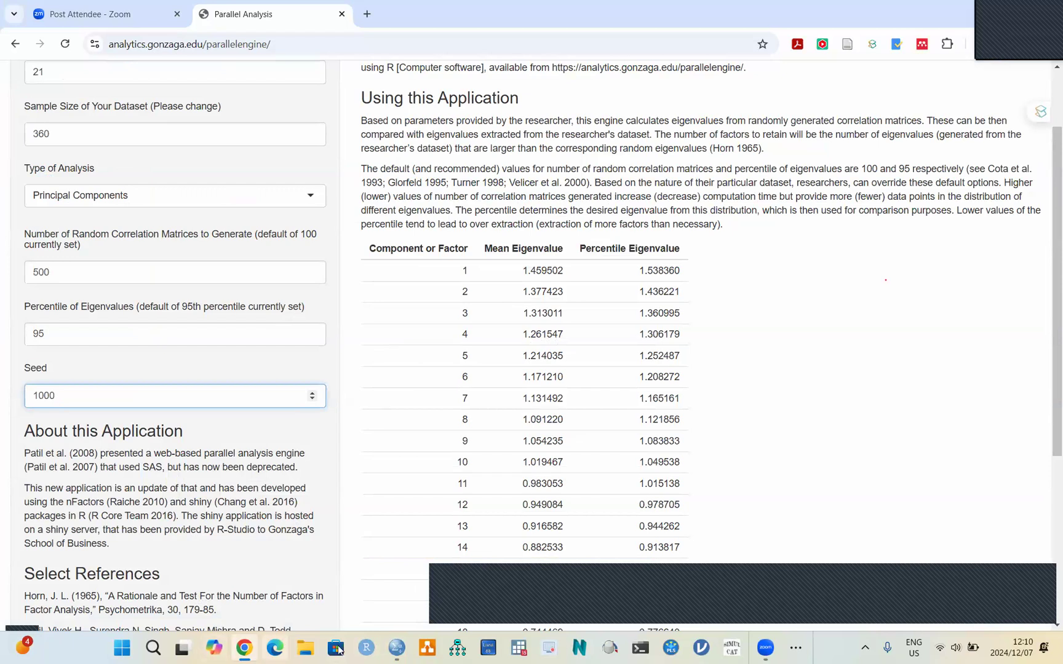
pyautogui.moveTo(400, 650)
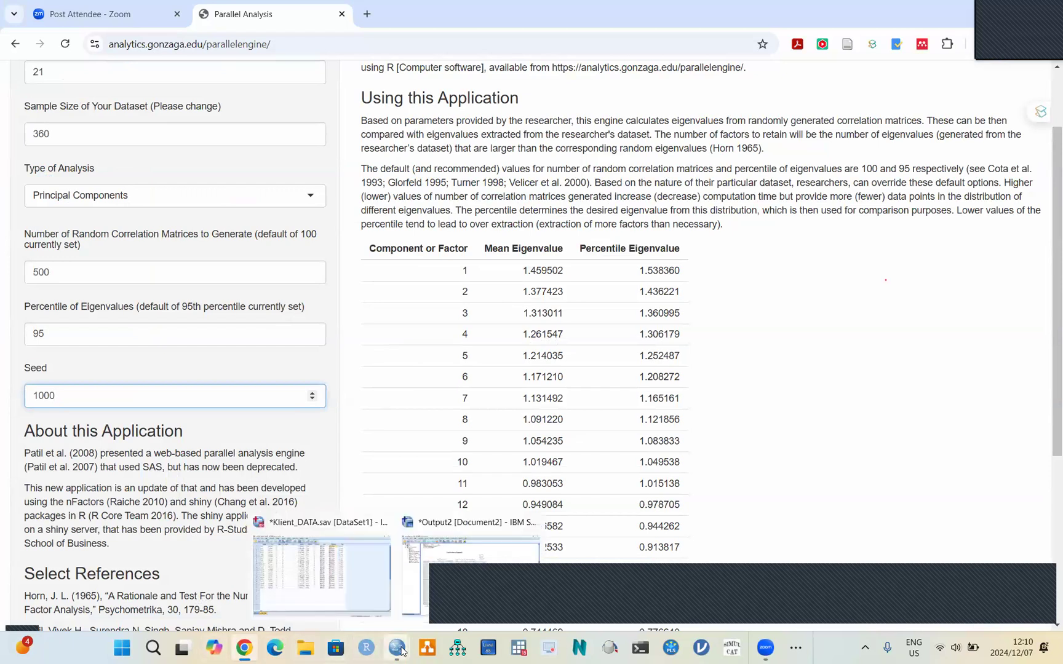
pyautogui.click(481, 577)
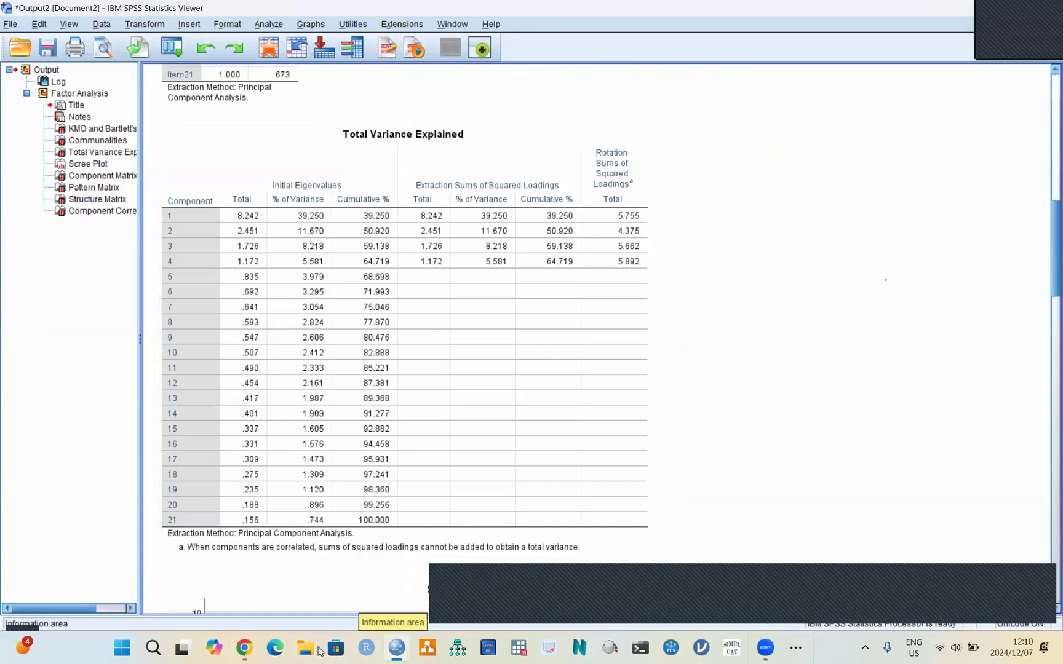
pyautogui.moveTo(244, 649)
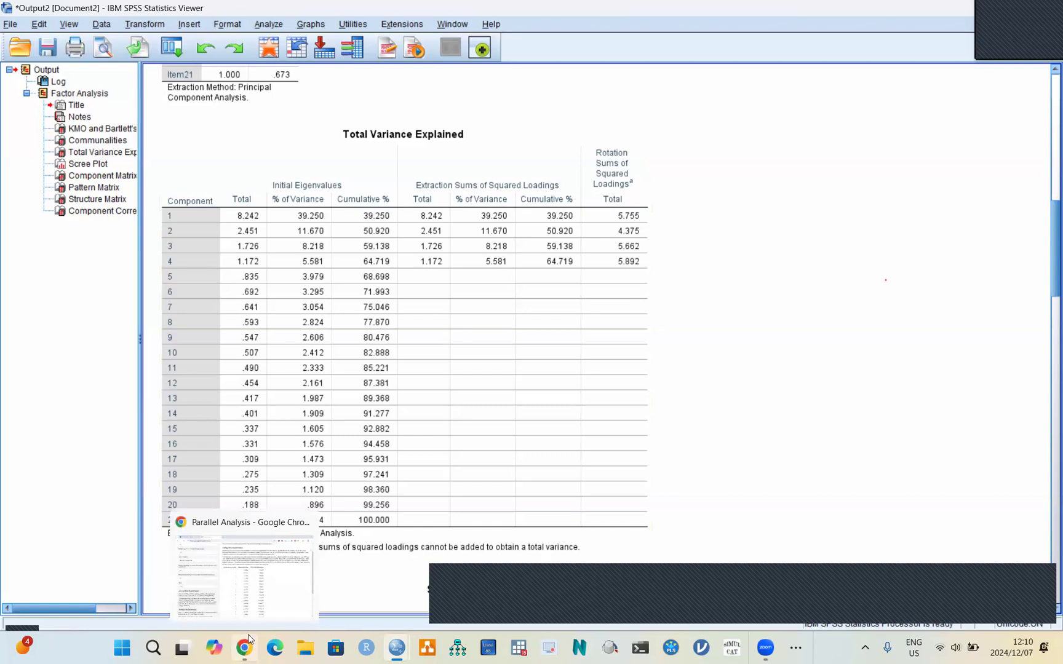
pyautogui.click(269, 596)
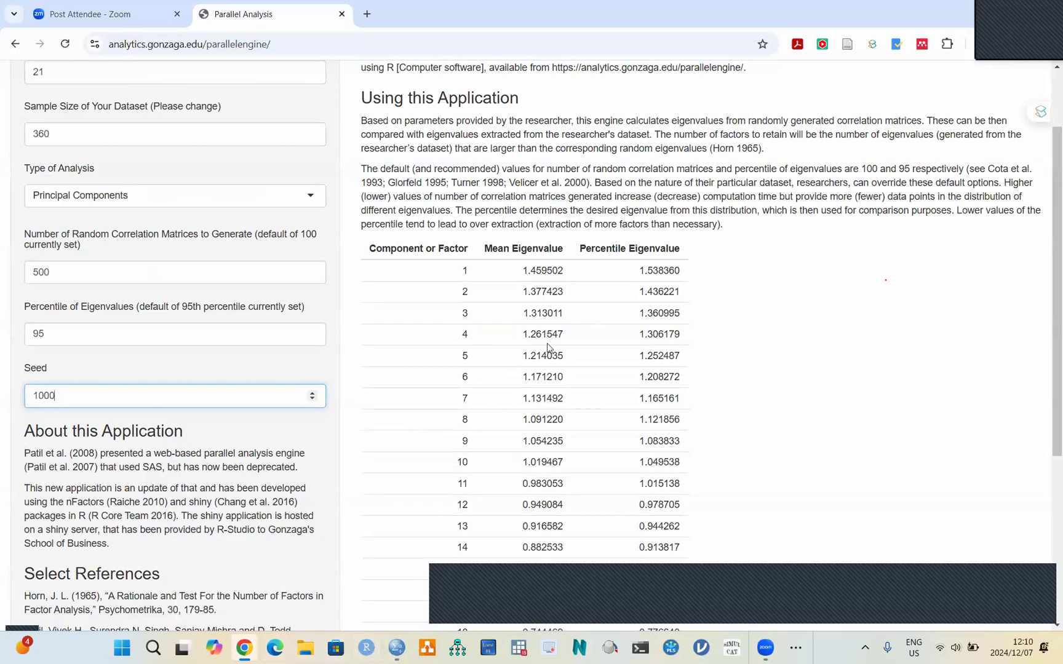
pyautogui.moveTo(397, 651)
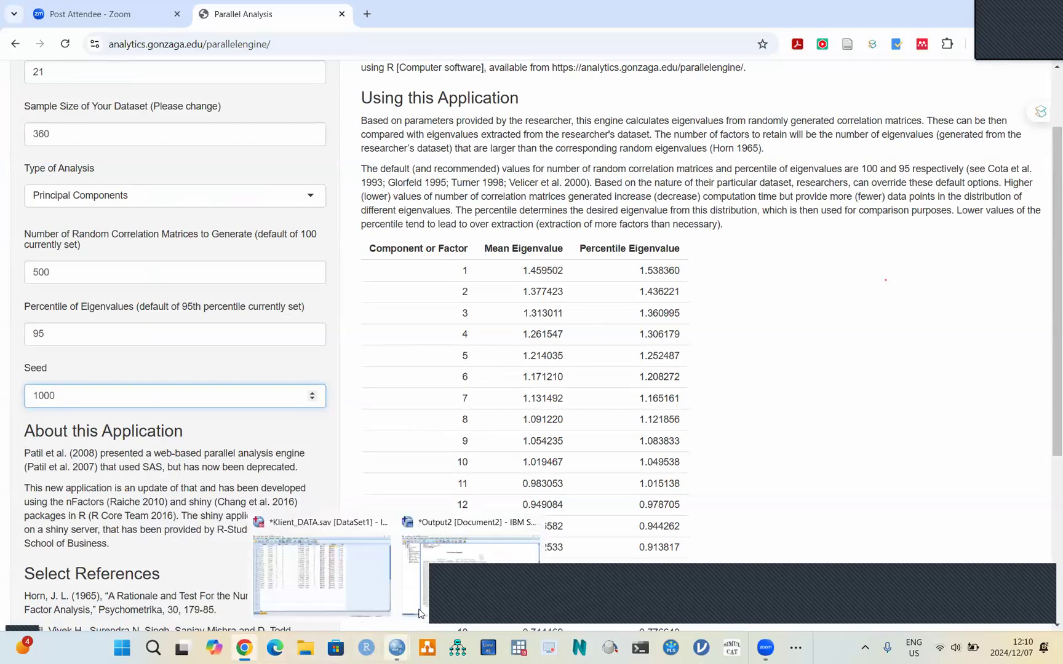
pyautogui.click(451, 570)
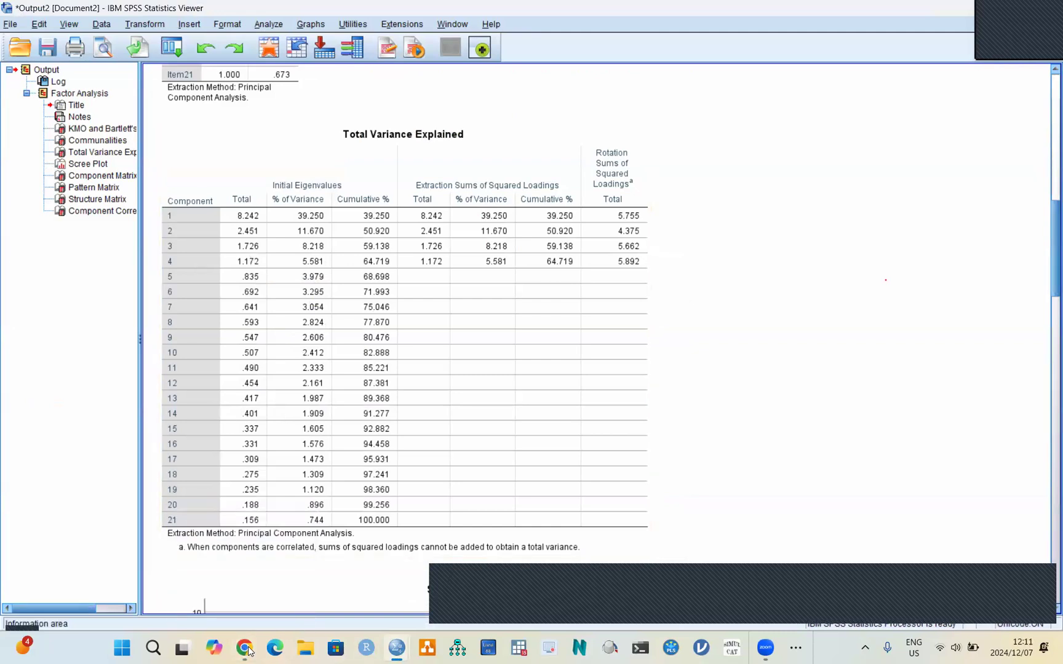
pyautogui.moveTo(244, 648)
pyautogui.click(235, 553)
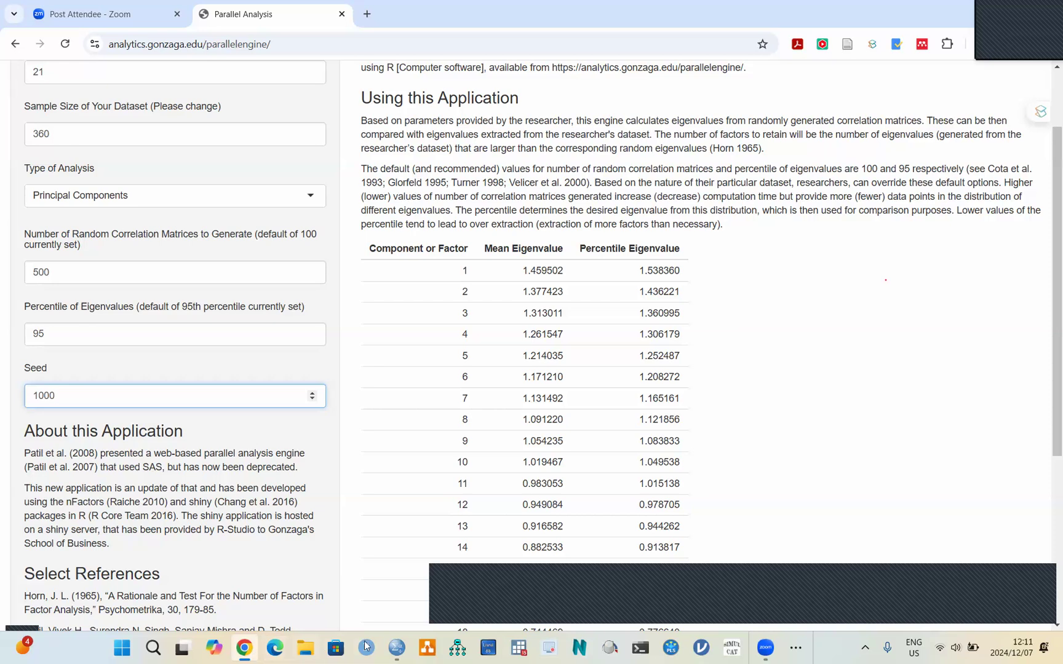
pyautogui.moveTo(397, 647)
pyautogui.click(468, 578)
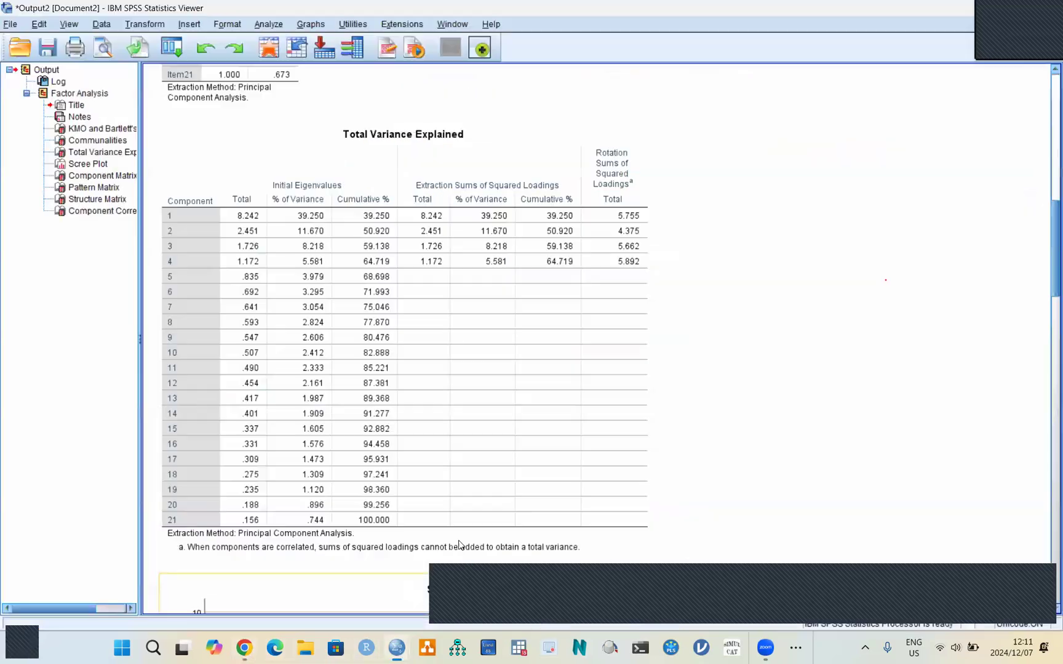
pyautogui.click(510, 281)
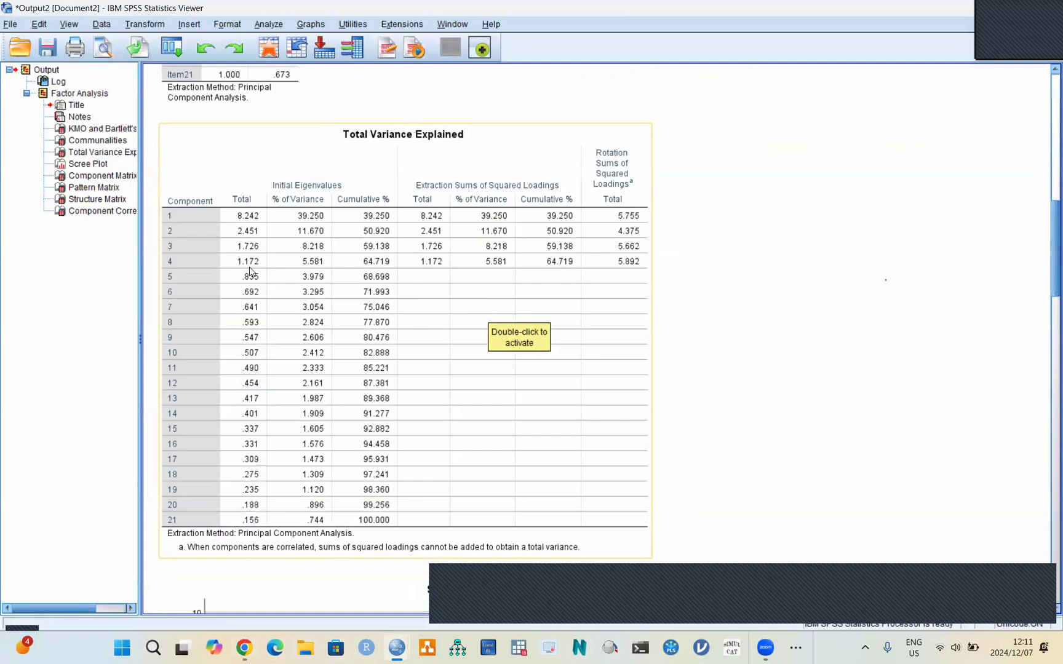
# - Examine the scree plot, component matrix and component correlation matrix in the oblimin-rotated factor analysis output
pyautogui.click(787, 373)
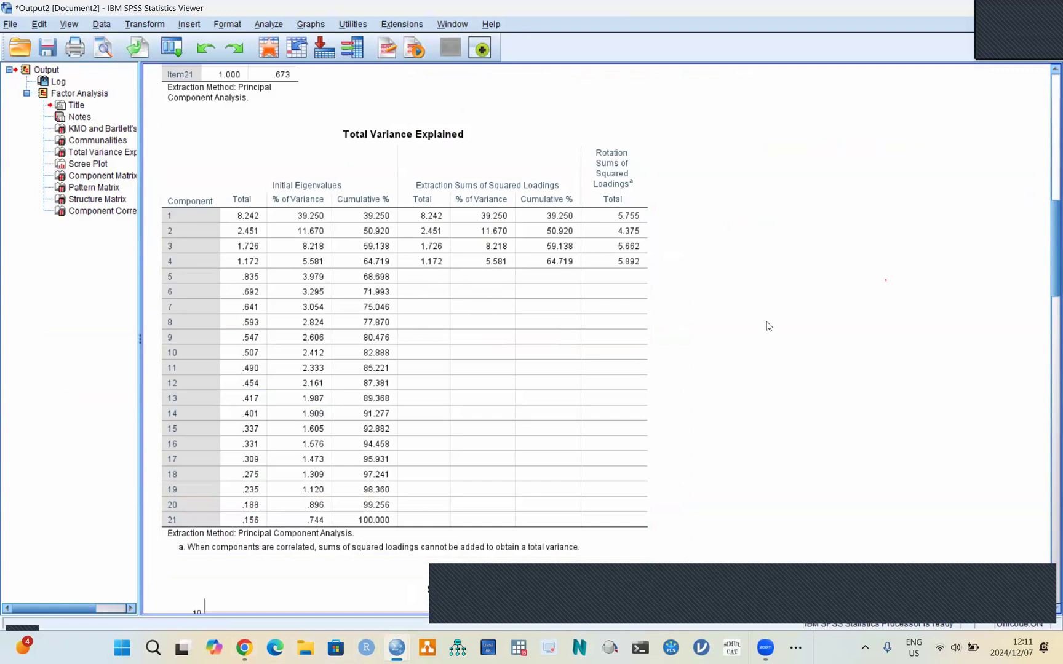
pyautogui.moveTo(1048, 270); pyautogui.dragTo(1047, 321)
pyautogui.scroll(-3, 1048, 321)
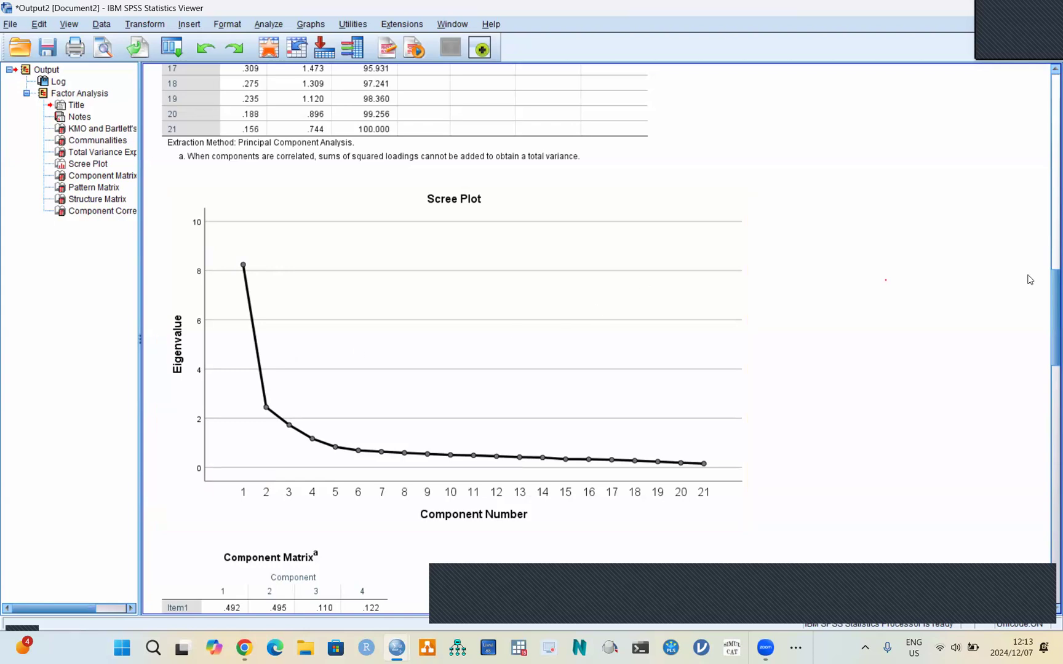
pyautogui.scroll(-5, 1048, 295)
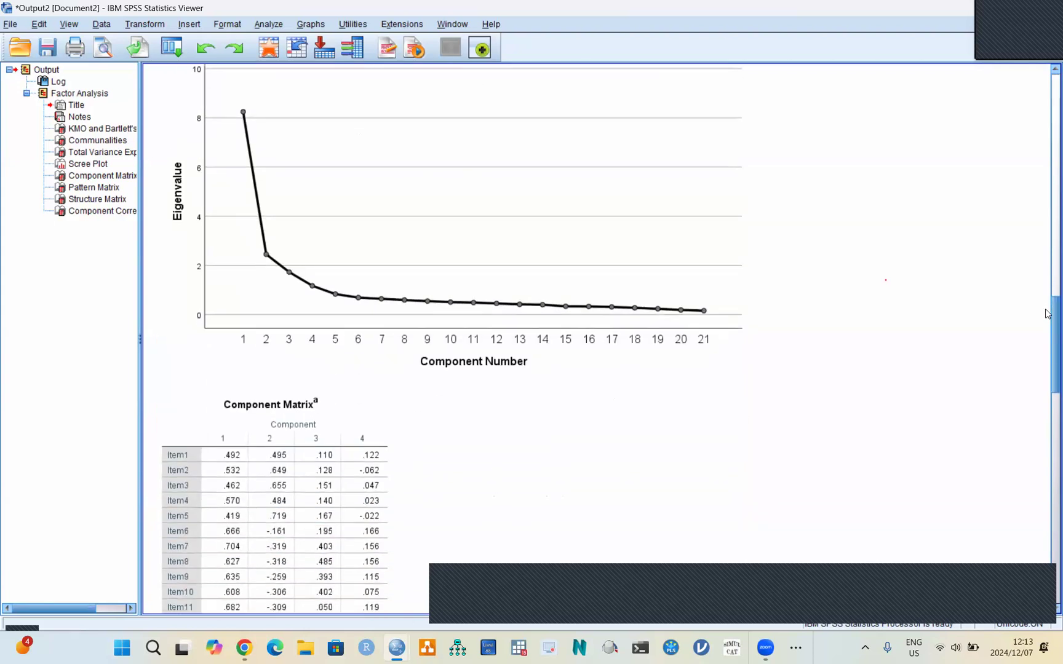
pyautogui.scroll(-5, 1047, 332)
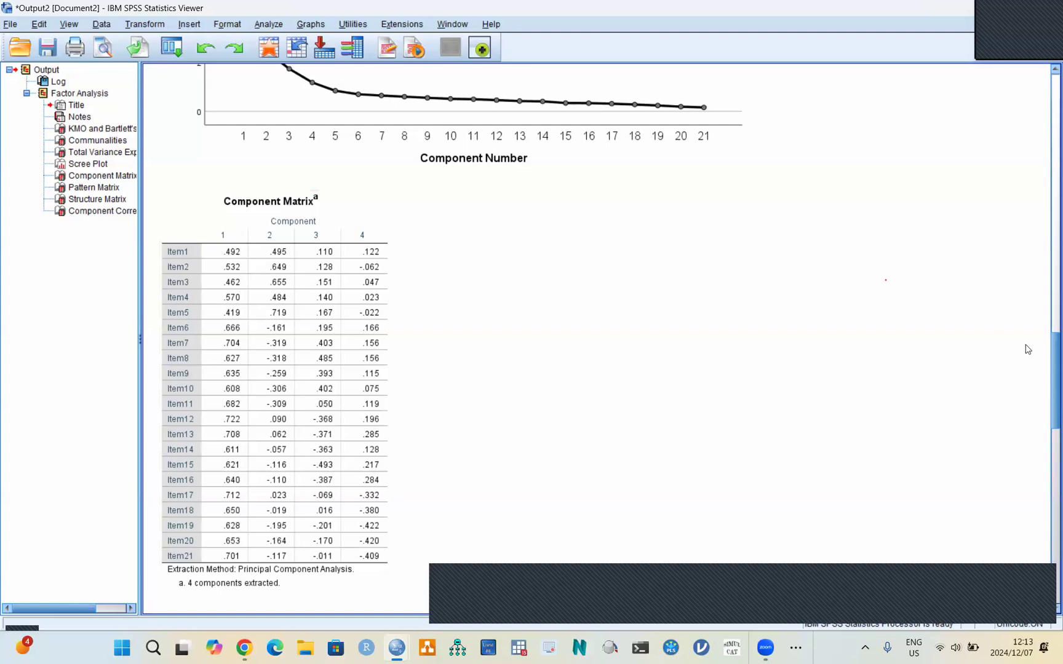
pyautogui.moveTo(1046, 352); pyautogui.dragTo(1045, 546)
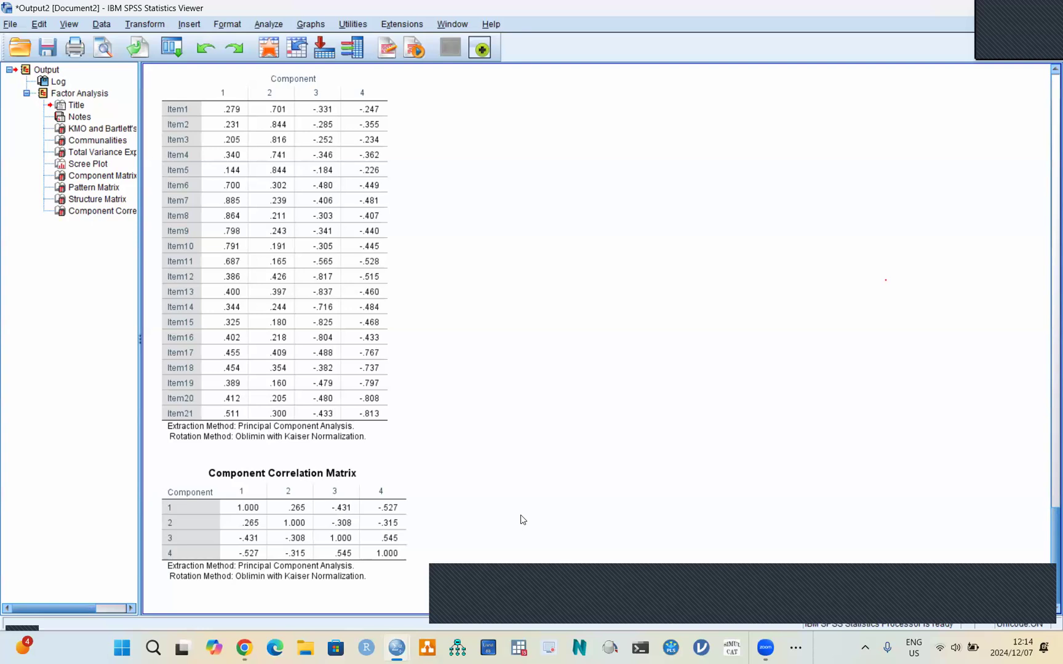
pyautogui.click(388, 538)
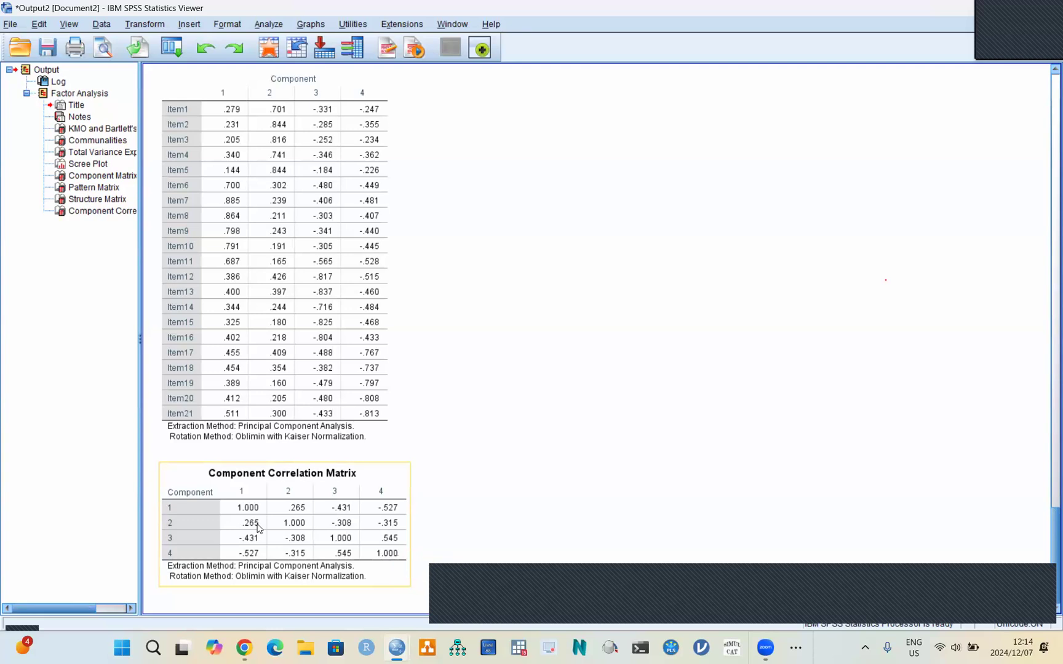
pyautogui.click(453, 532)
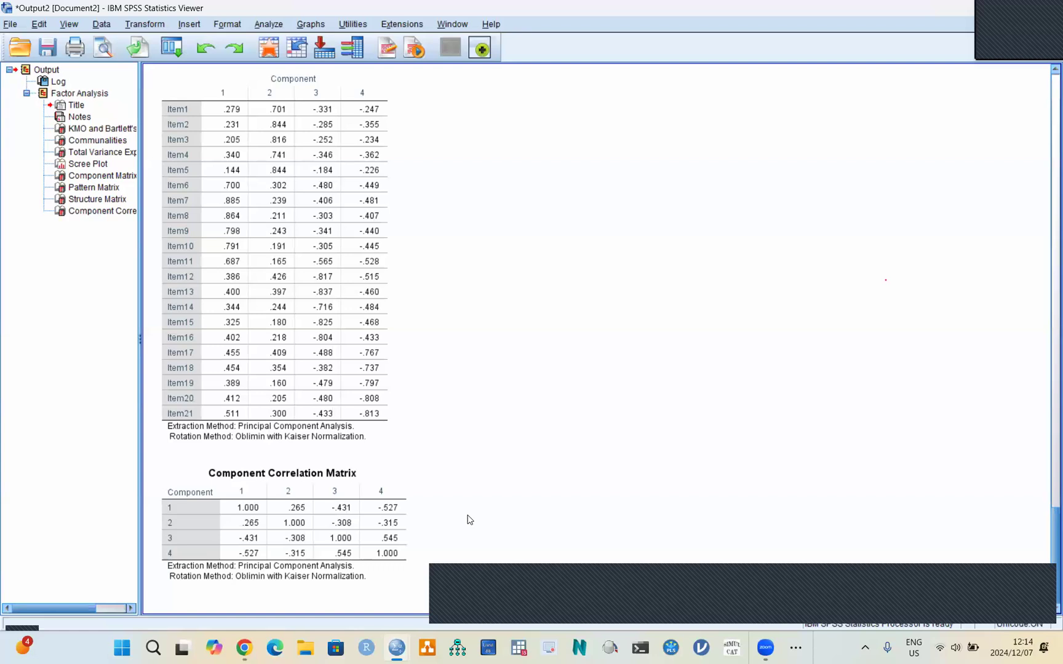
pyautogui.click(319, 503)
pyautogui.click(218, 156)
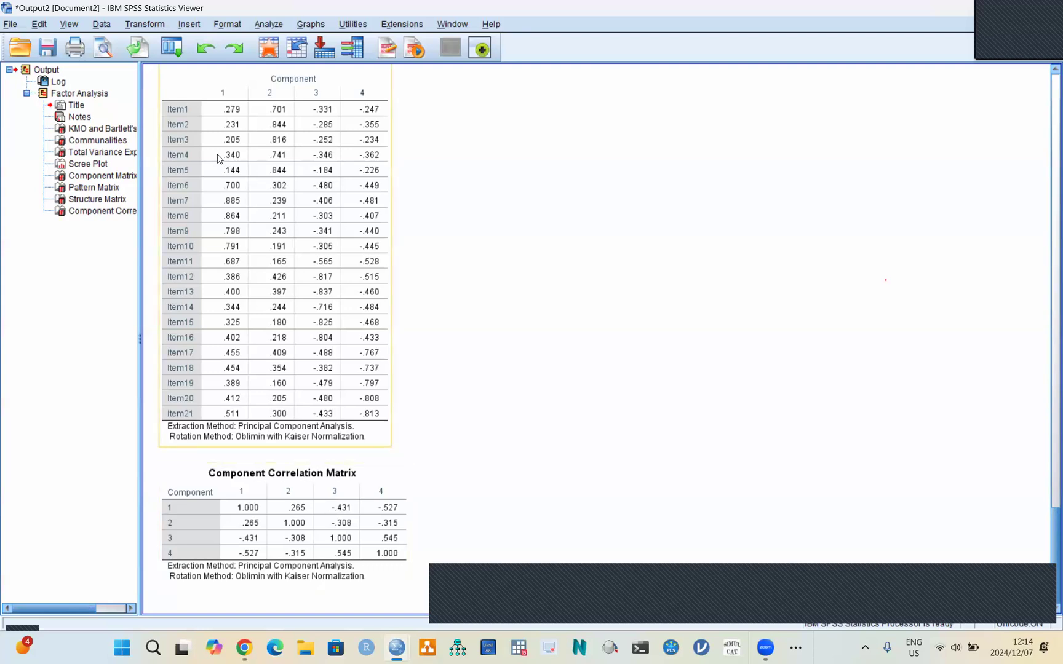
pyautogui.click(171, 47)
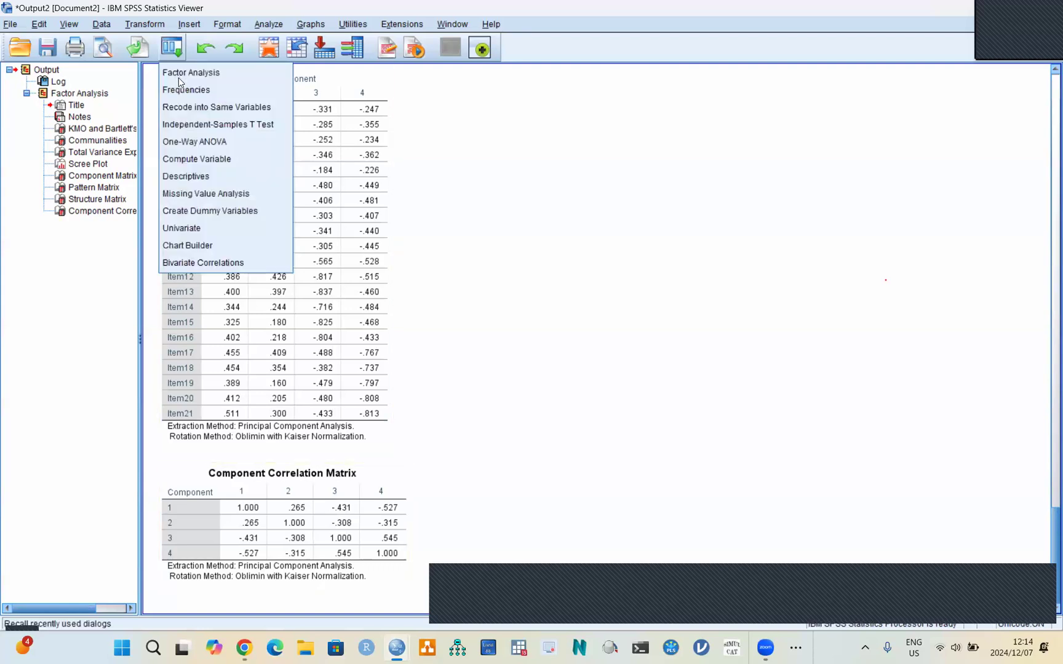
pyautogui.click(182, 88)
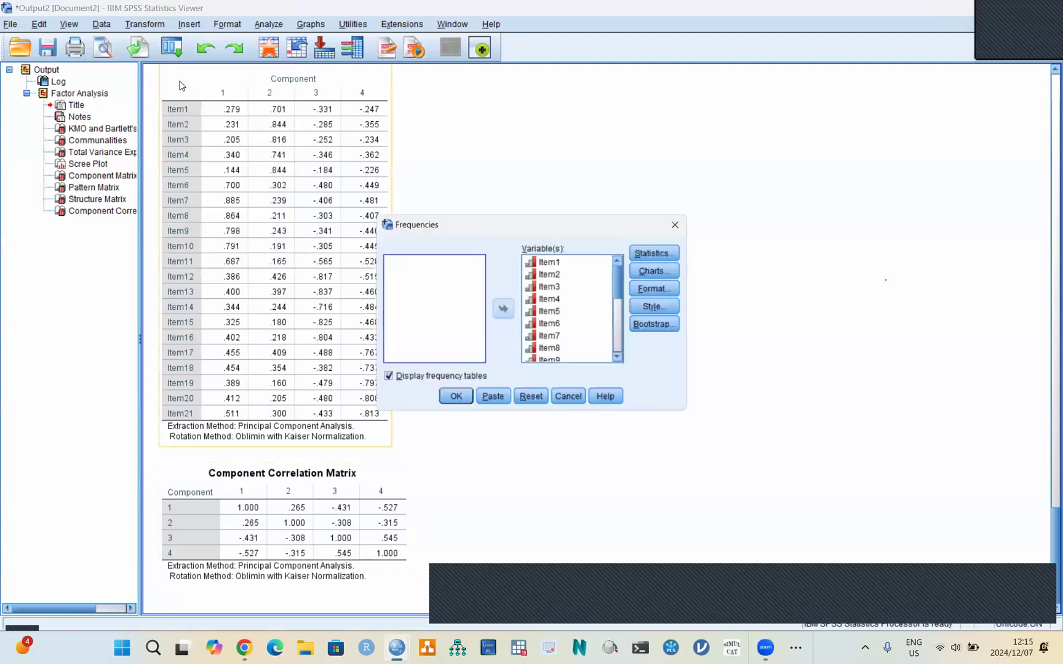
pyautogui.click(678, 222)
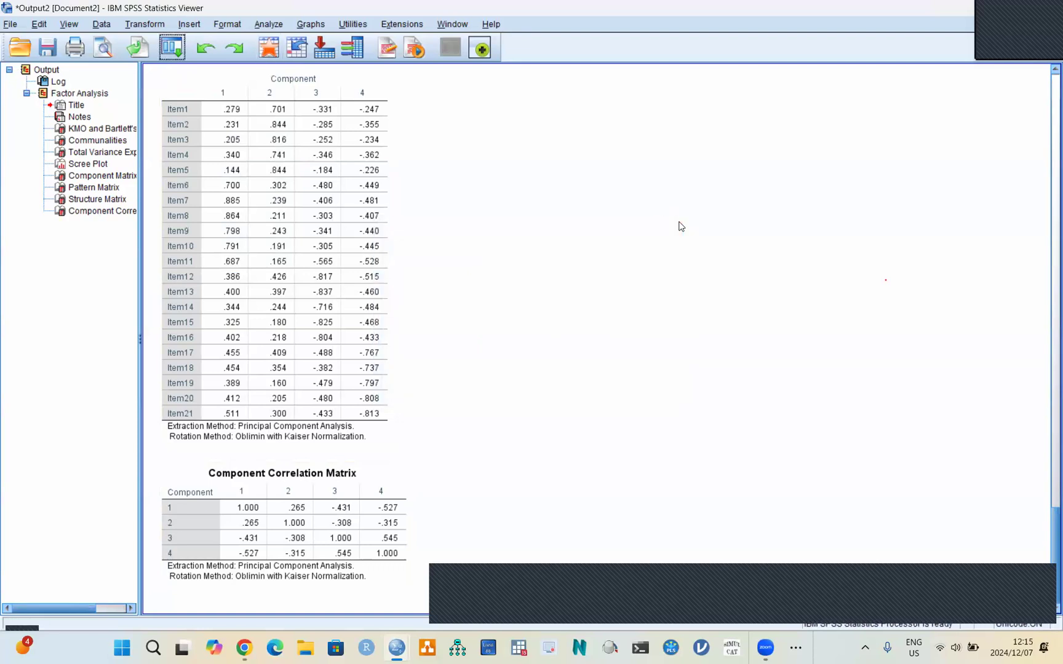
# - Reopen the Factor Analysis setup and set extraction to a fixed number of 4 factors
pyautogui.click(174, 49)
pyautogui.click(187, 74)
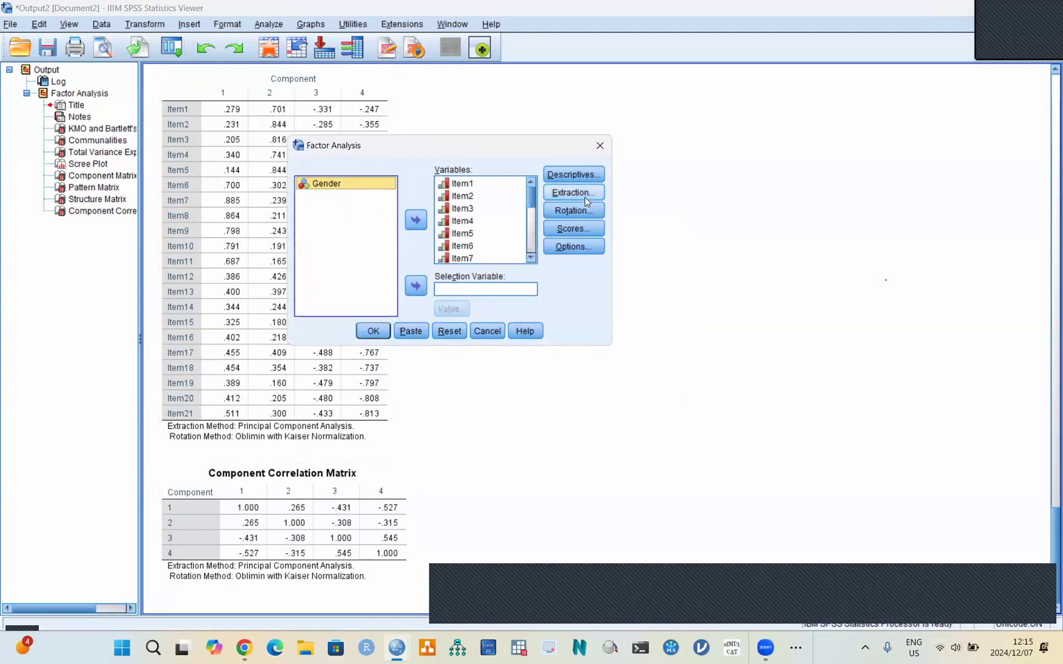
pyautogui.click(585, 197)
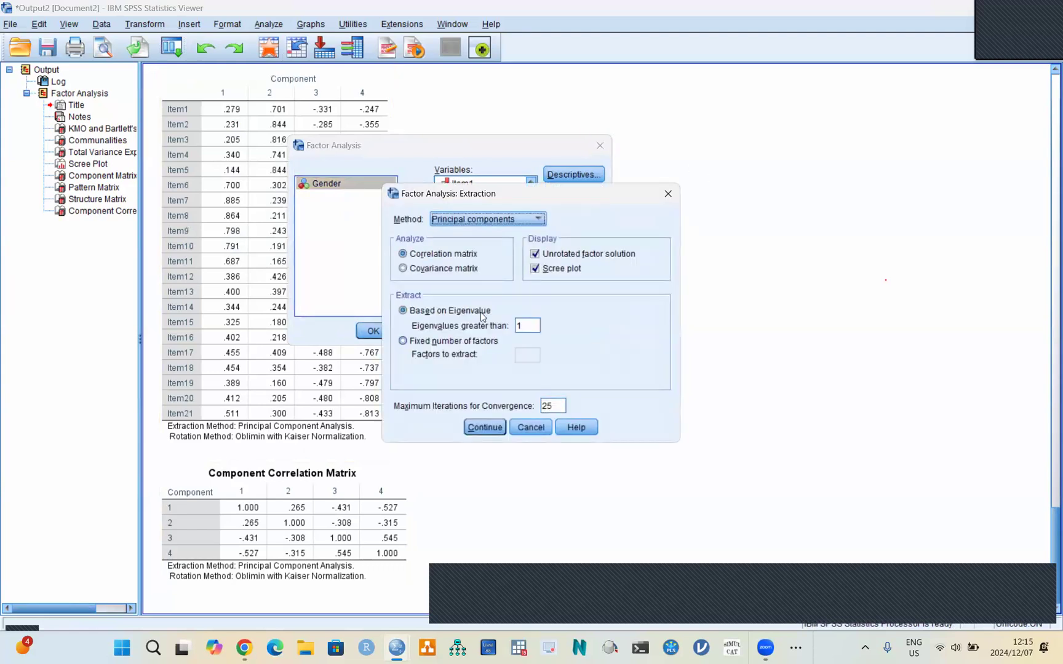
pyautogui.click(403, 342)
pyautogui.click(529, 354)
pyautogui.write('4')
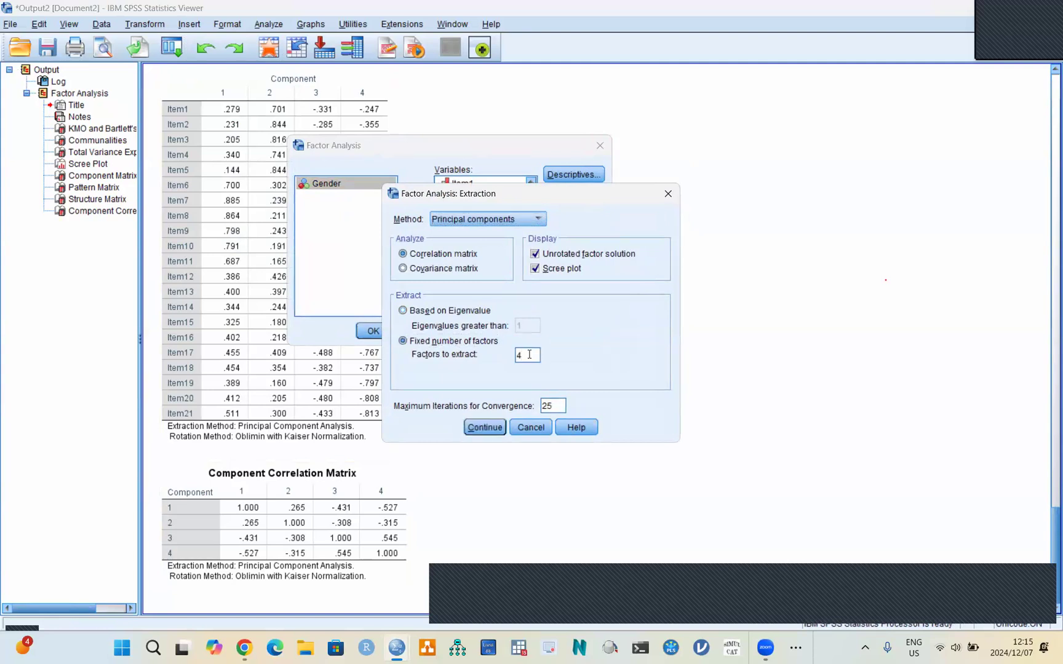
pyautogui.click(484, 433)
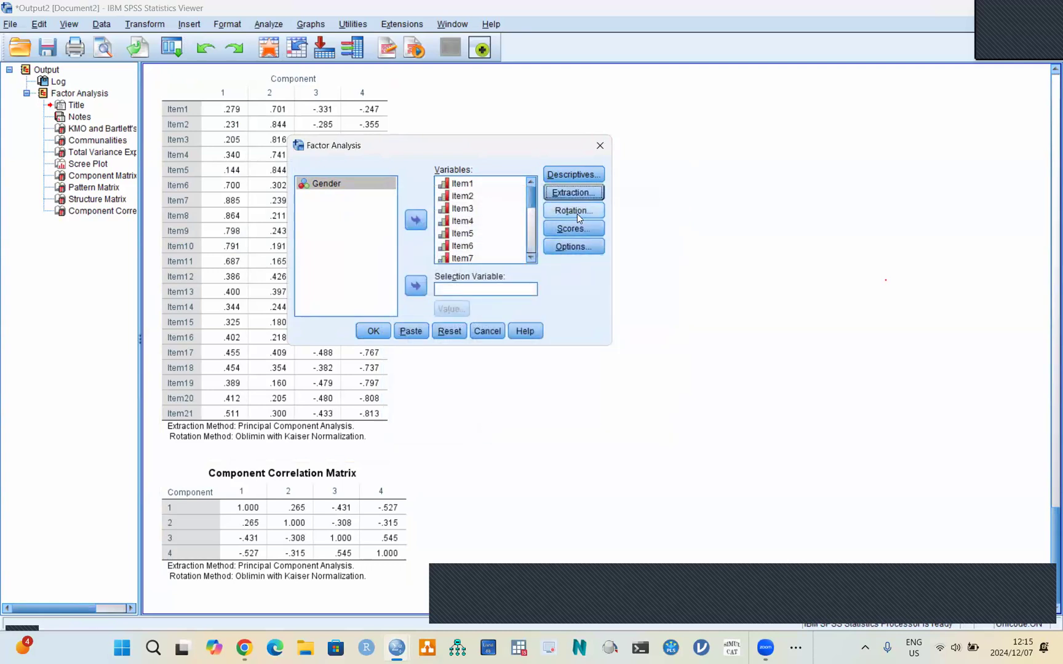
# - Set the factor rotation method to Varimax
pyautogui.click(577, 215)
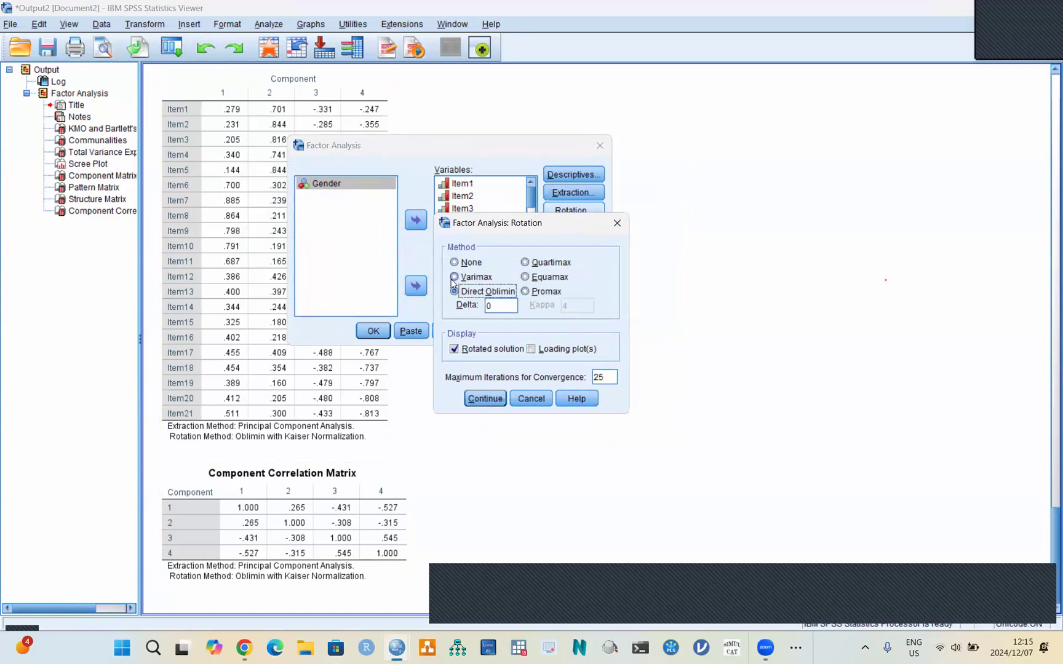
pyautogui.click(456, 277)
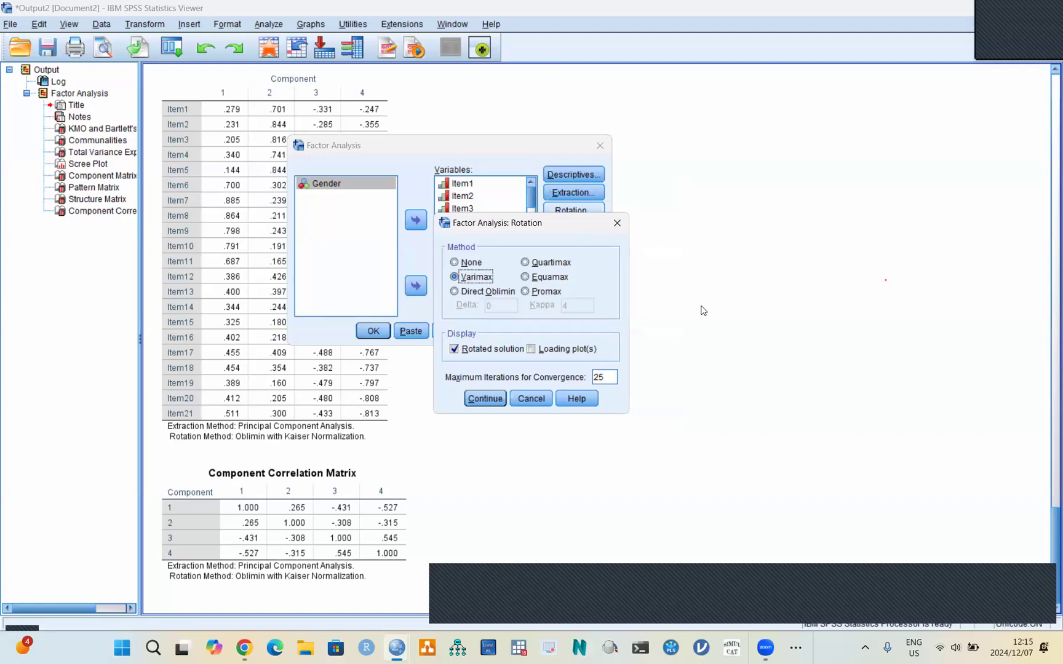
pyautogui.click(491, 396)
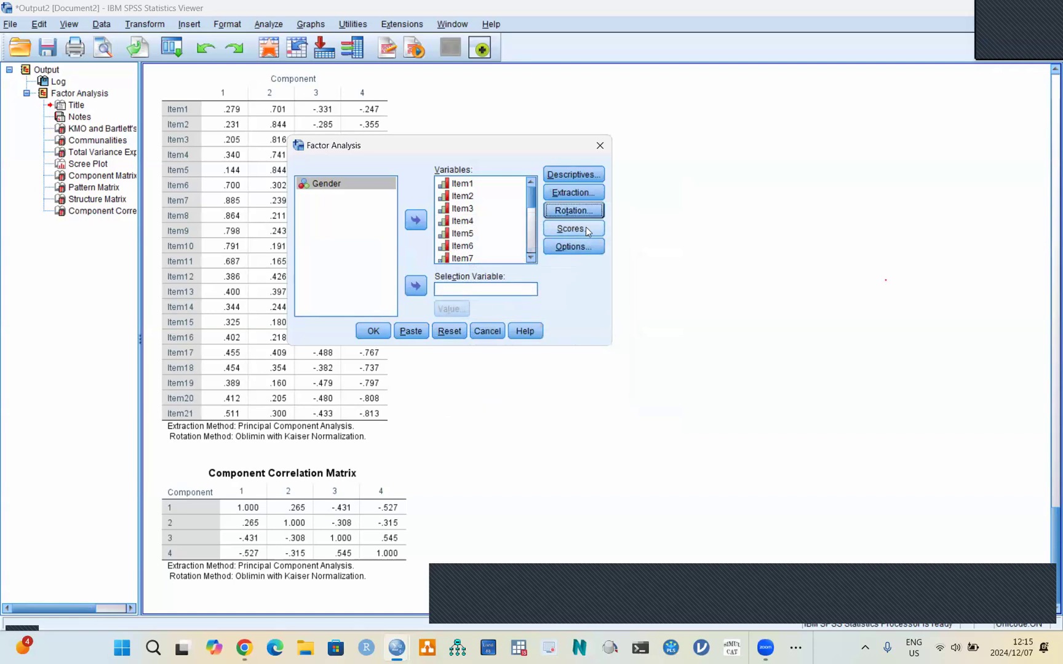
pyautogui.click(586, 228)
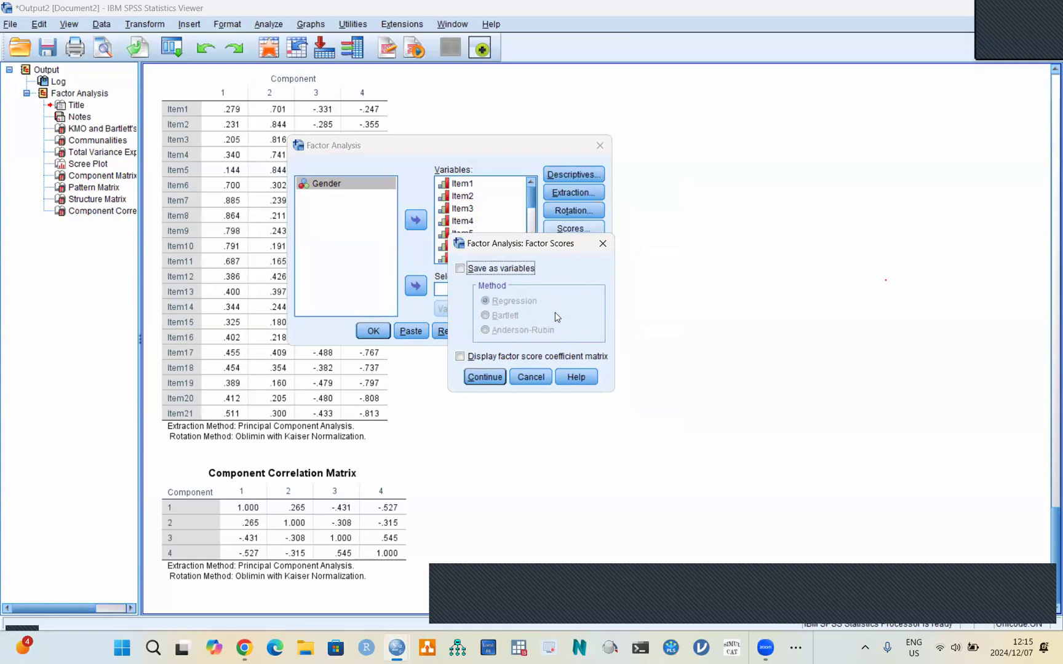
pyautogui.click(460, 269)
pyautogui.click(461, 268)
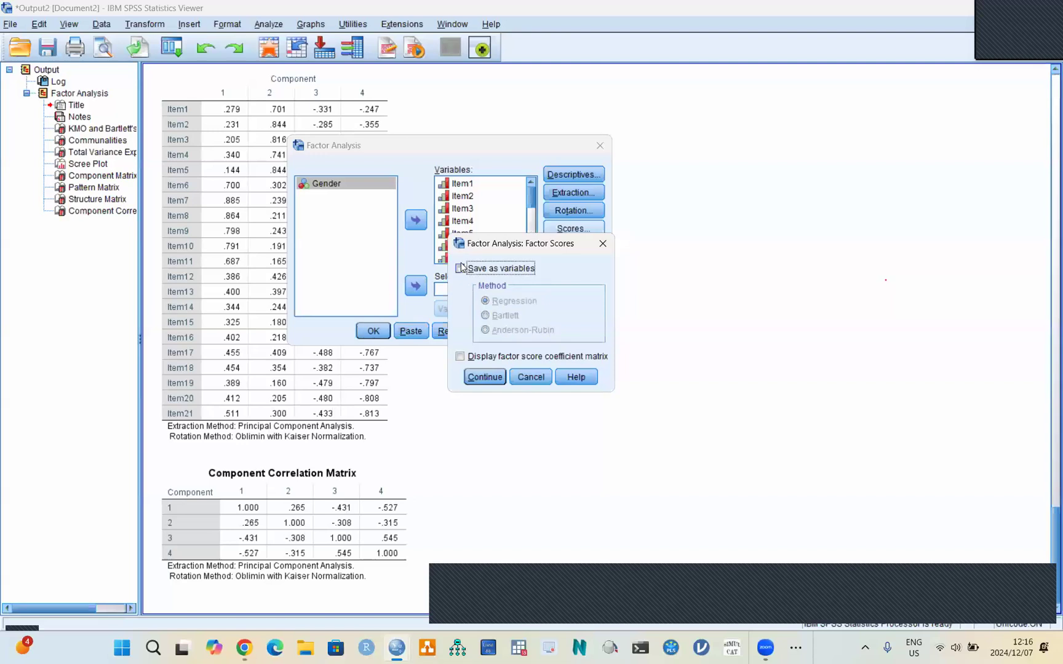
pyautogui.click(496, 378)
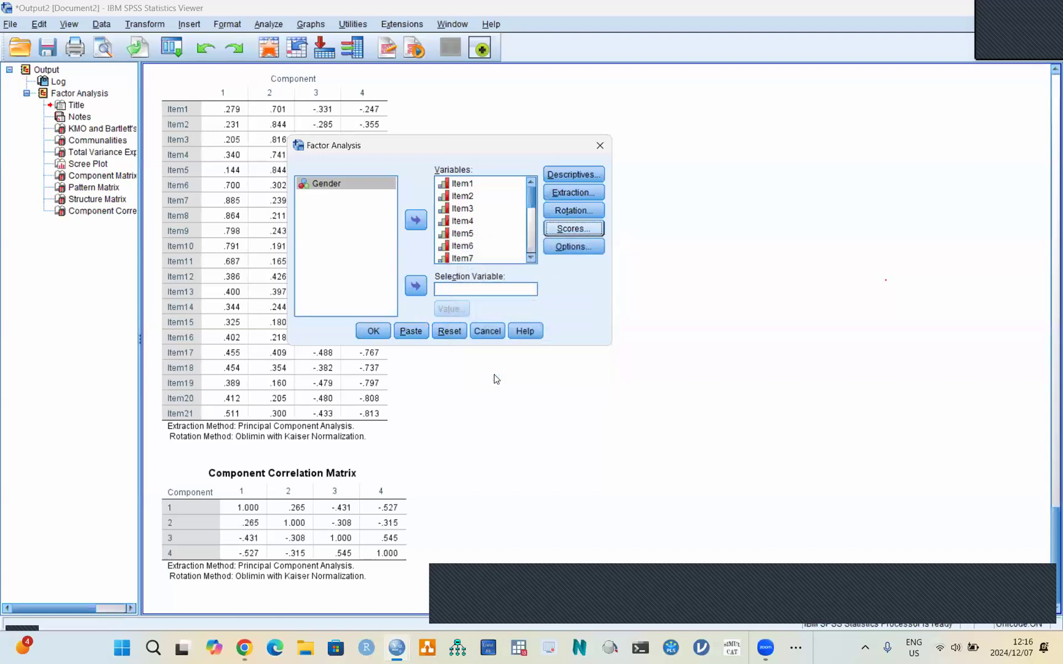
# - Sort the displayed coefficients by size with absolute values below .50 suppressed, and run the factor analysis
pyautogui.click(572, 247)
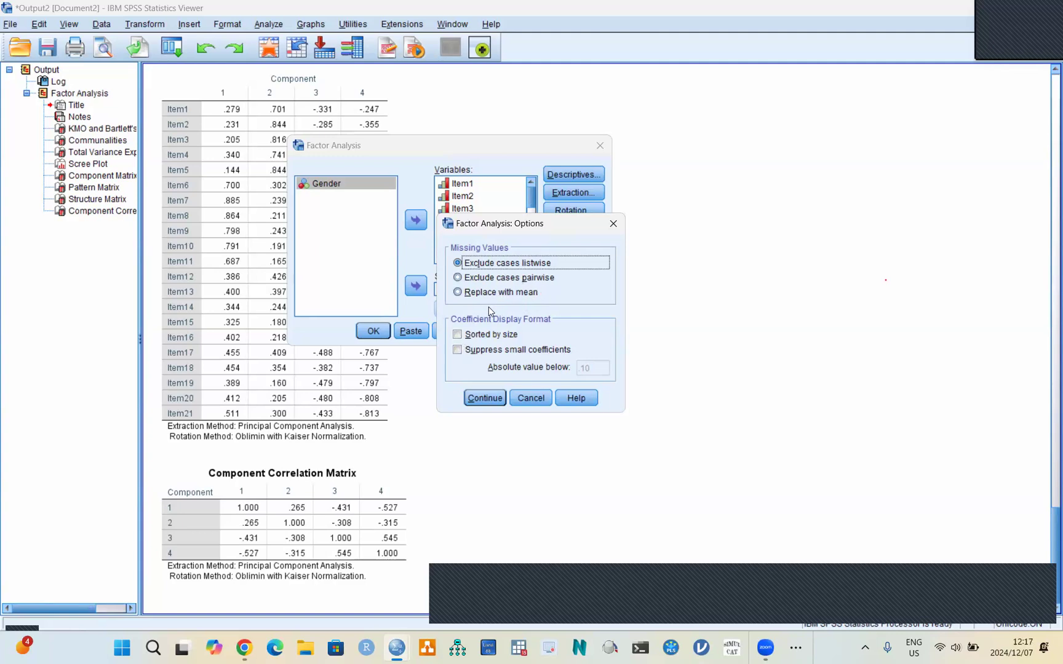
pyautogui.click(457, 336)
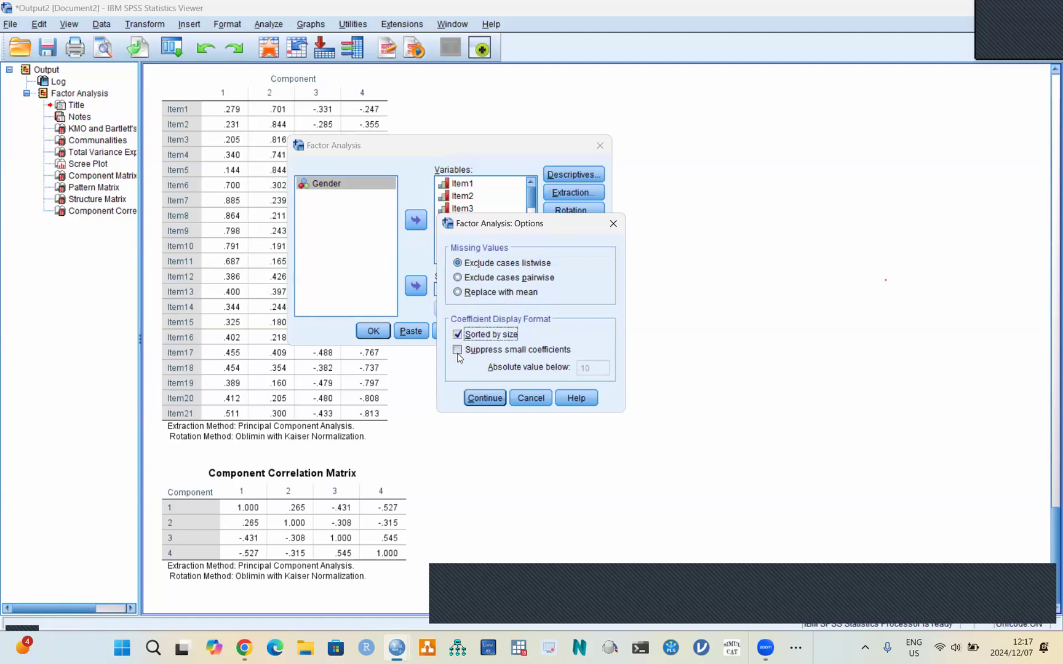
pyautogui.click(457, 350)
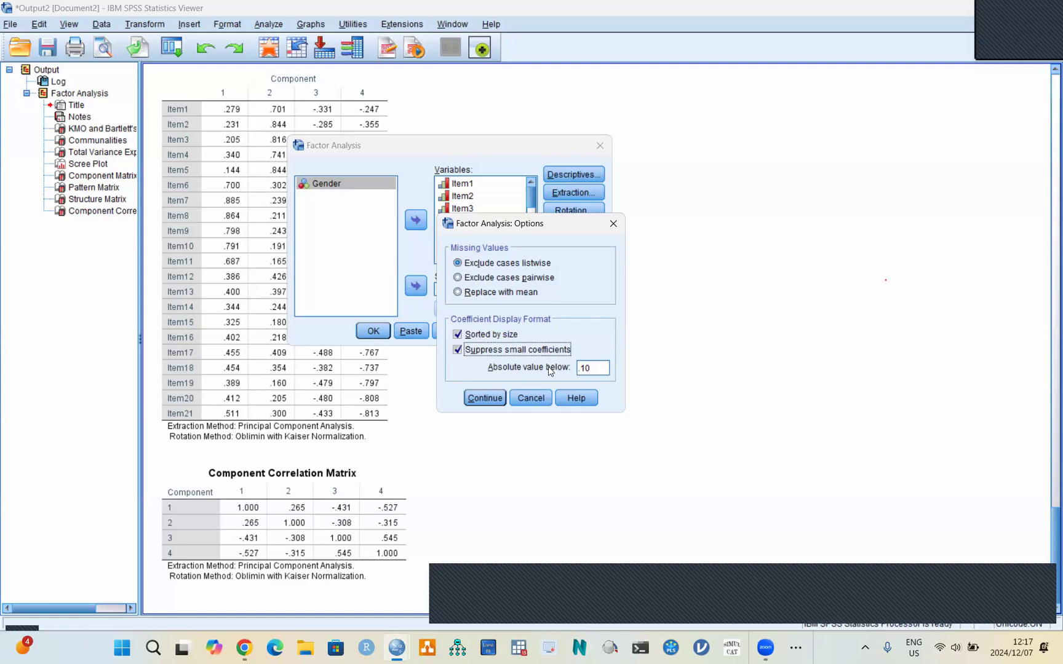
pyautogui.doubleClick(599, 367)
pyautogui.click(599, 367)
pyautogui.press('BackSpace')
pyautogui.press('BackSpace')
pyautogui.write('50')
pyautogui.click(485, 399)
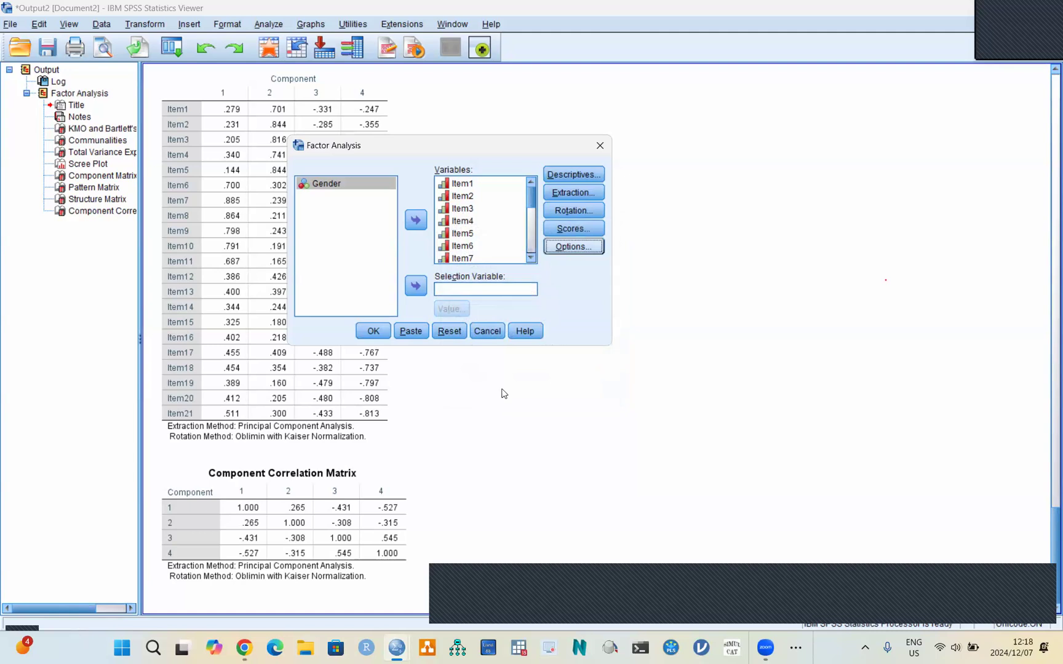
pyautogui.click(373, 331)
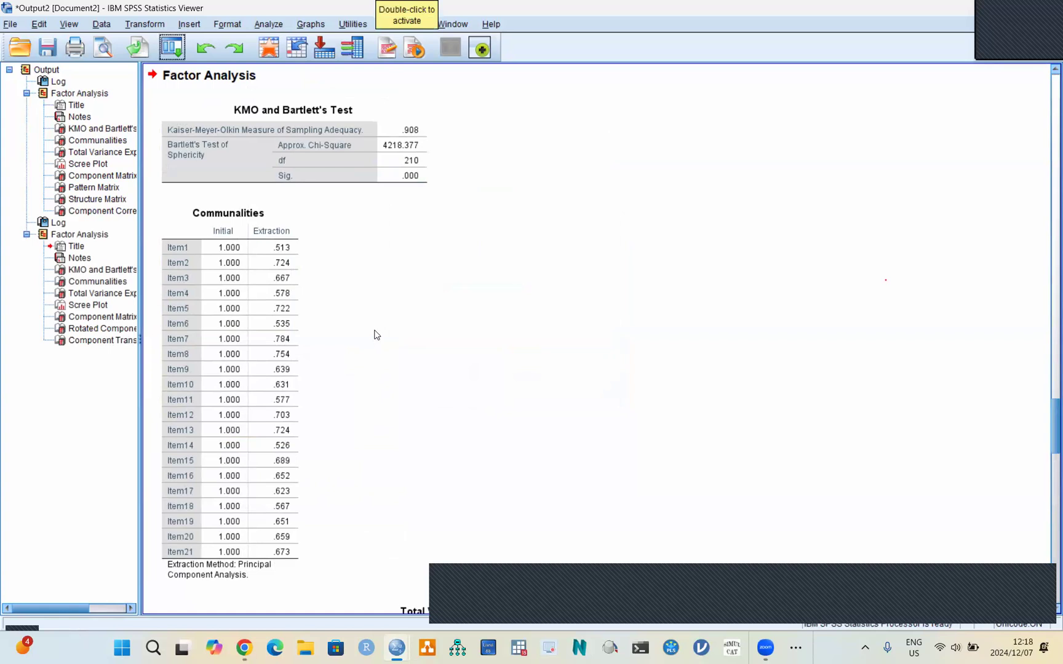
# - Examine the new factor analysis output from the KMO and Bartlett's Test through communalities, total variance and scree plot to the Rotated Component Matrix
pyautogui.click(102, 271)
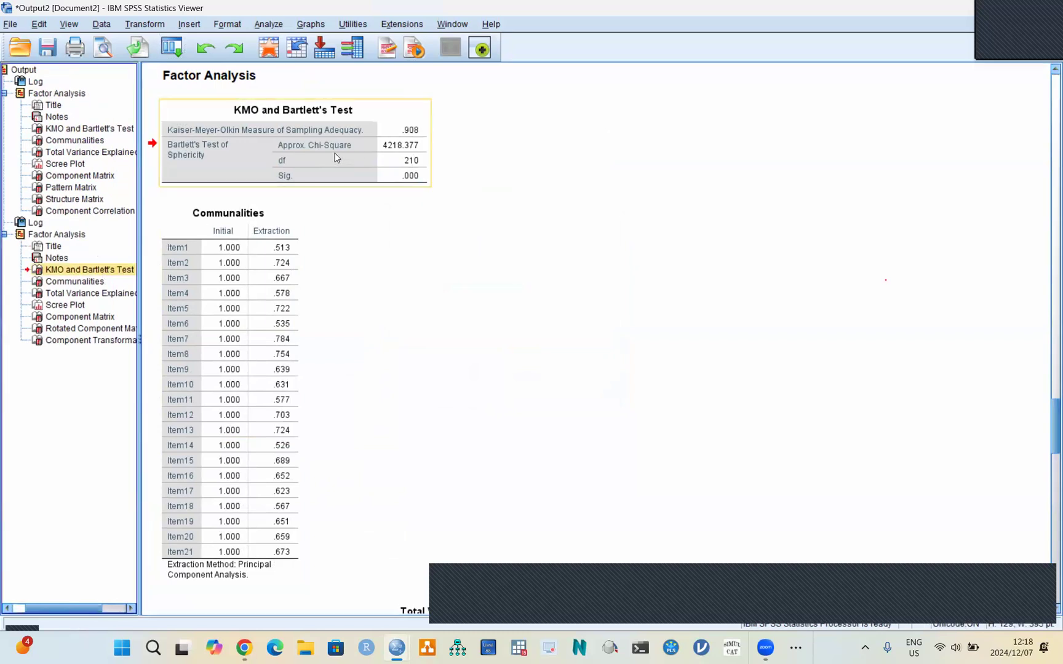
pyautogui.click(95, 283)
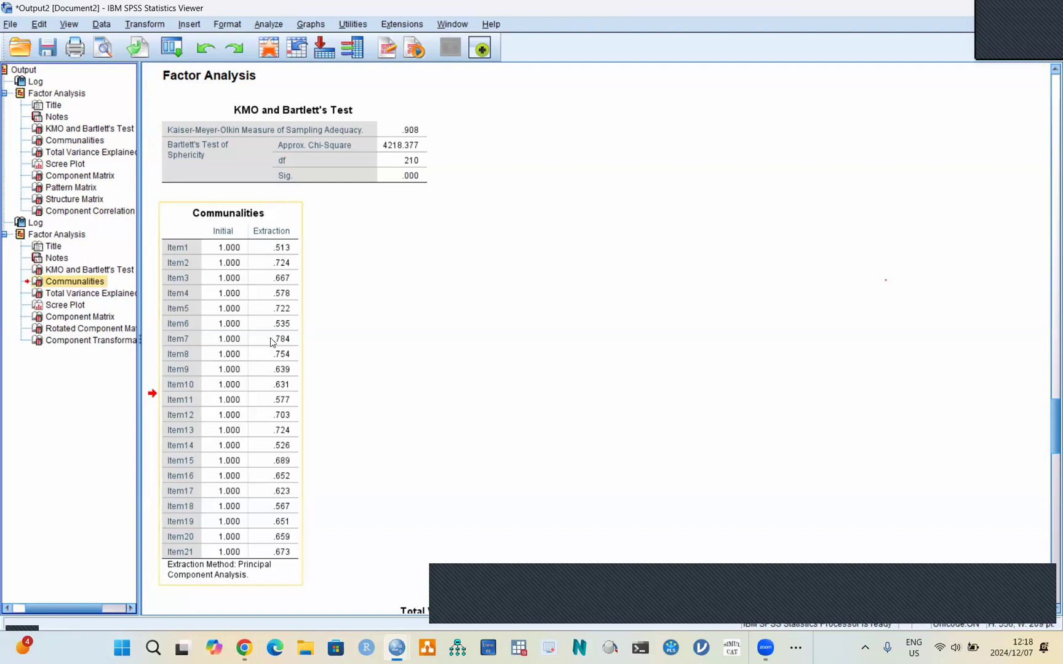
pyautogui.click(103, 295)
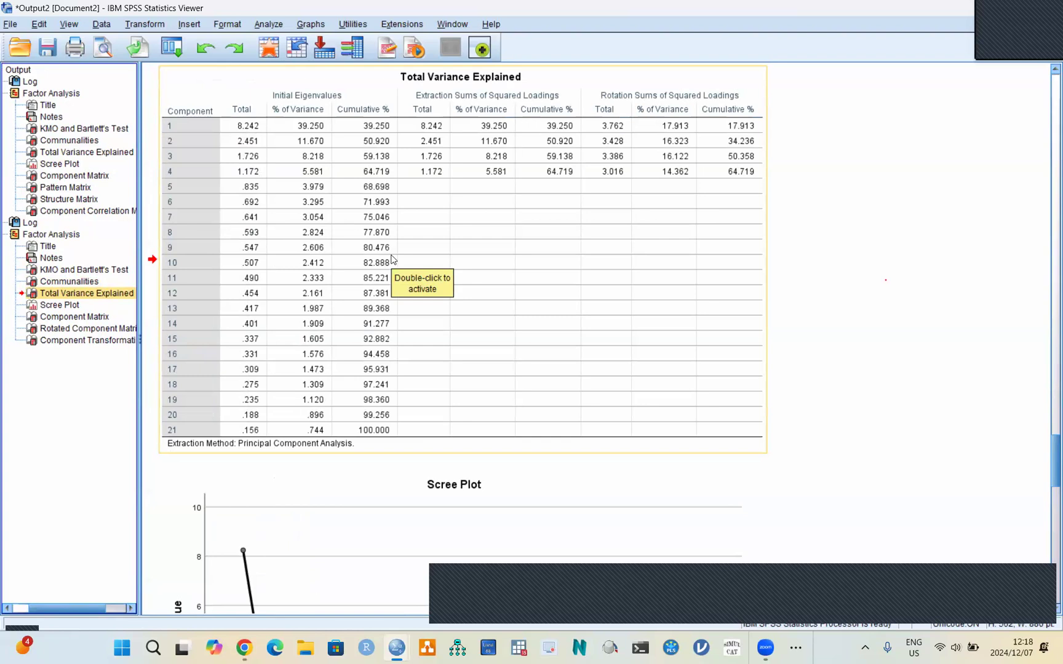
pyautogui.click(394, 274)
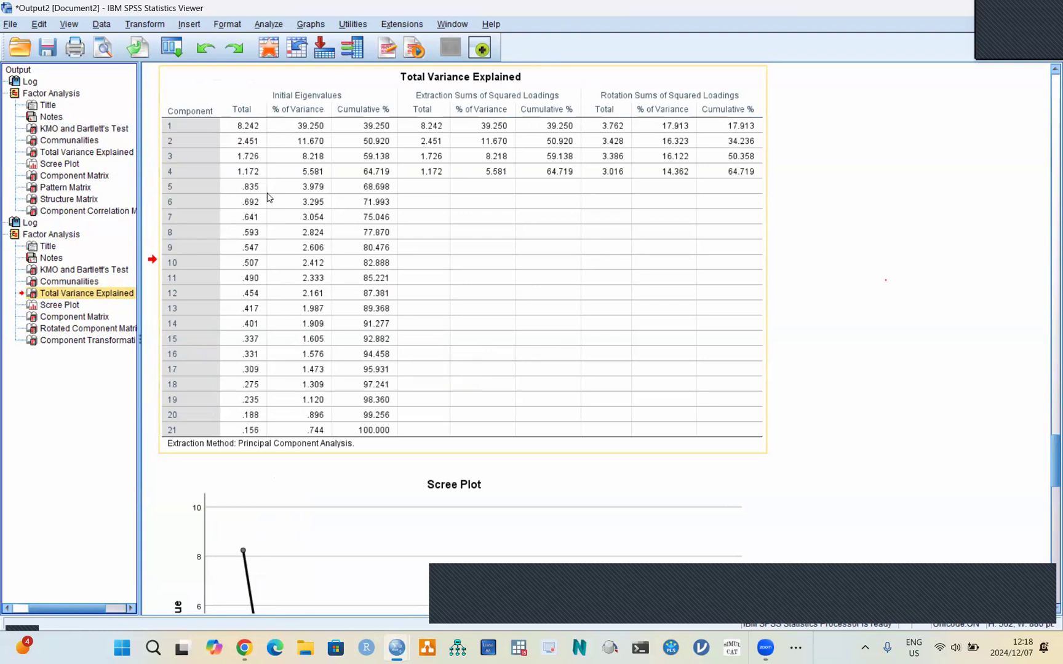
pyautogui.click(69, 306)
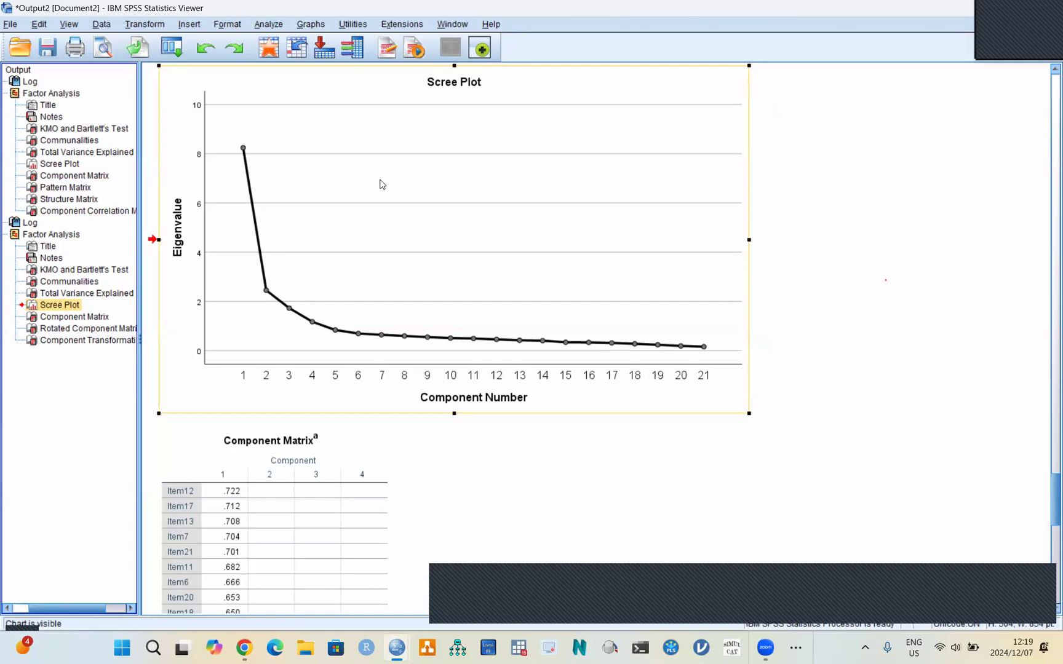
pyautogui.click(102, 317)
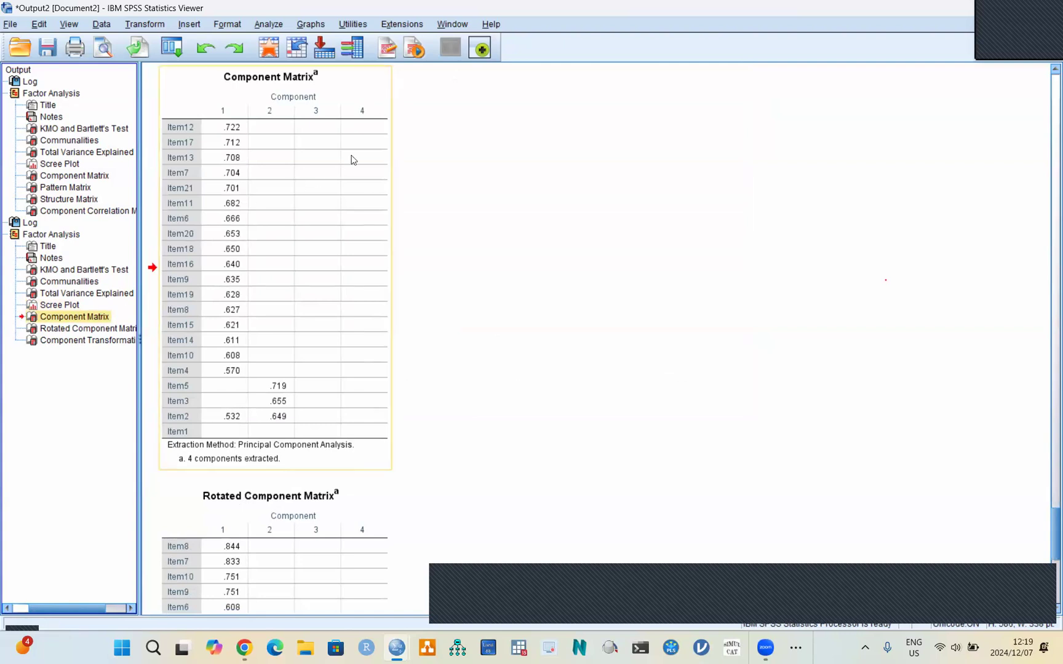
pyautogui.click(89, 330)
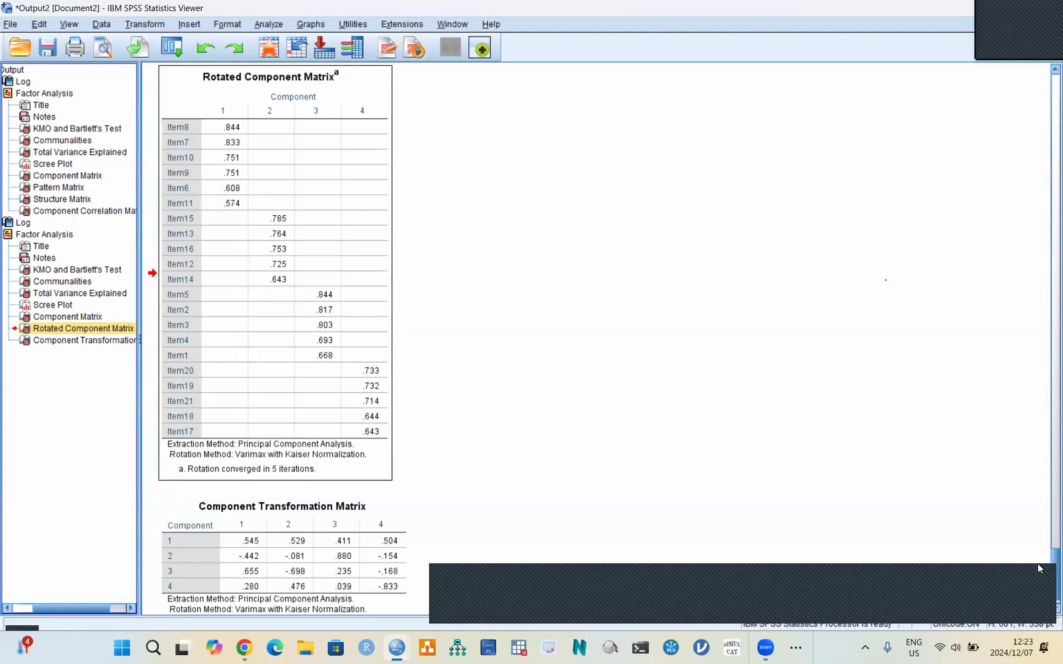
pyautogui.scroll(-1, 1048, 578)
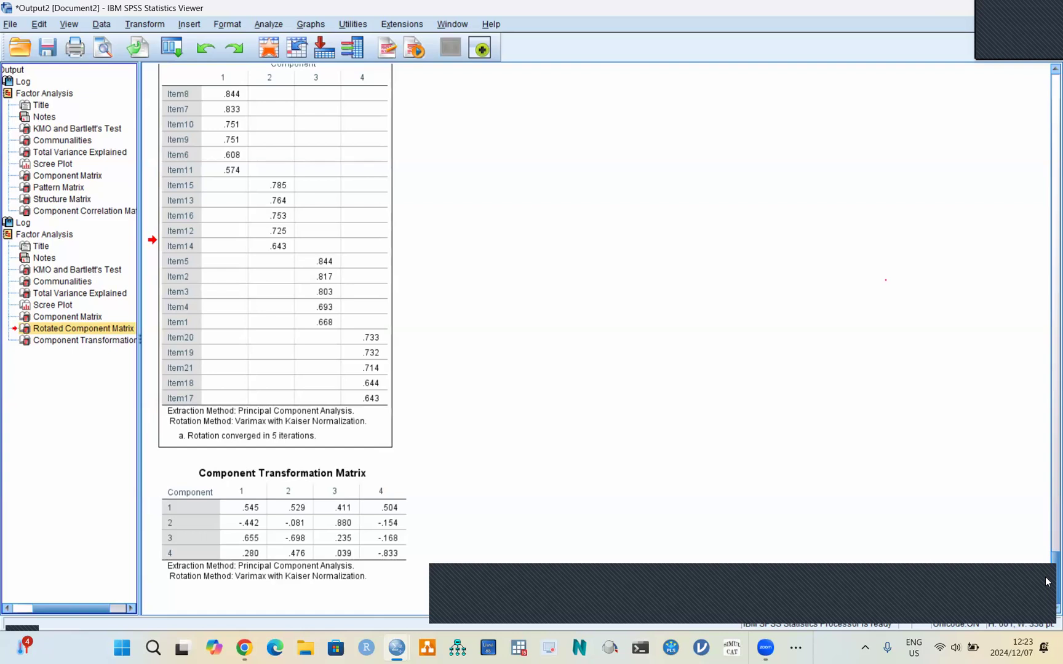
pyautogui.scroll(3, 1046, 563)
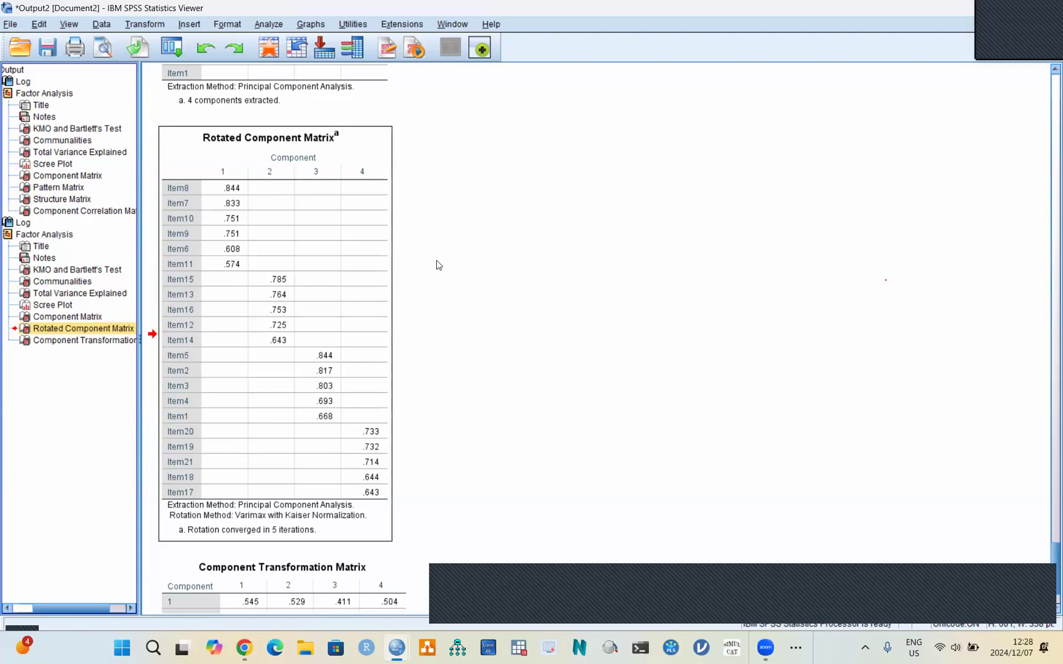
pyautogui.click(369, 234)
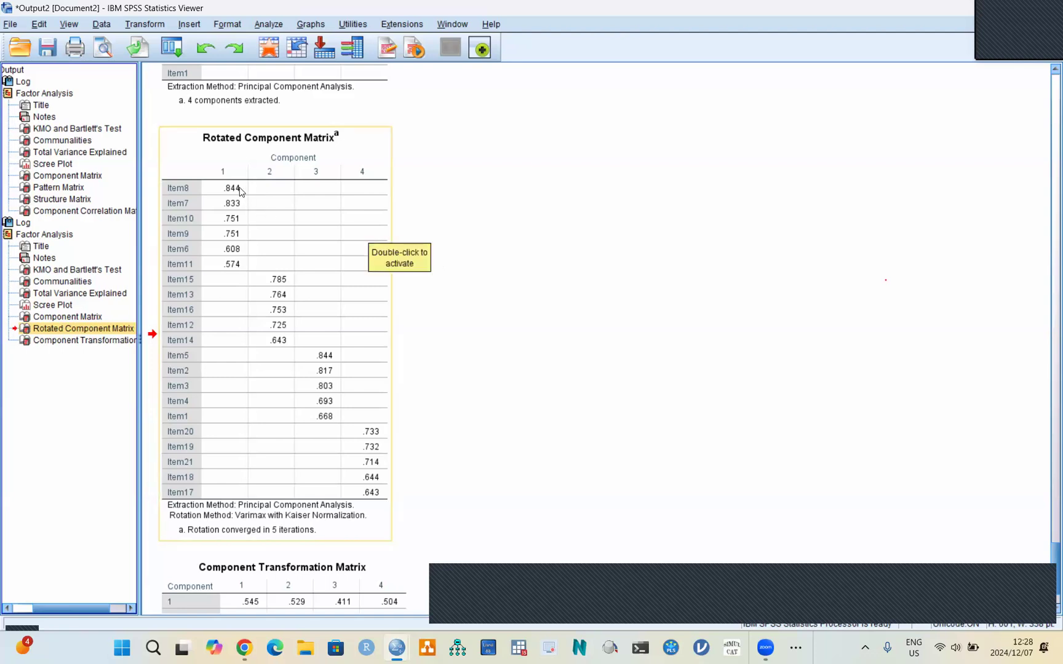
pyautogui.click(544, 202)
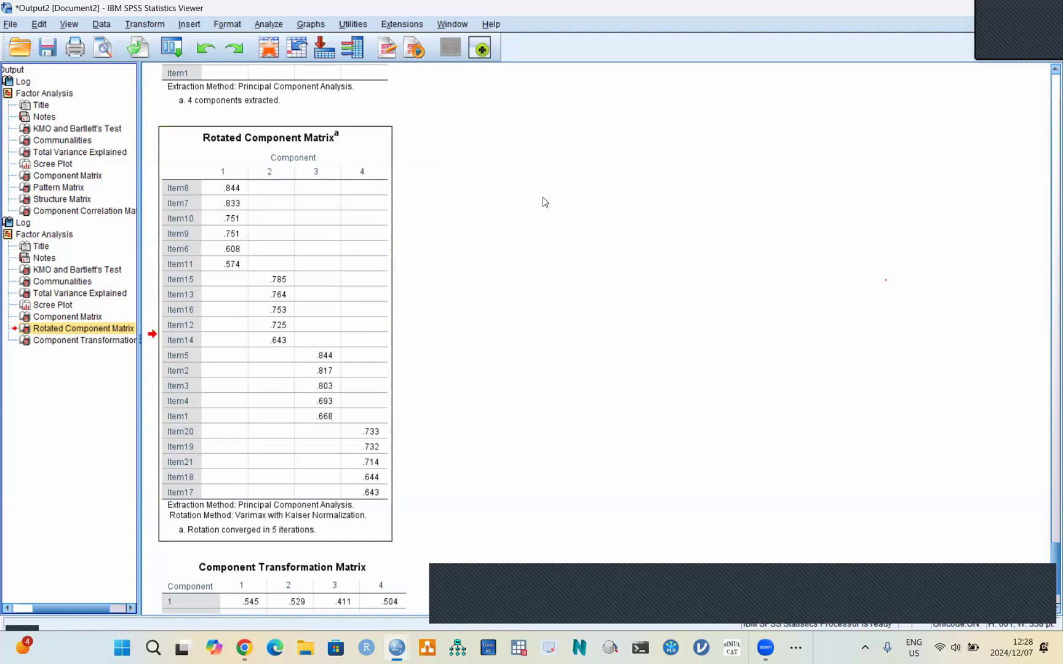
pyautogui.click(267, 206)
# - Switch to the Klient_DATA data editor and locate IBM SPSS Amos among the analysis procedures
pyautogui.moveTo(395, 644)
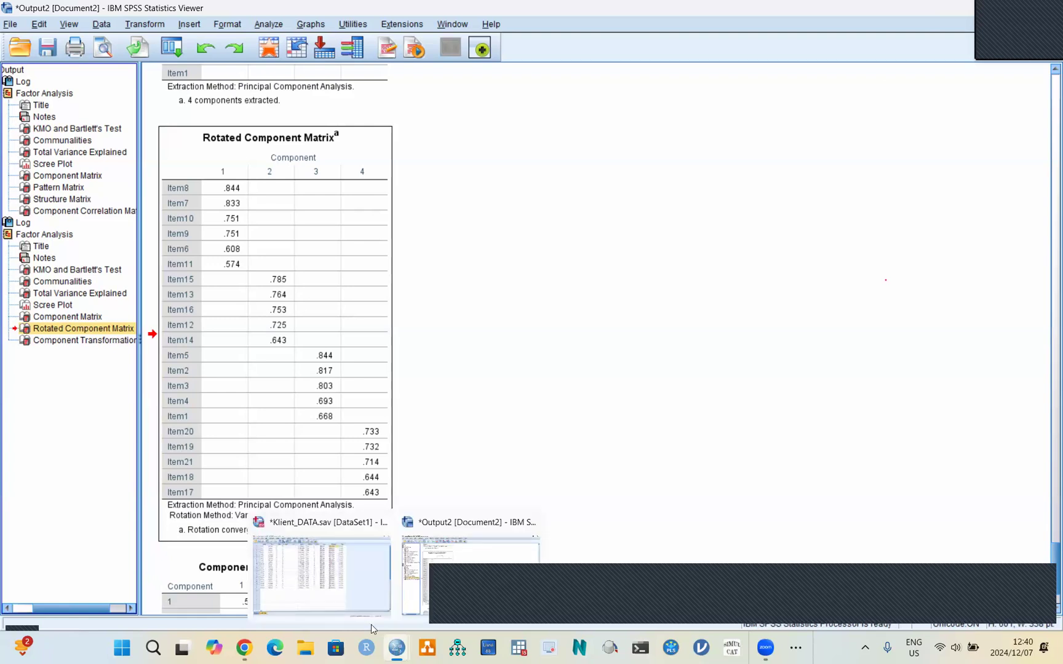
pyautogui.click(315, 579)
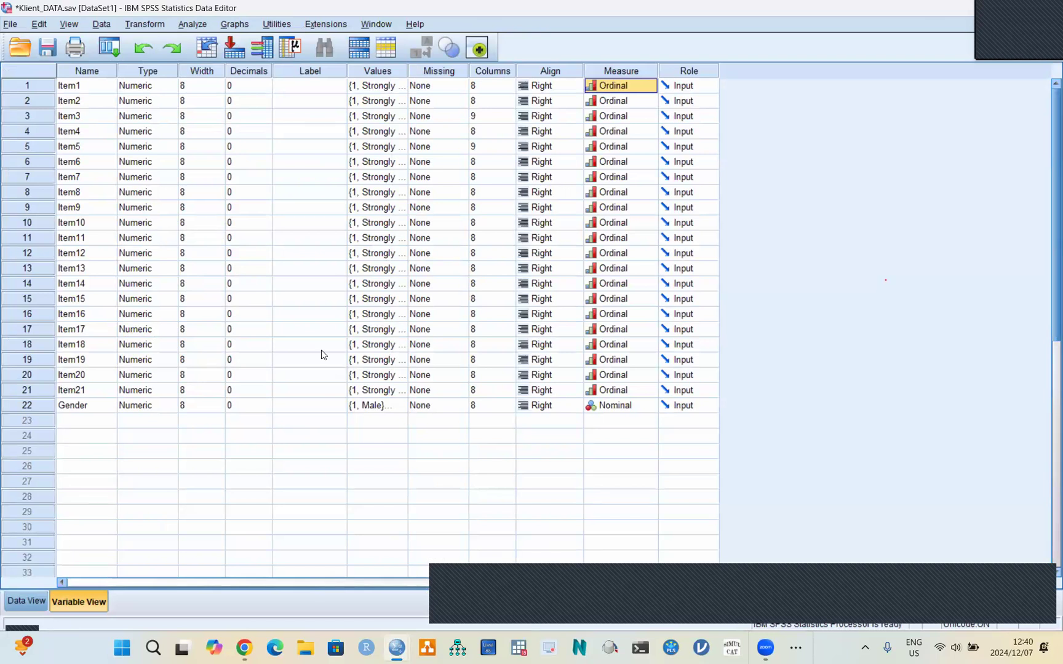
pyautogui.click(204, 26)
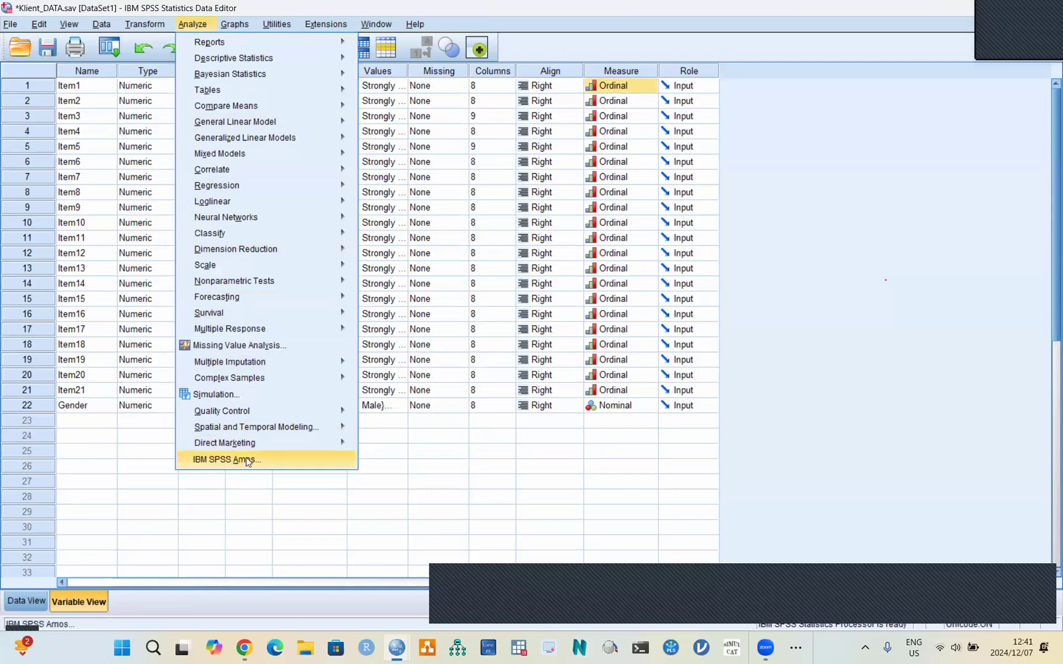
pyautogui.click(730, 440)
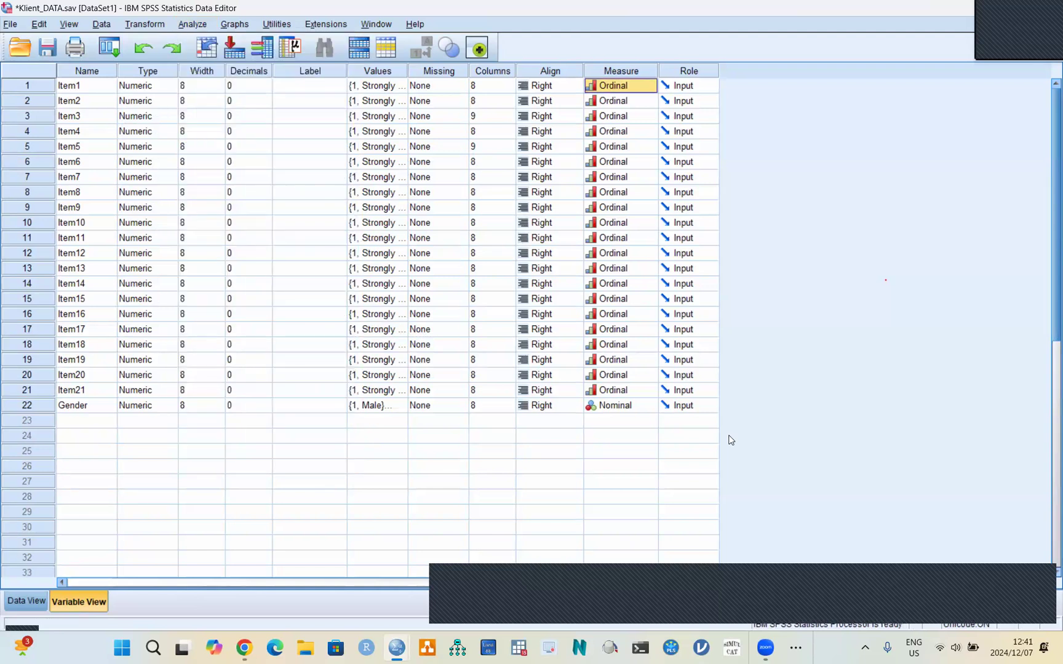
# - Open a maximized Amos Graphics project and load Klient_DATA.sav from the Desktop as the data file for Group number 1
pyautogui.click(457, 649)
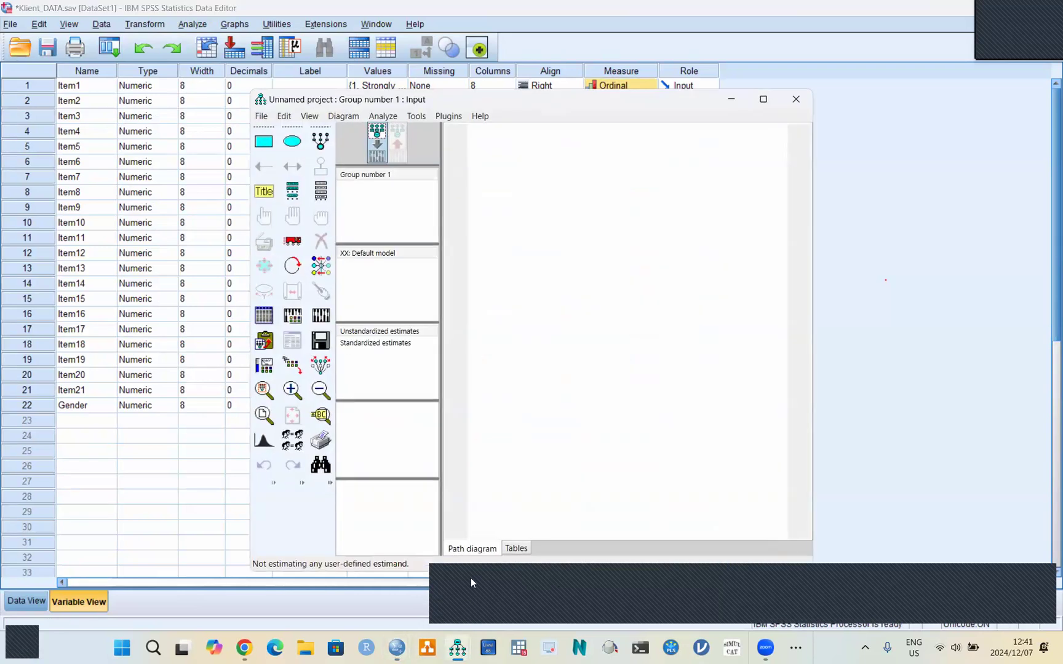
pyautogui.click(764, 100)
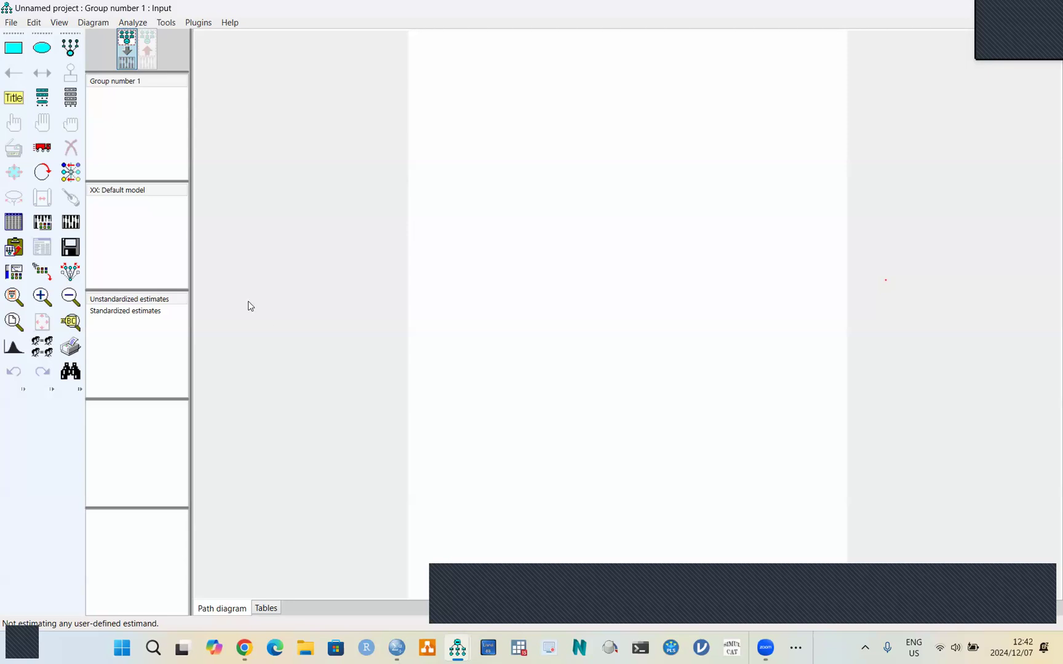
pyautogui.click(16, 227)
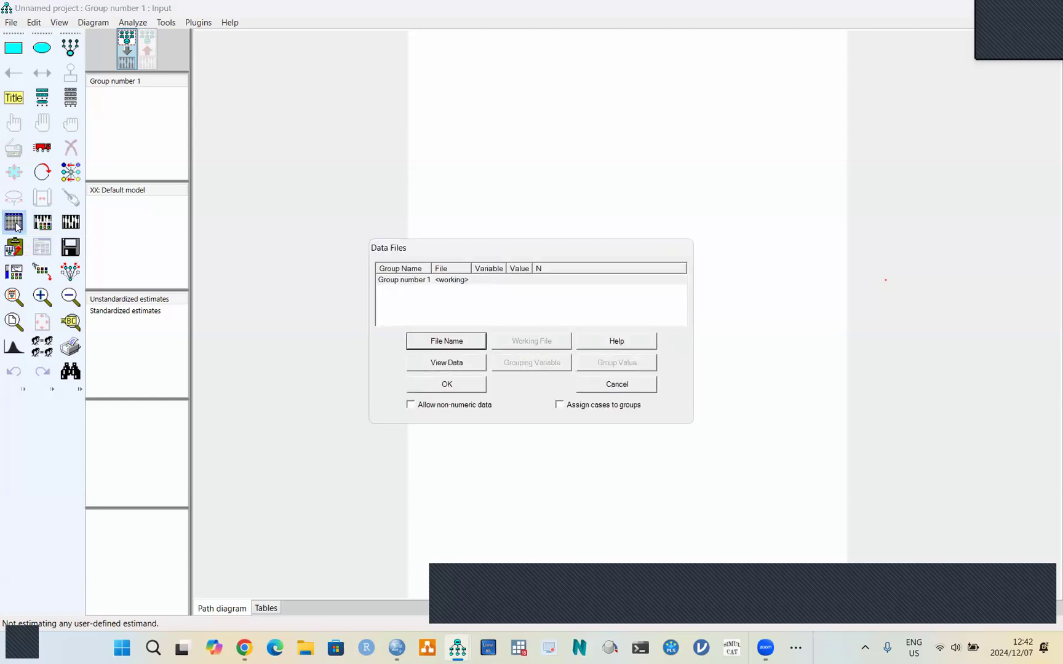
pyautogui.click(441, 342)
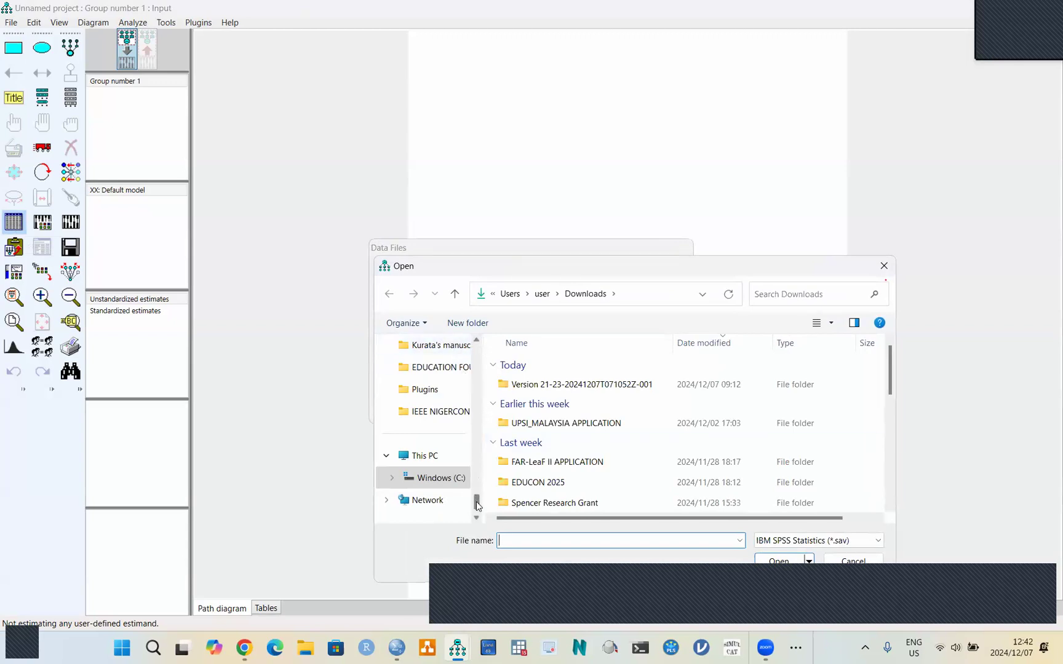
pyautogui.moveTo(477, 506); pyautogui.dragTo(476, 483)
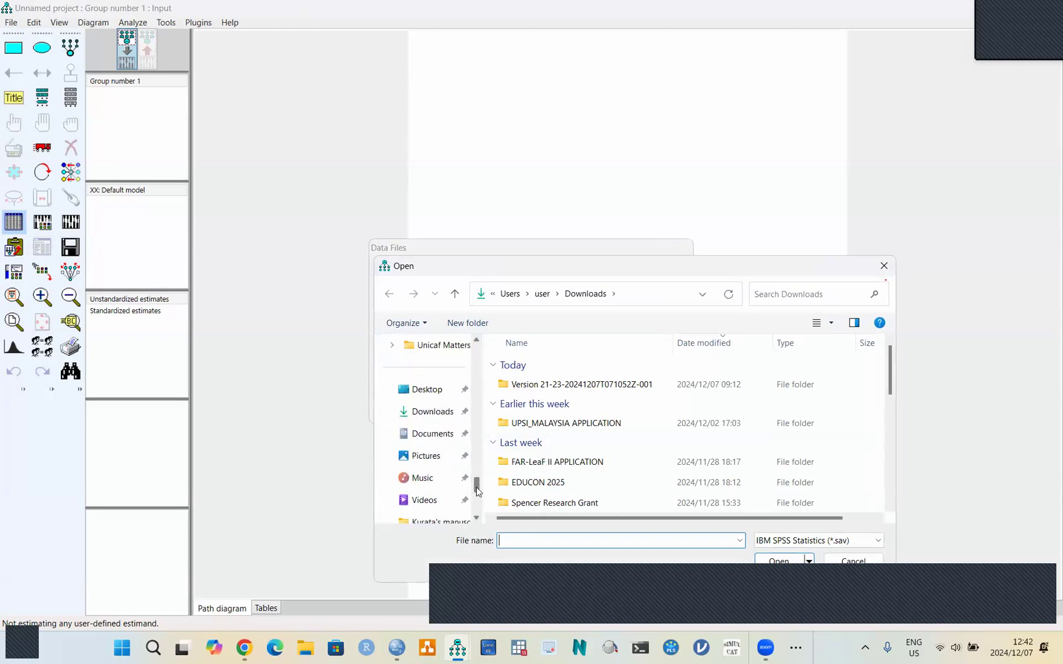
pyautogui.click(425, 394)
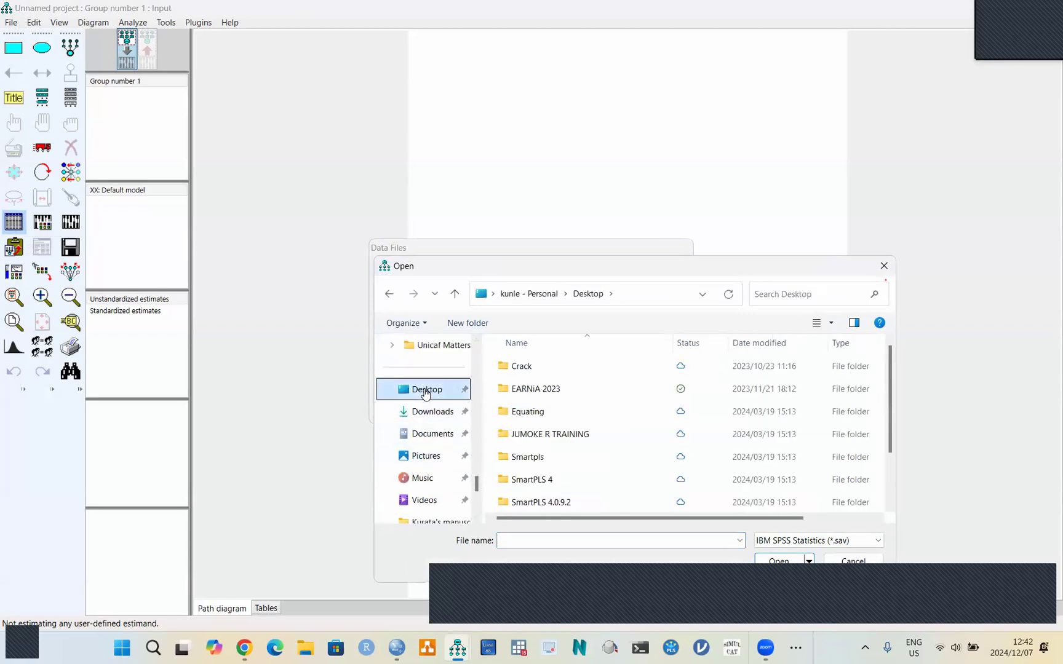
pyautogui.click(542, 544)
pyautogui.write('kl')
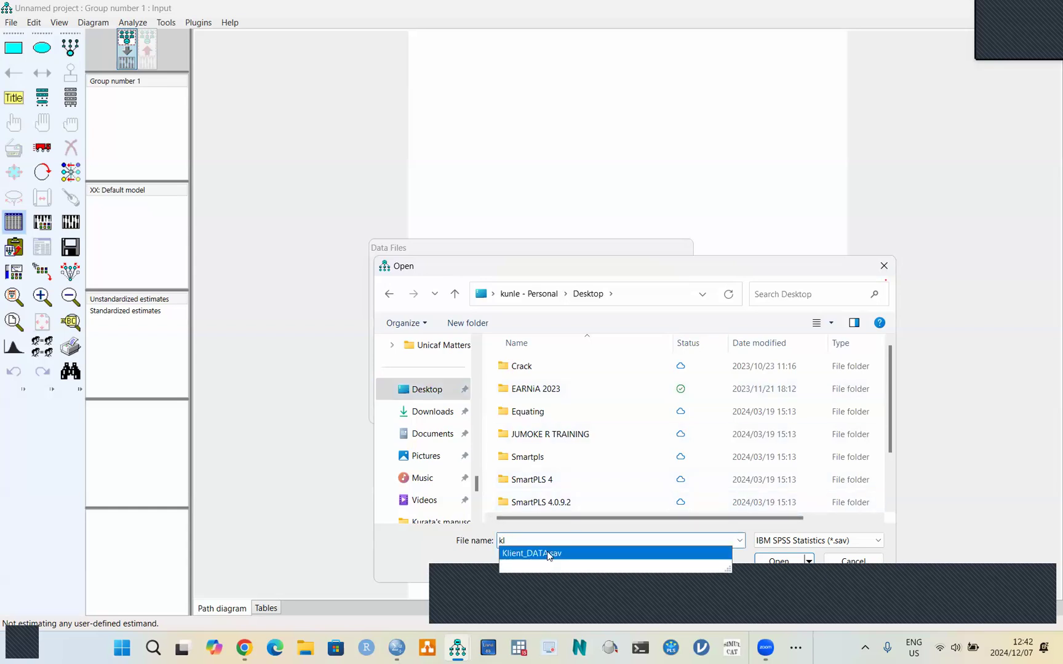
pyautogui.click(547, 551)
pyautogui.click(772, 561)
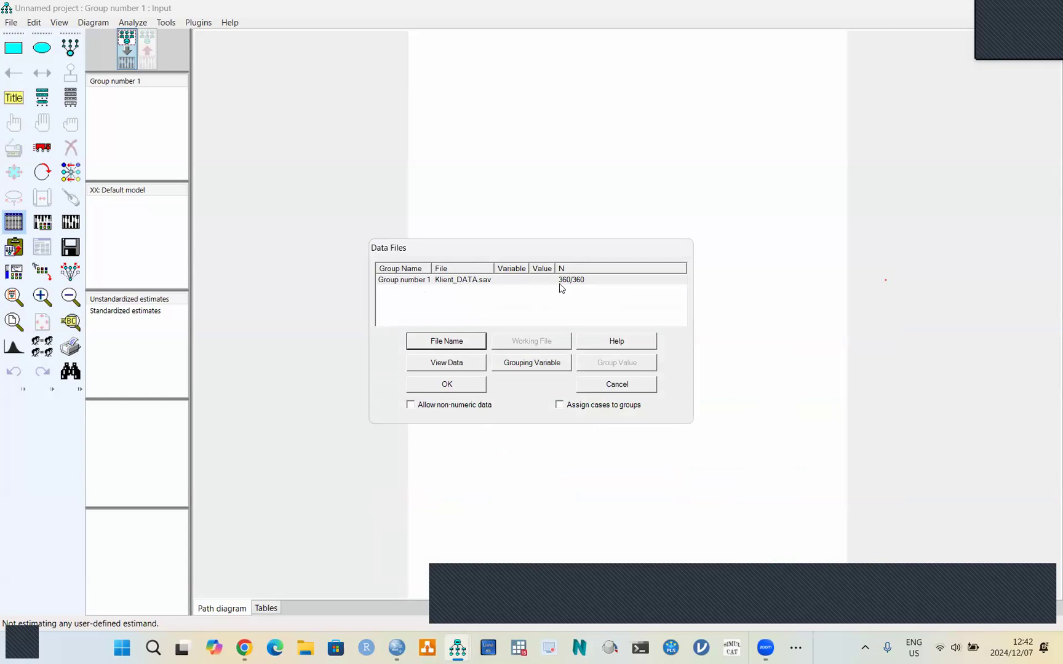
pyautogui.click(460, 385)
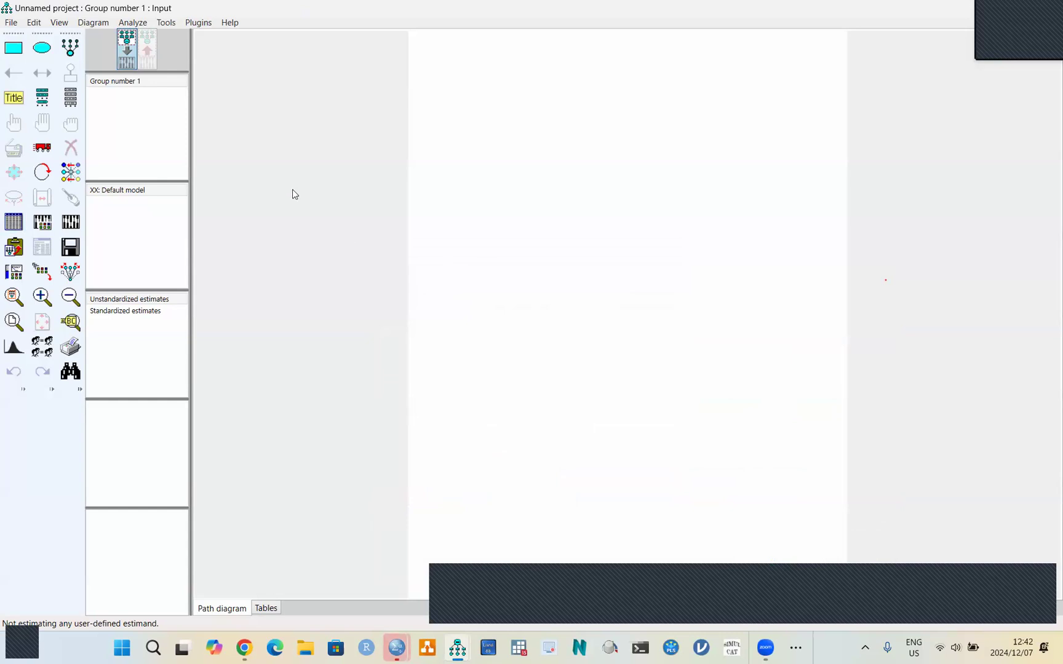
# - Display the variables in the loaded dataset and look through the item list
pyautogui.click(71, 99)
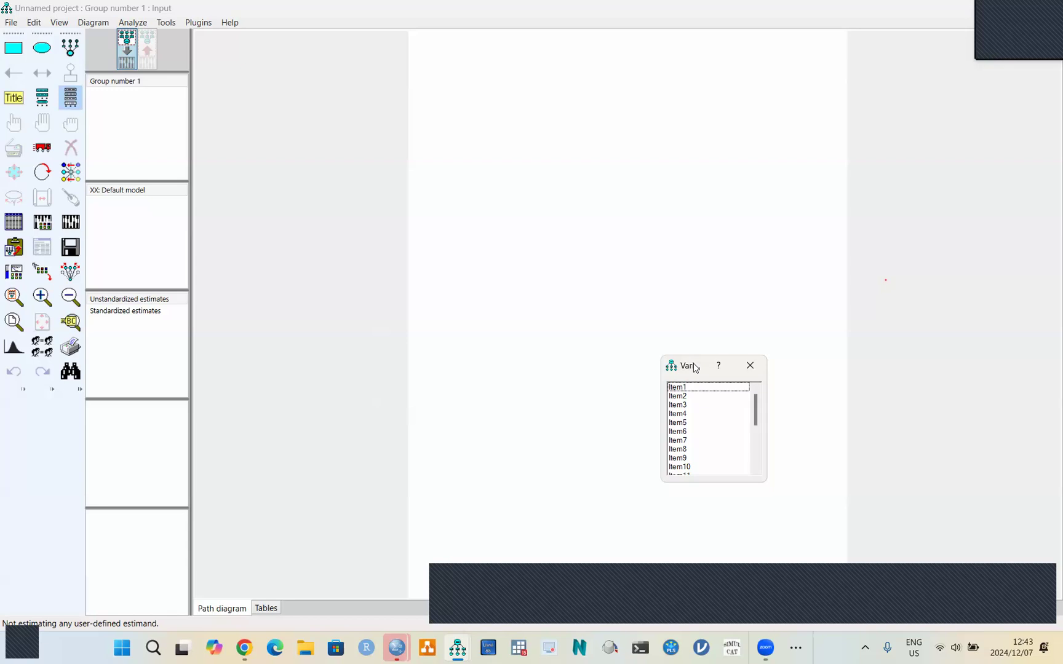
pyautogui.moveTo(694, 367); pyautogui.dragTo(467, 115)
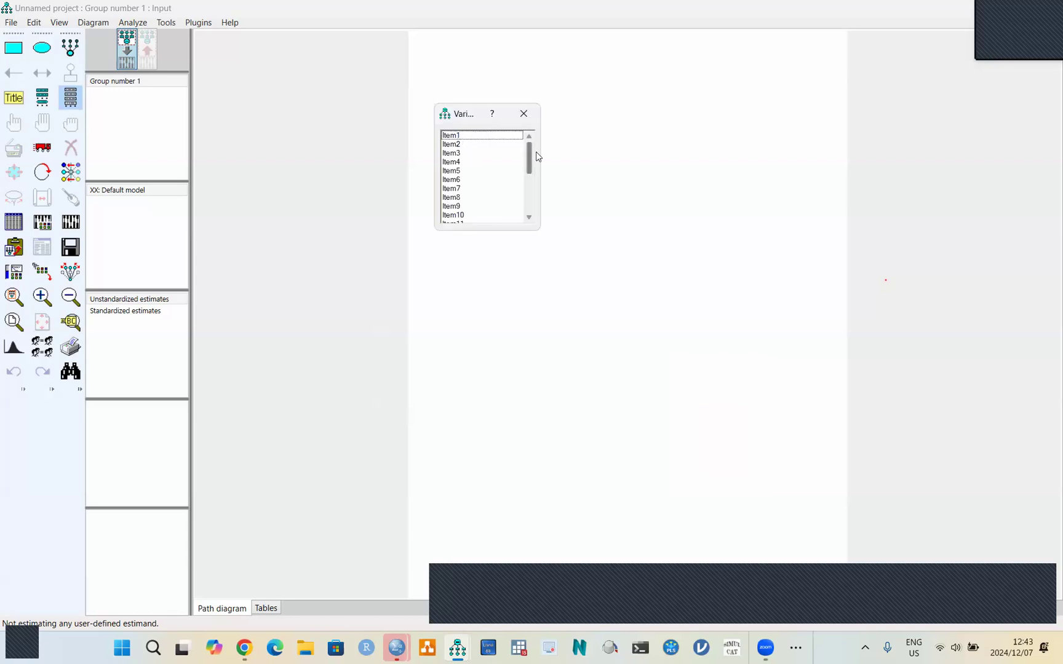
pyautogui.moveTo(531, 153)
pyautogui.mouseDown()
pyautogui.moveTo(538, 197)
pyautogui.moveTo(531, 145)
pyautogui.mouseUp()
# - Return to the Klient_DATA data editor in SPSS and review its analysis procedures down to IBM SPSS Amos
pyautogui.moveTo(405, 647)
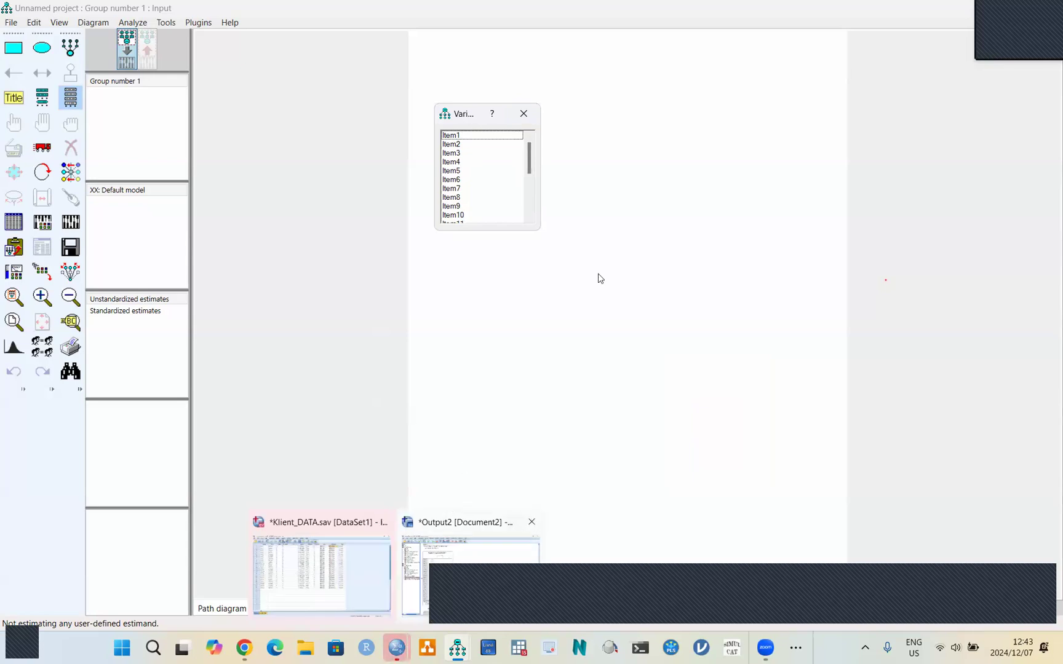
pyautogui.click(348, 581)
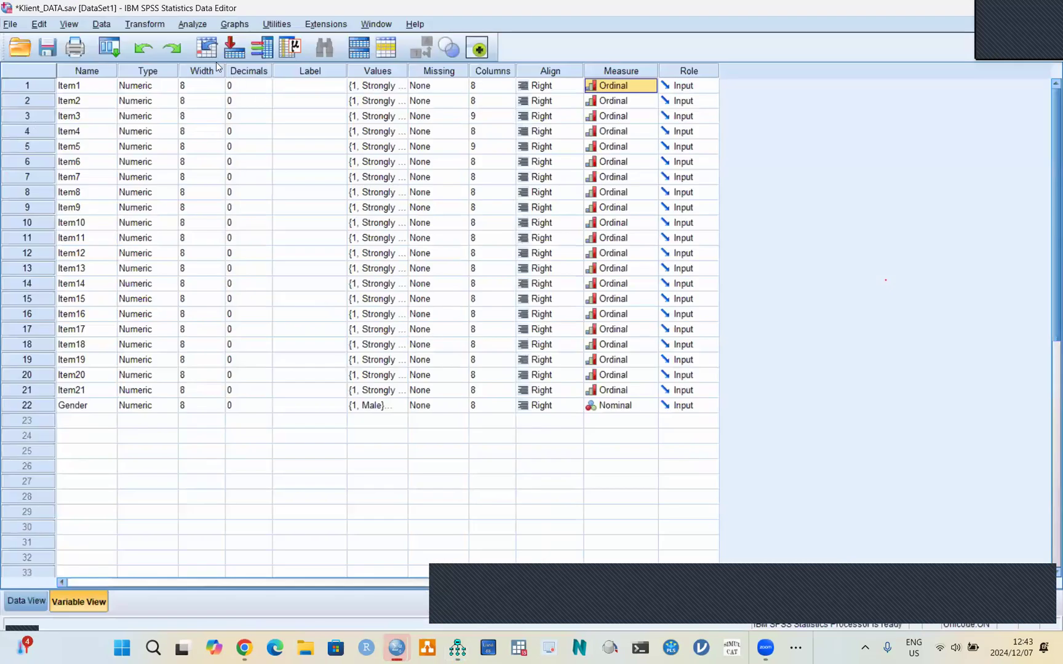
pyautogui.click(198, 25)
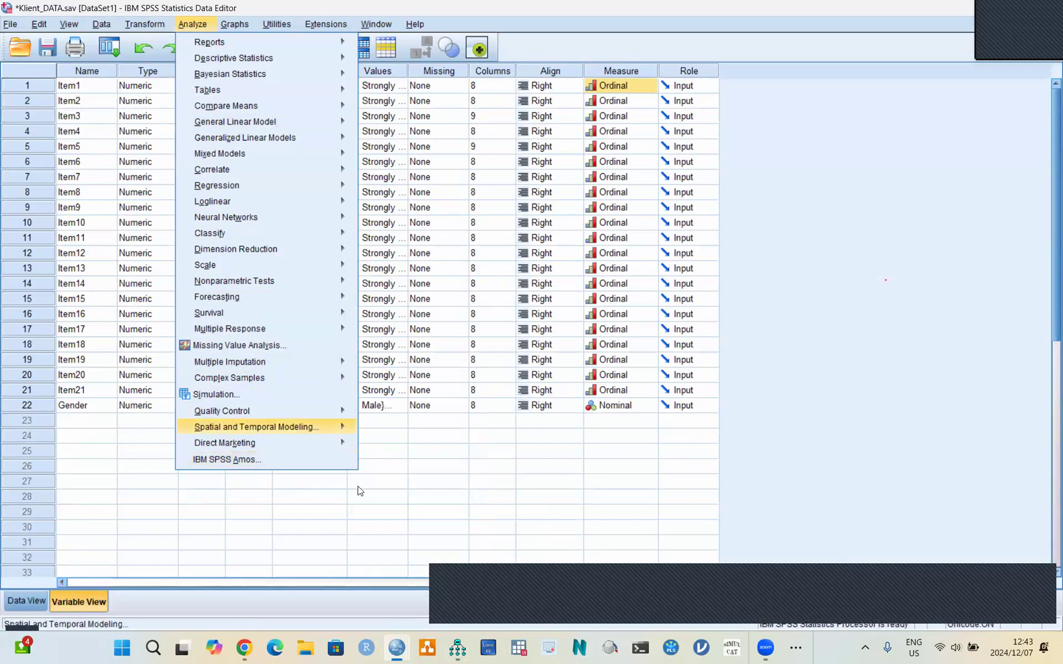
pyautogui.click(854, 415)
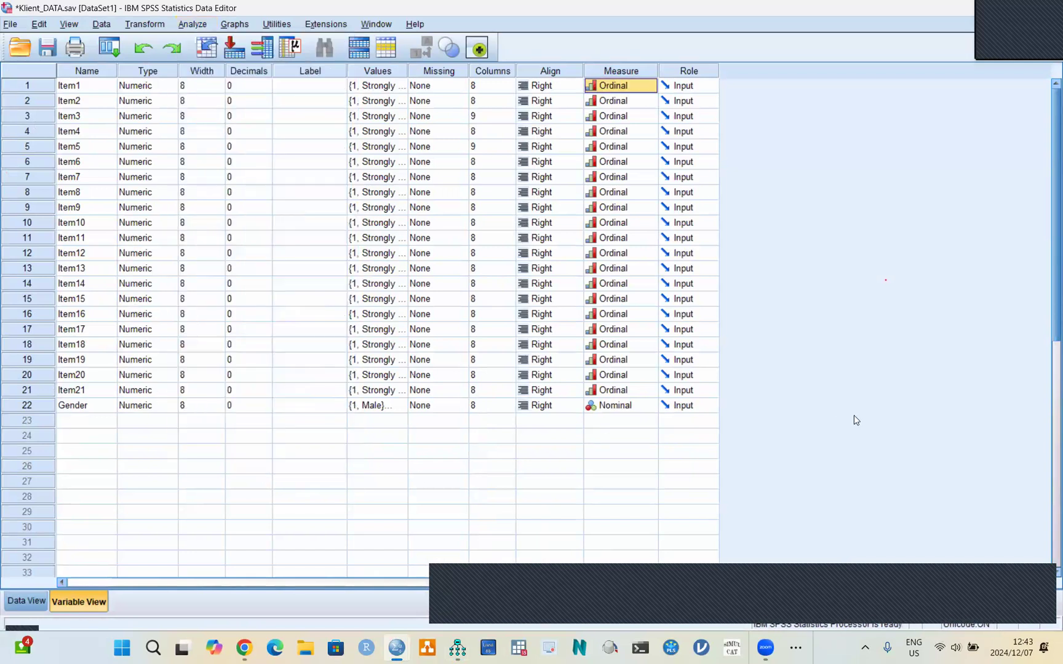
# - Close the Variables in Dataset window and the Amos project that uses the manually loaded file
pyautogui.moveTo(399, 650)
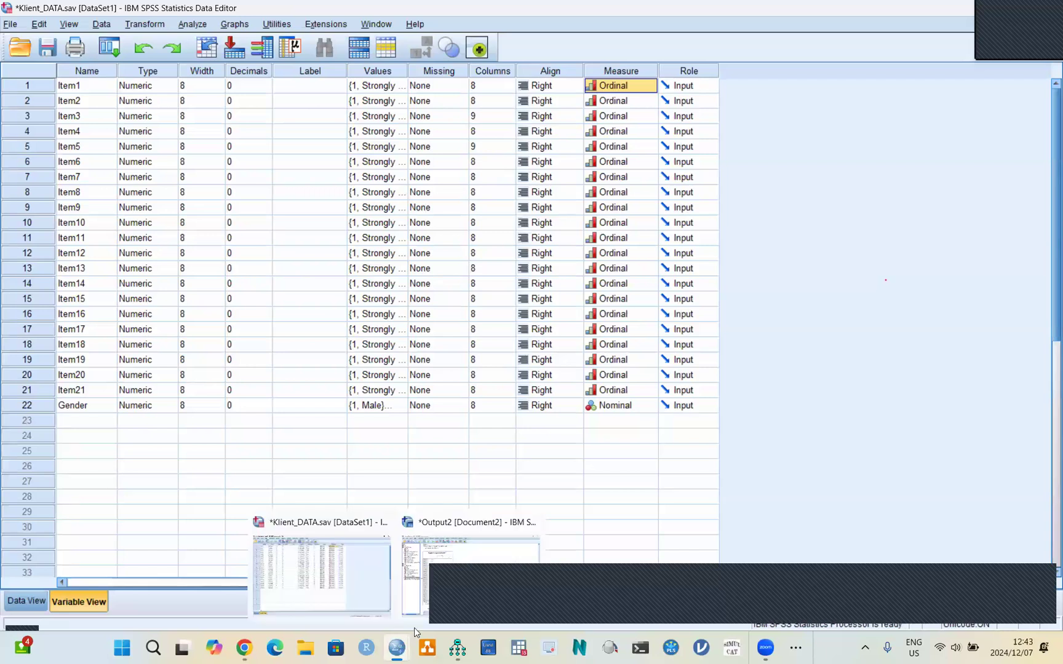
pyautogui.moveTo(459, 650)
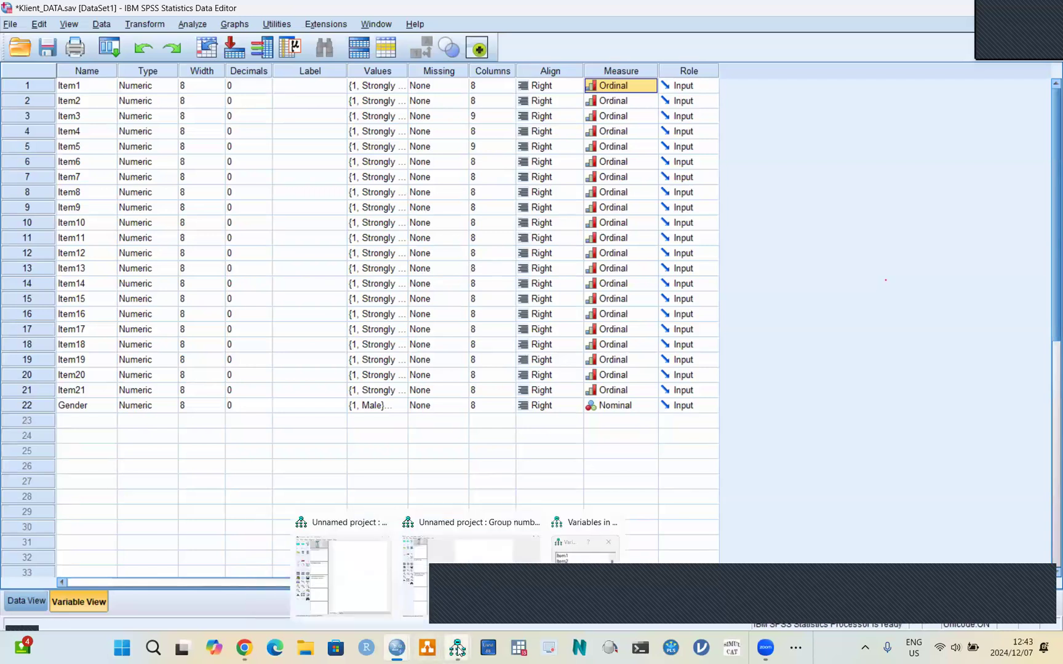
pyautogui.moveTo(612, 528)
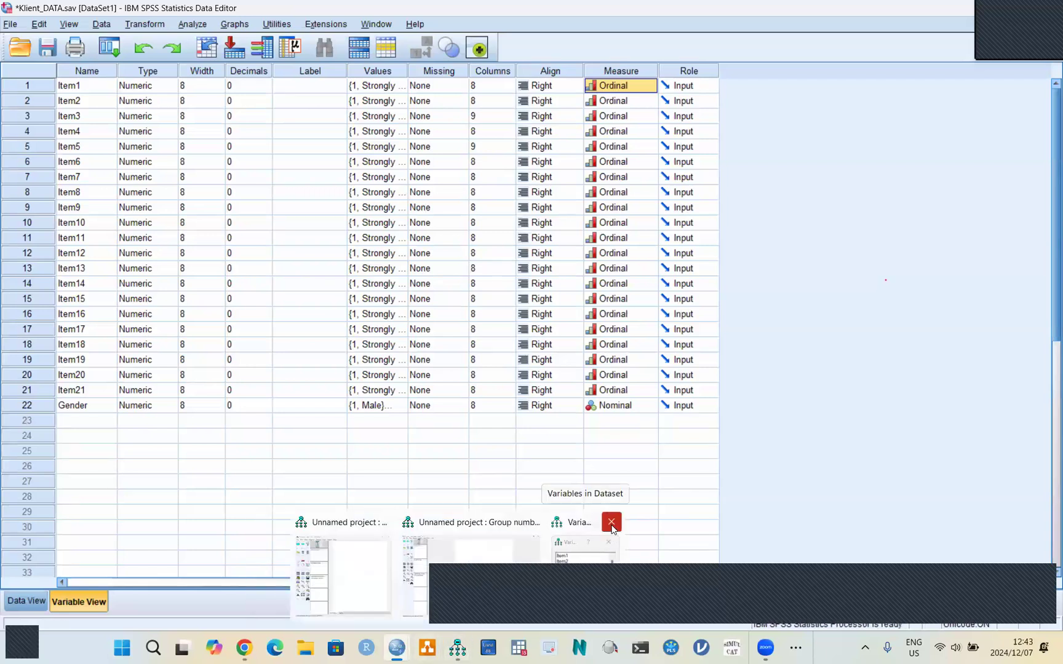
pyautogui.click(610, 522)
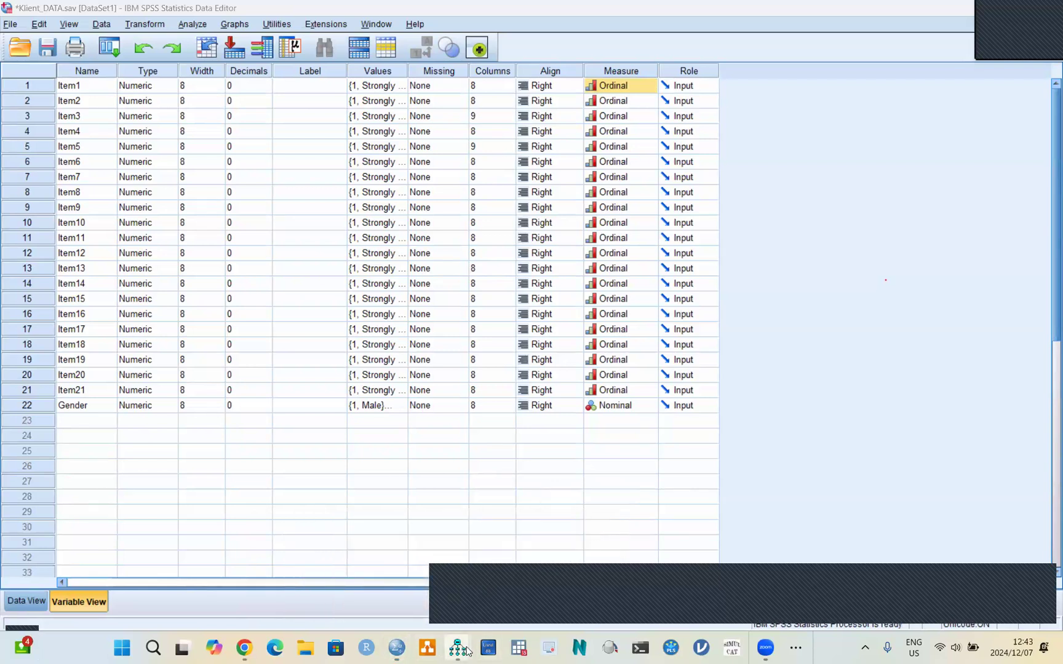
pyautogui.click(572, 521)
pyautogui.click(538, 370)
# - Maximize the remaining unnamed Amos project, check its dataset variable list, and close the project
pyautogui.moveTo(458, 648)
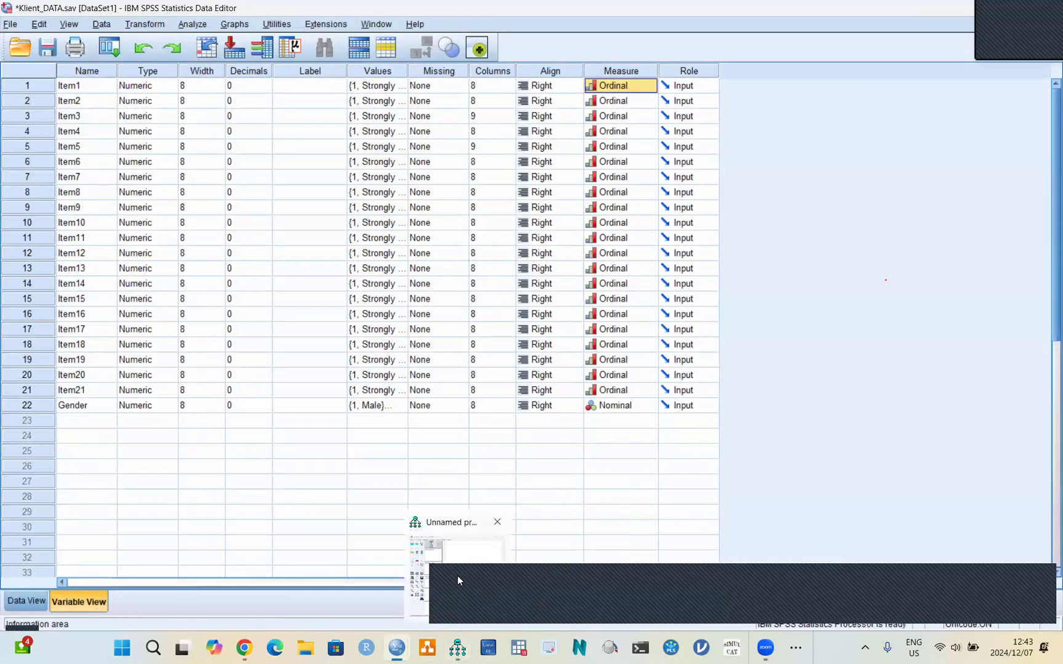
pyautogui.click(457, 575)
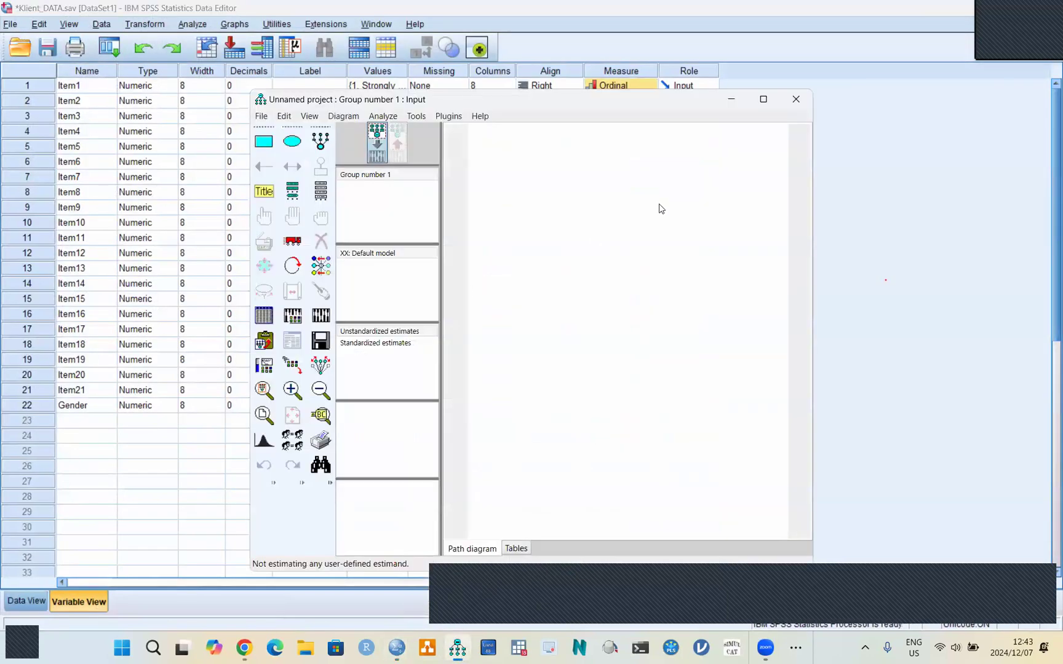
pyautogui.click(764, 99)
pyautogui.click(72, 100)
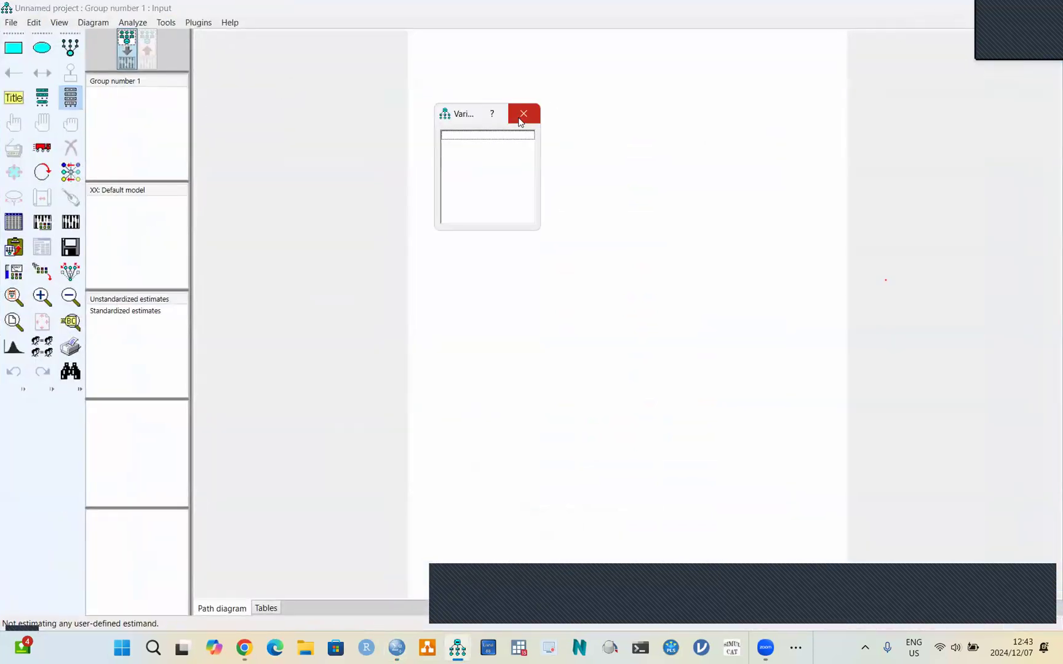
pyautogui.click(532, 115)
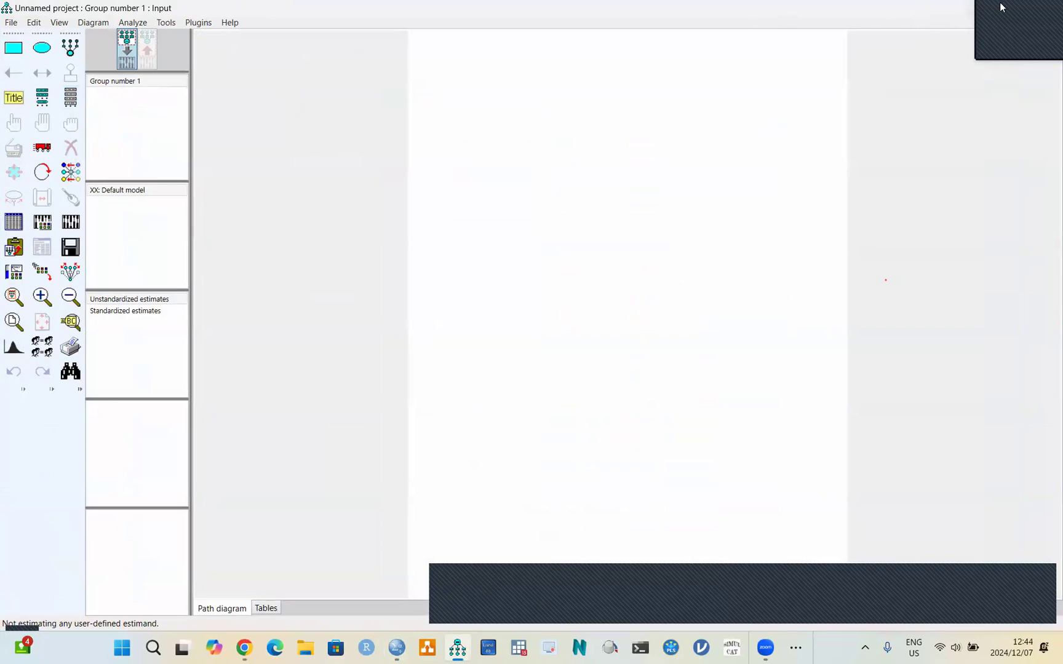
pyautogui.click(1046, 11)
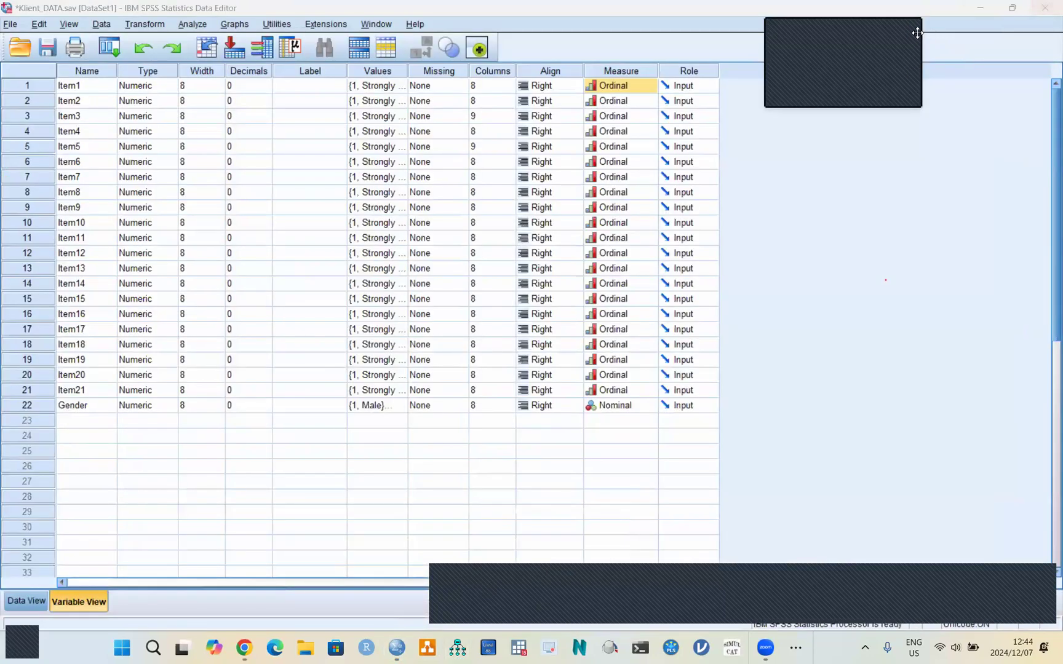
# - Launch IBM SPSS Amos from the Klient_DATA data editor, maximize the new project, and check its dataset variable list
pyautogui.click(199, 24)
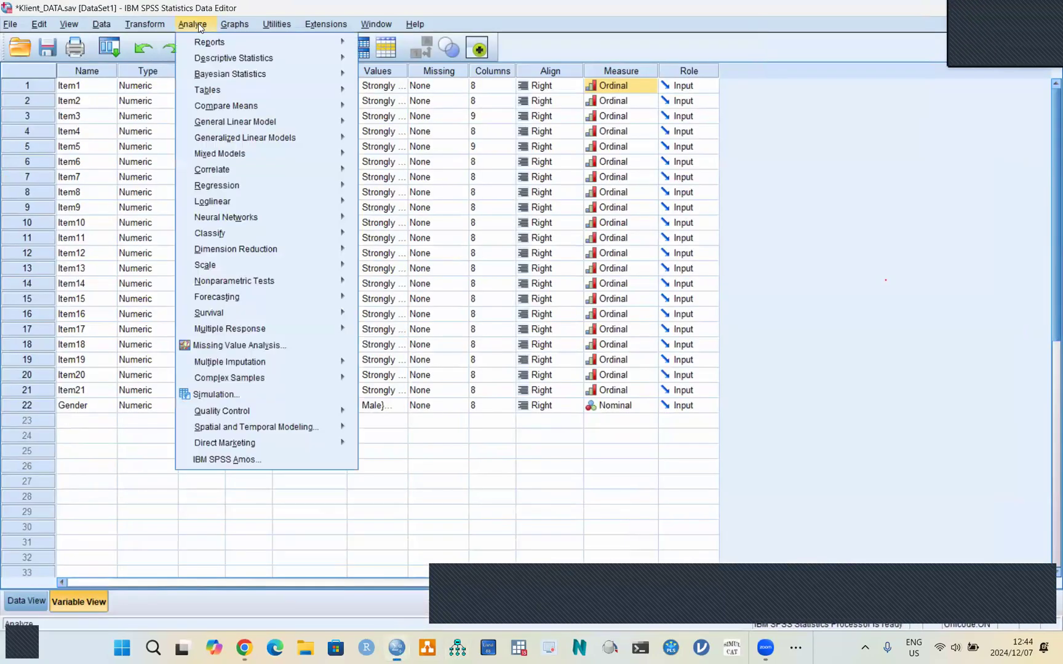
pyautogui.click(244, 460)
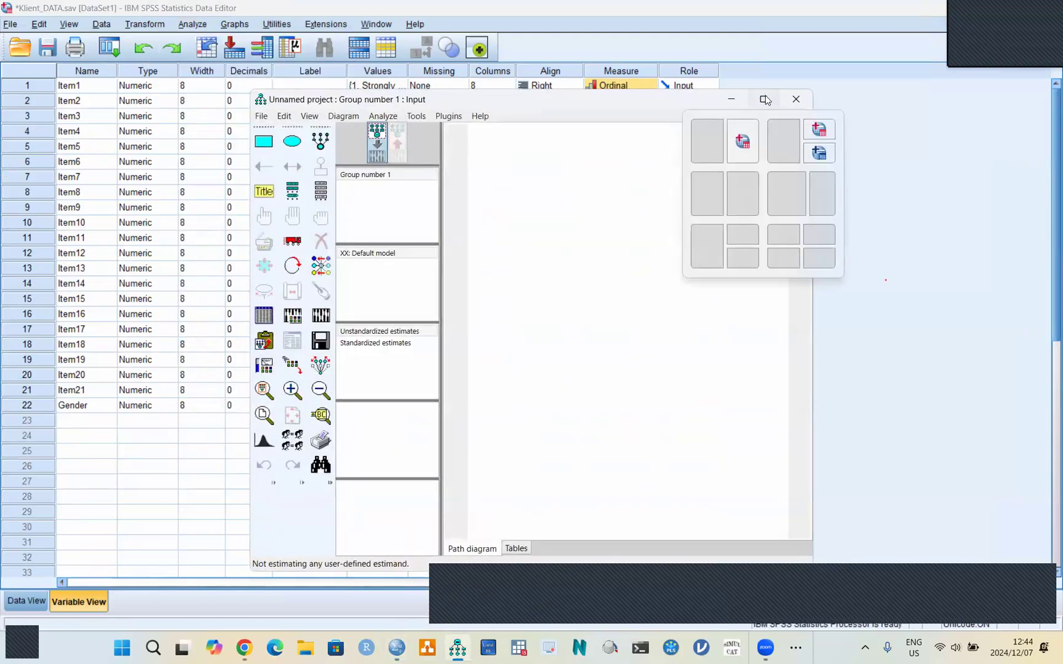
pyautogui.click(766, 101)
pyautogui.click(70, 98)
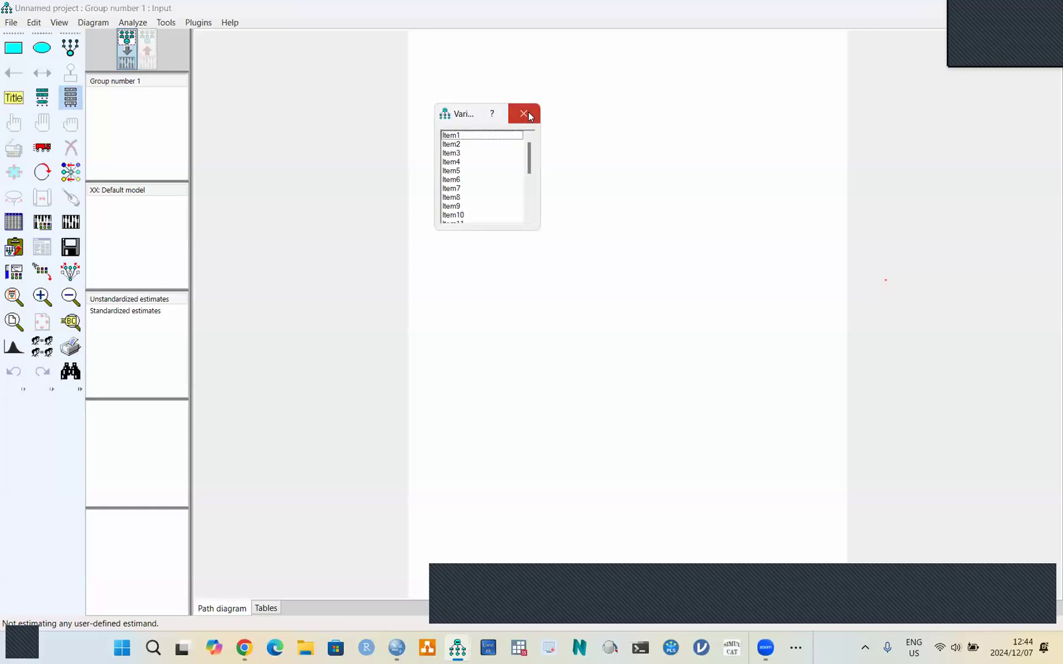
pyautogui.click(526, 114)
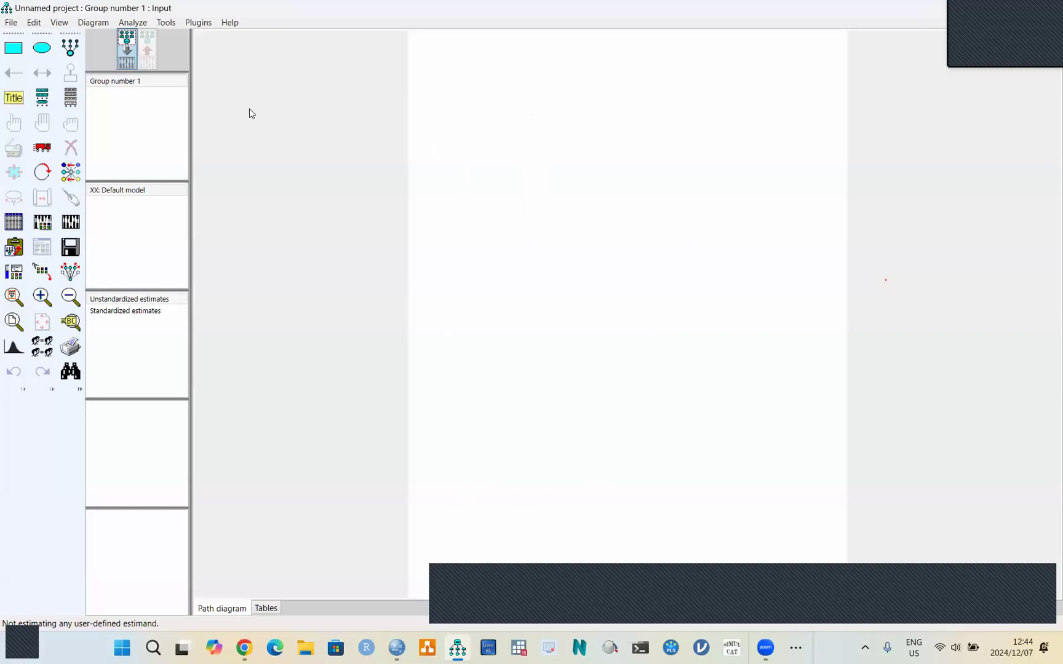
# - Change the diagram's page layout to the Landscape - A4 paper size and close the interface properties
pyautogui.click(67, 25)
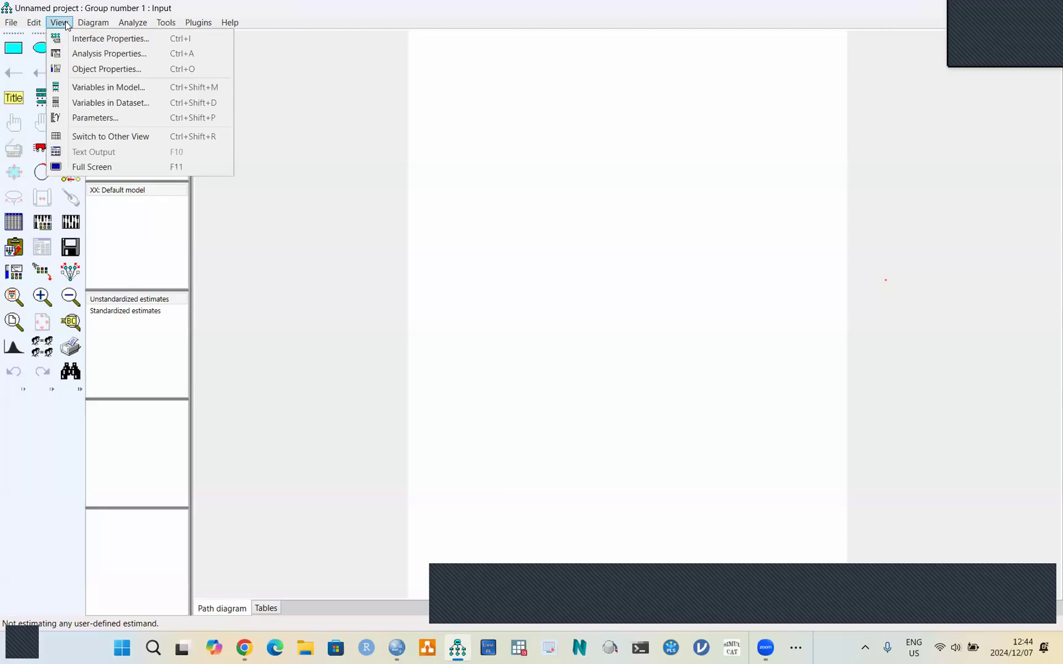
pyautogui.click(97, 43)
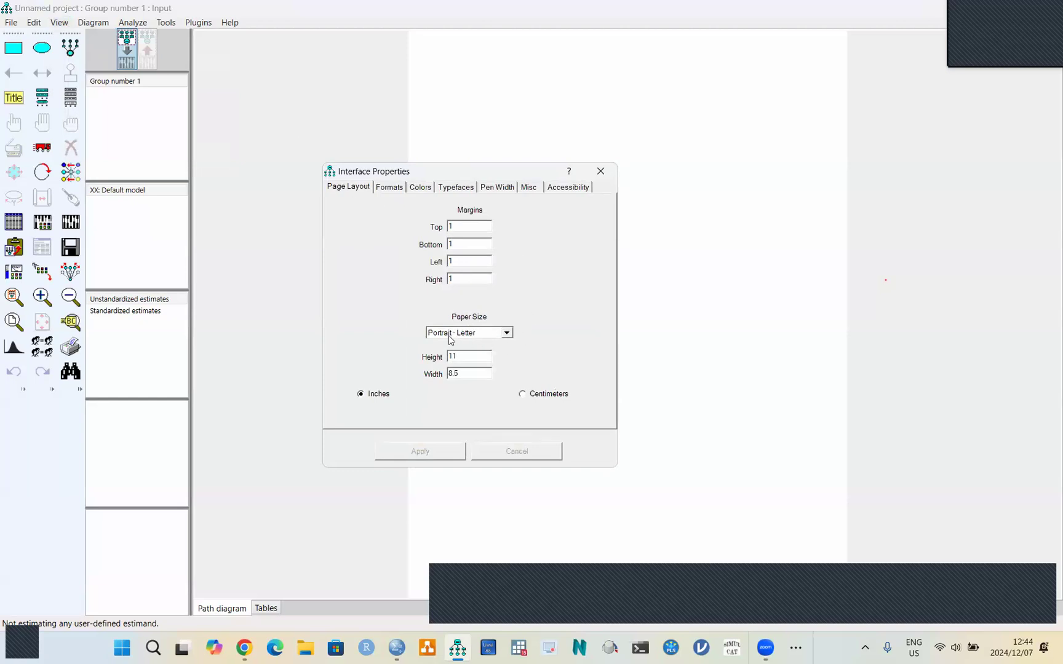
pyautogui.click(505, 332)
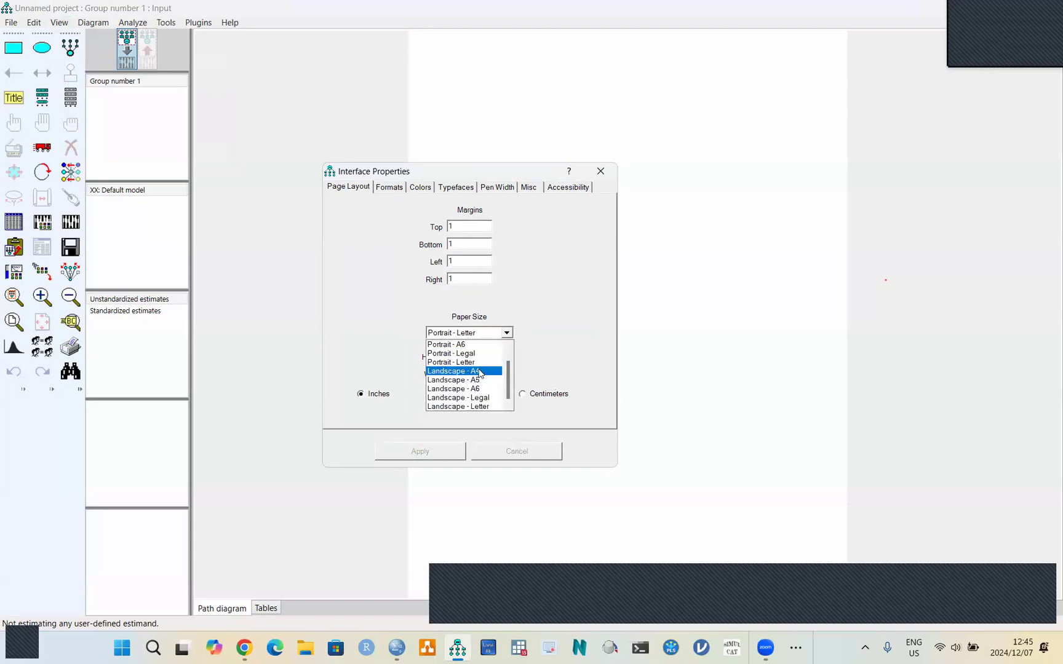
pyautogui.click(480, 371)
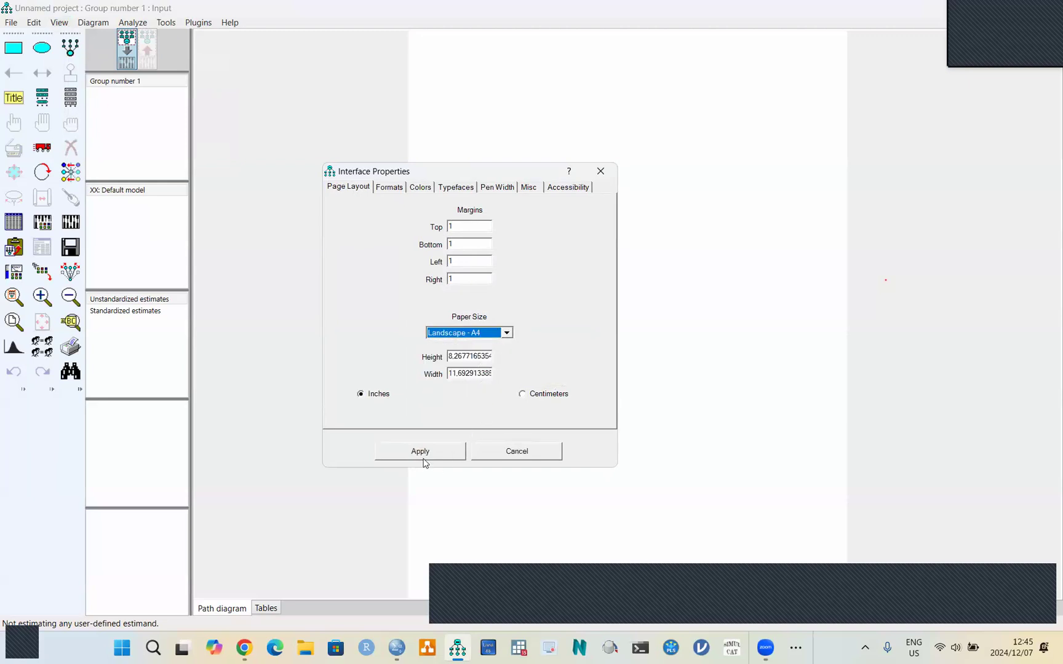
pyautogui.click(421, 451)
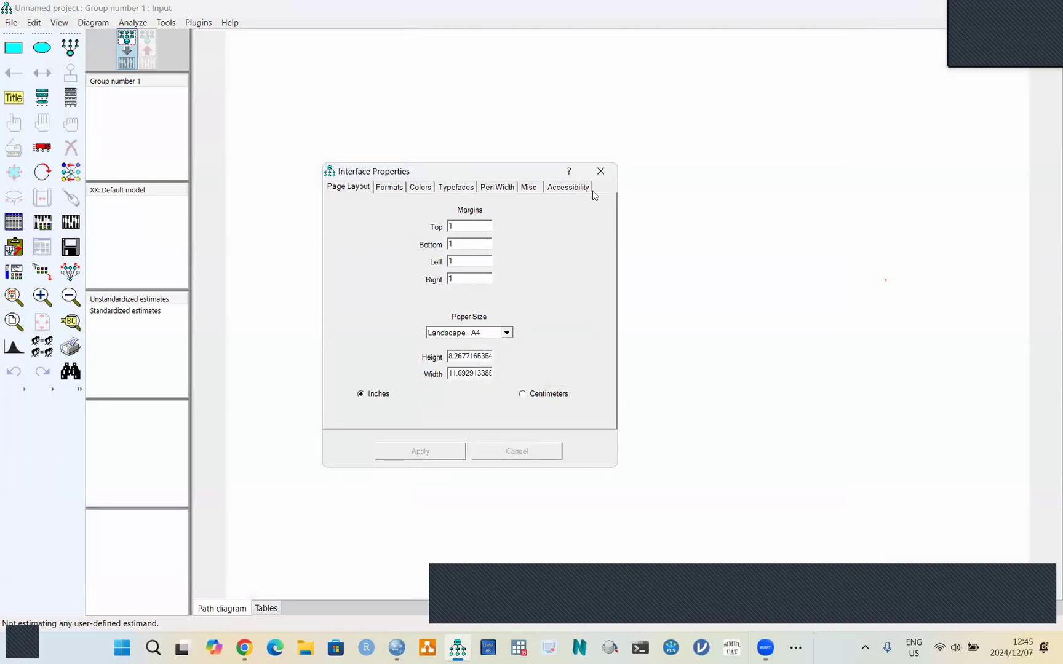
pyautogui.click(601, 172)
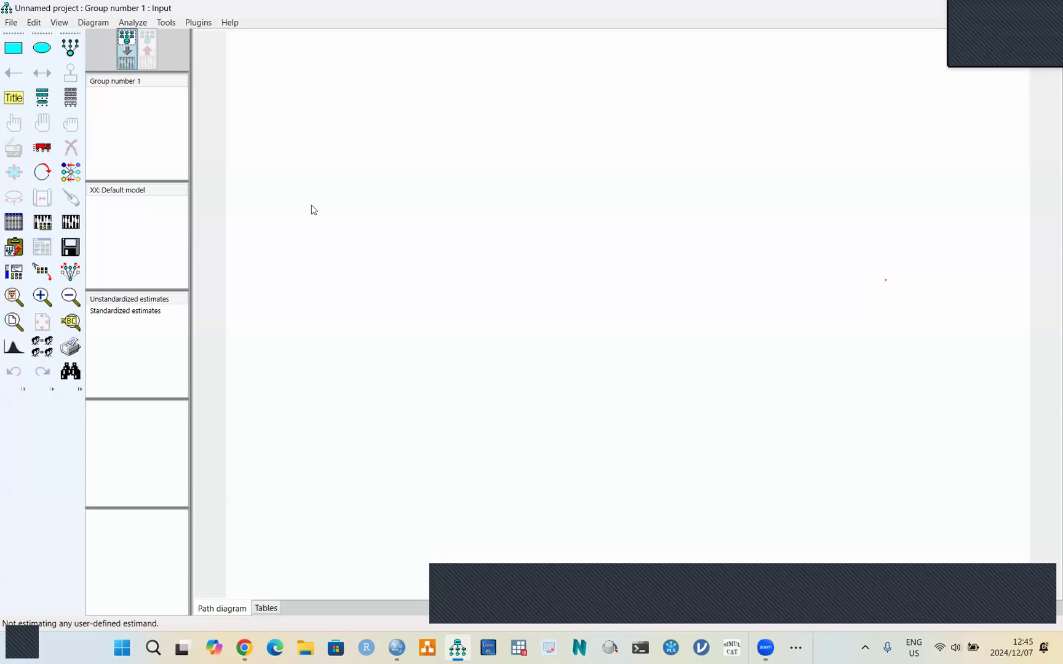
# - Draw a latent variable in the upper part of the blank page and give it five indicators with error terms
pyautogui.click(70, 48)
pyautogui.click(12, 55)
pyautogui.click(71, 50)
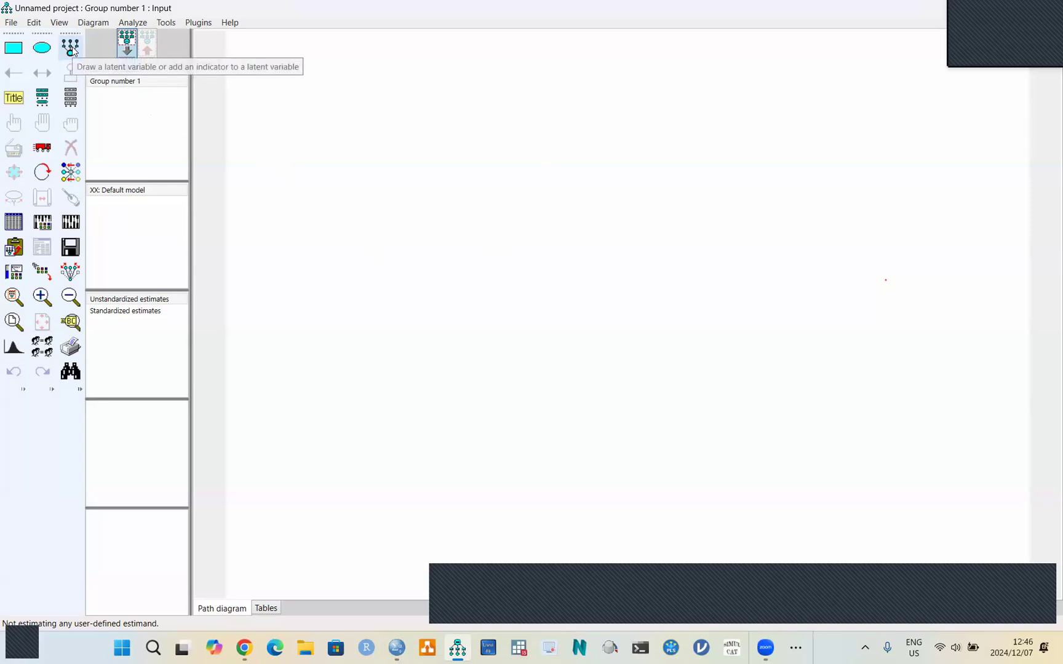
pyautogui.click(72, 46)
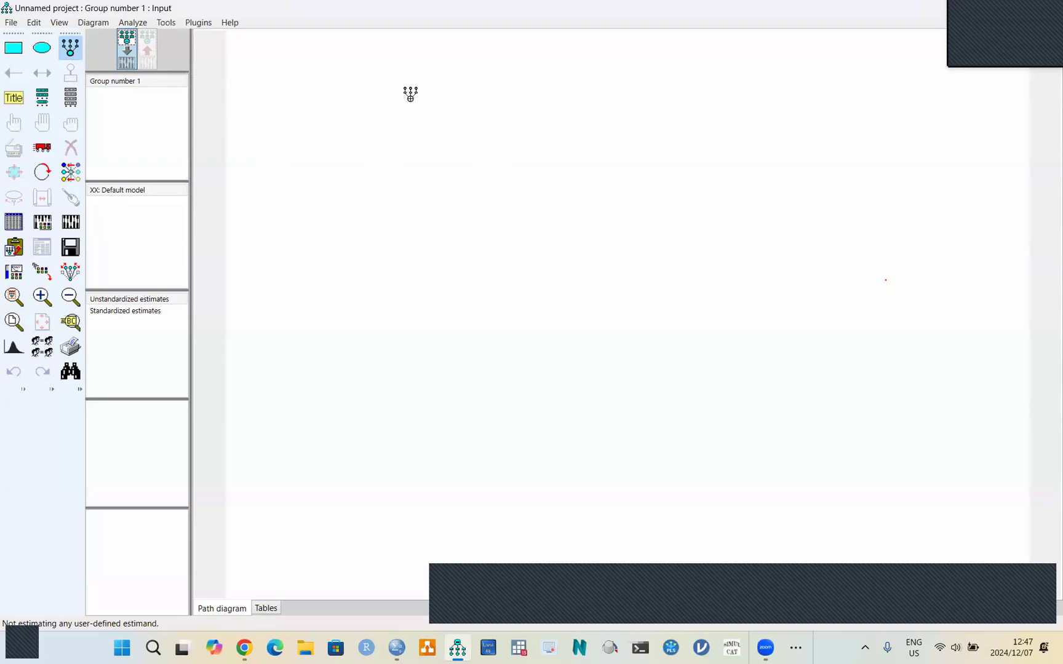
pyautogui.click(445, 152)
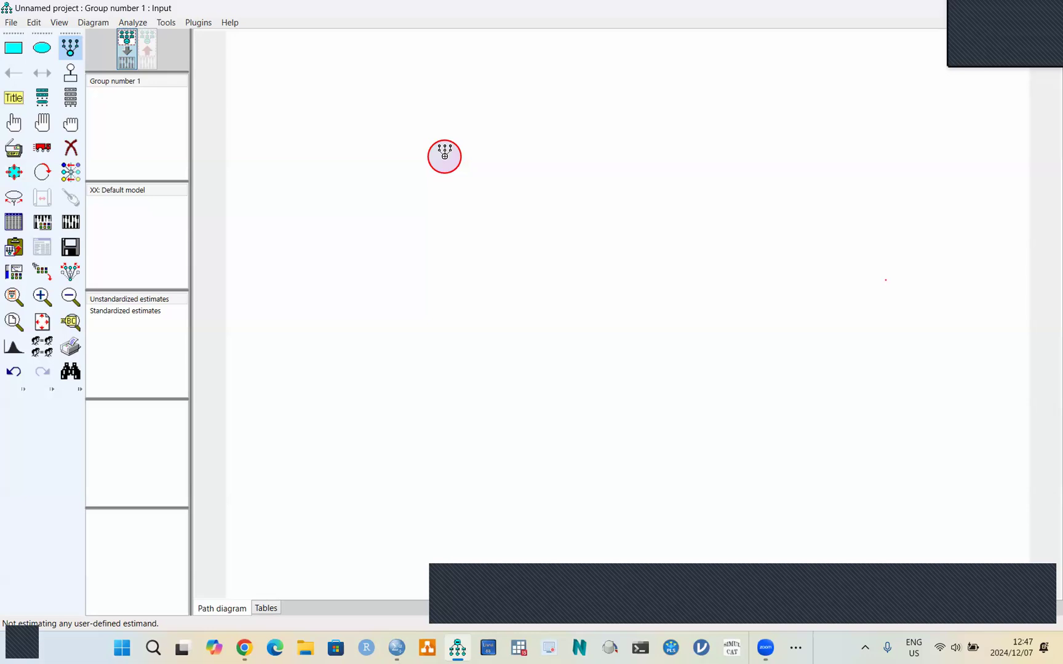
pyautogui.click(445, 155)
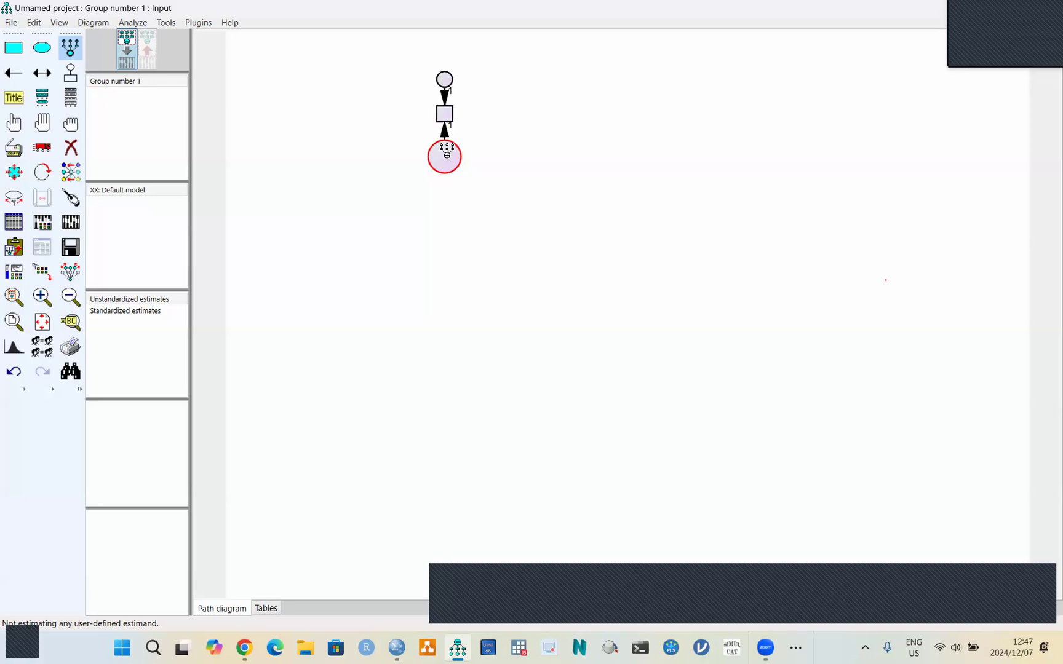
pyautogui.click(447, 154)
pyautogui.click(447, 154)
pyautogui.click(447, 154)
pyautogui.click(447, 154)
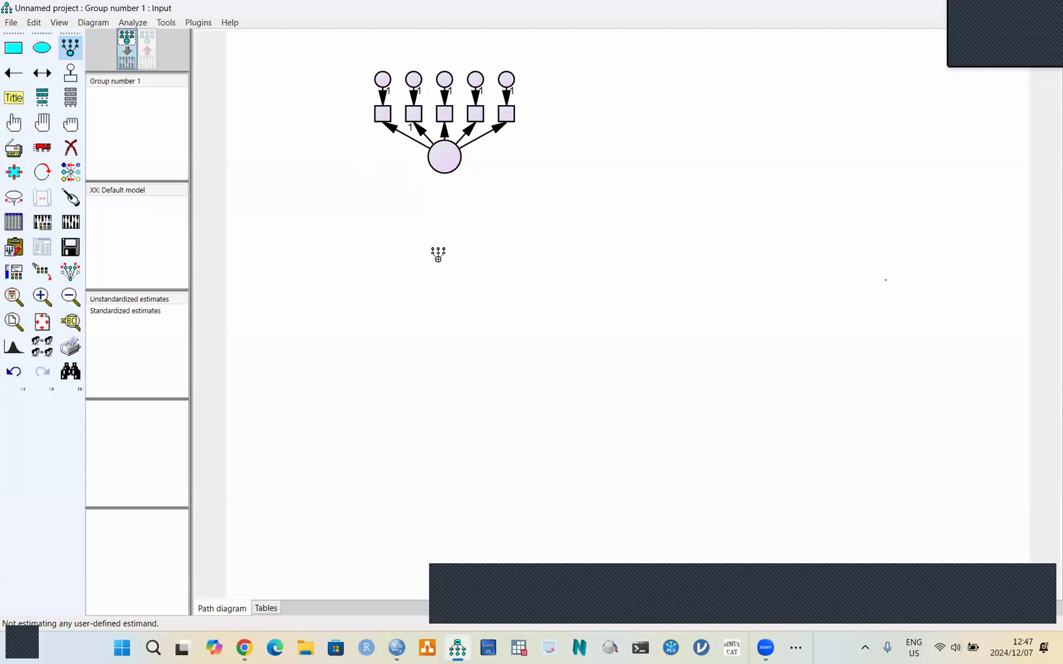
# - Draw a second latent variable below the first and add five indicators with error terms to it
pyautogui.click(438, 258)
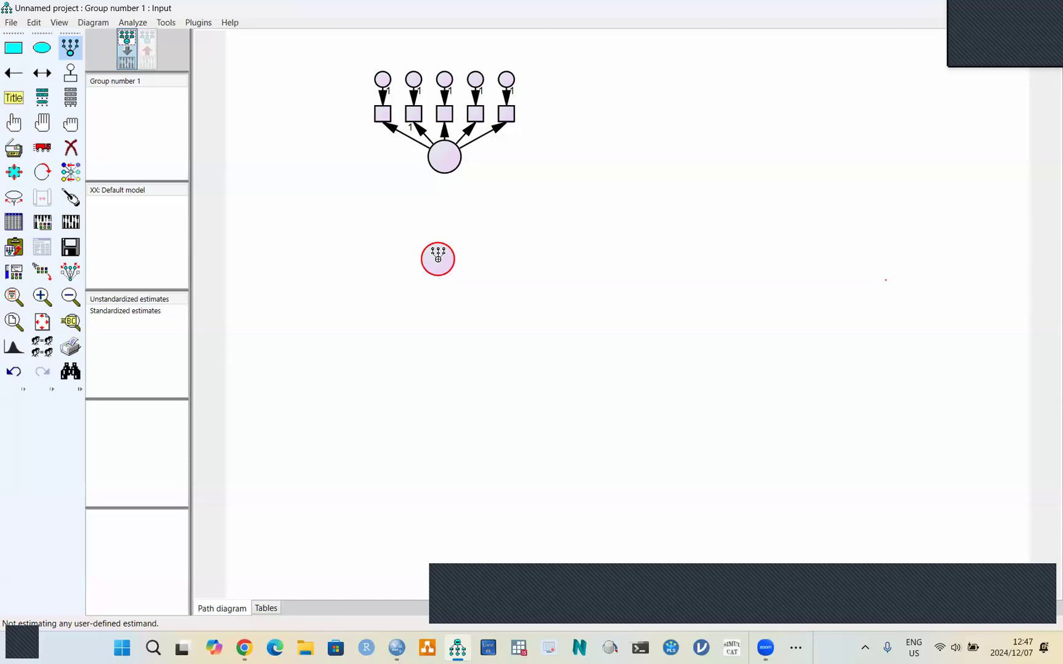
pyautogui.click(438, 258)
pyautogui.click(438, 257)
pyautogui.click(438, 257)
pyautogui.click(438, 258)
pyautogui.click(438, 258)
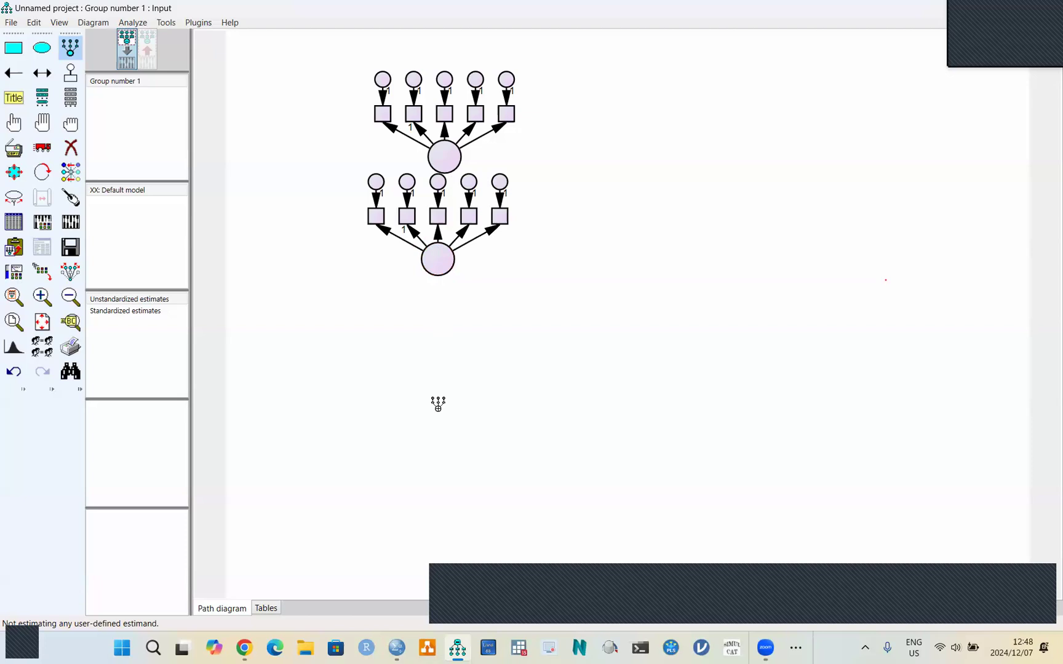
# - Draw a third latent variable beneath the second one and add six indicators with error terms to it
pyautogui.moveTo(418, 322); pyautogui.dragTo(452, 355)
pyautogui.click(435, 333)
pyautogui.click(434, 337)
pyautogui.click(435, 337)
pyautogui.click(434, 337)
pyautogui.click(434, 337)
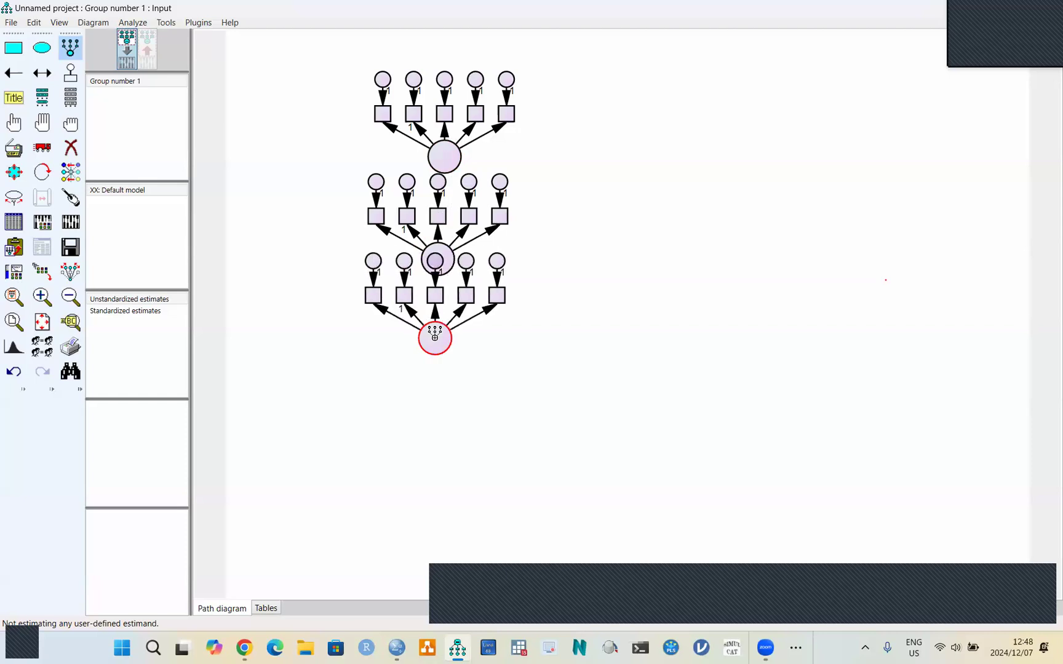
pyautogui.click(434, 337)
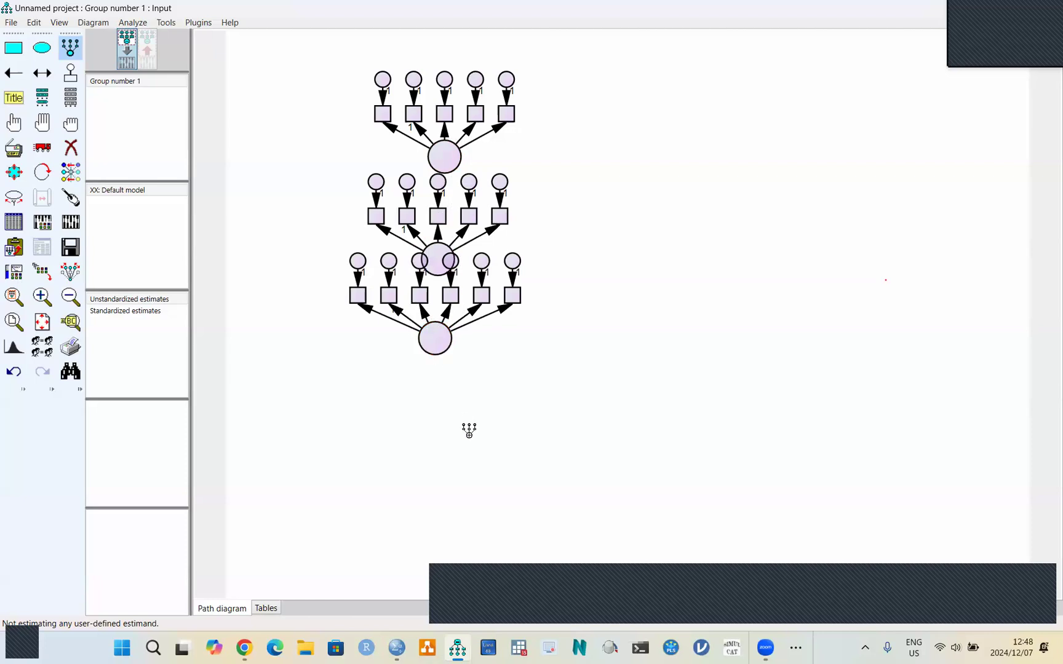
# - Draw a fourth latent variable with five indicators and error terms on the empty right side of the page, and leave the drawing tool
pyautogui.click(721, 199)
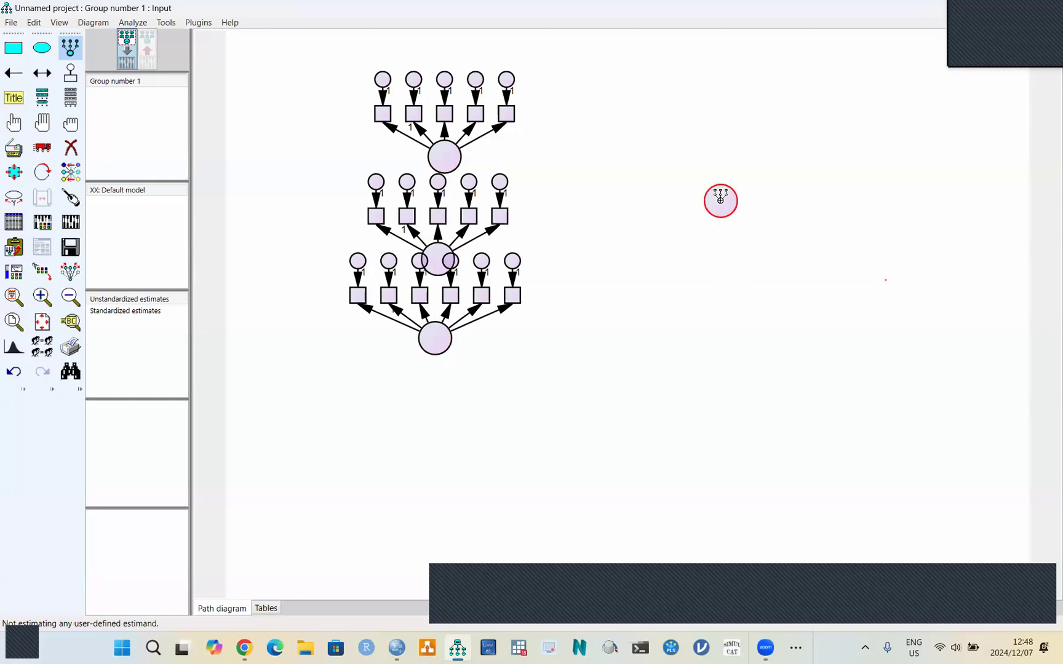
pyautogui.click(720, 199)
pyautogui.click(721, 199)
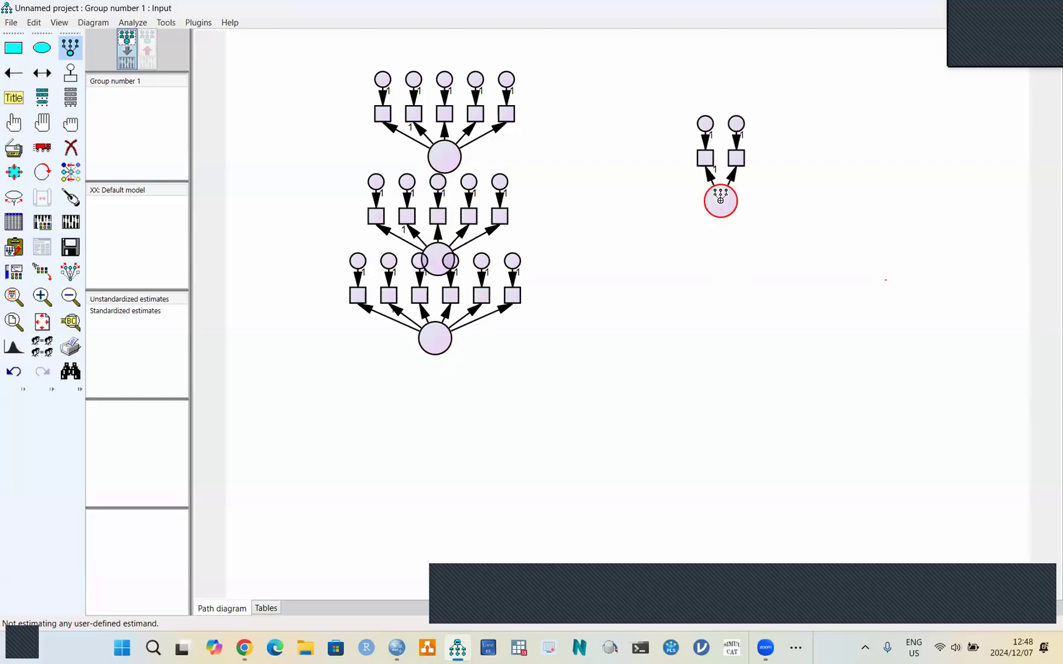
pyautogui.click(720, 199)
pyautogui.click(721, 199)
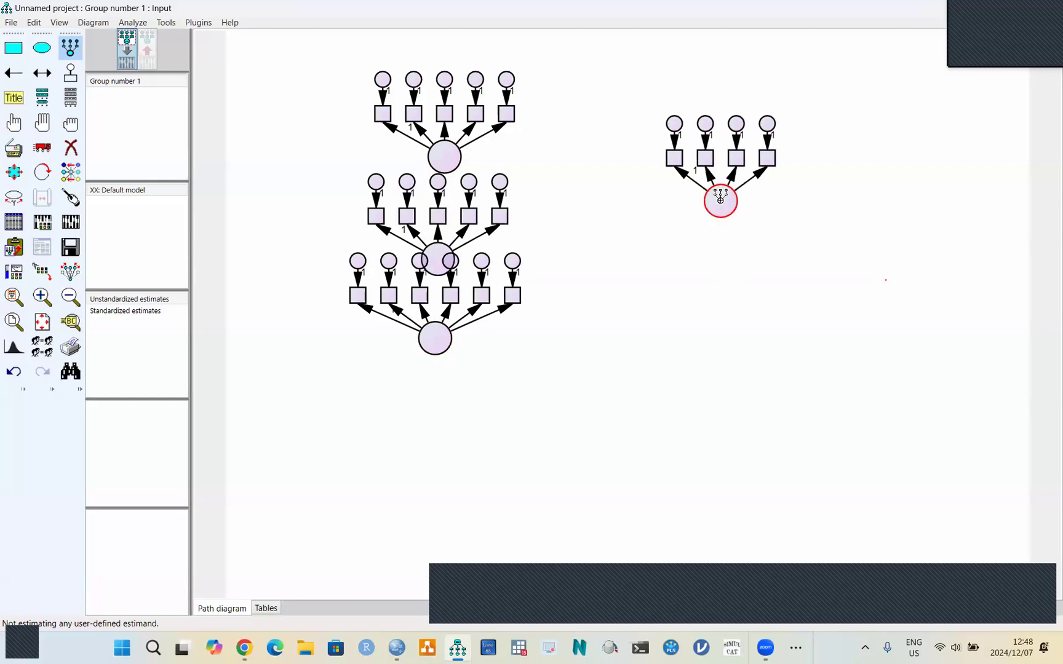
pyautogui.click(721, 199)
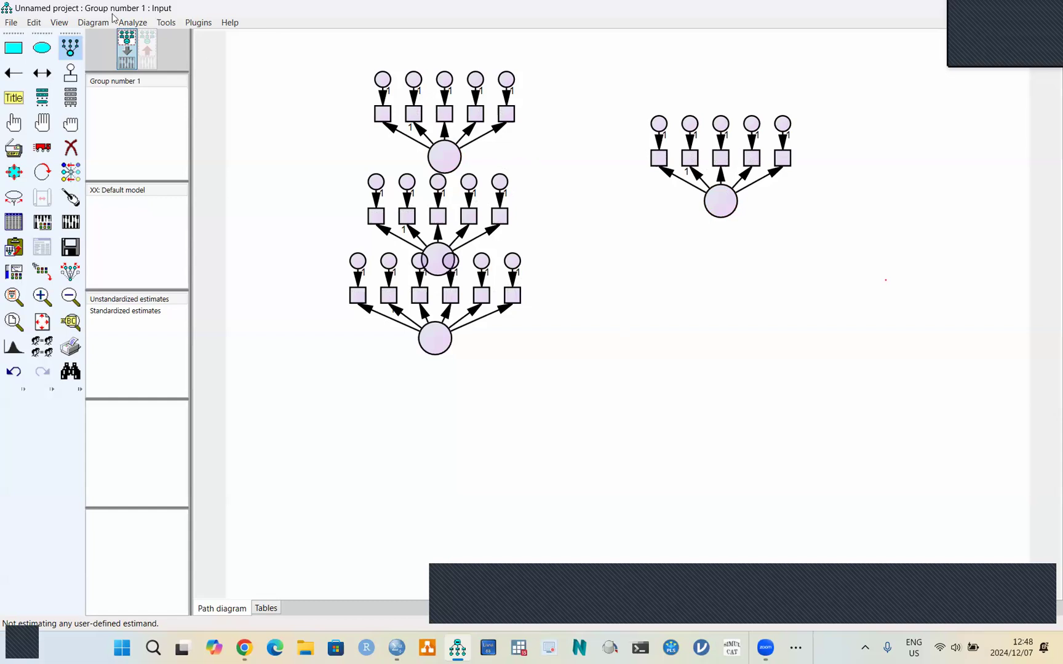
pyautogui.click(69, 50)
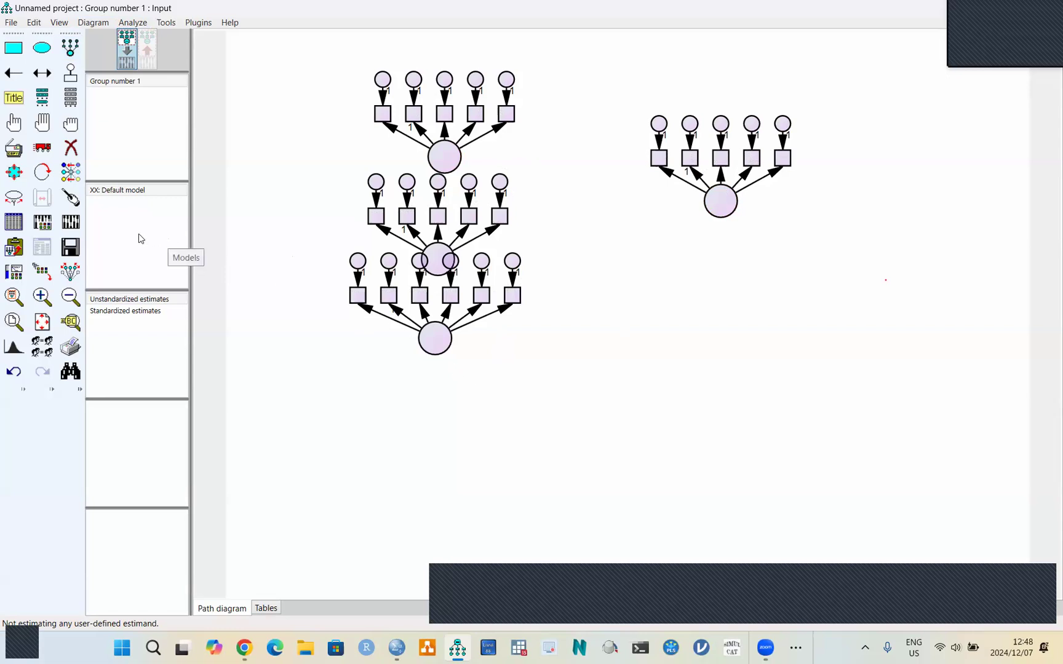
# - Turn on symmetry preservation and move the four latent variables with their indicators apart so that none of them overlap
pyautogui.click(72, 273)
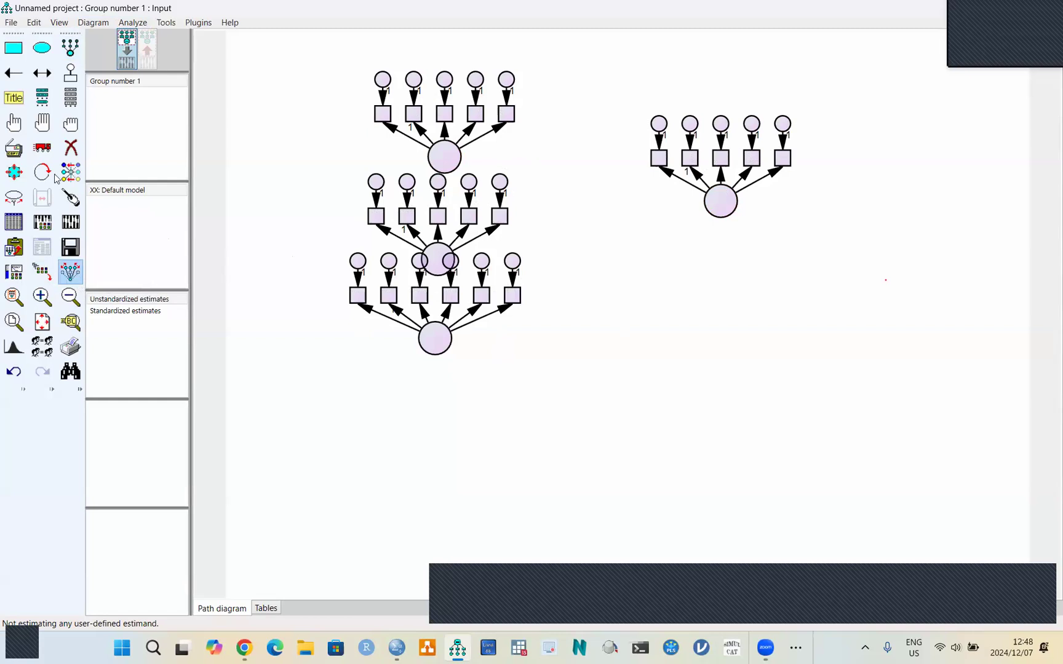
pyautogui.click(49, 152)
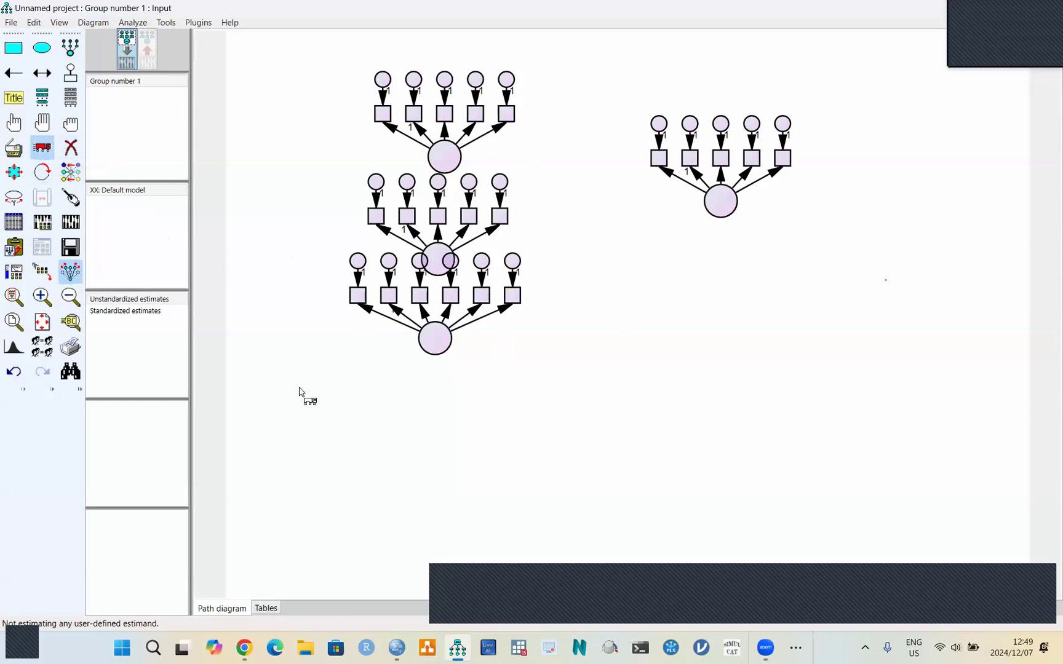
pyautogui.moveTo(440, 347); pyautogui.dragTo(451, 554)
pyautogui.moveTo(435, 264); pyautogui.dragTo(434, 359)
pyautogui.moveTo(719, 204); pyautogui.dragTo(844, 218)
pyautogui.moveTo(427, 537); pyautogui.dragTo(616, 207)
pyautogui.moveTo(438, 355); pyautogui.dragTo(419, 482)
pyautogui.moveTo(445, 153); pyautogui.dragTo(777, 433)
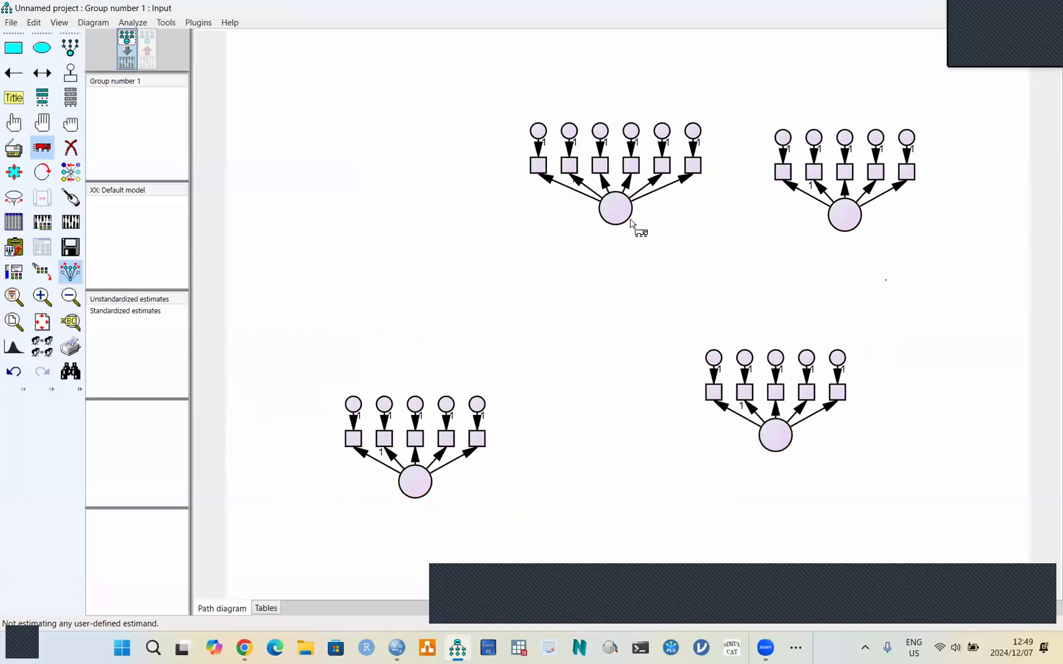
# - Arrange the four latent variables in a two-by-two layout toward the page corners, with the six-indicator one at the upper left
pyautogui.moveTo(615, 209); pyautogui.dragTo(421, 170)
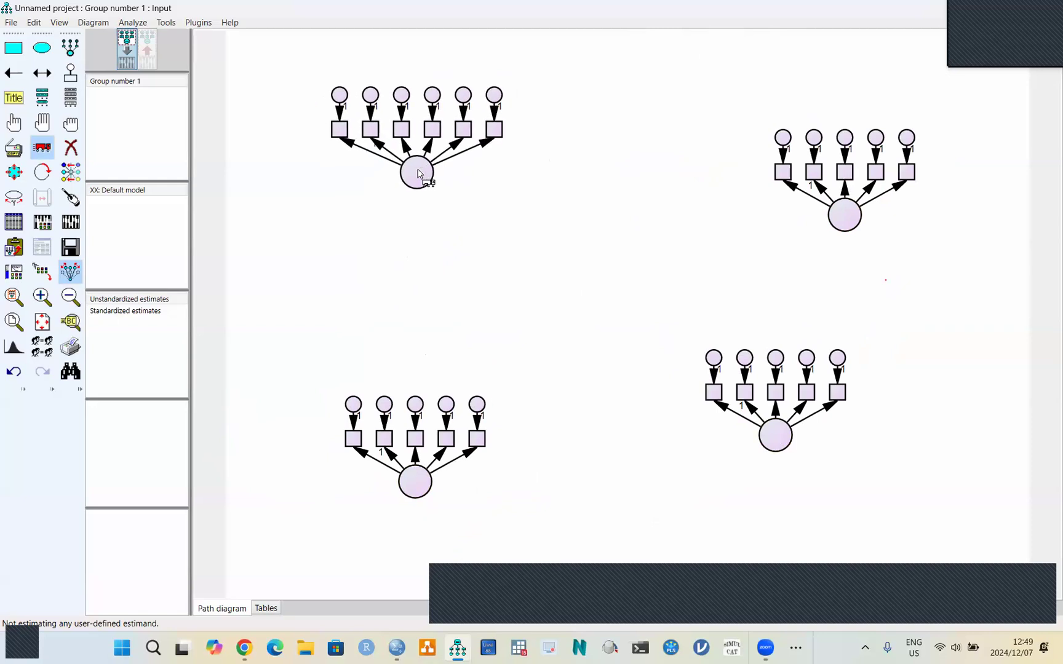
pyautogui.moveTo(852, 218); pyautogui.dragTo(859, 171)
pyautogui.moveTo(775, 435); pyautogui.dragTo(850, 474)
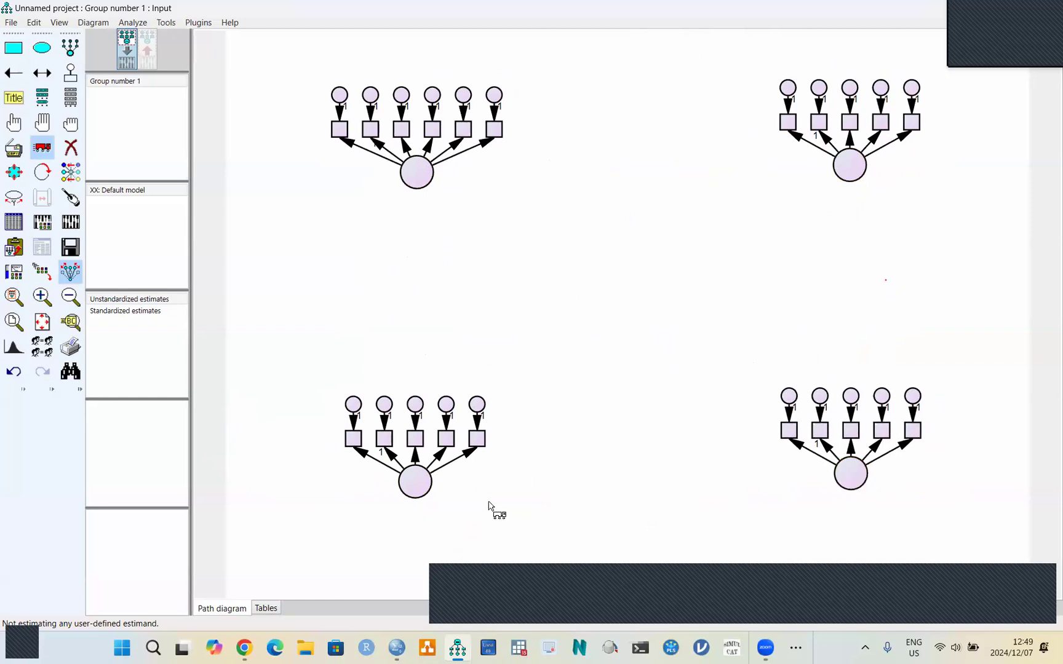
pyautogui.moveTo(414, 490); pyautogui.dragTo(412, 493)
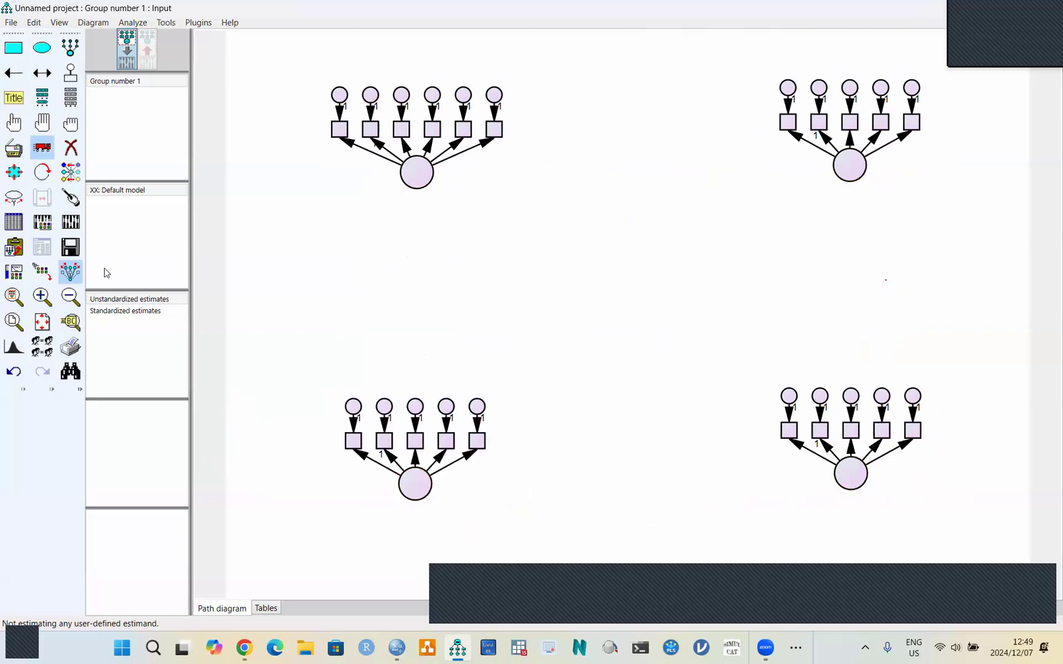
pyautogui.click(48, 151)
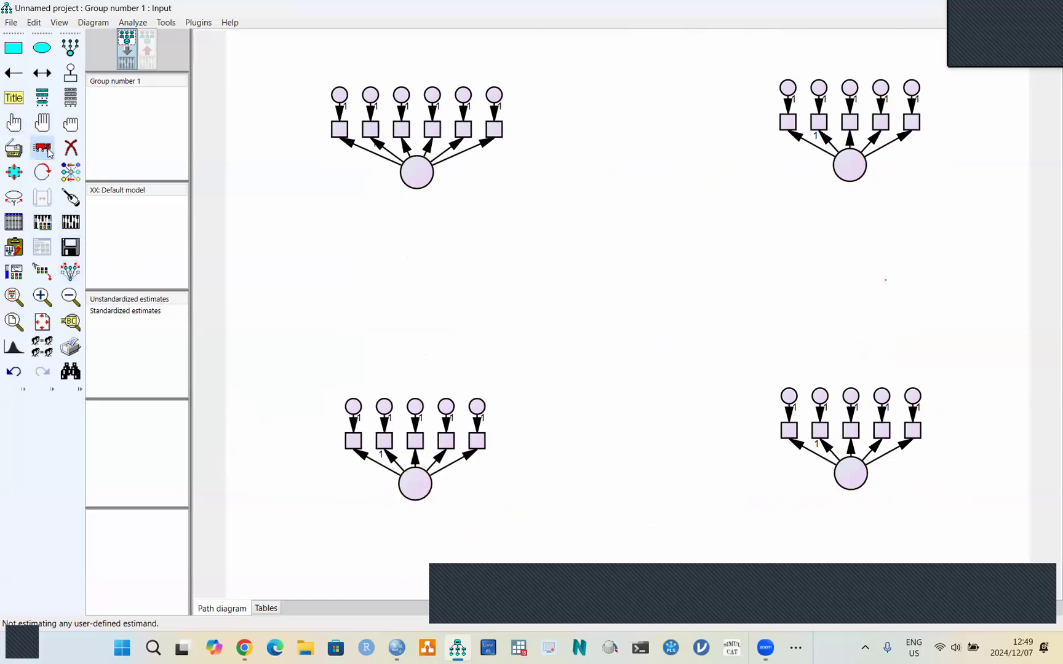
# - Set both fill gradient colors of the six-indicator latent variable to White in its object properties
pyautogui.rightClick(416, 178)
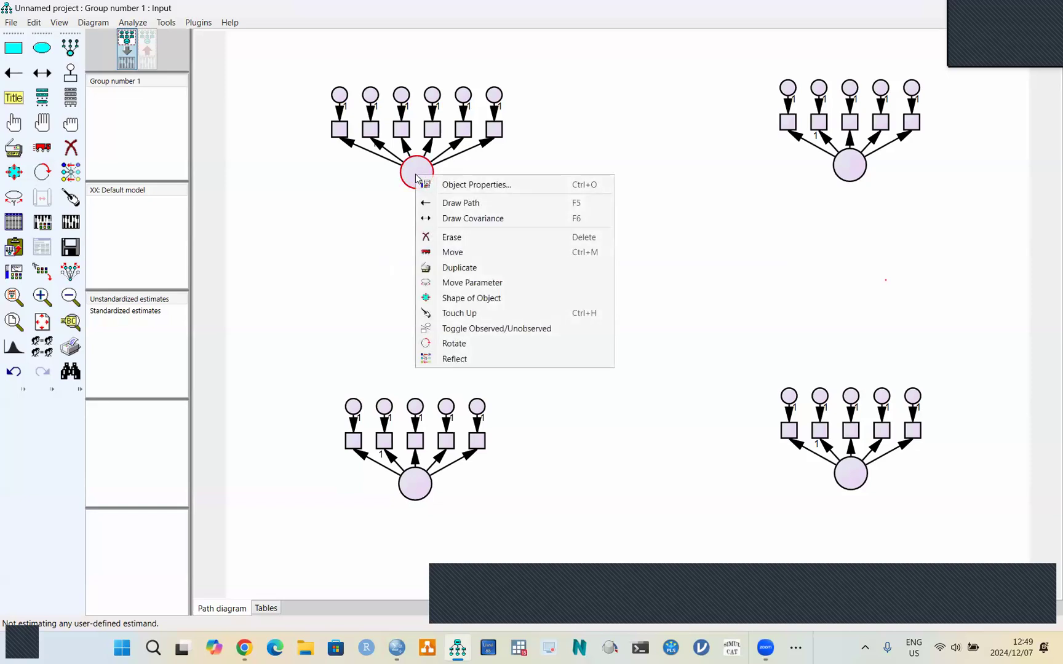
pyautogui.click(487, 186)
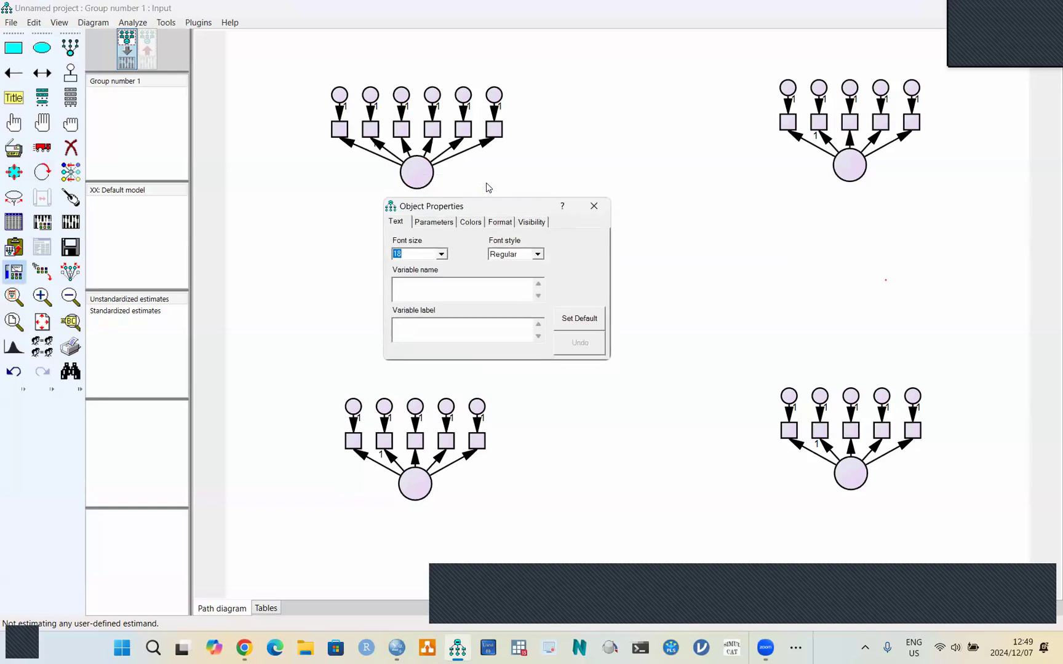
pyautogui.click(471, 222)
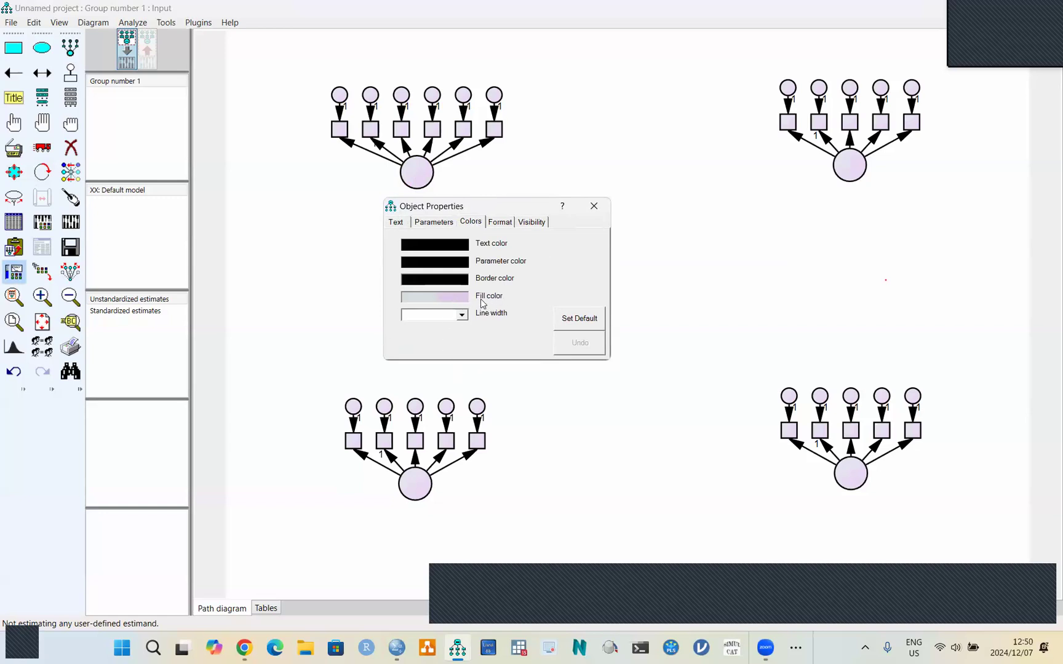
pyautogui.click(453, 304)
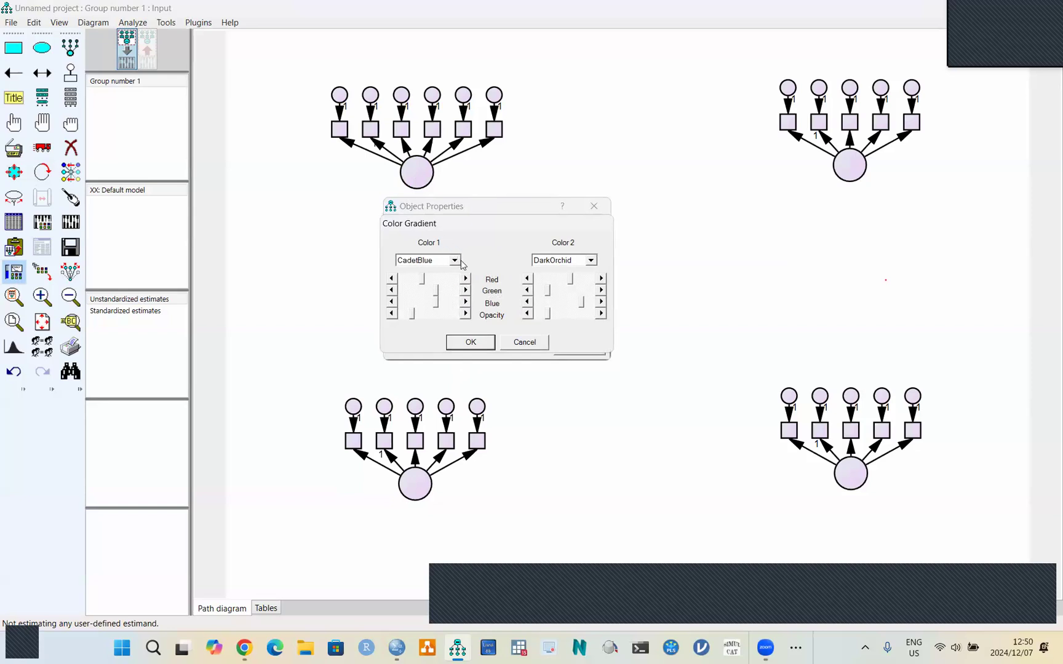
pyautogui.click(454, 261)
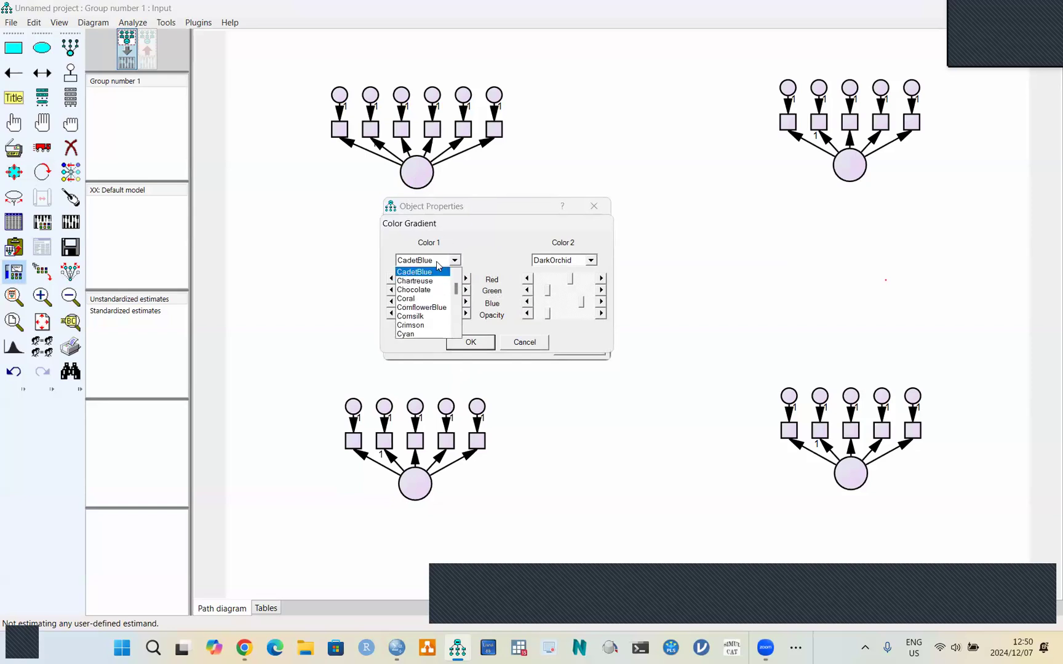
pyautogui.scroll(-15, 425, 302)
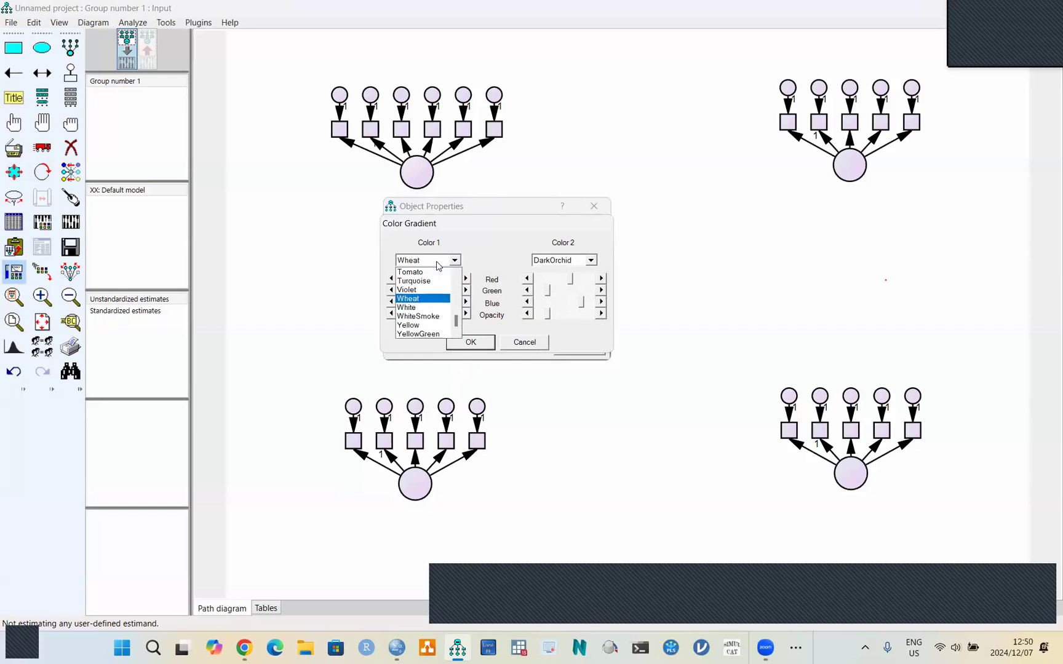
pyautogui.click(414, 311)
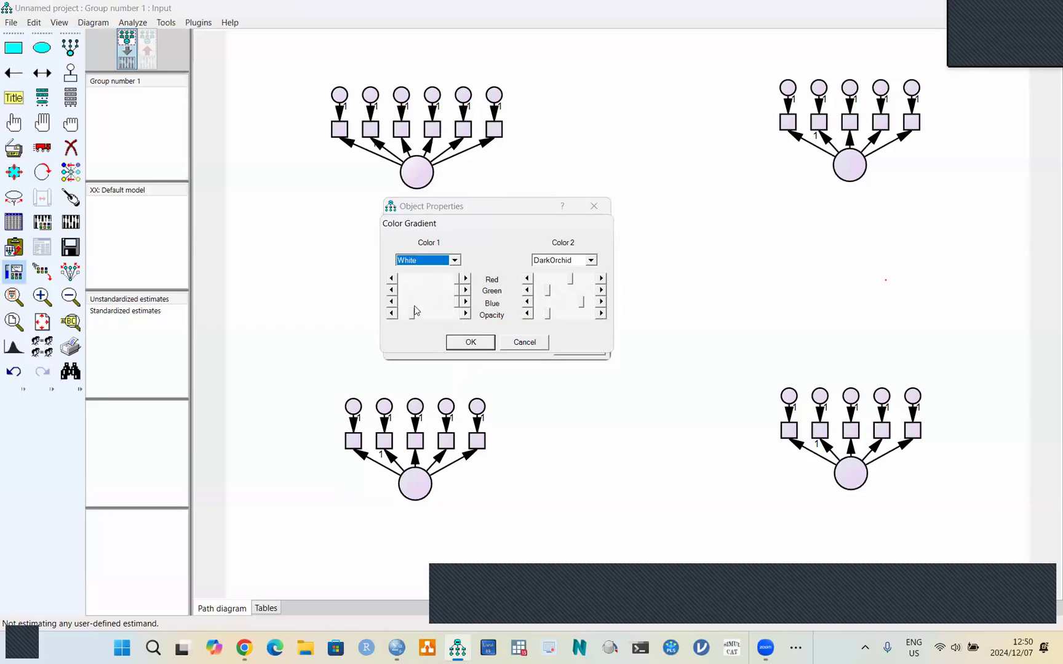
pyautogui.click(566, 261)
pyautogui.press('w')
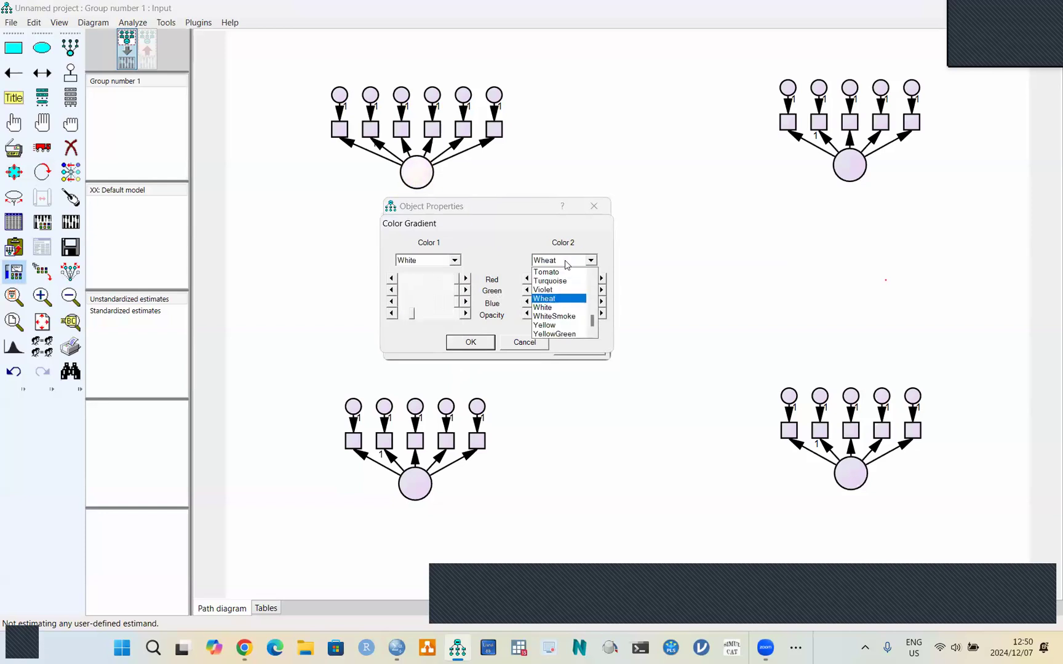
pyautogui.click(550, 312)
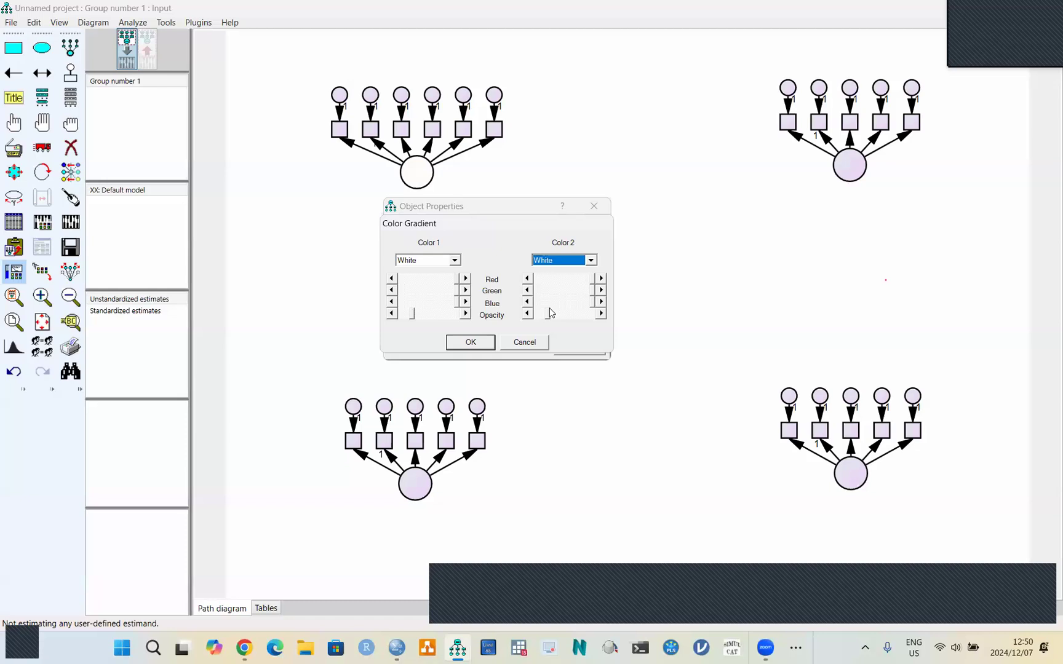
pyautogui.click(475, 342)
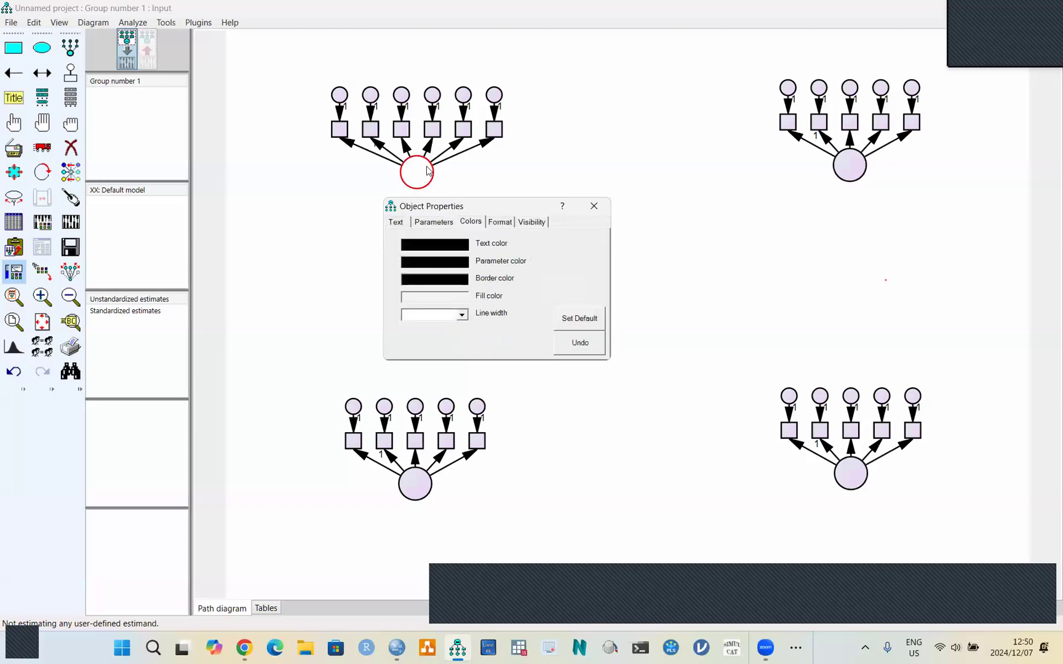
# - Set both fill gradient colors of the upper-right latent variable to White
pyautogui.click(849, 165)
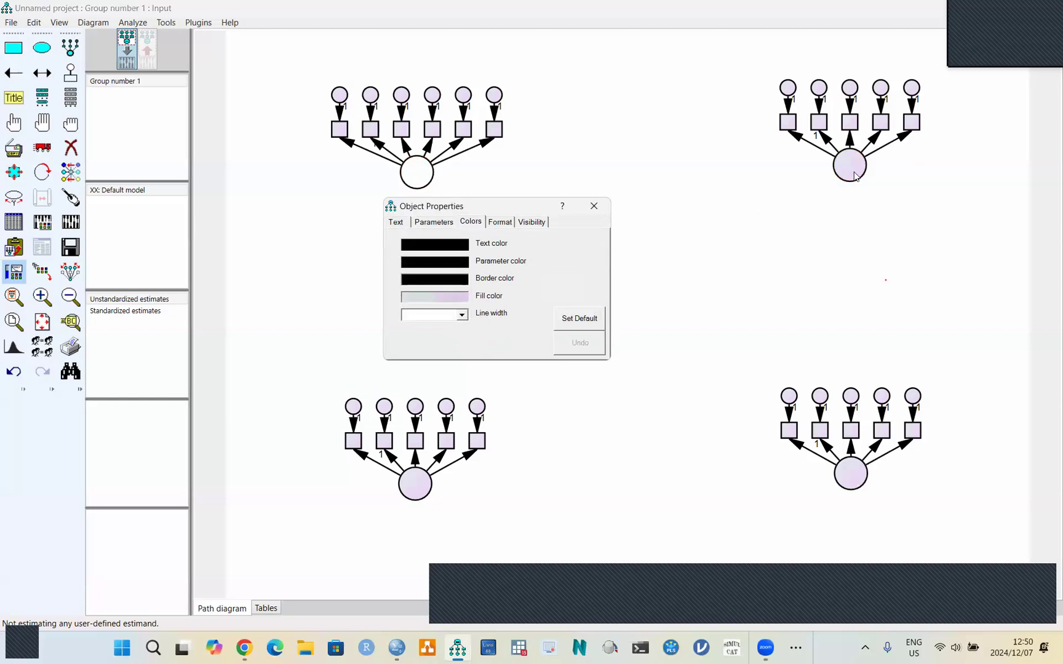
pyautogui.click(460, 299)
pyautogui.click(434, 261)
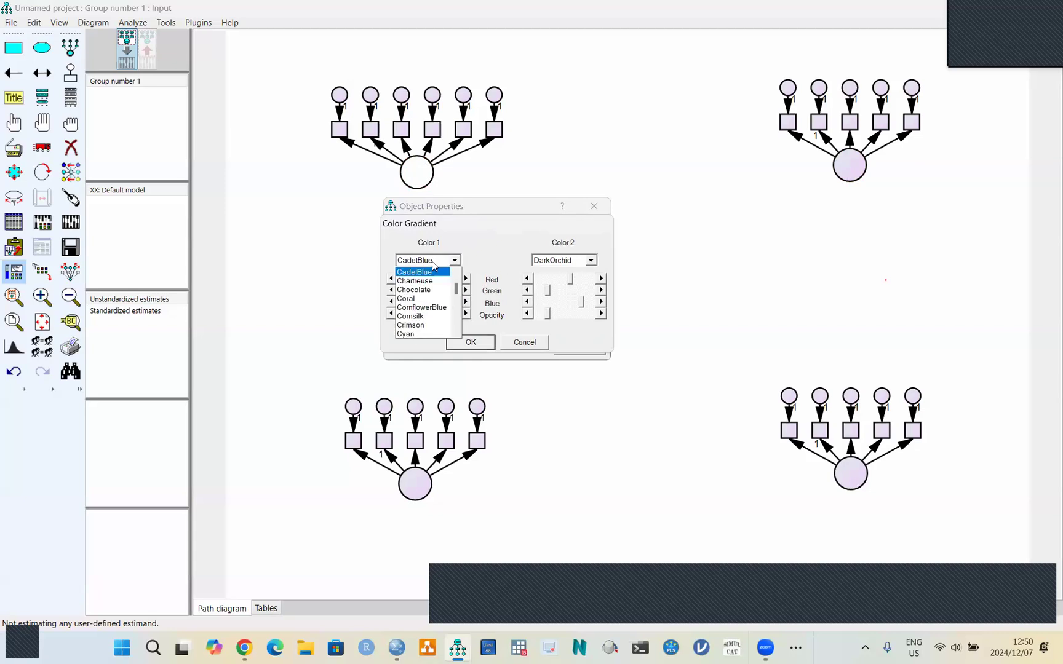
pyautogui.press('w')
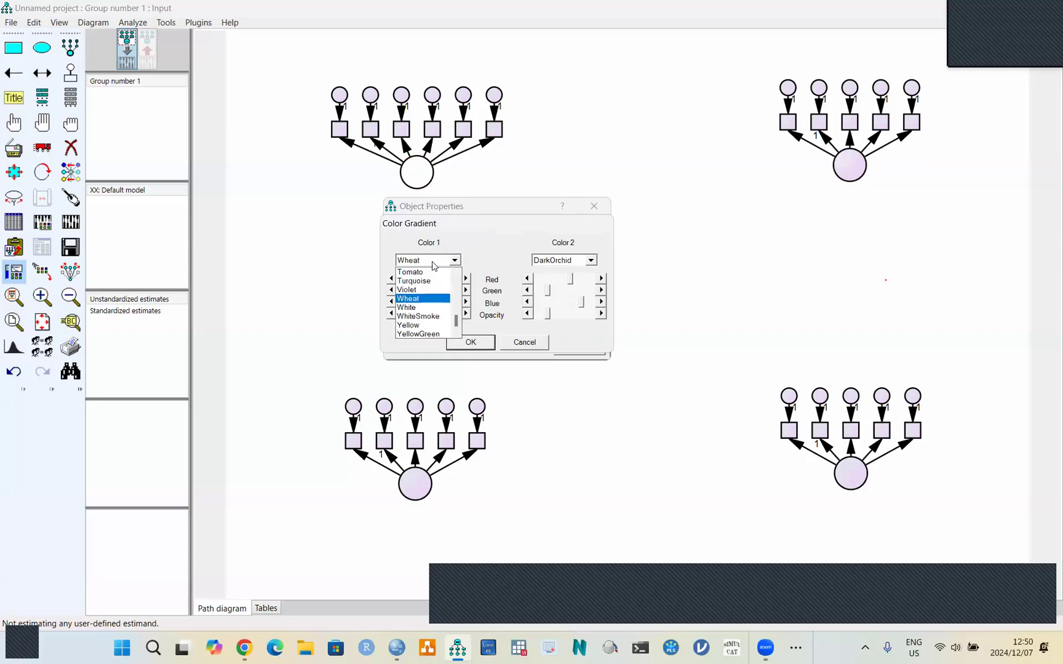
pyautogui.click(426, 307)
pyautogui.click(589, 261)
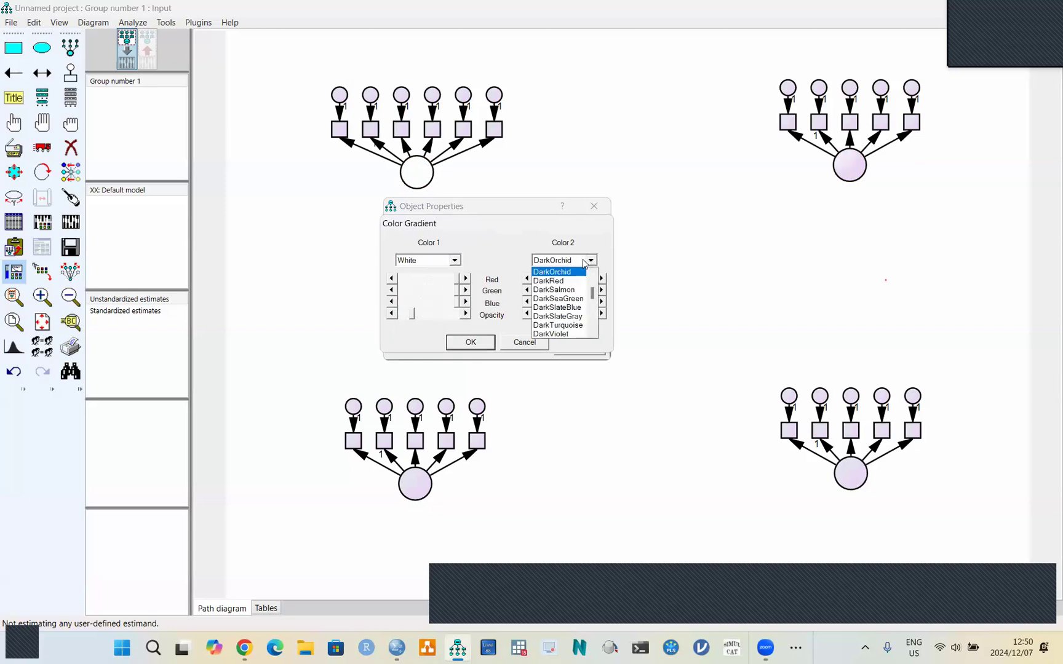
pyautogui.press('w')
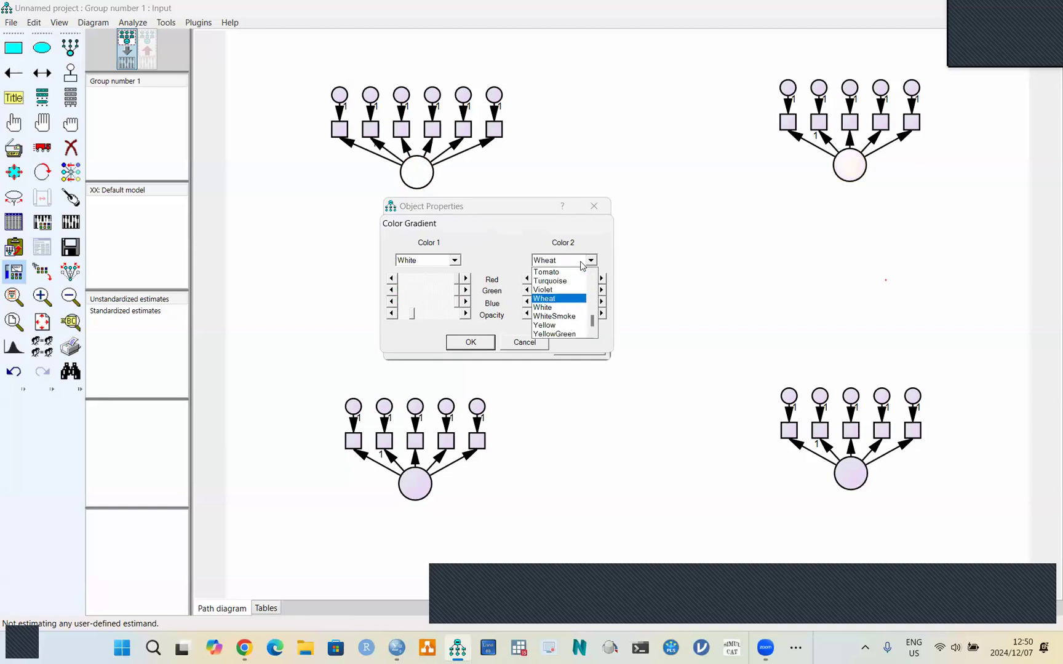
pyautogui.click(561, 308)
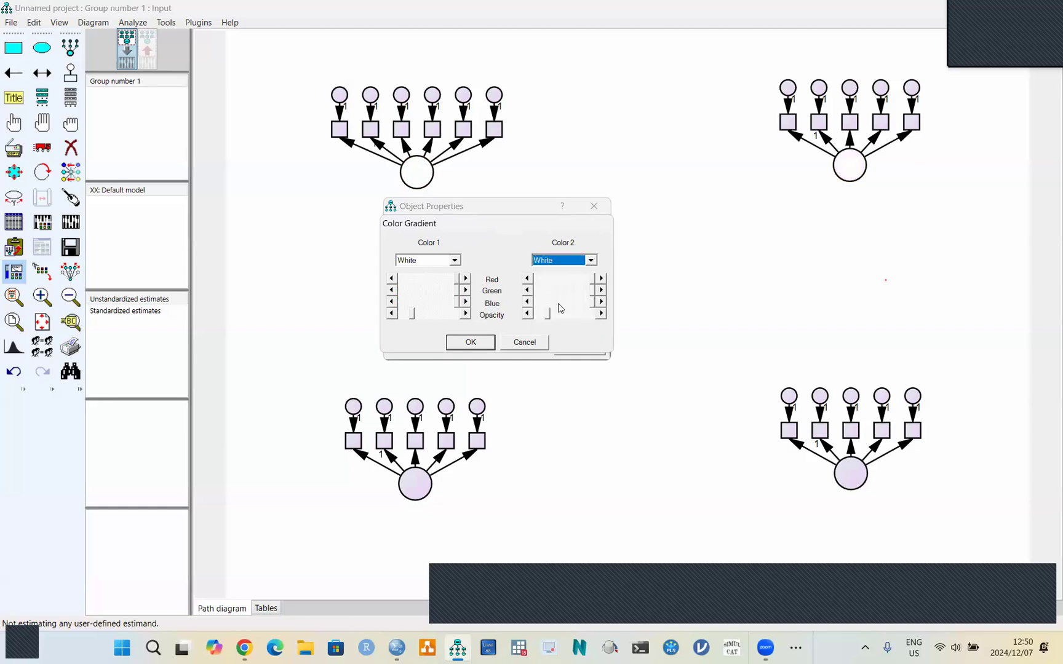
pyautogui.click(440, 263)
pyautogui.press('Down')
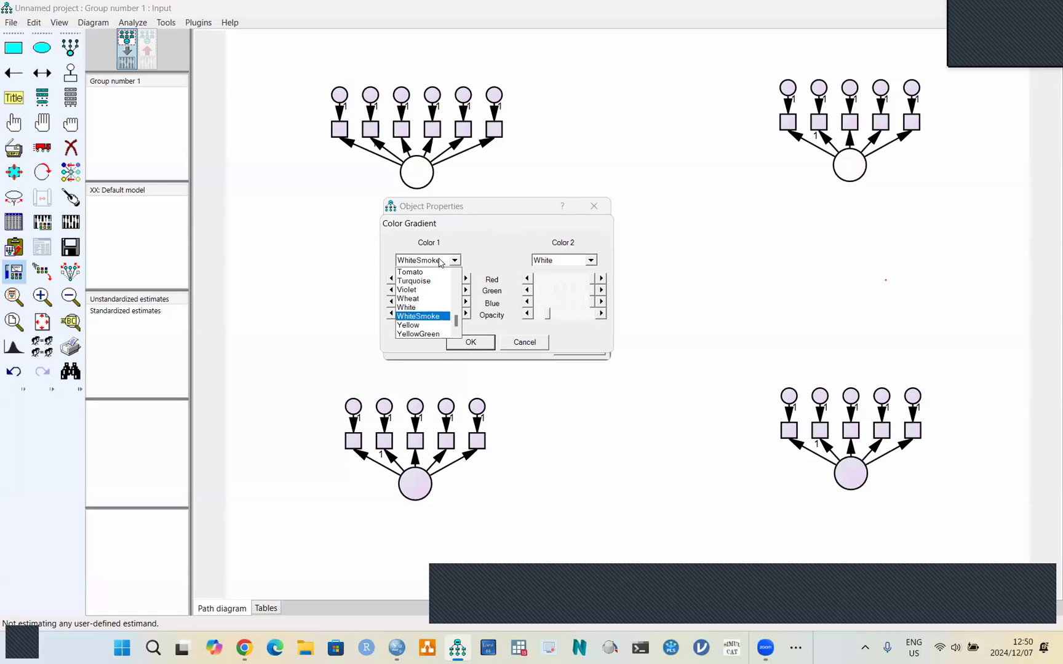
pyautogui.click(421, 309)
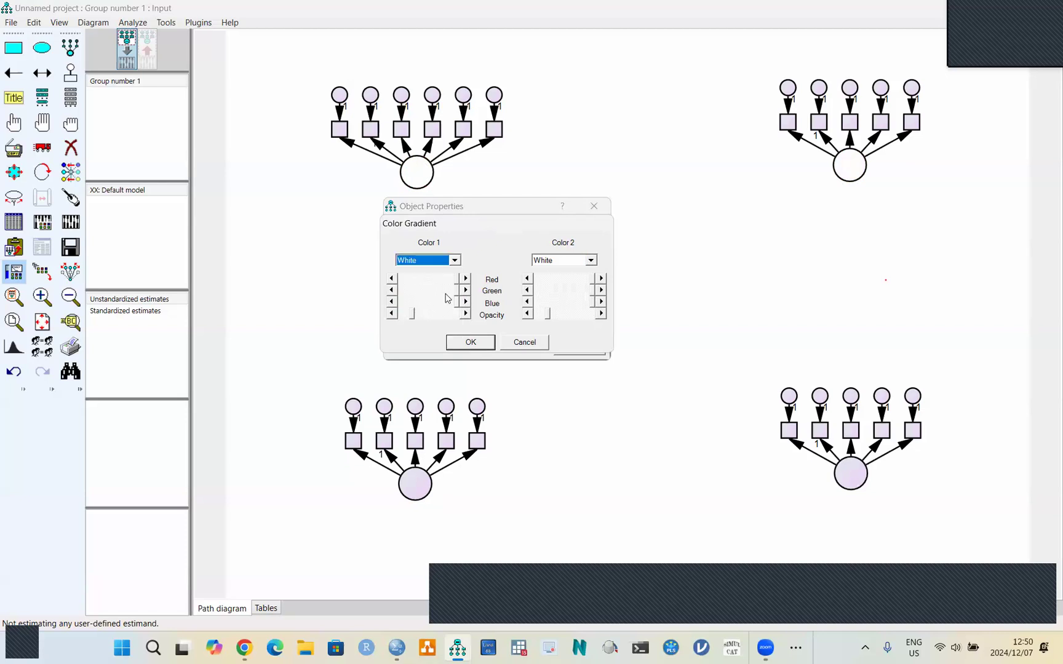
pyautogui.click(547, 265)
pyautogui.press('Down')
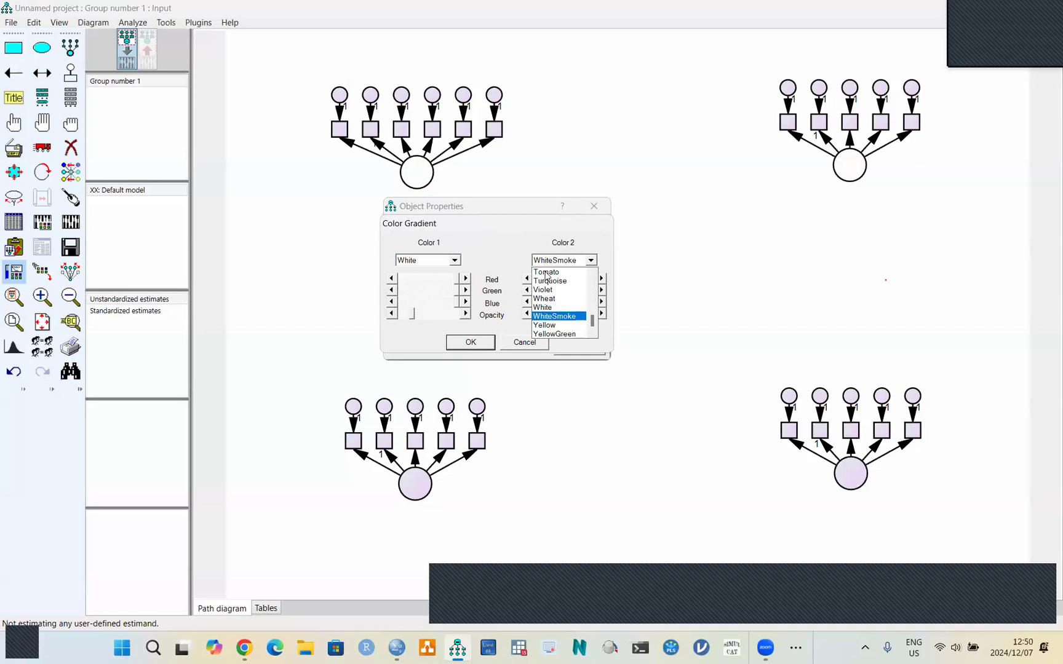
pyautogui.click(546, 307)
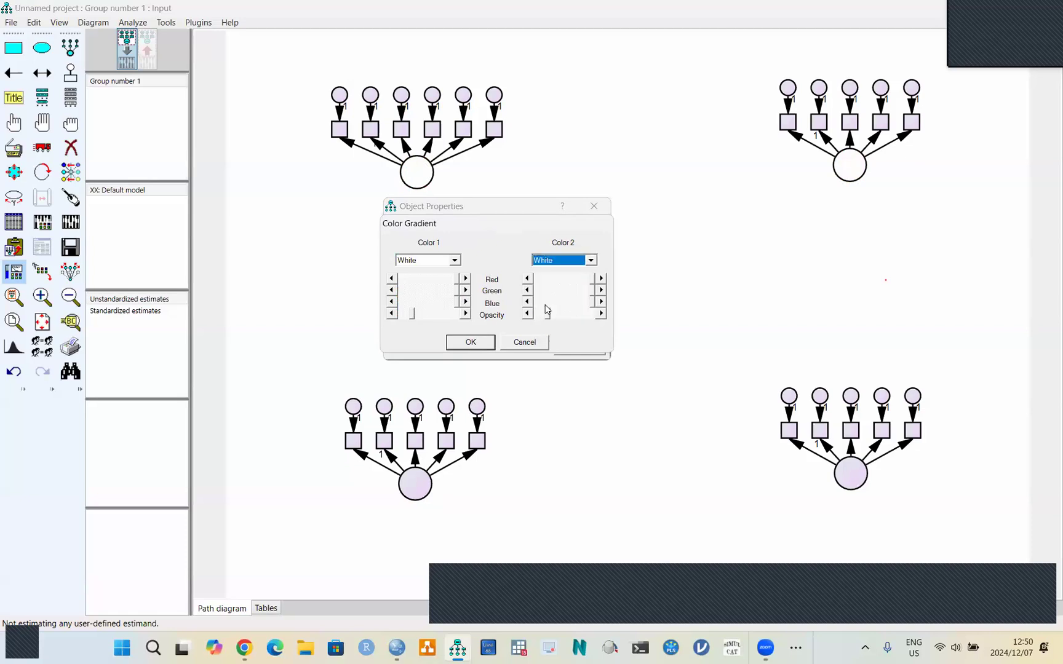
pyautogui.click(471, 342)
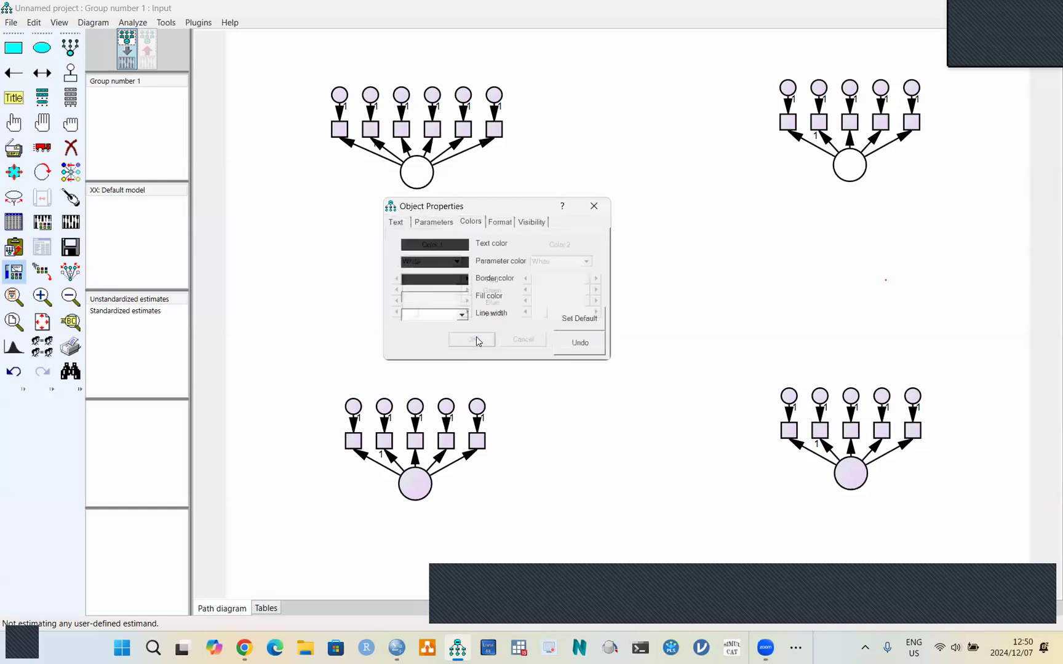
# - Set both fill gradient colors of the lower-left latent variable to White
pyautogui.click(415, 488)
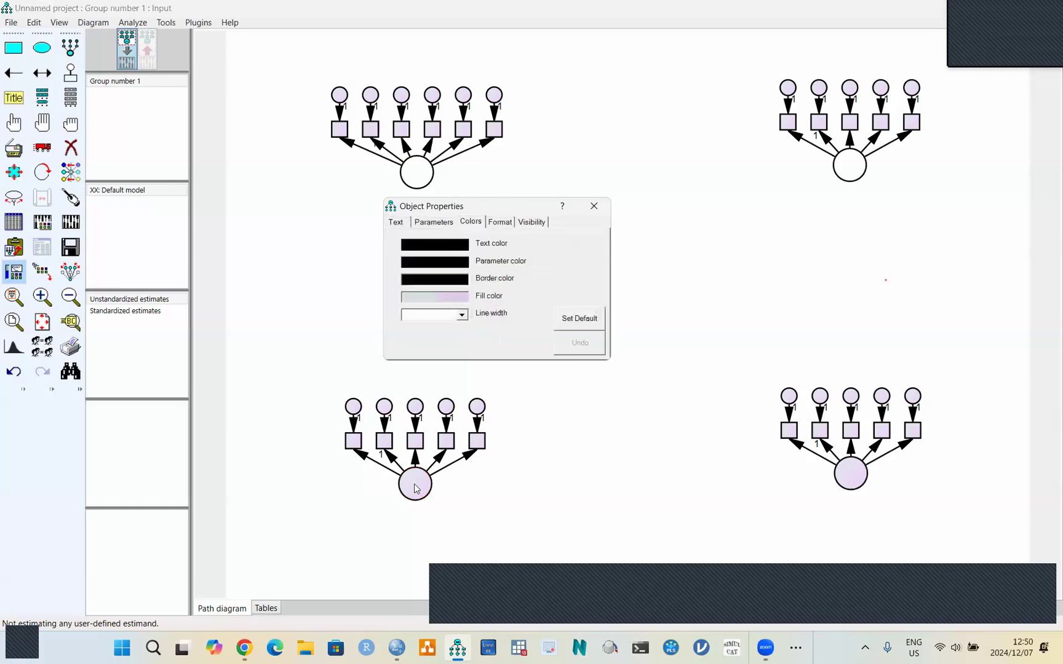
pyautogui.click(448, 303)
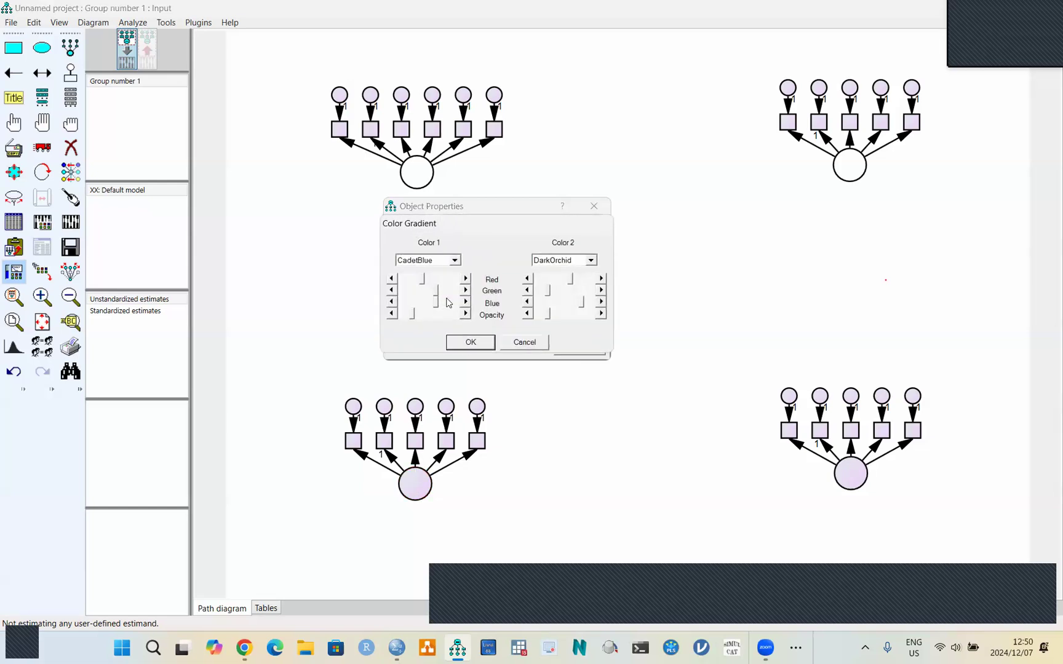
pyautogui.click(434, 260)
pyautogui.press('w')
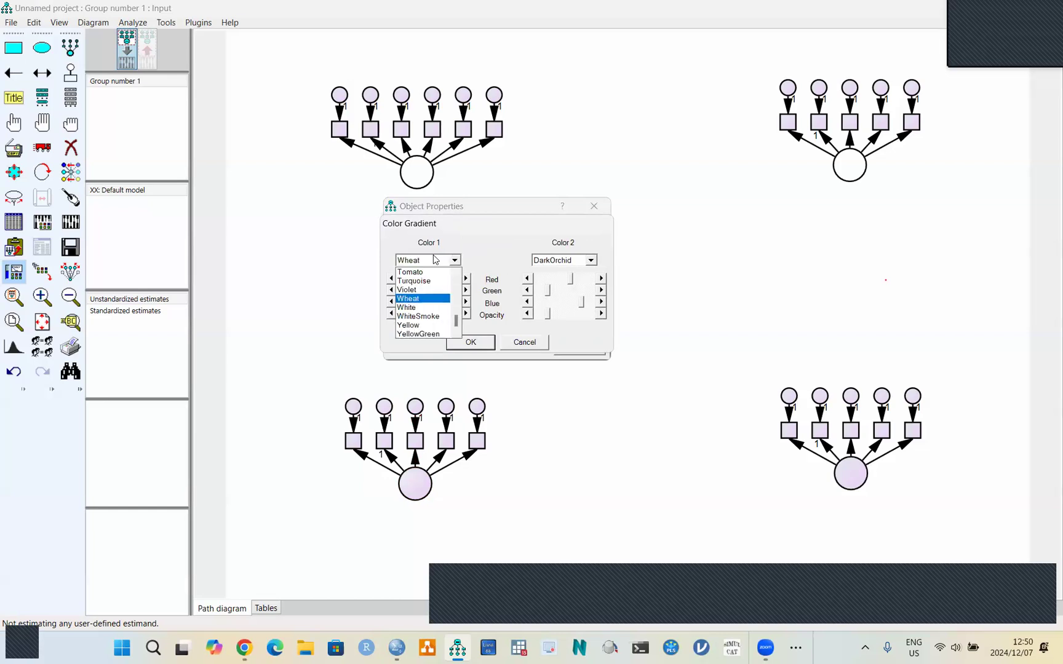
pyautogui.click(424, 308)
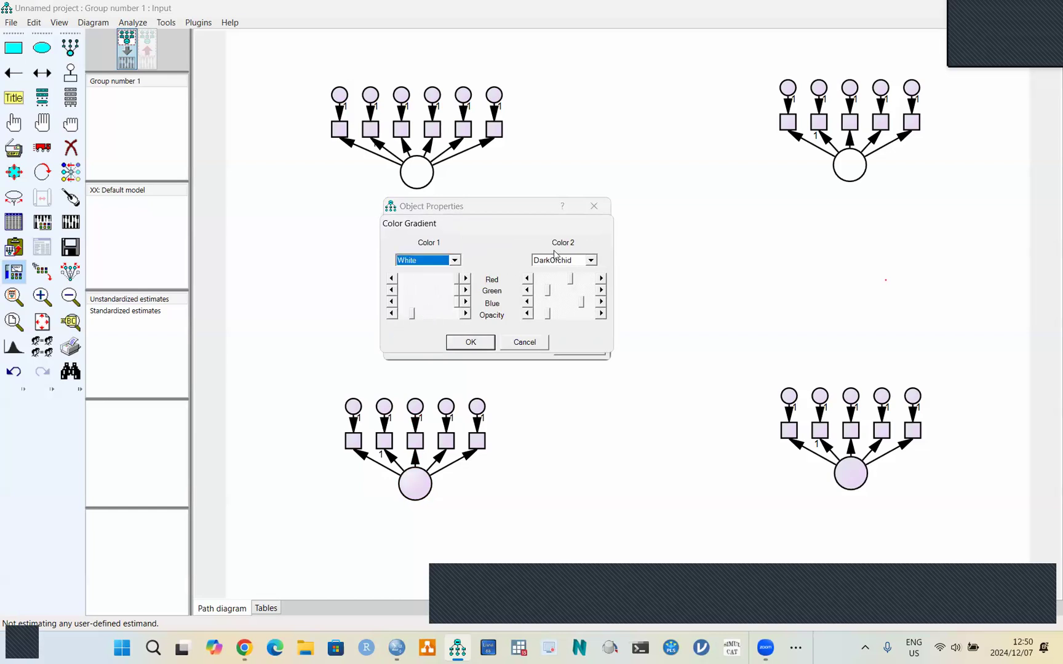
pyautogui.click(556, 260)
pyautogui.press('w')
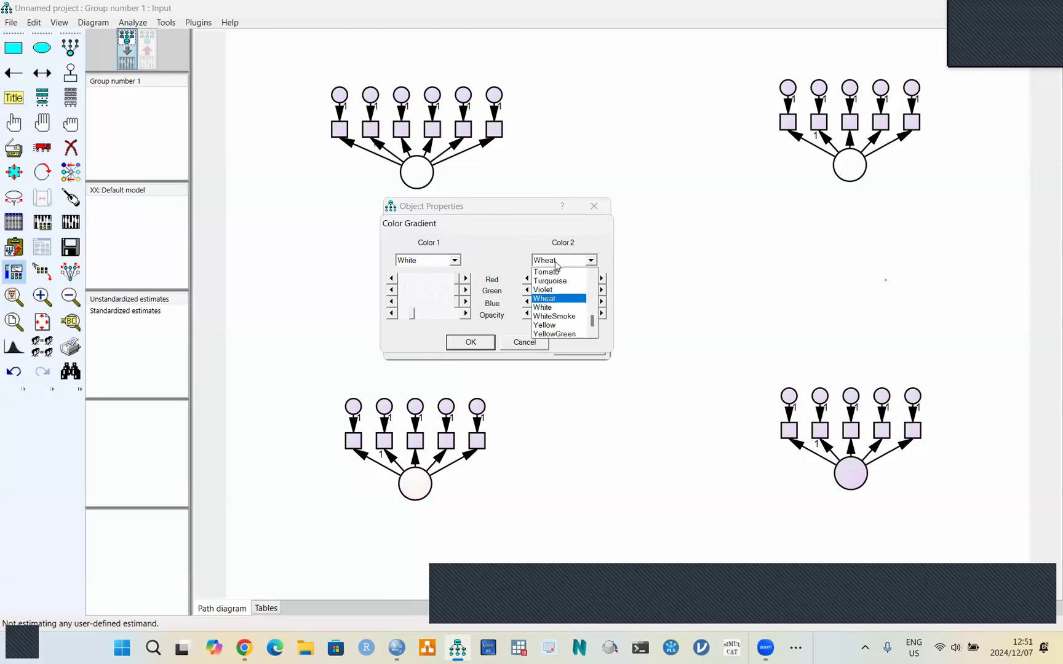
pyautogui.click(547, 308)
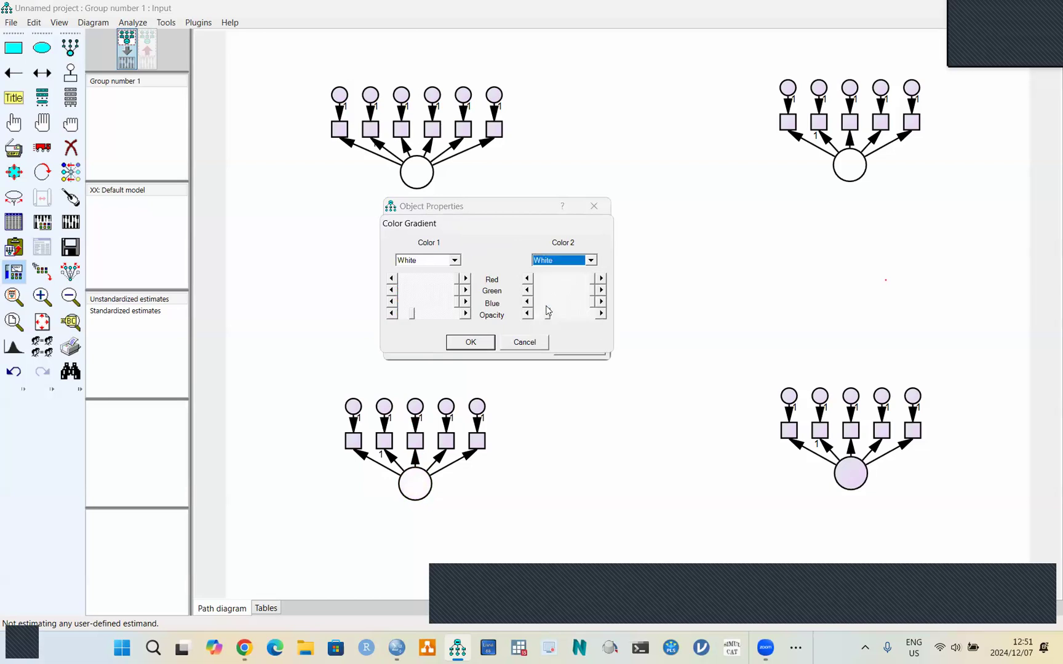
pyautogui.click(473, 342)
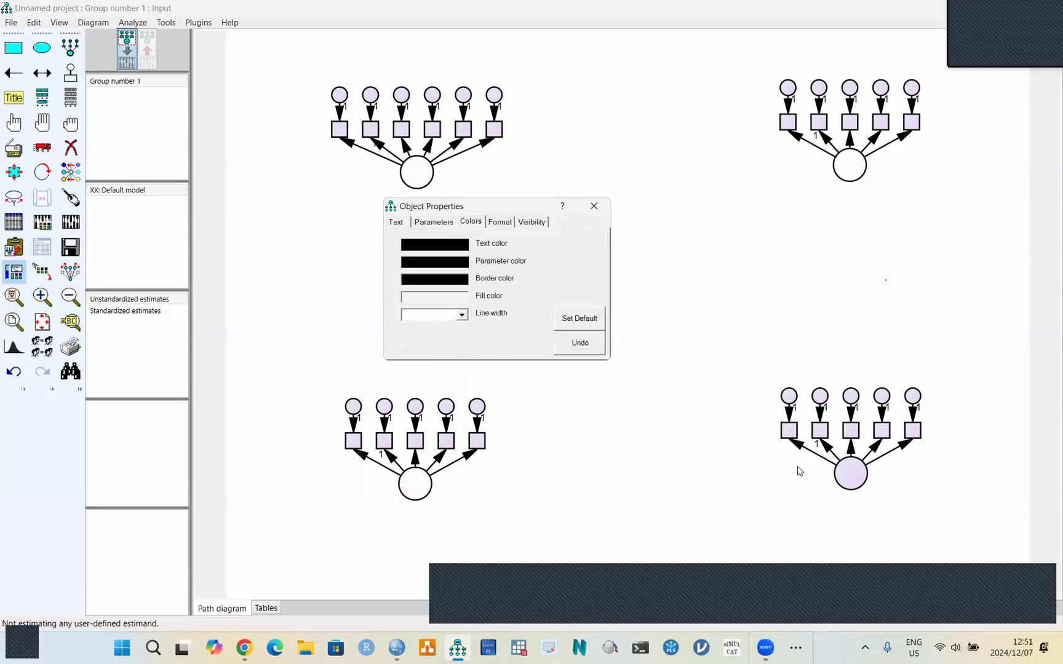
# - Set both fill gradient colors of the lower-right latent variable to White and close the object properties
pyautogui.click(851, 469)
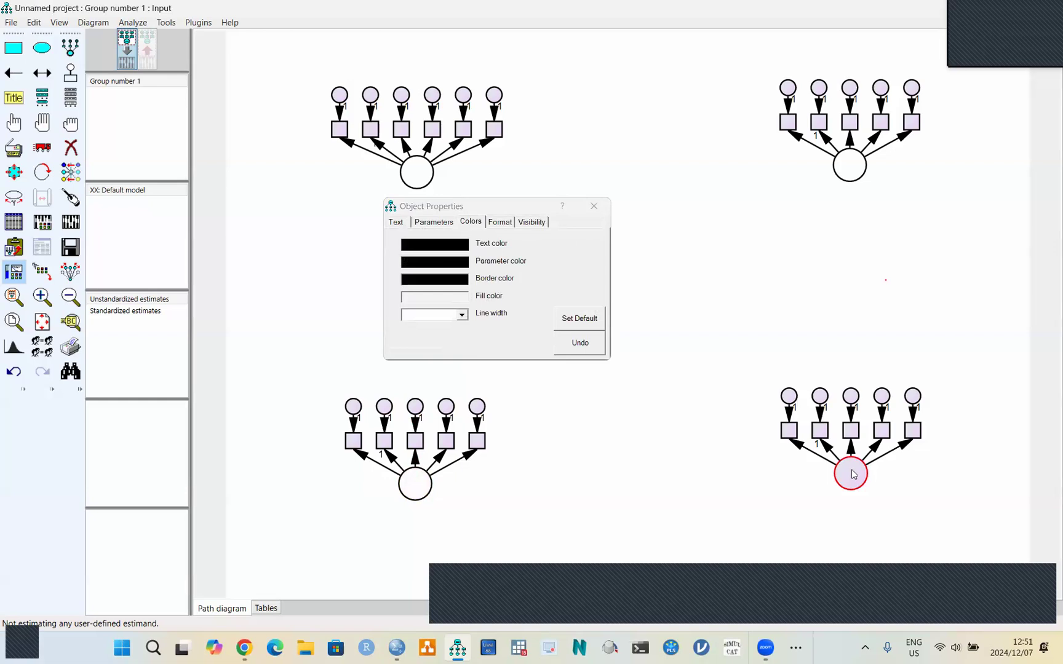
pyautogui.click(452, 299)
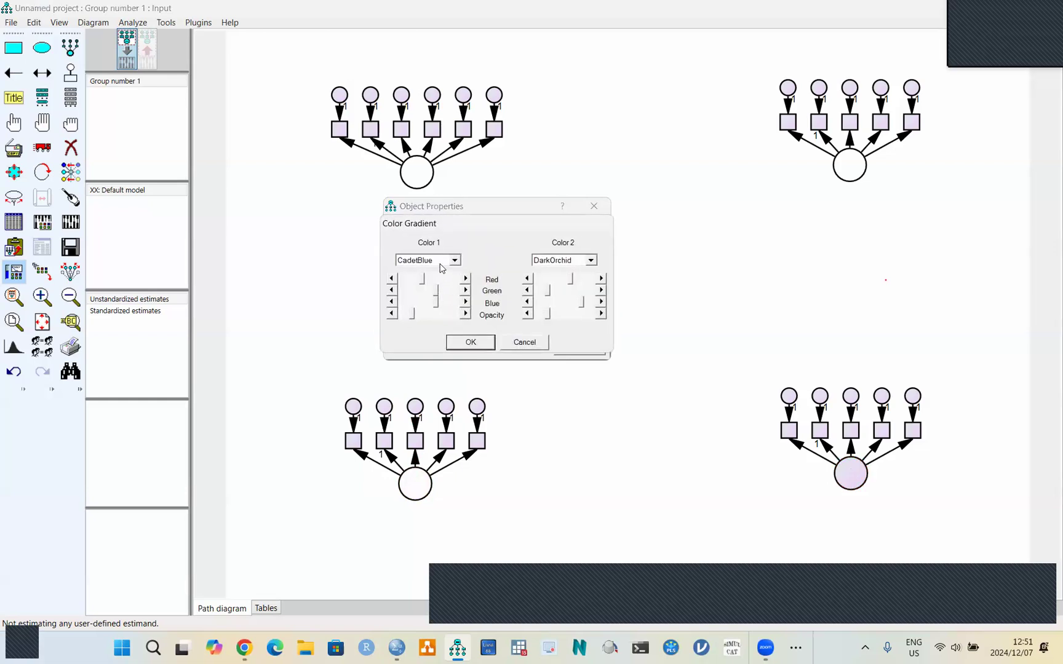
pyautogui.click(440, 264)
pyautogui.press('w')
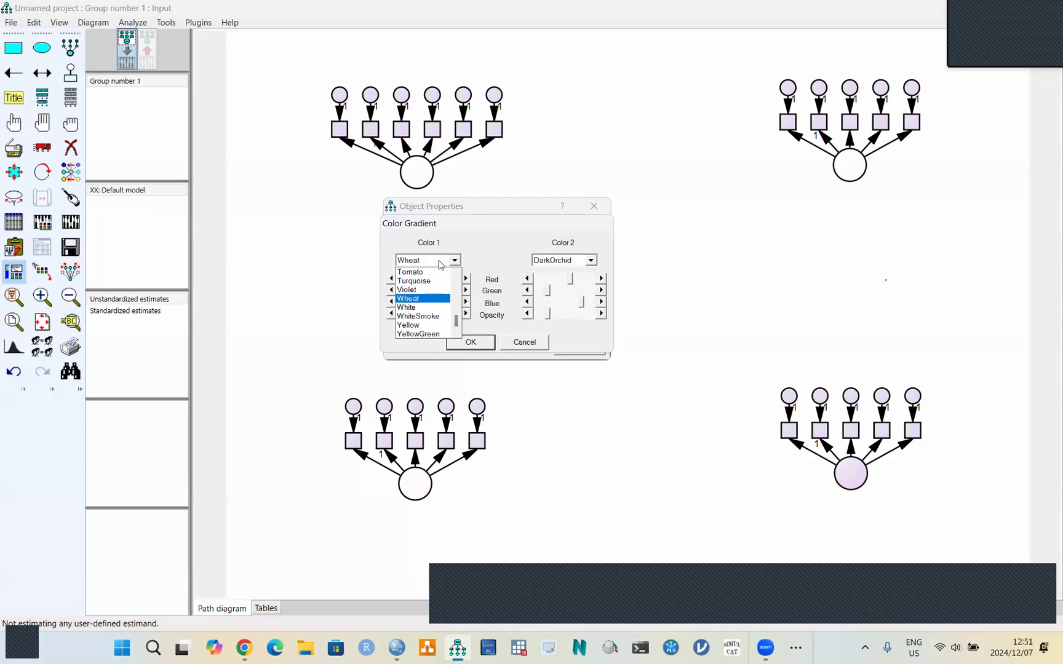
pyautogui.click(425, 307)
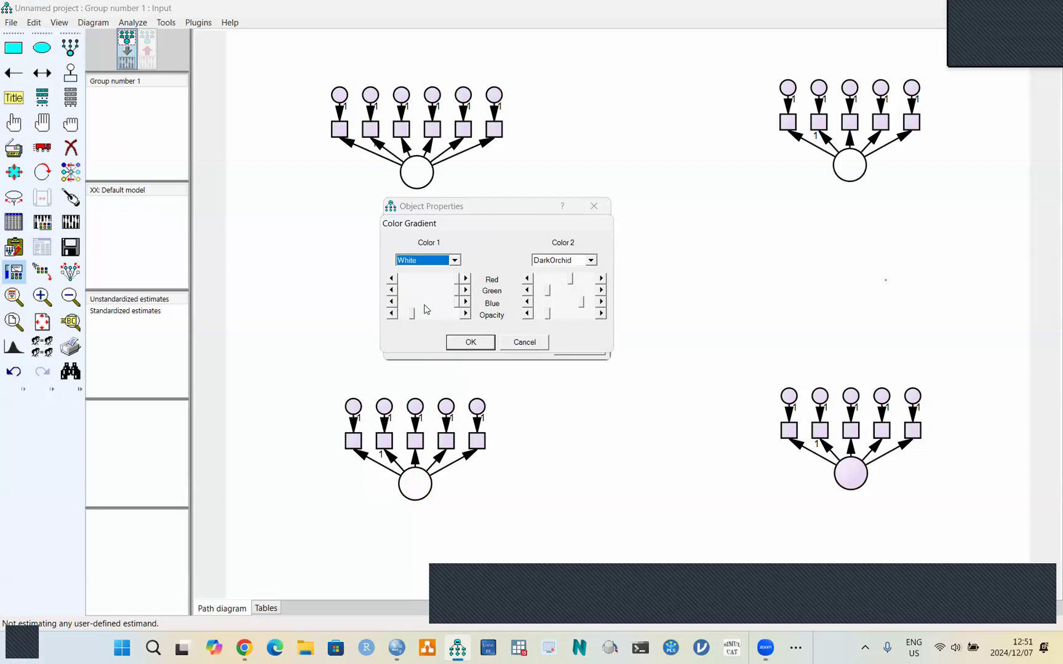
pyautogui.click(565, 263)
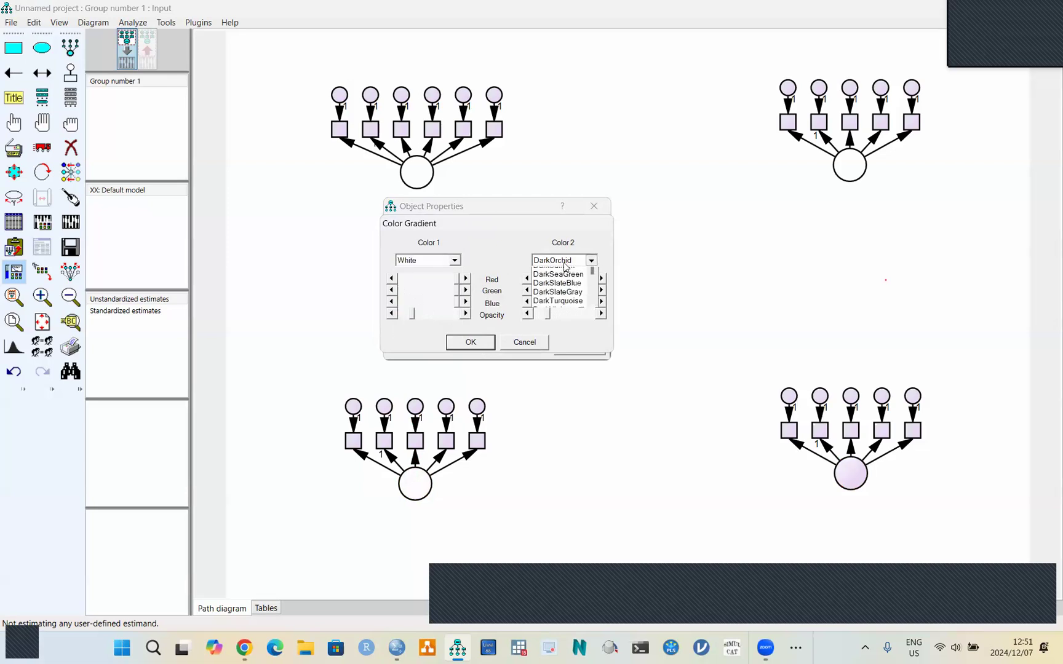
pyautogui.press('w')
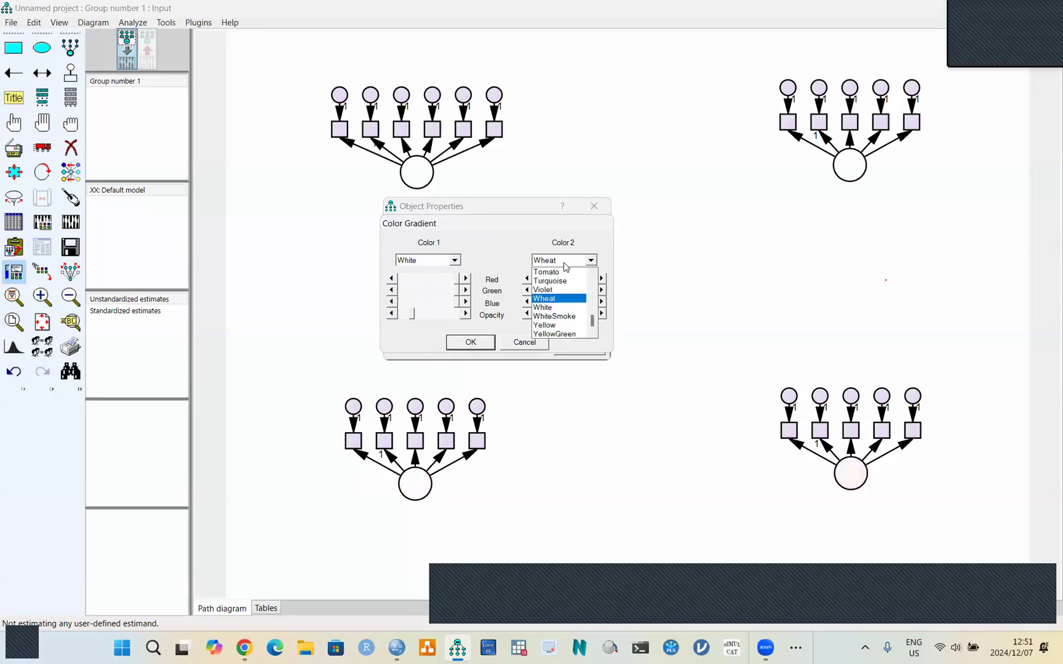
pyautogui.click(551, 307)
pyautogui.click(479, 343)
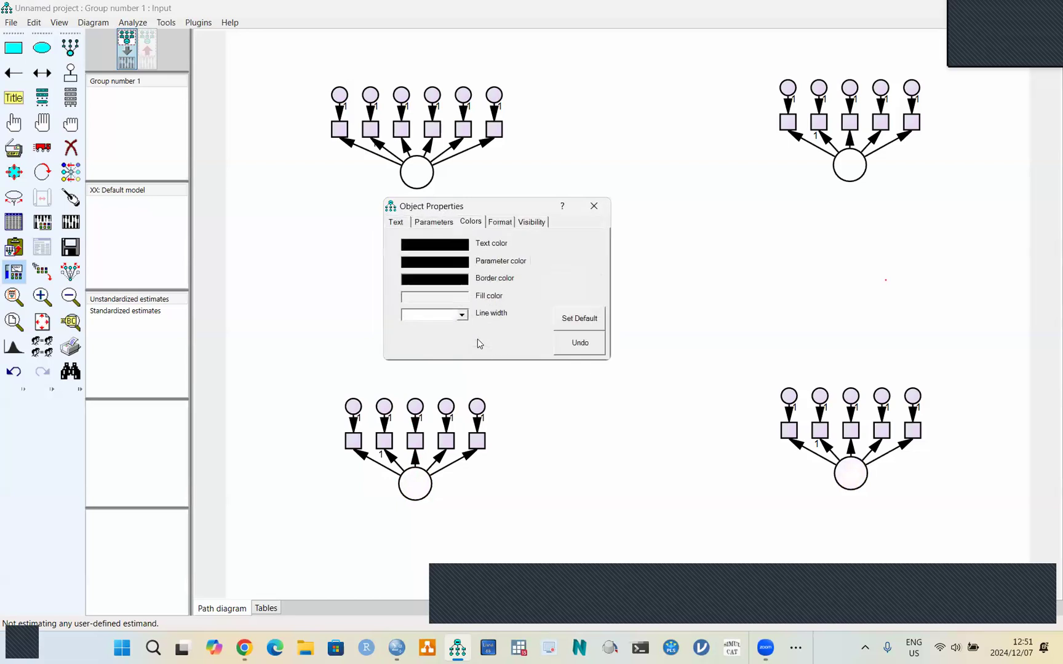
pyautogui.click(595, 206)
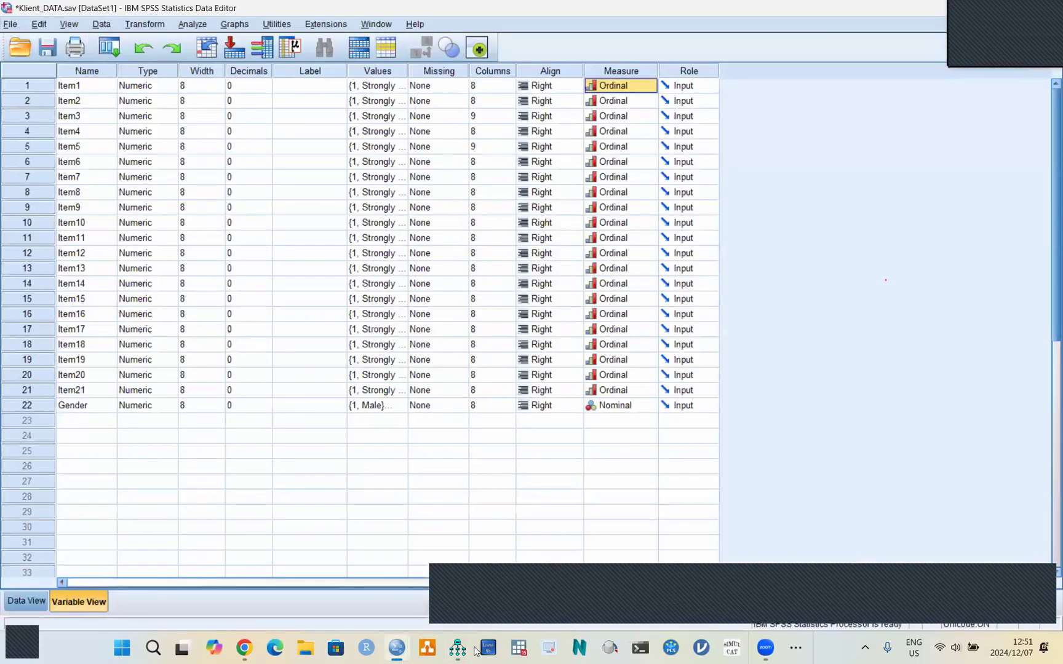
# - Return to the Amos path diagram and individually select all four latent variable circles
pyautogui.moveTo(465, 651)
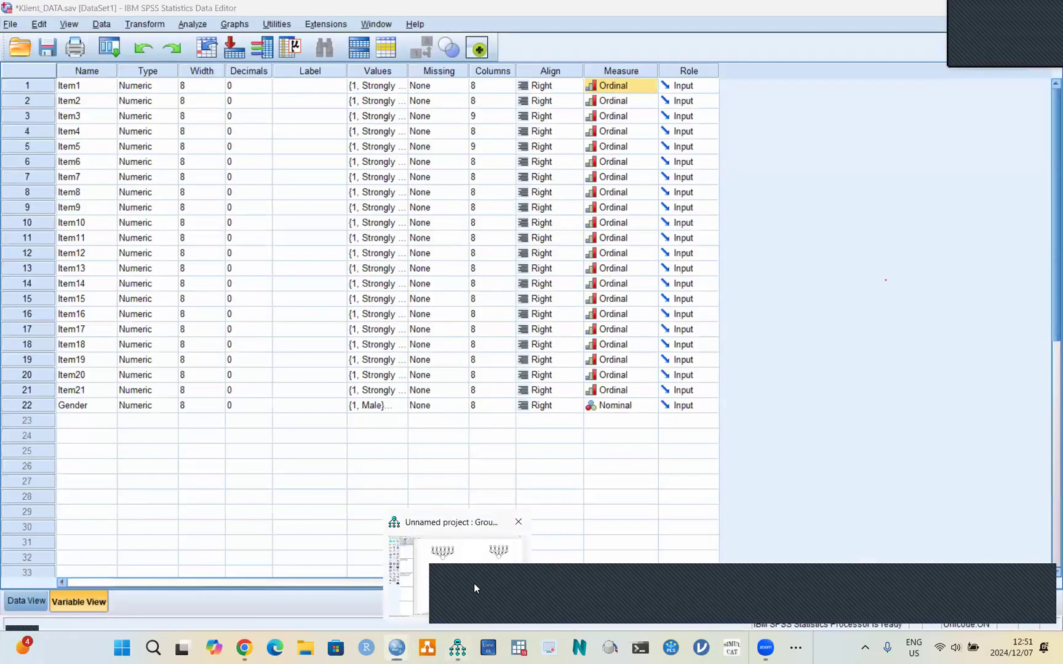
pyautogui.click(473, 583)
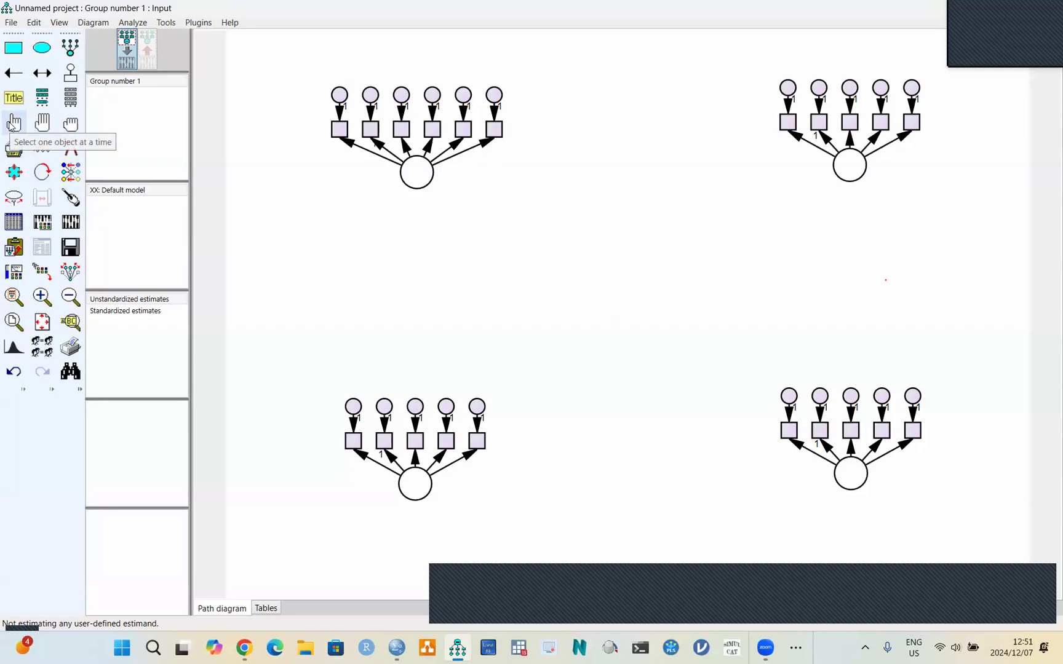
pyautogui.click(12, 123)
pyautogui.click(422, 173)
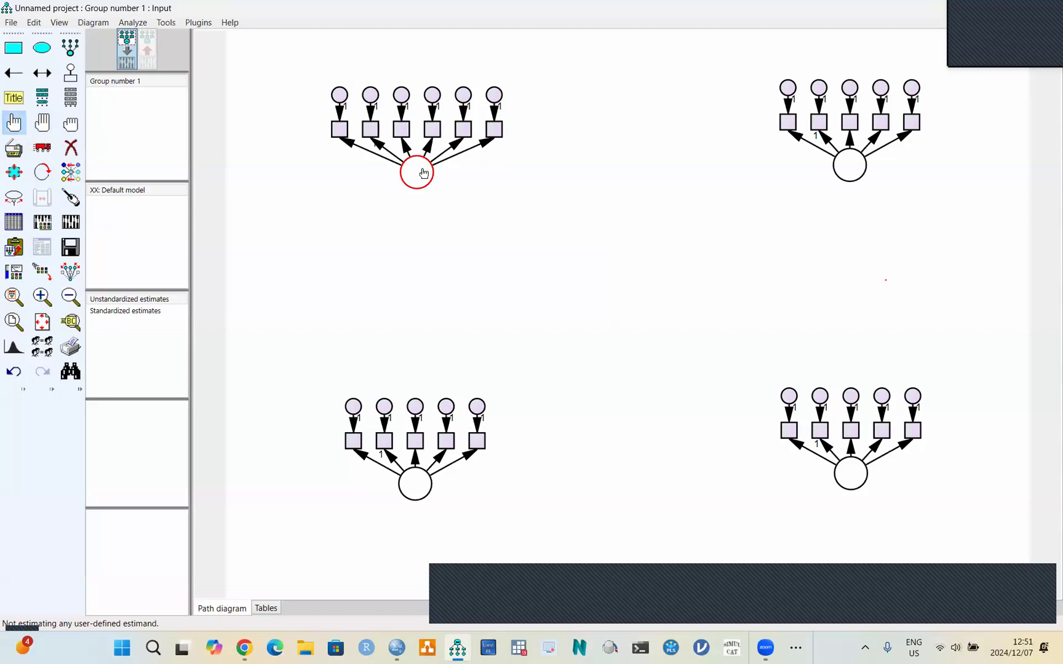
pyautogui.click(841, 163)
pyautogui.click(420, 490)
pyautogui.click(853, 476)
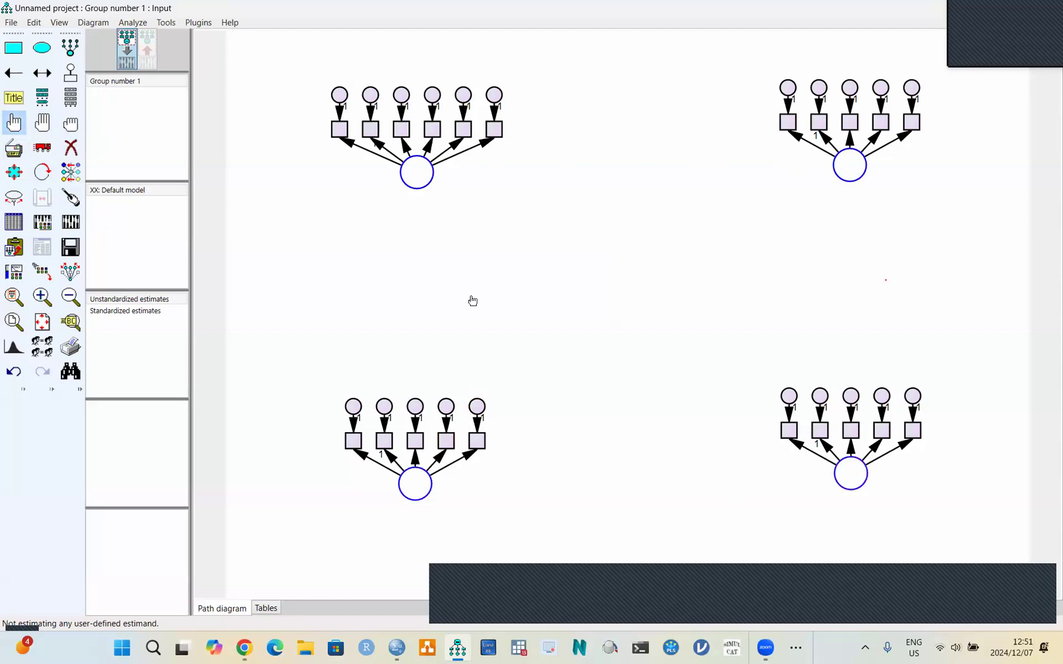
# - Reshape the four selected latent variable circles into wide ellipses and deselect them
pyautogui.click(15, 173)
pyautogui.moveTo(425, 176); pyautogui.dragTo(452, 185)
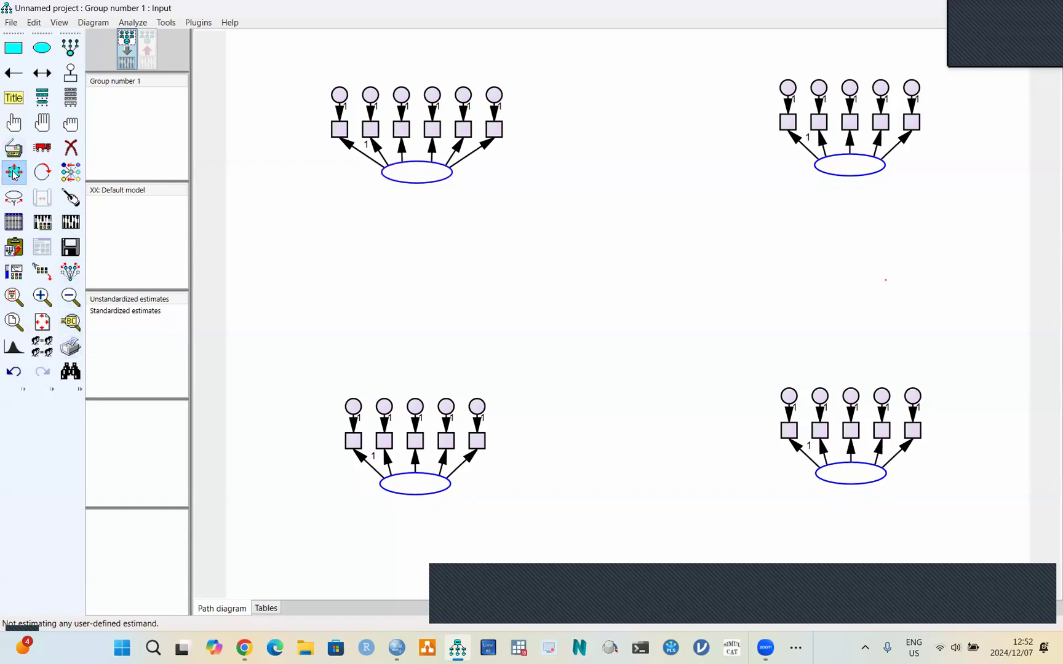
pyautogui.click(72, 125)
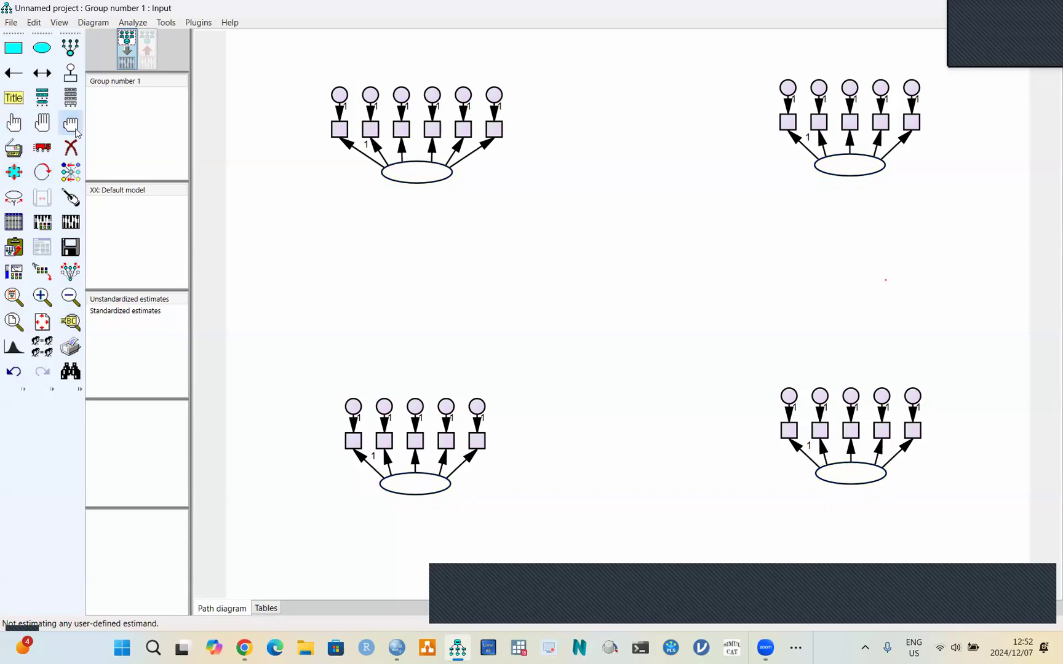
# - Name the latent variable with six indicators F1 and set its font style to bold
pyautogui.rightClick(423, 175)
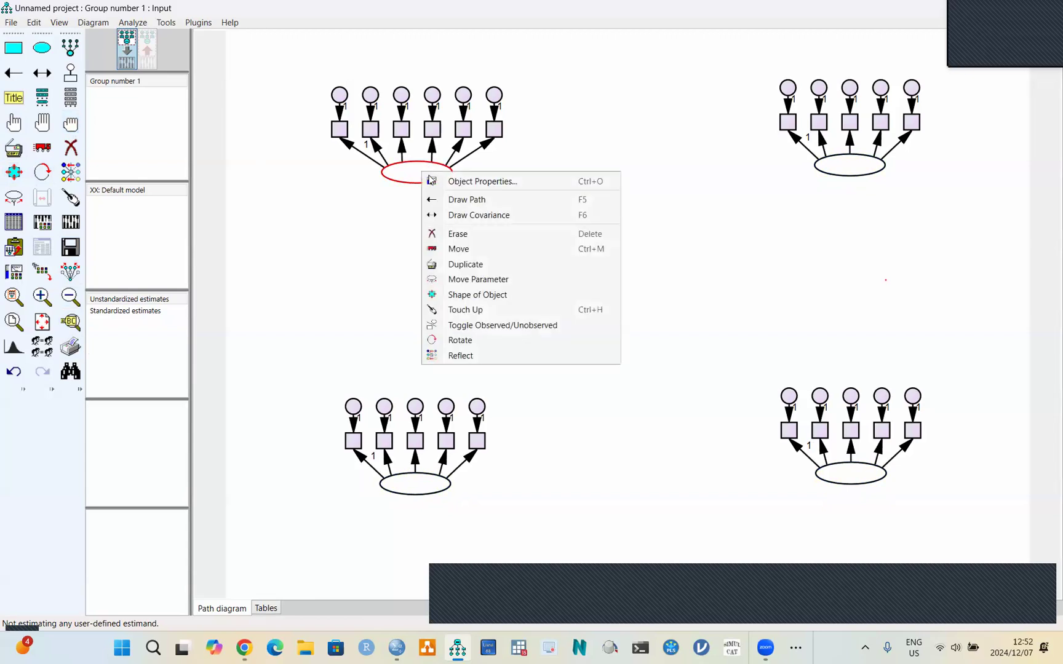
pyautogui.click(479, 182)
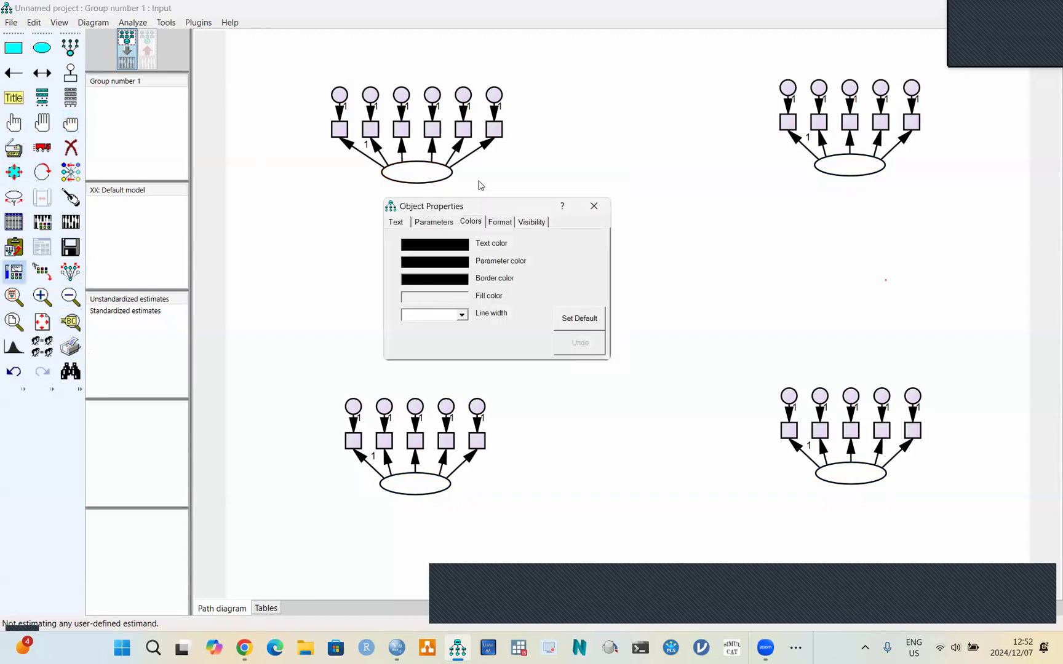
pyautogui.click(397, 222)
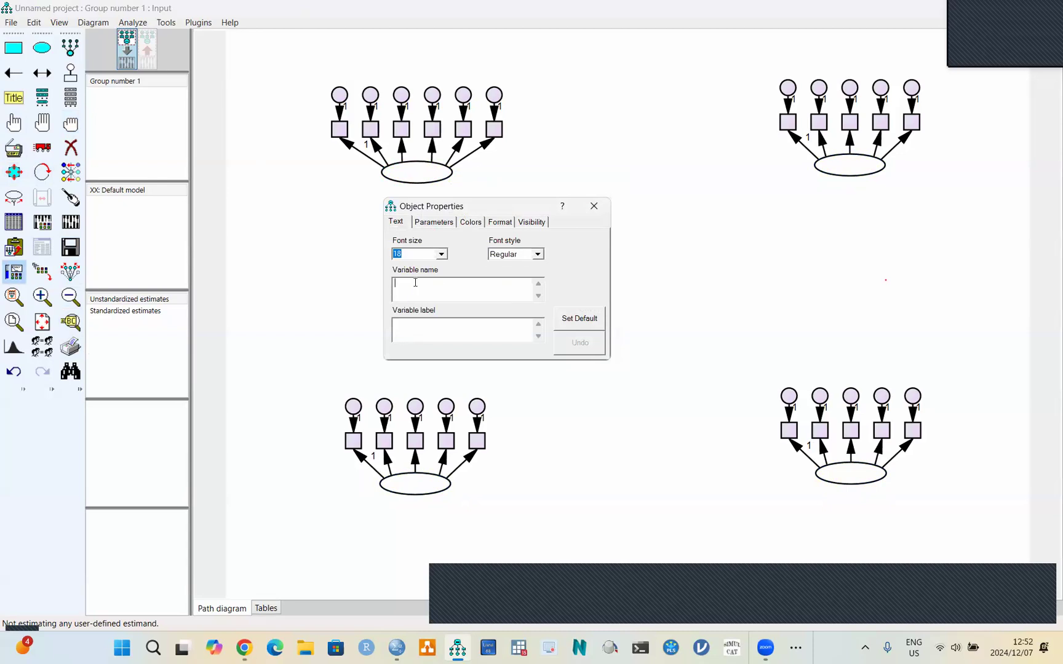
pyautogui.write('FI')
pyautogui.click(517, 254)
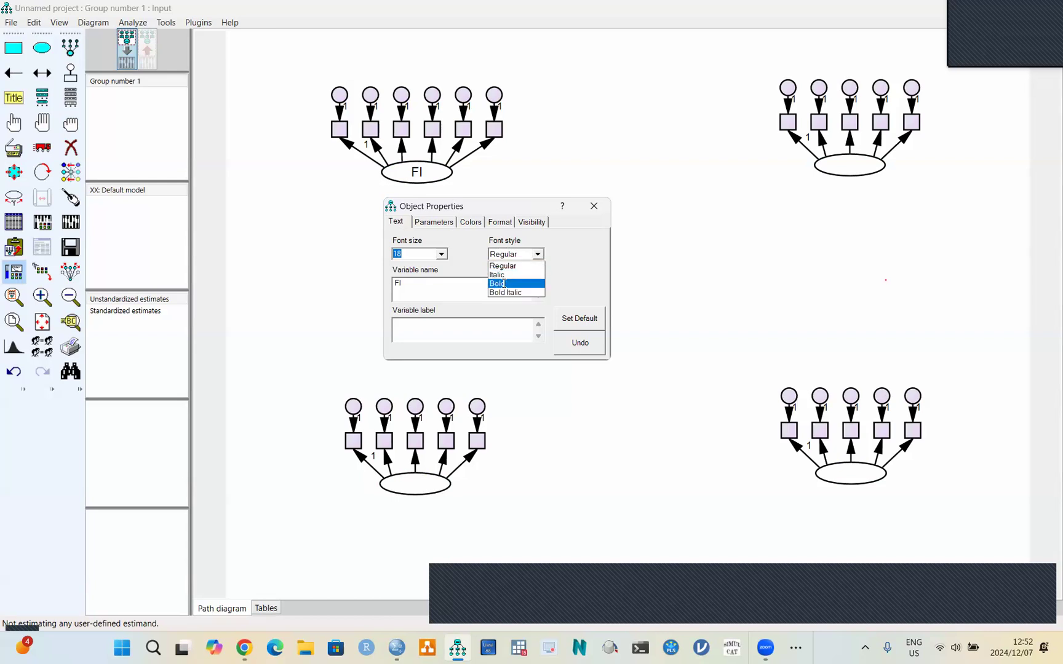
pyautogui.click(503, 284)
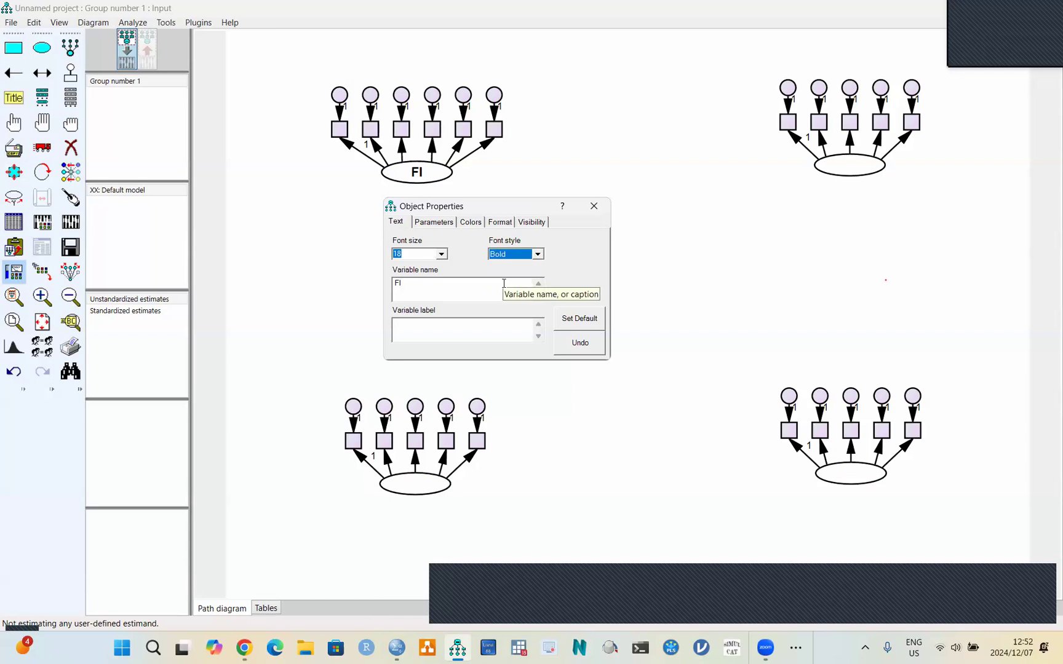
pyautogui.click(424, 290)
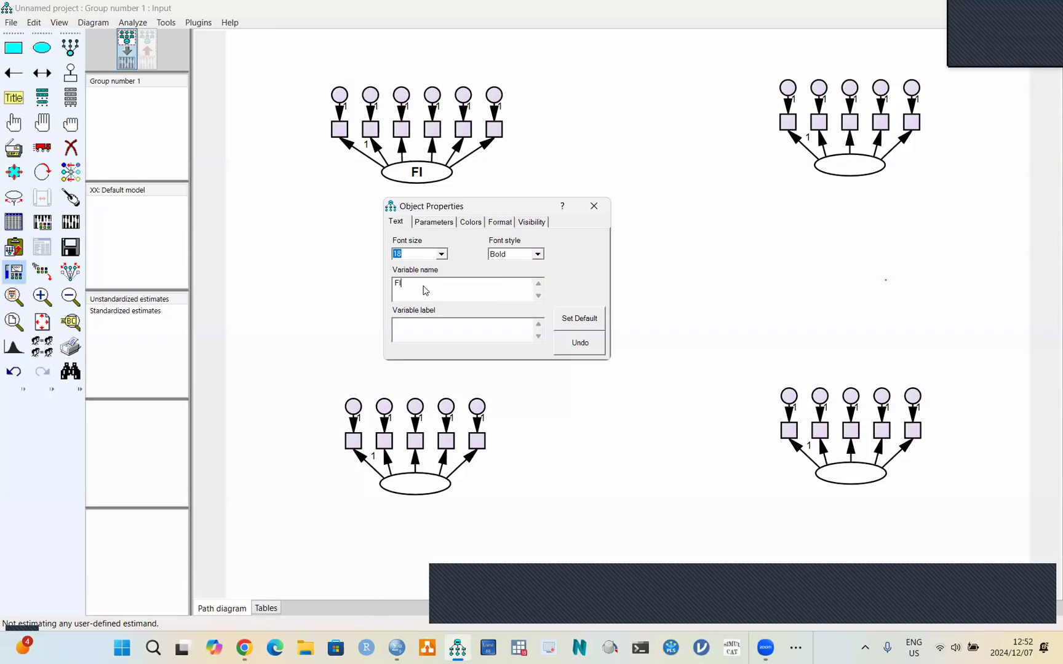
pyautogui.press('BackSpace')
pyautogui.write('1')
# - Name the latent variable directly below F1 F2 and set its font style to bold
pyautogui.click(425, 489)
pyautogui.write('F2')
pyautogui.click(514, 255)
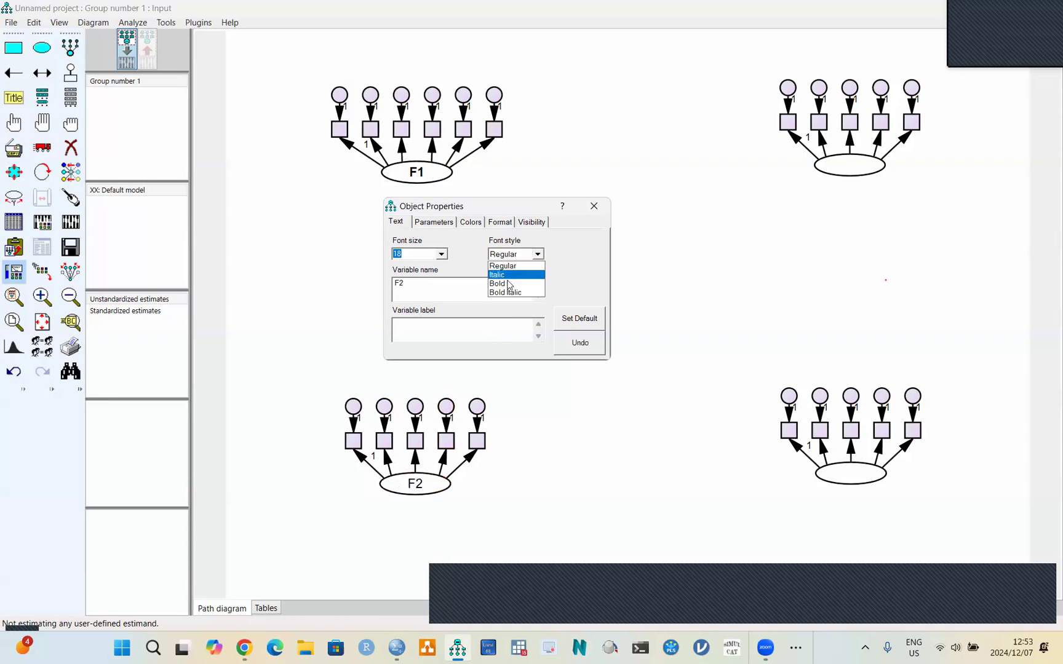
pyautogui.click(508, 284)
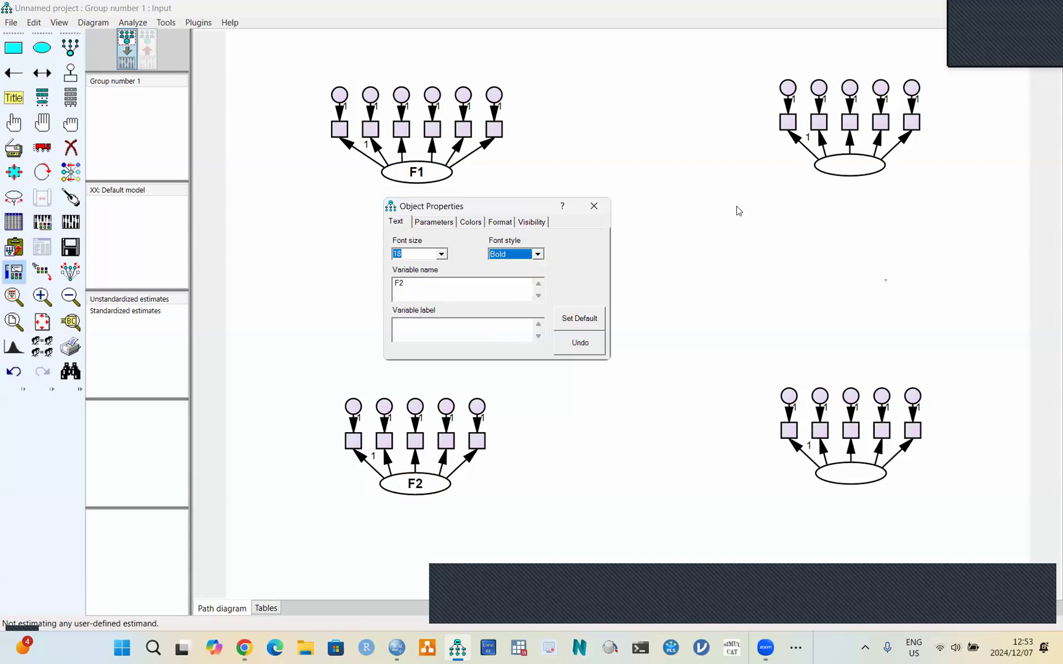
# - Name the unnamed latent variable across from F1 F3 and set its font style to bold
pyautogui.click(844, 172)
pyautogui.click(454, 288)
pyautogui.write('F3')
pyautogui.click(499, 253)
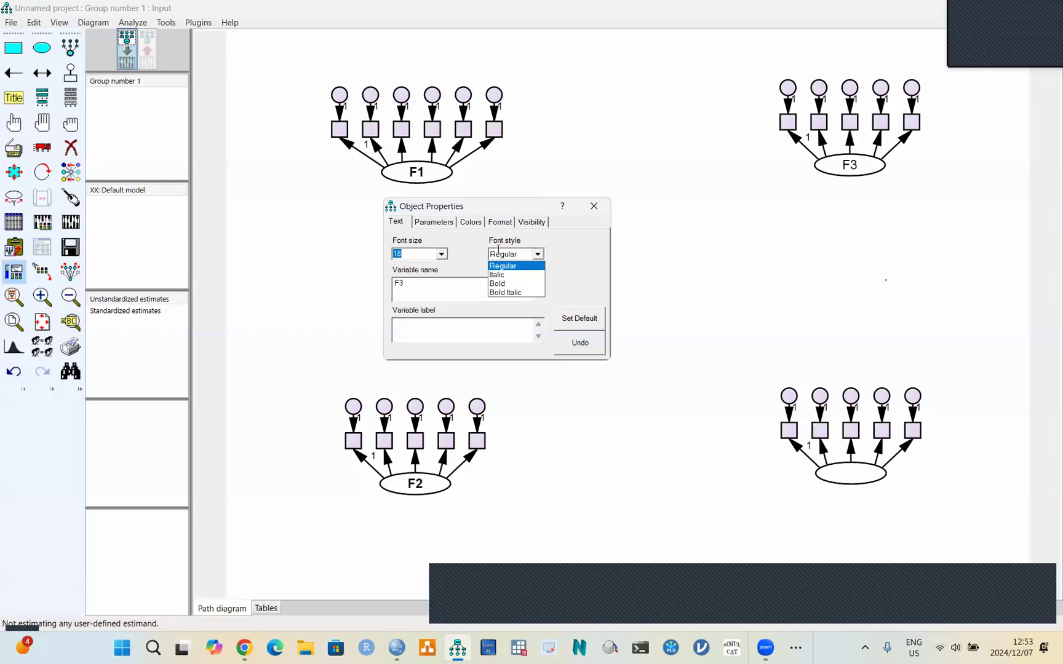
pyautogui.click(503, 284)
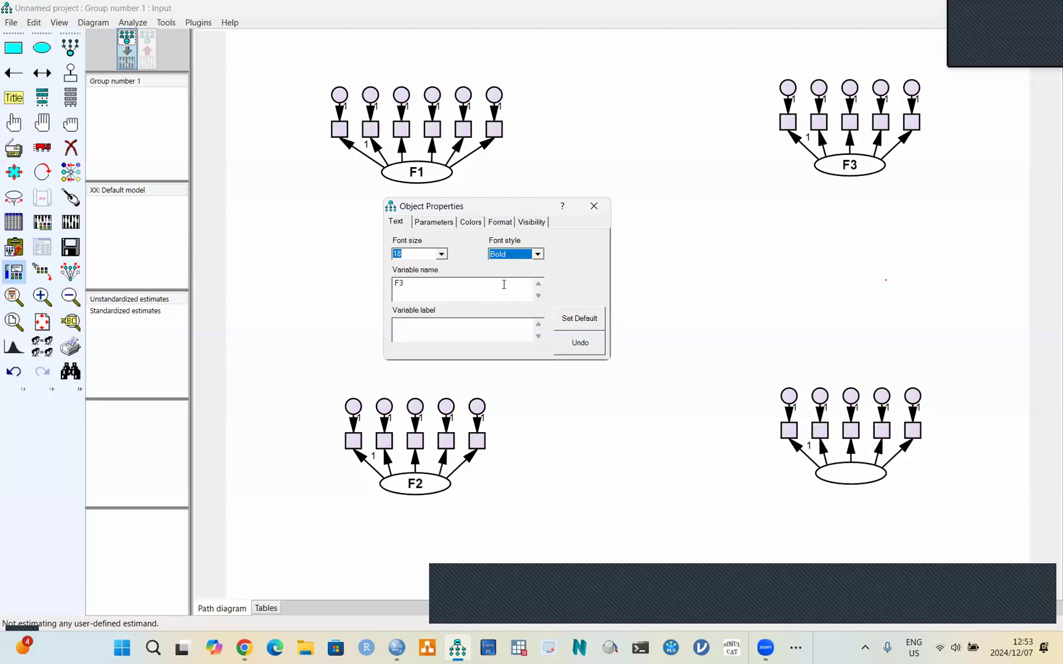
pyautogui.click(441, 255)
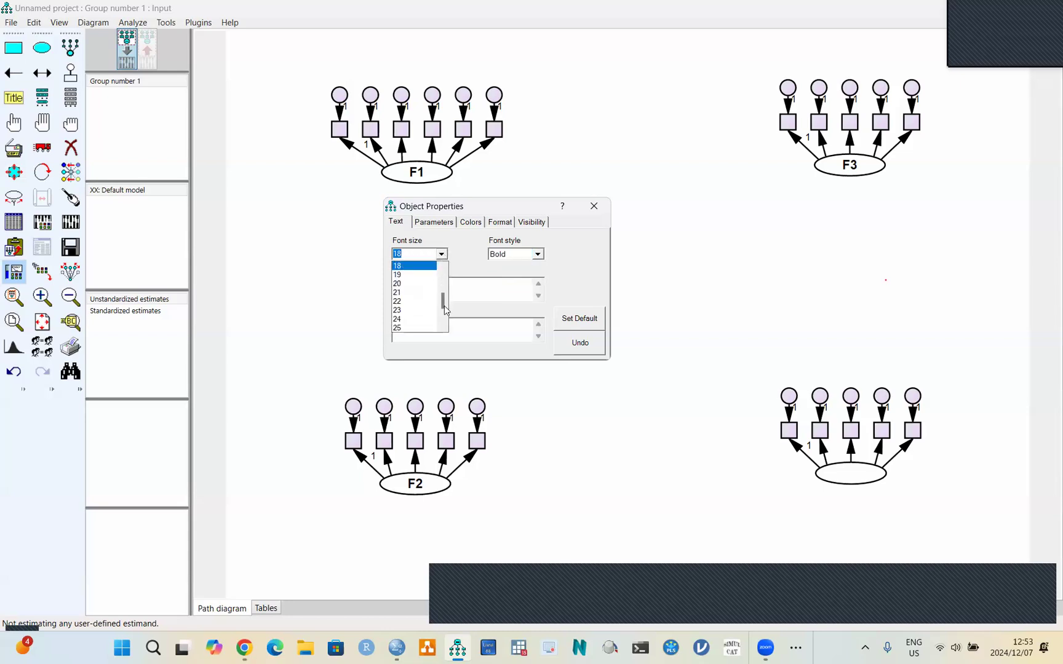
pyautogui.click(442, 255)
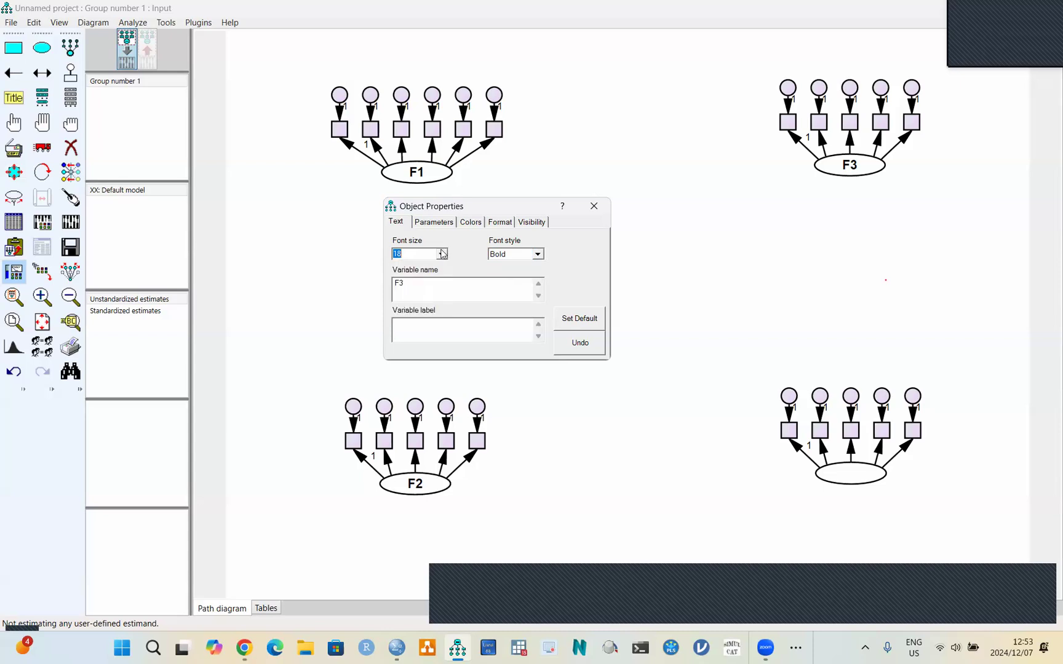
# - Name the last unnamed latent variable F4 in bold and close its object properties
pyautogui.click(836, 475)
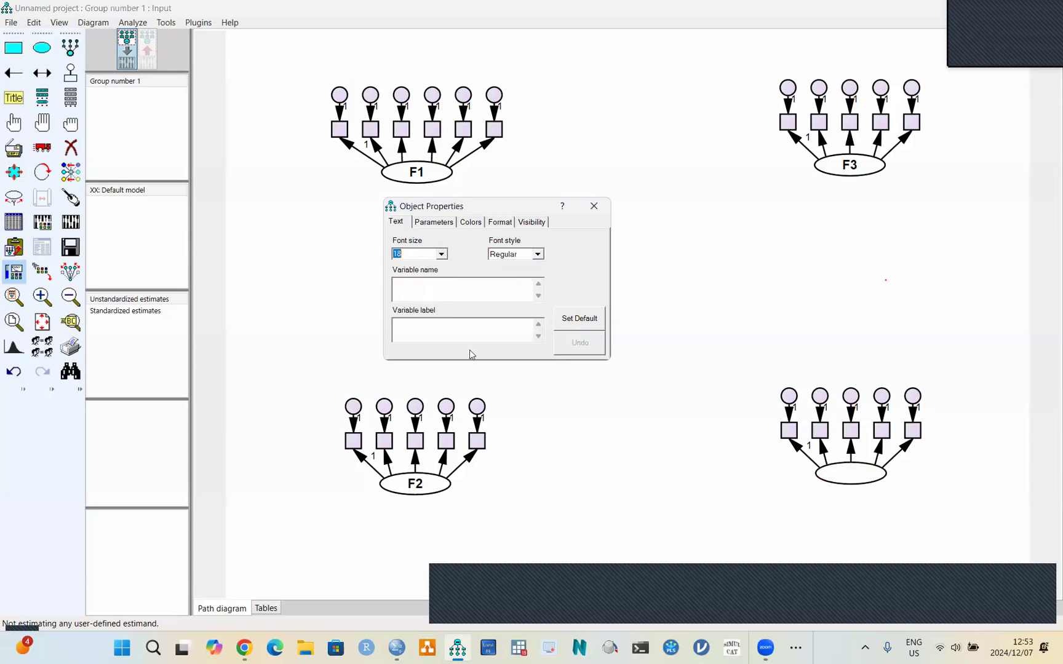
pyautogui.click(424, 290)
pyautogui.write('F4')
pyautogui.click(515, 254)
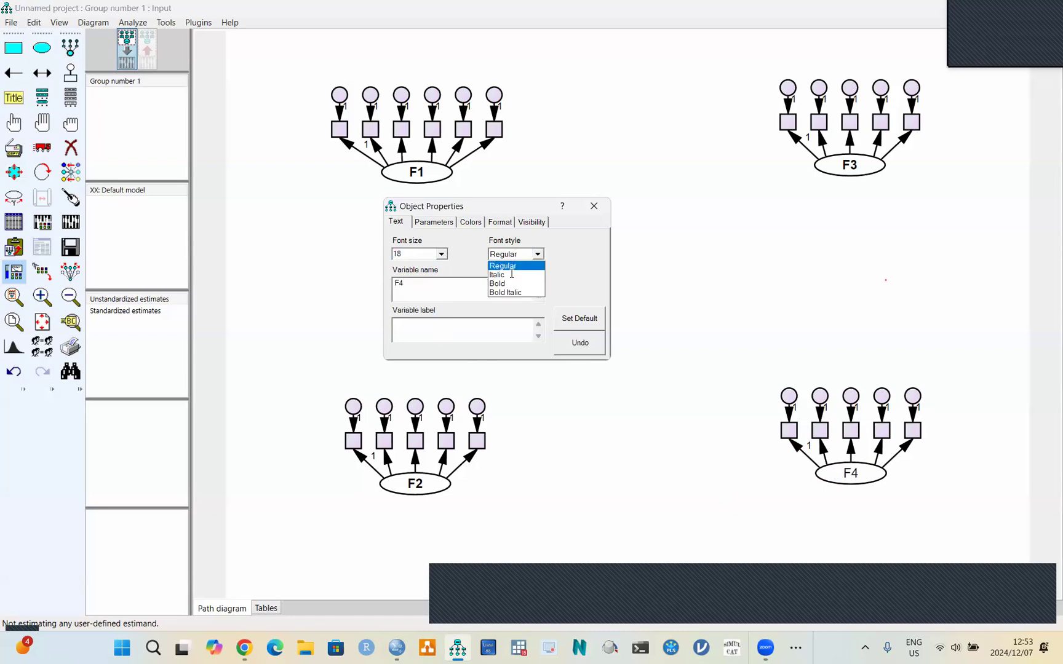
pyautogui.click(510, 282)
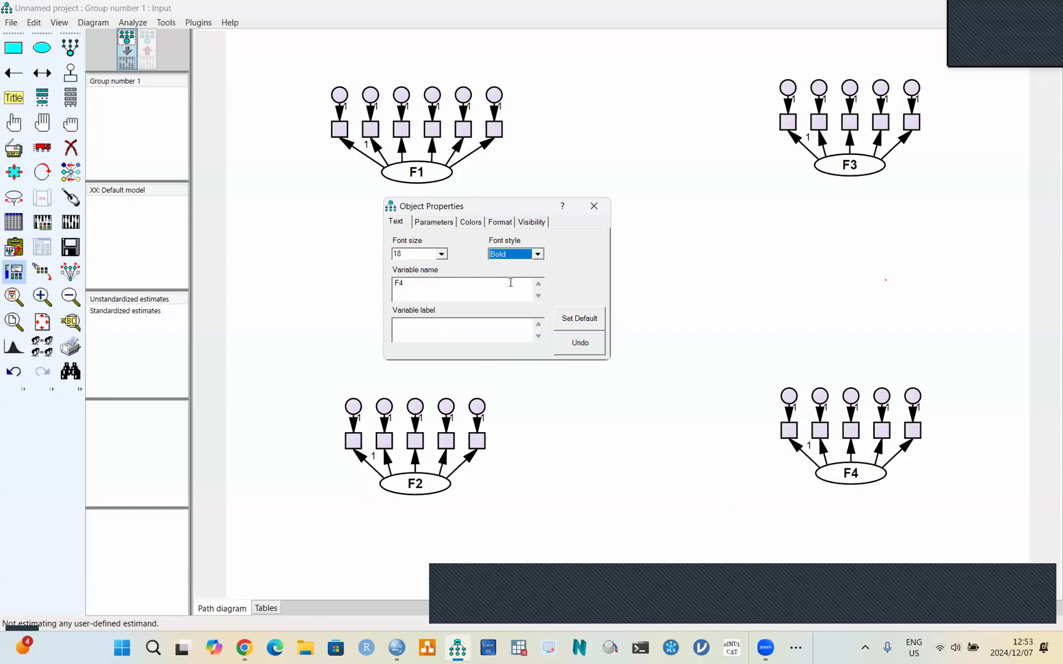
pyautogui.click(594, 207)
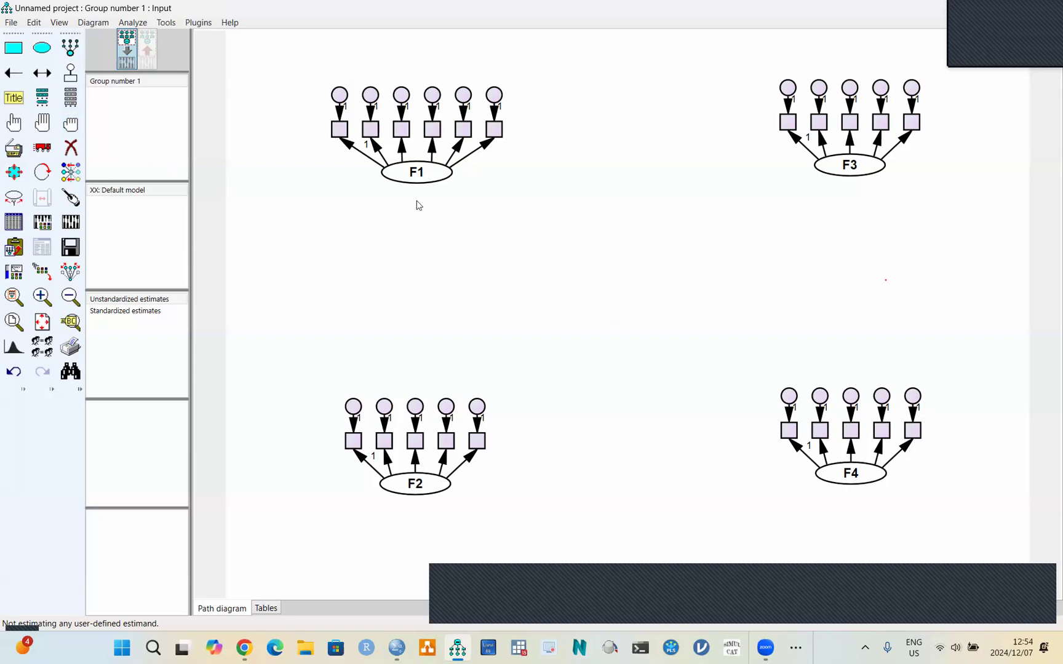
# - Touch up the path arrows around the latent variables F1, F2, F4 and F3
pyautogui.click(73, 199)
pyautogui.click(424, 176)
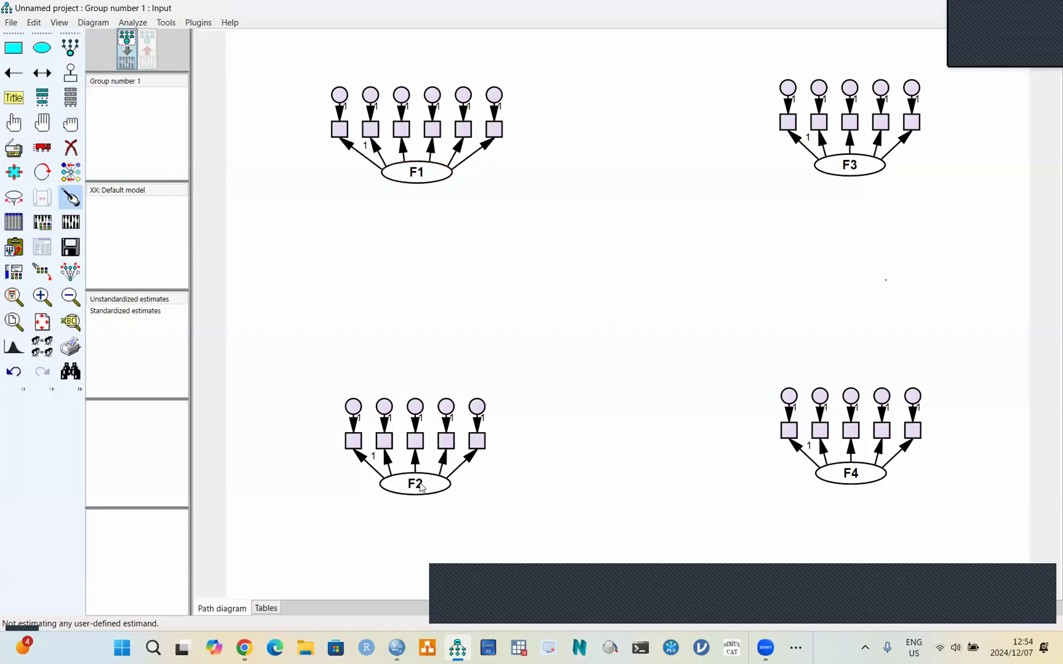
pyautogui.click(416, 485)
pyautogui.click(849, 468)
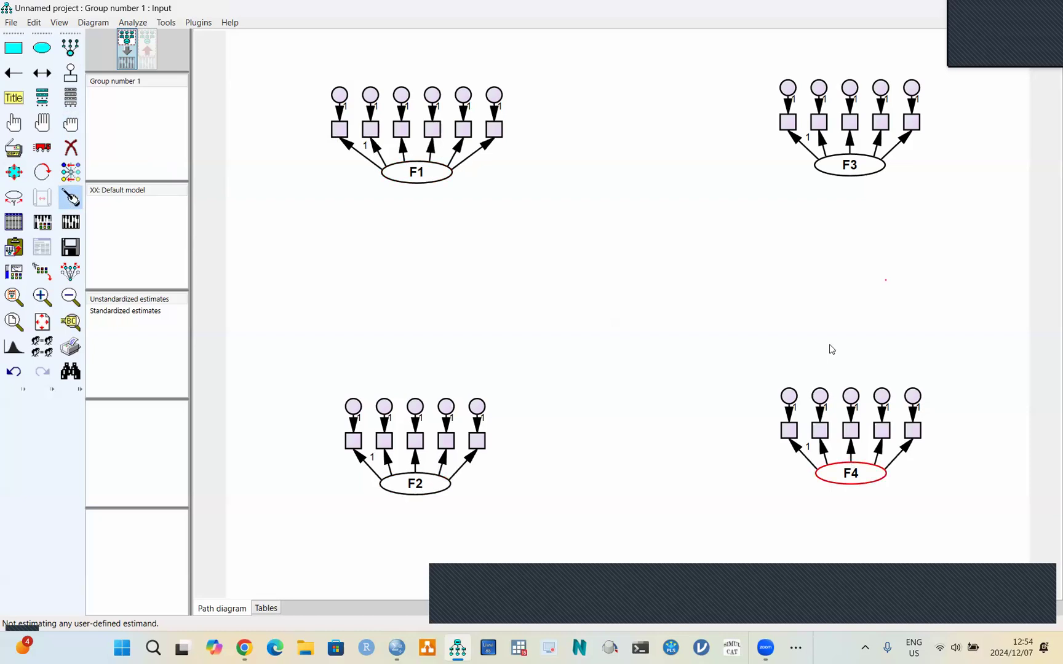
pyautogui.click(849, 172)
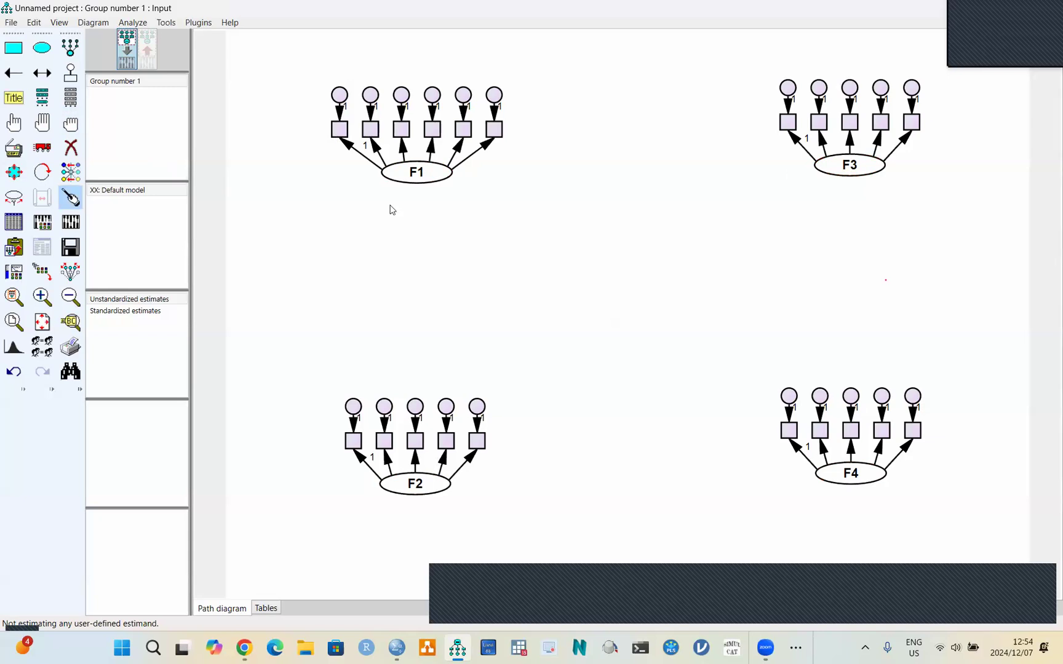
# - Try rotating F1's indicators around the latent variable through its different orientations, returning them above the ellipse
pyautogui.click(72, 197)
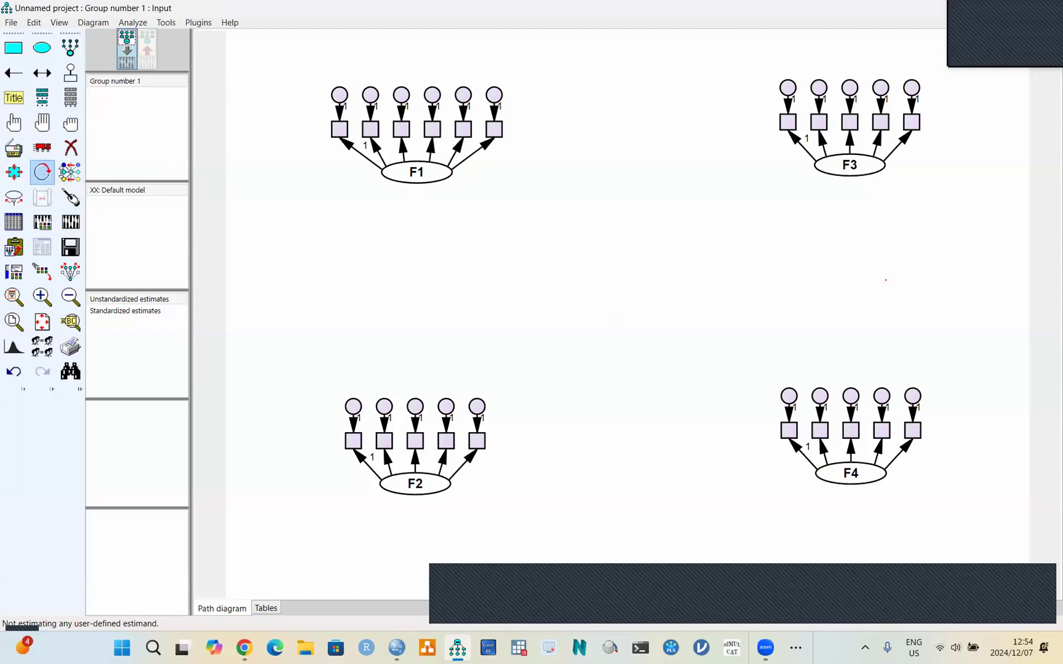
pyautogui.click(402, 171)
pyautogui.click(402, 171)
pyautogui.click(402, 171)
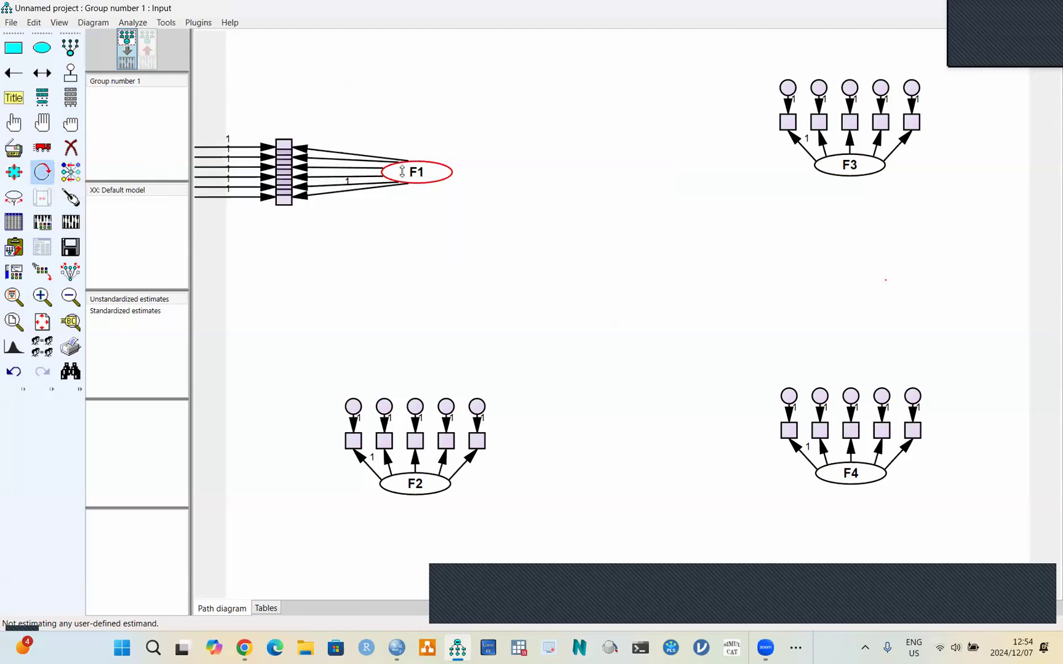
pyautogui.click(404, 172)
pyautogui.click(404, 172)
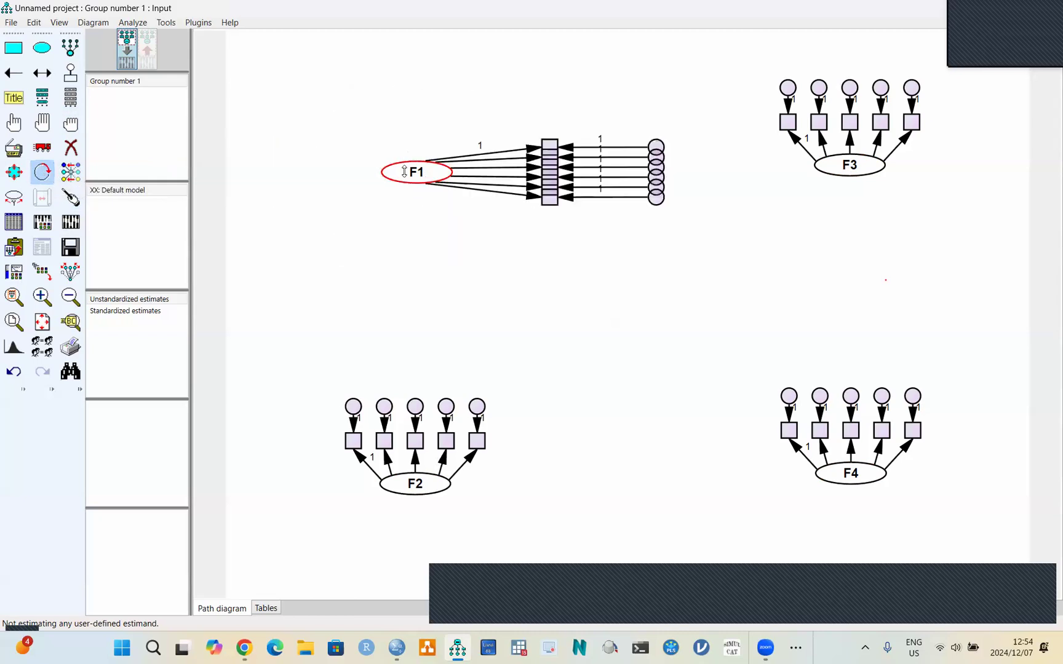
pyautogui.click(405, 172)
pyautogui.click(404, 172)
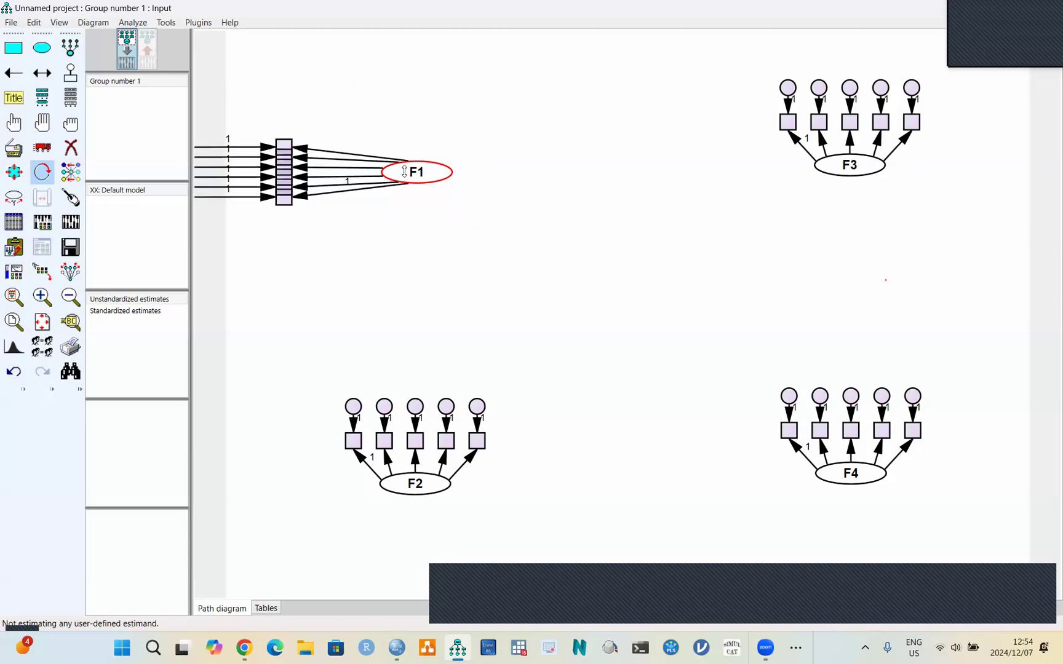
pyautogui.click(405, 171)
pyautogui.click(404, 172)
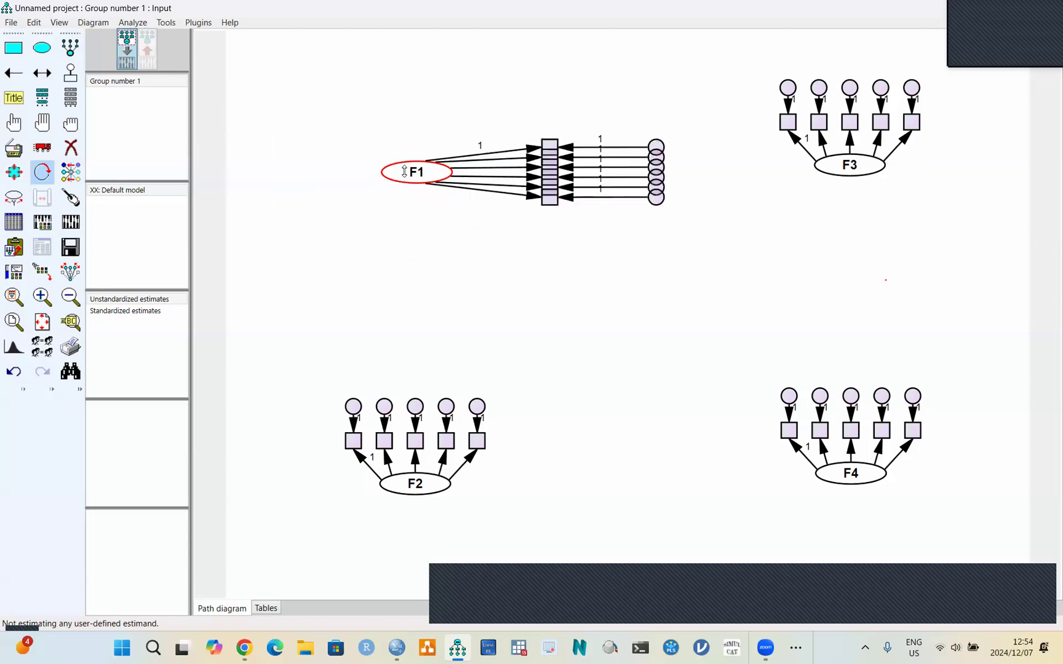
pyautogui.click(404, 172)
pyautogui.click(404, 172)
pyautogui.click(404, 172)
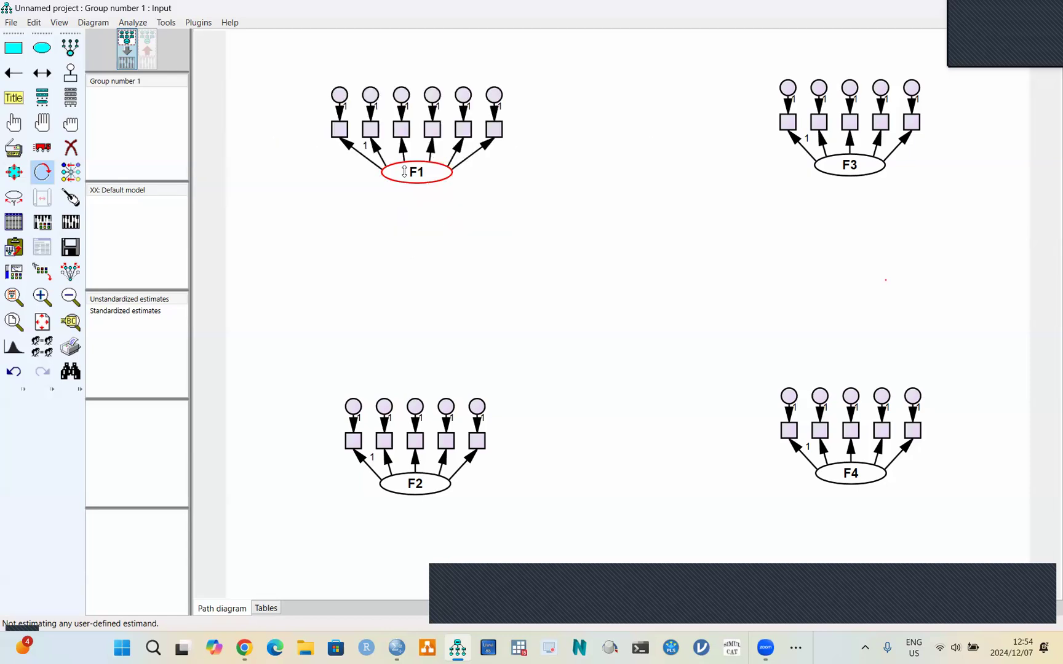
pyautogui.click(42, 175)
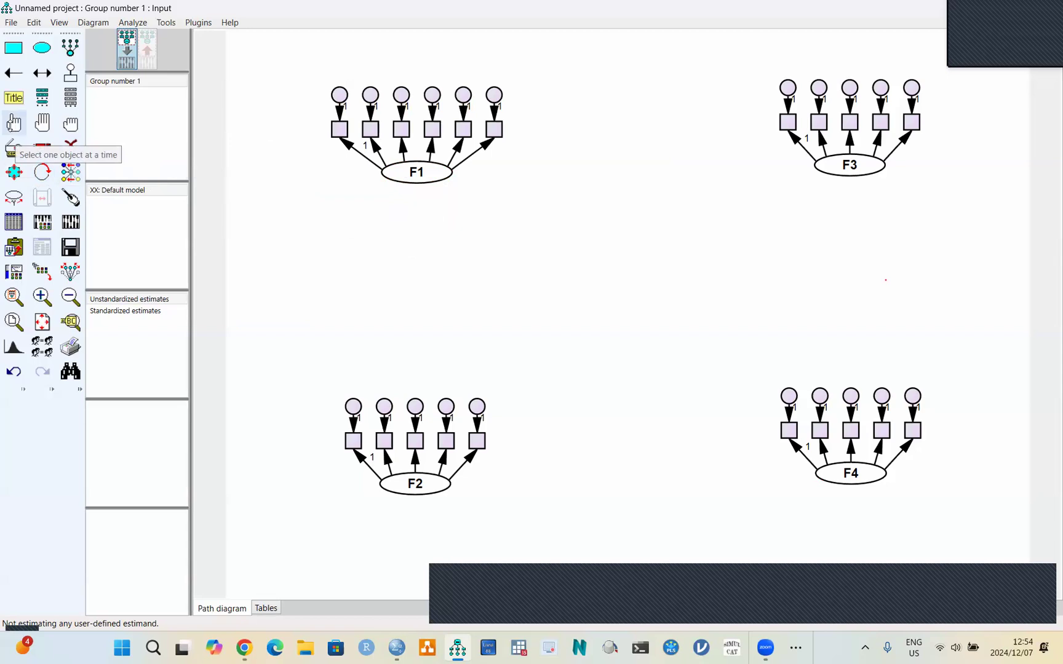
# - Select the six indicator boxes of F1 and widen them into rectangles
pyautogui.click(13, 124)
pyautogui.click(495, 132)
pyautogui.click(463, 130)
pyautogui.click(432, 130)
pyautogui.click(403, 128)
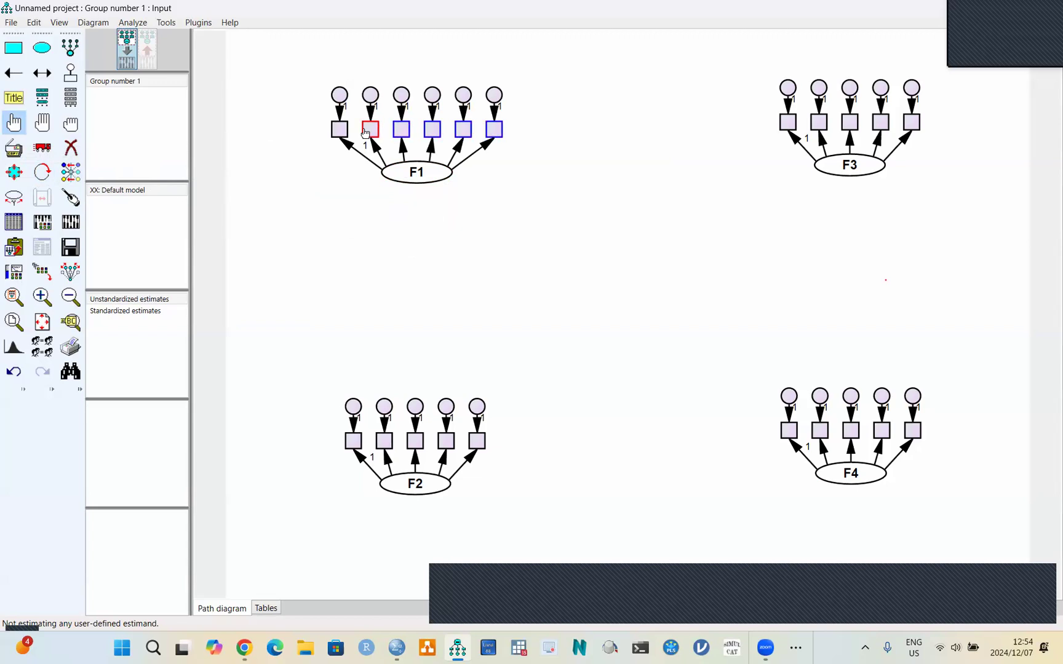
pyautogui.click(367, 131)
pyautogui.click(338, 131)
pyautogui.click(17, 174)
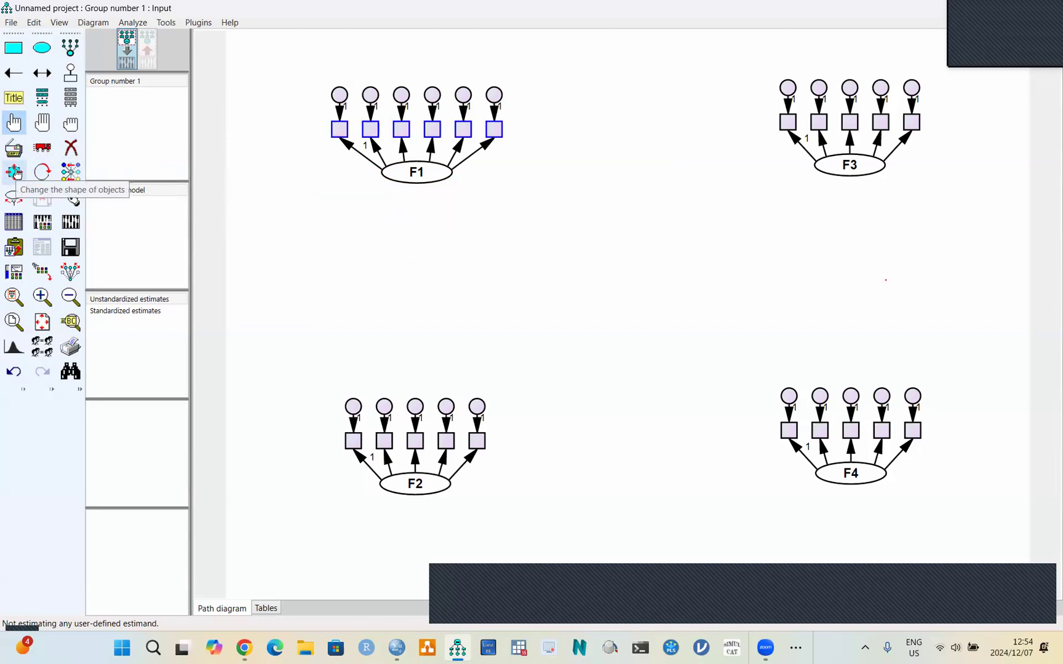
pyautogui.click(17, 174)
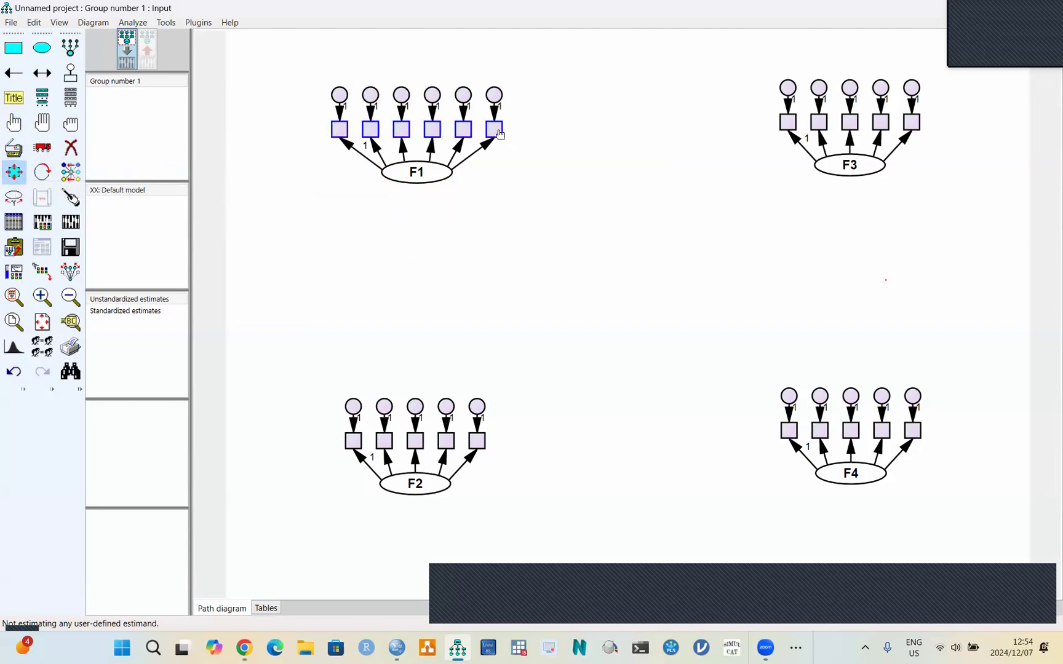
pyautogui.moveTo(498, 133)
pyautogui.mouseDown()
pyautogui.moveTo(523, 130)
pyautogui.moveTo(503, 135)
pyautogui.moveTo(509, 125)
pyautogui.mouseUp()
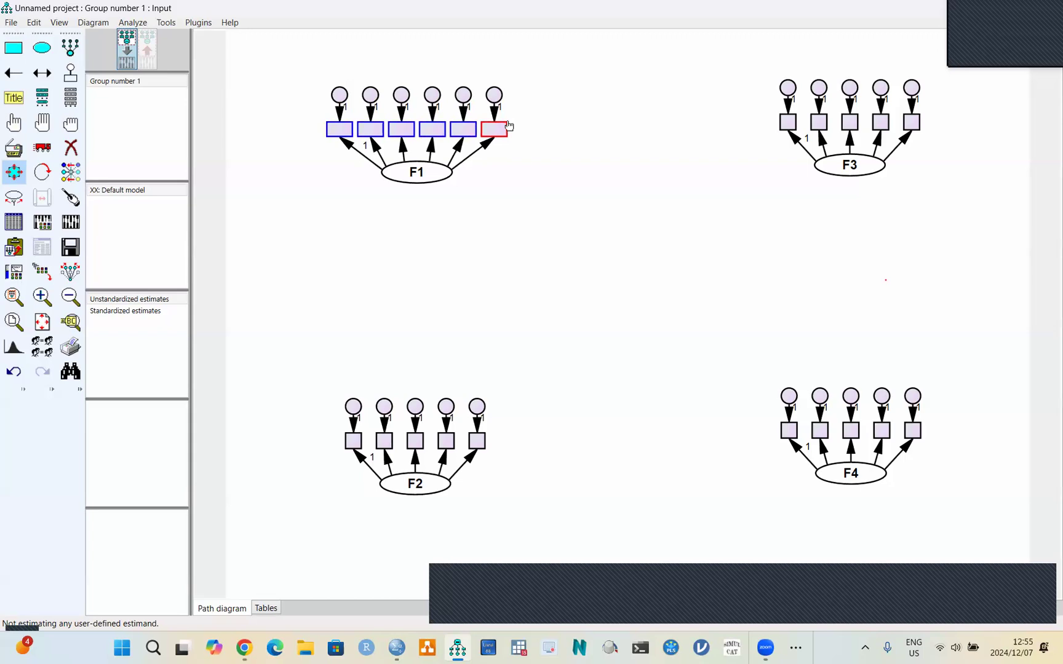
pyautogui.moveTo(510, 125); pyautogui.dragTo(510, 126)
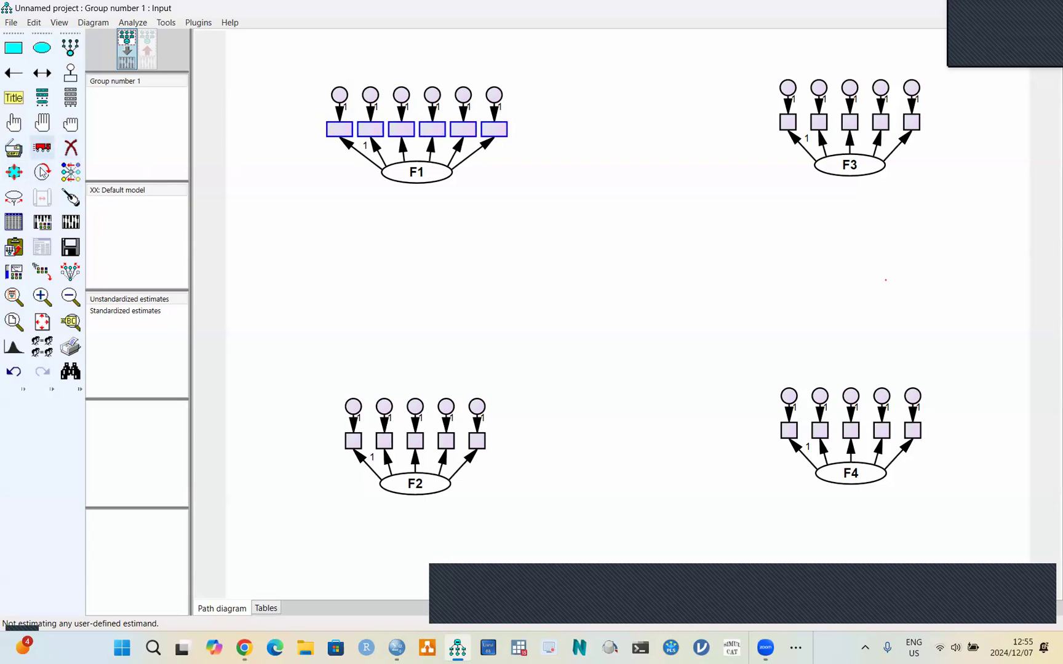
# - Move the six error circles of F1 higher above their indicator boxes
pyautogui.click(42, 148)
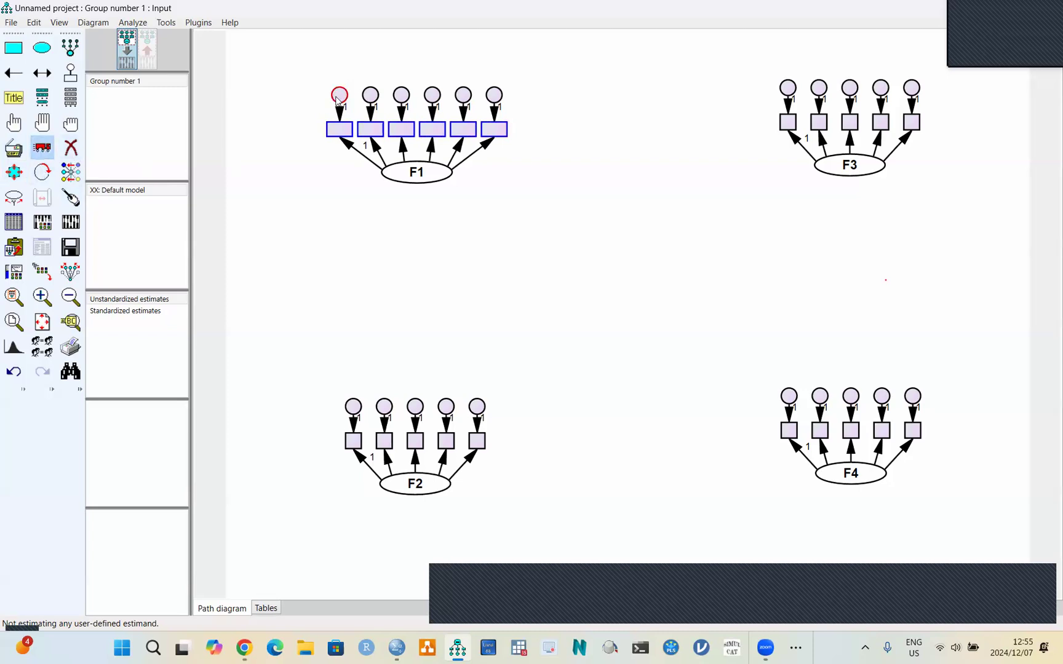
pyautogui.moveTo(338, 101); pyautogui.dragTo(496, 82)
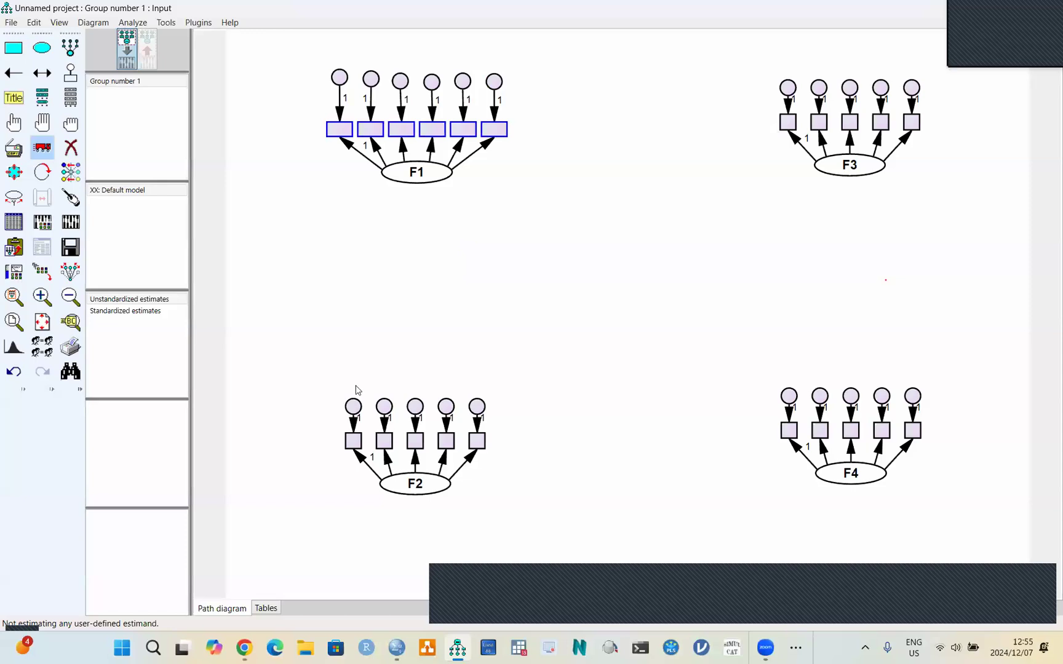
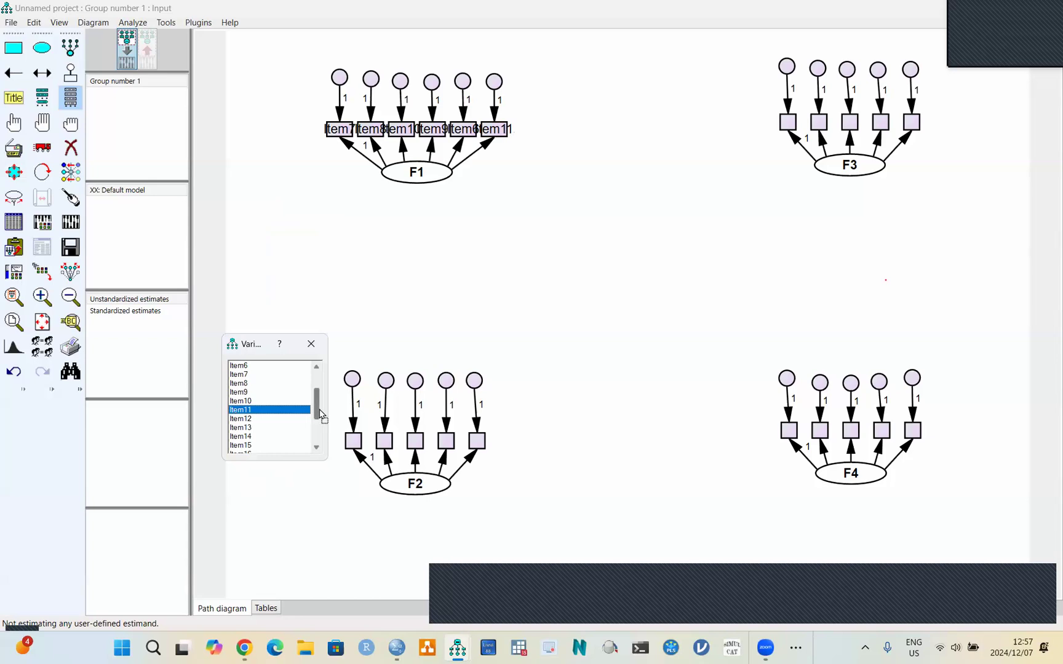
# - Assign Item15, Item13, Item16, Item12 and Item14 from the dataset to F2's five indicator boxes, from left to right
pyautogui.moveTo(320, 415); pyautogui.dragTo(320, 434)
pyautogui.moveTo(239, 384); pyautogui.dragTo(350, 443)
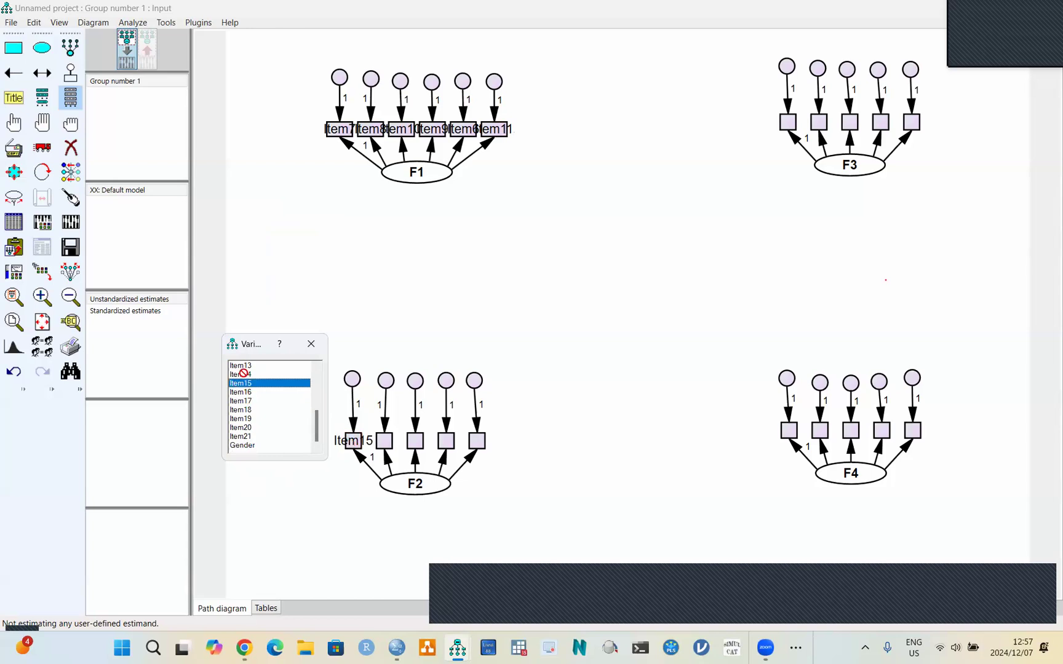
pyautogui.moveTo(240, 366); pyautogui.dragTo(384, 441)
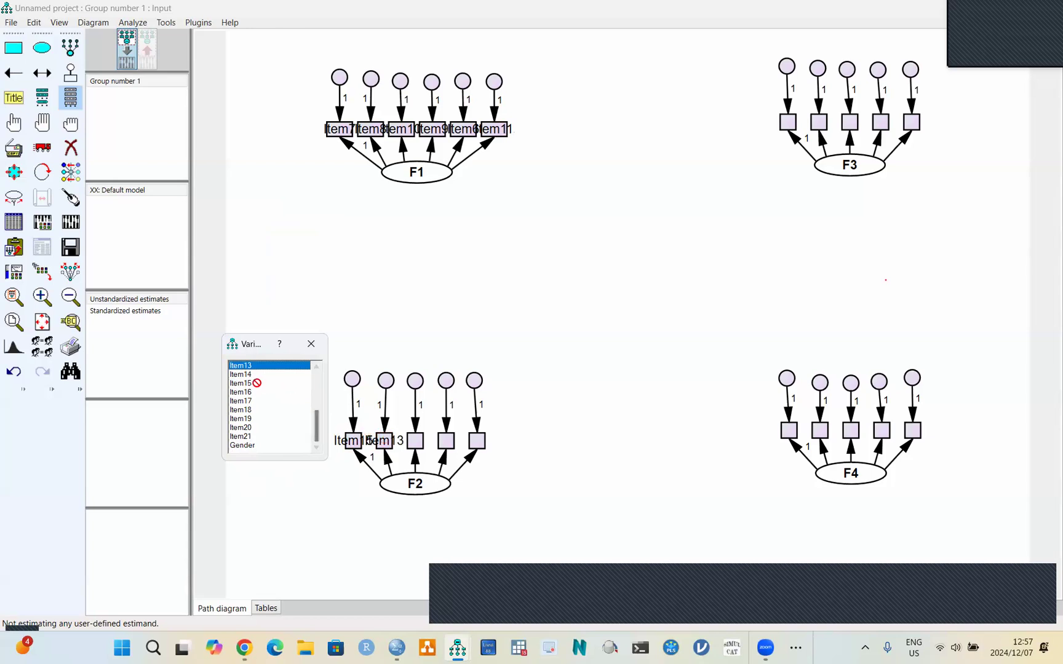
pyautogui.moveTo(248, 392); pyautogui.dragTo(428, 435)
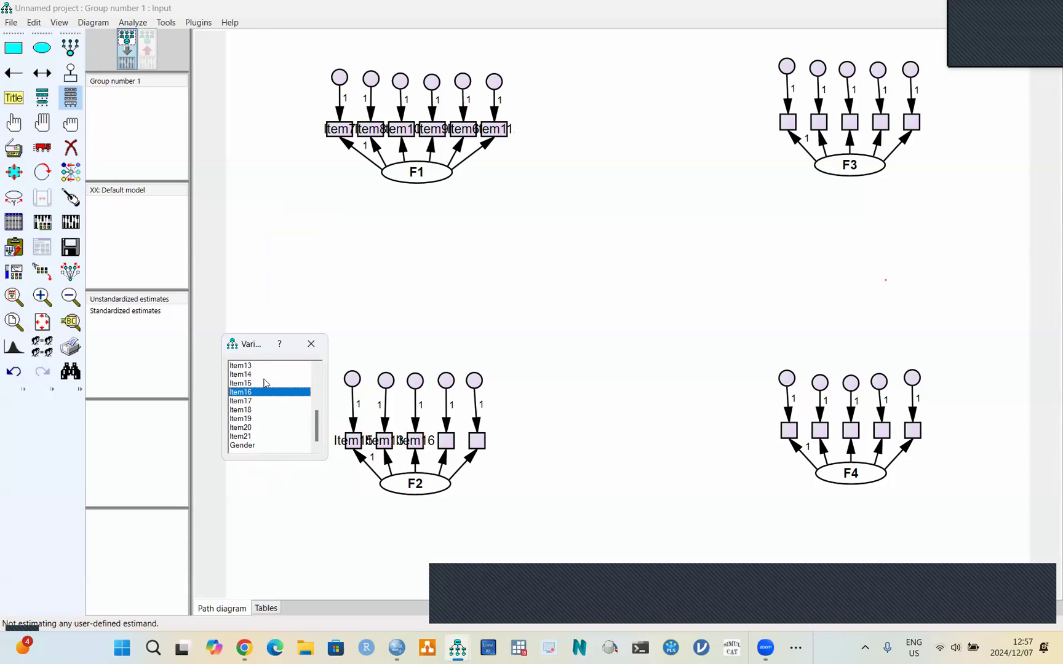
pyautogui.click(318, 369)
pyautogui.click(318, 369)
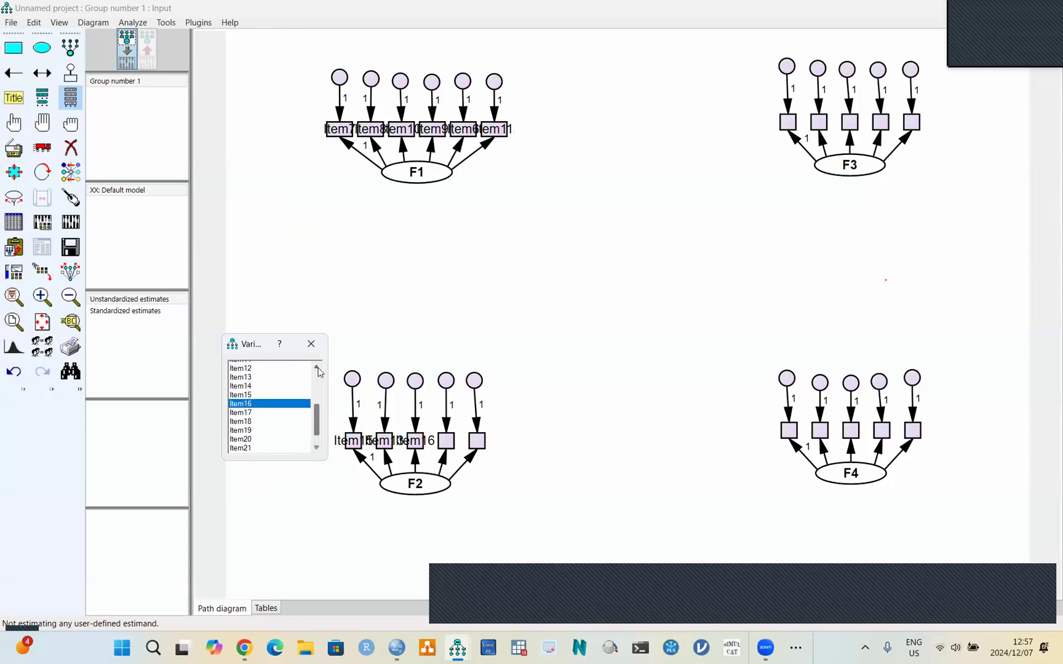
pyautogui.click(318, 369)
pyautogui.click(241, 384)
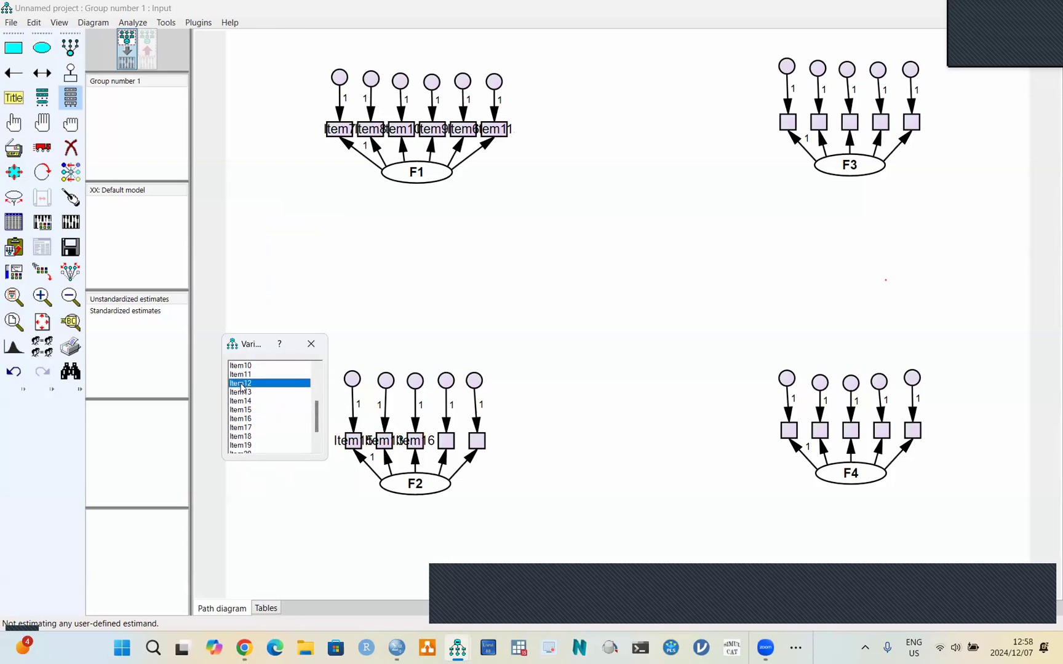
pyautogui.moveTo(242, 384); pyautogui.dragTo(446, 441)
pyautogui.moveTo(249, 402); pyautogui.dragTo(477, 441)
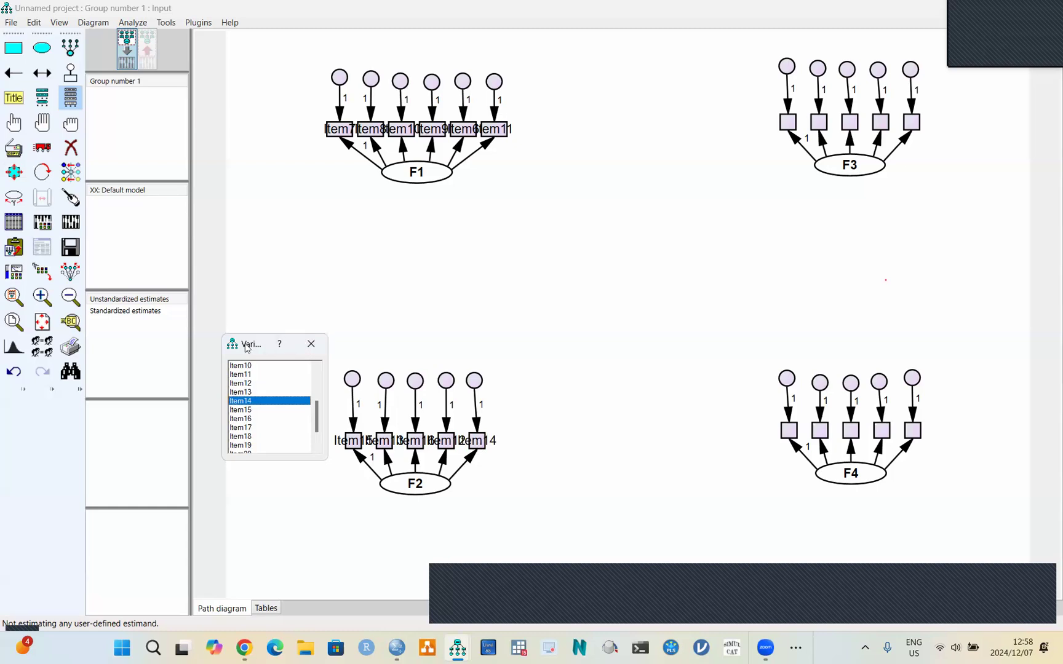
# - Assign Item5, Item2, Item3, Item4 and Item1 from the dataset to F3's five indicator boxes, from left to right
pyautogui.moveTo(245, 347); pyautogui.dragTo(634, 97)
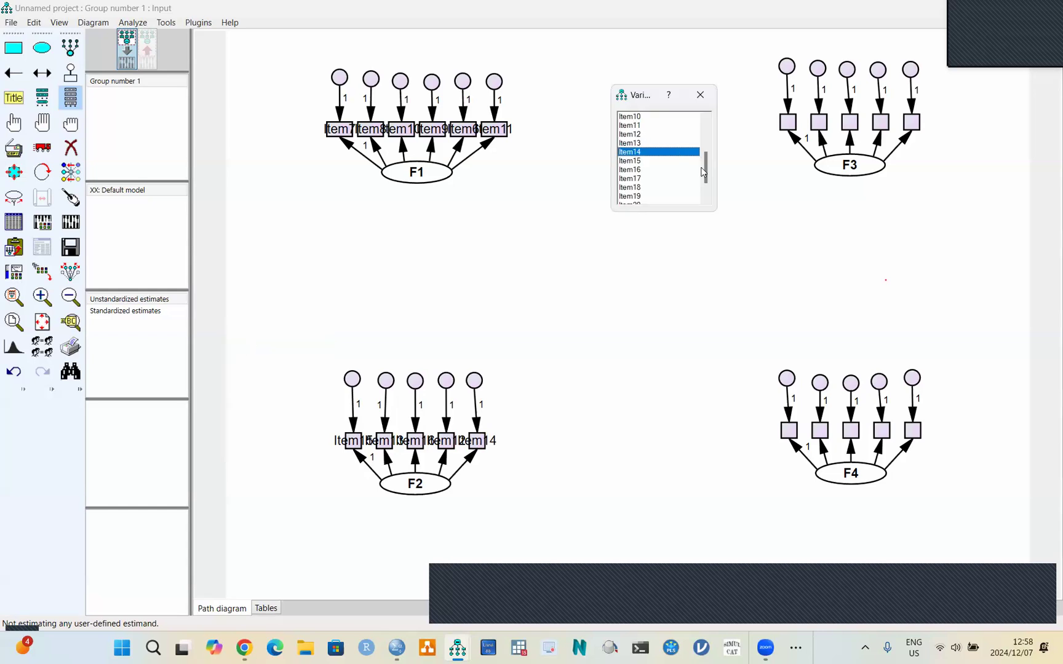
pyautogui.moveTo(707, 174); pyautogui.dragTo(709, 116)
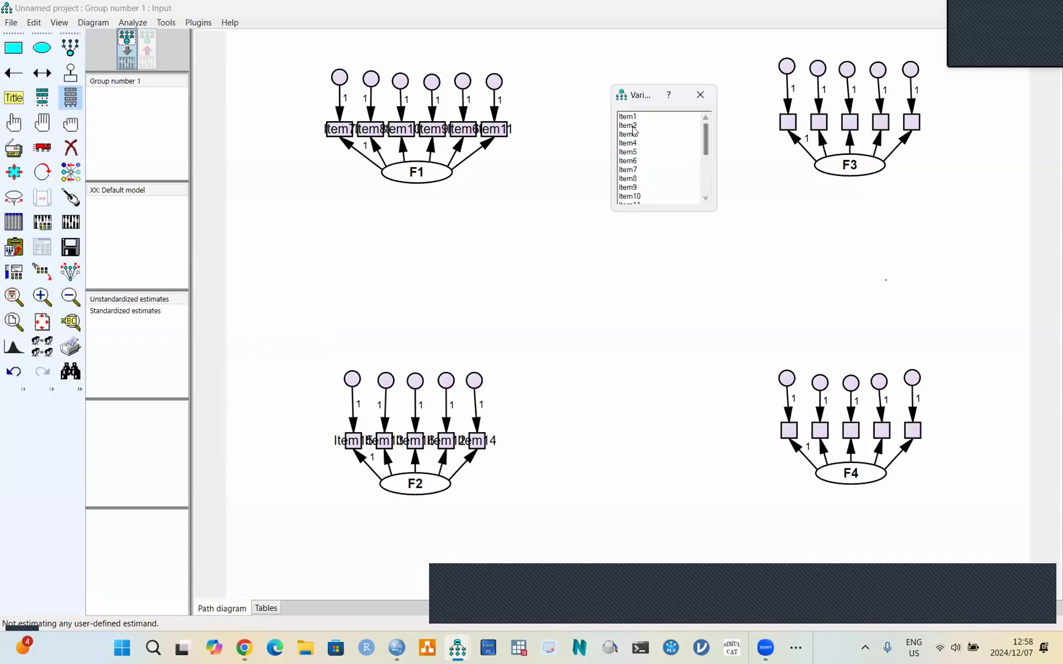
pyautogui.moveTo(636, 156); pyautogui.dragTo(782, 126)
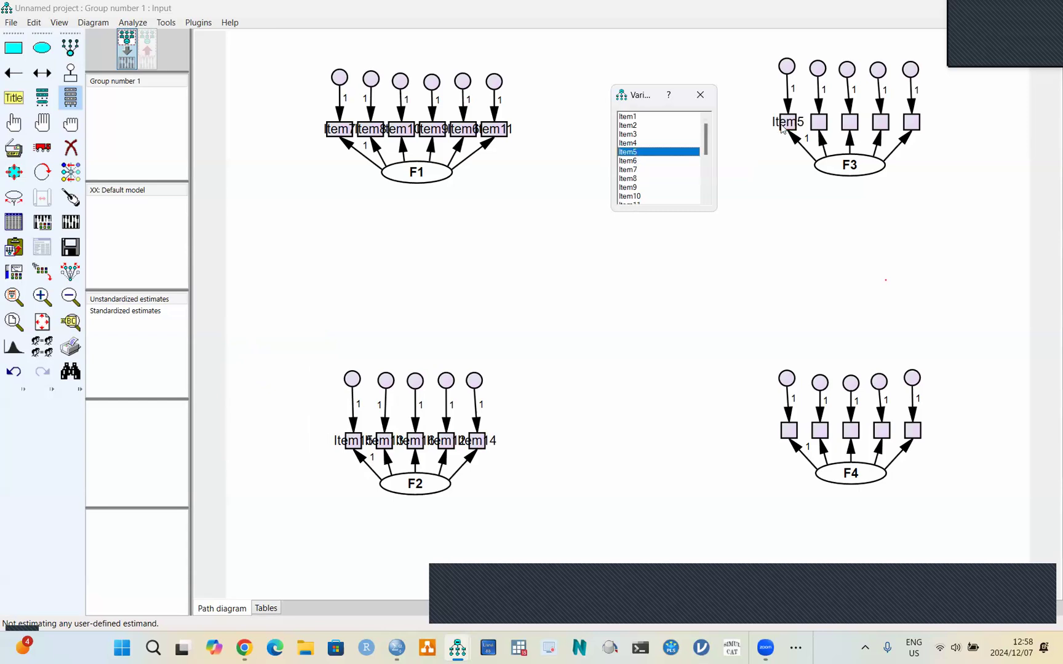
pyautogui.moveTo(631, 126); pyautogui.dragTo(795, 137)
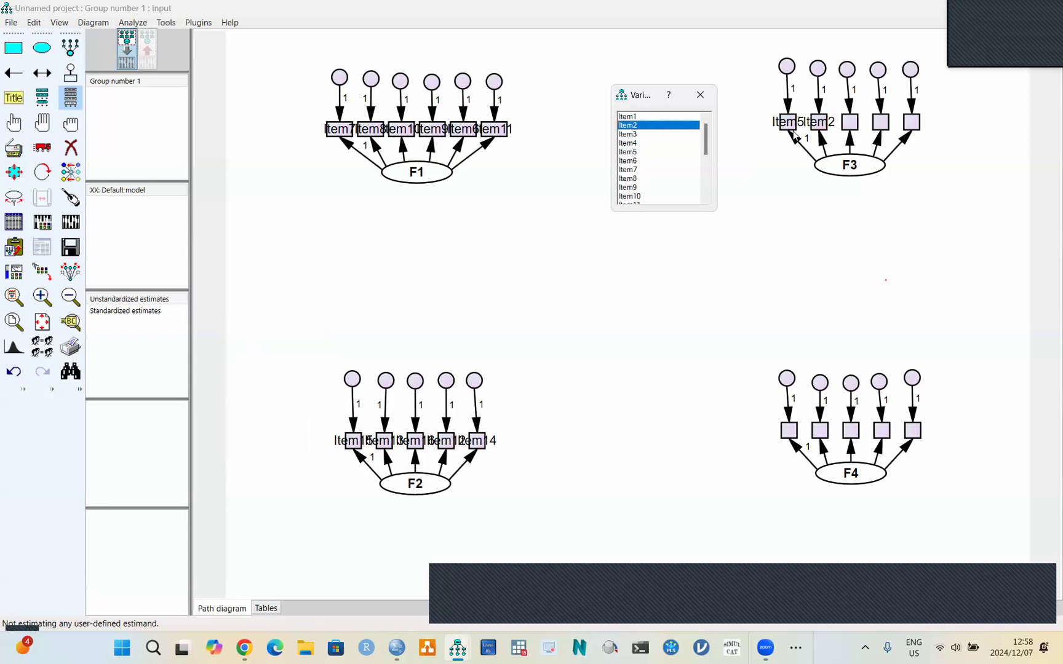
pyautogui.moveTo(634, 135); pyautogui.dragTo(850, 123)
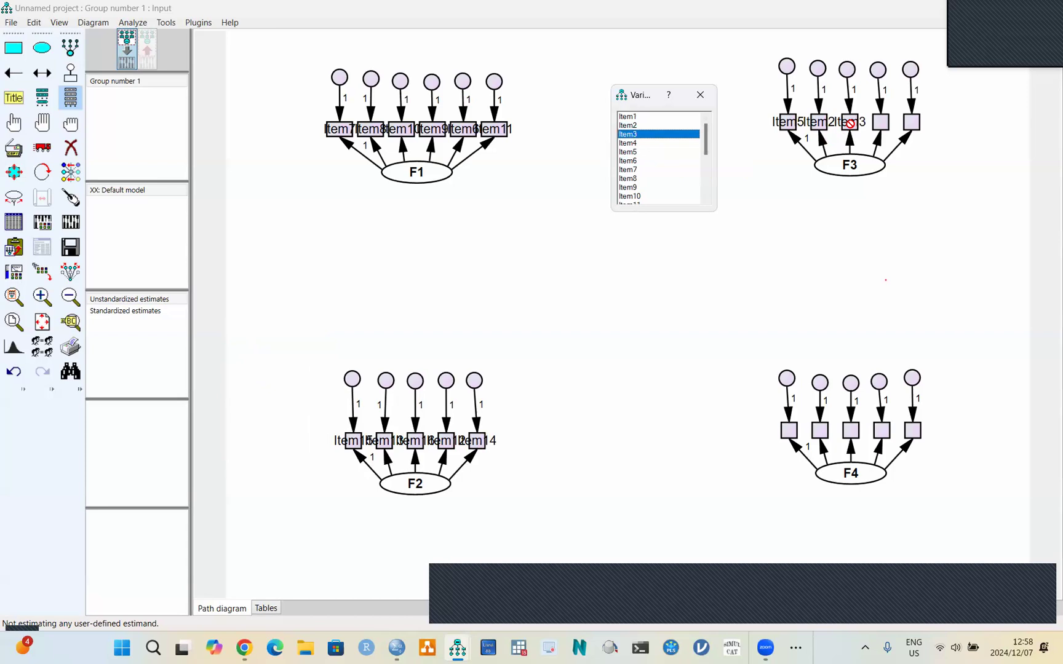
pyautogui.click(634, 144)
pyautogui.moveTo(633, 144); pyautogui.dragTo(881, 123)
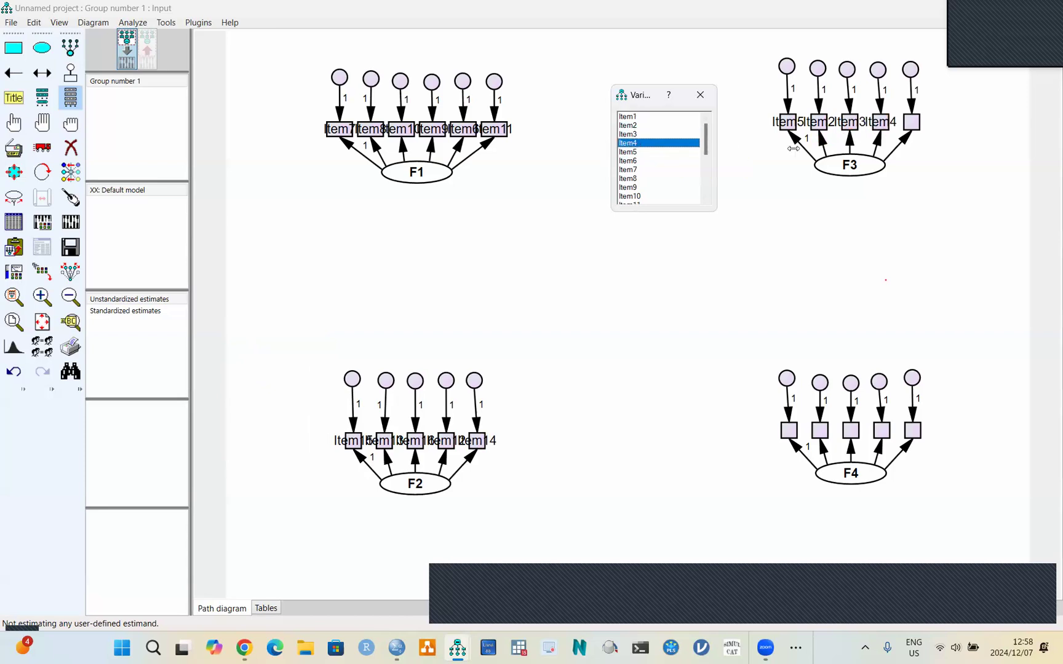
pyautogui.moveTo(626, 117); pyautogui.dragTo(921, 125)
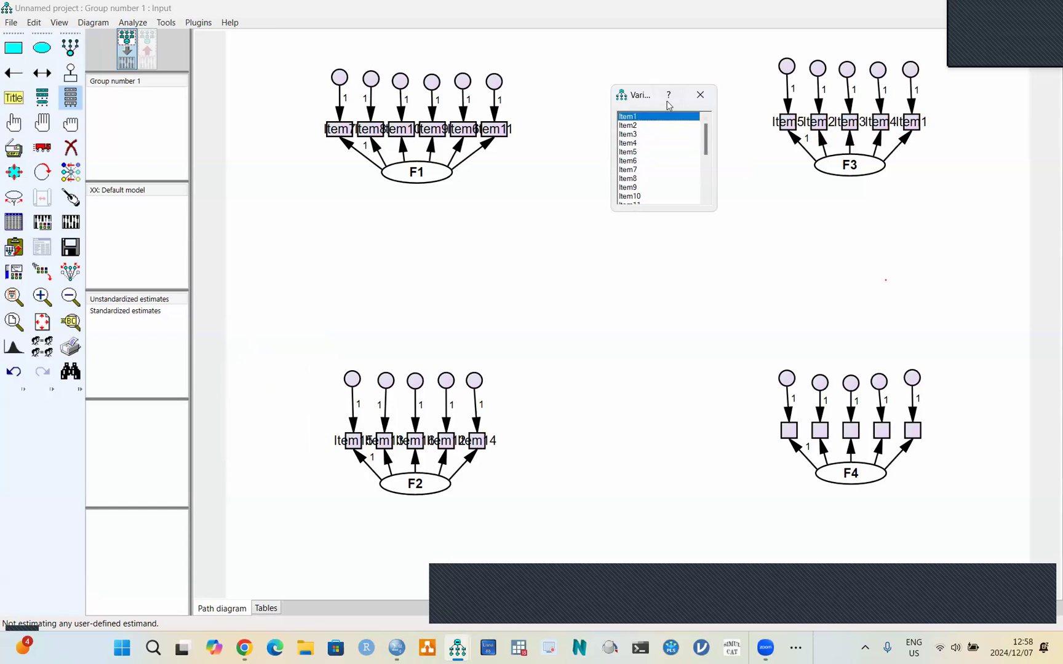
# - Assign Item20, Item19, Item21, Item18 and Item17 to F4's five indicator boxes, from left to right, and close the variable list
pyautogui.moveTo(667, 101); pyautogui.dragTo(706, 366)
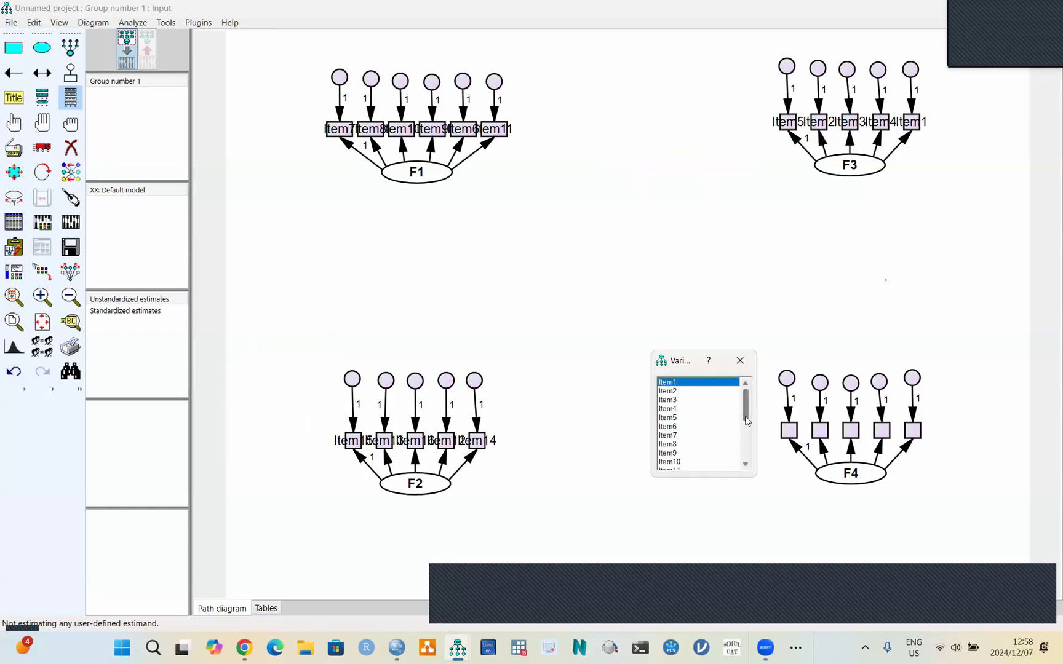
pyautogui.scroll(-4, 732, 458)
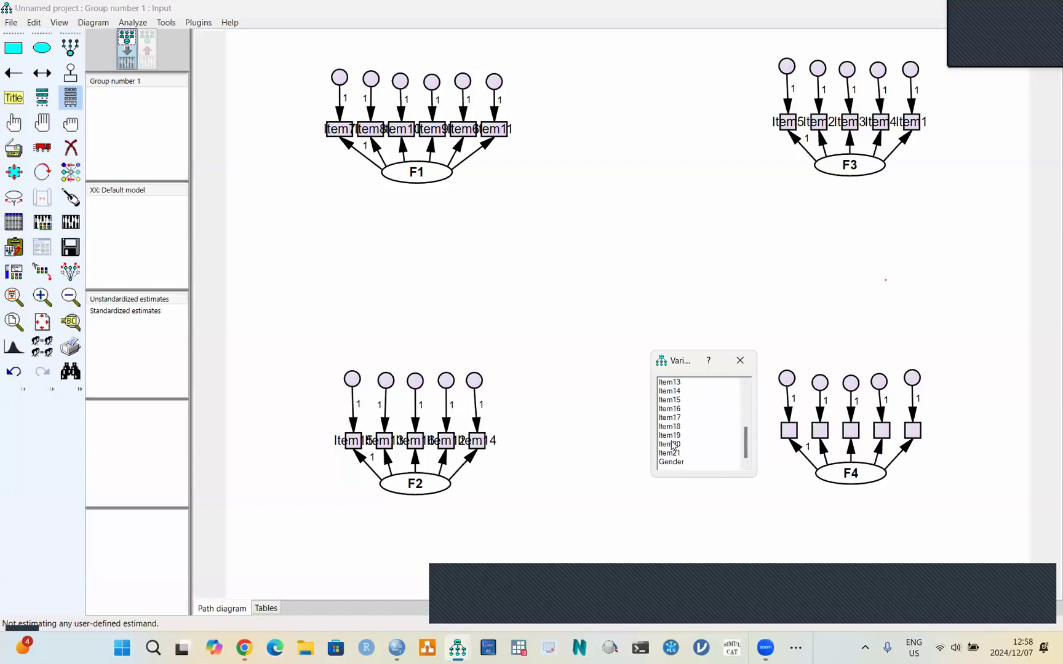
pyautogui.click(717, 444)
pyautogui.moveTo(716, 444); pyautogui.dragTo(790, 434)
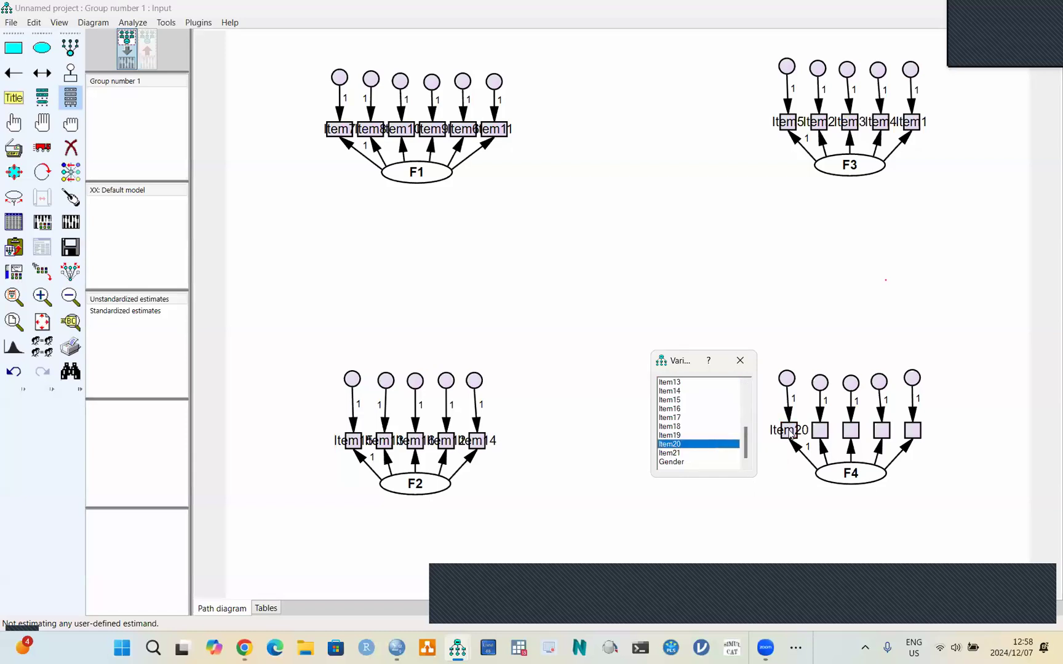
pyautogui.moveTo(672, 437); pyautogui.dragTo(823, 437)
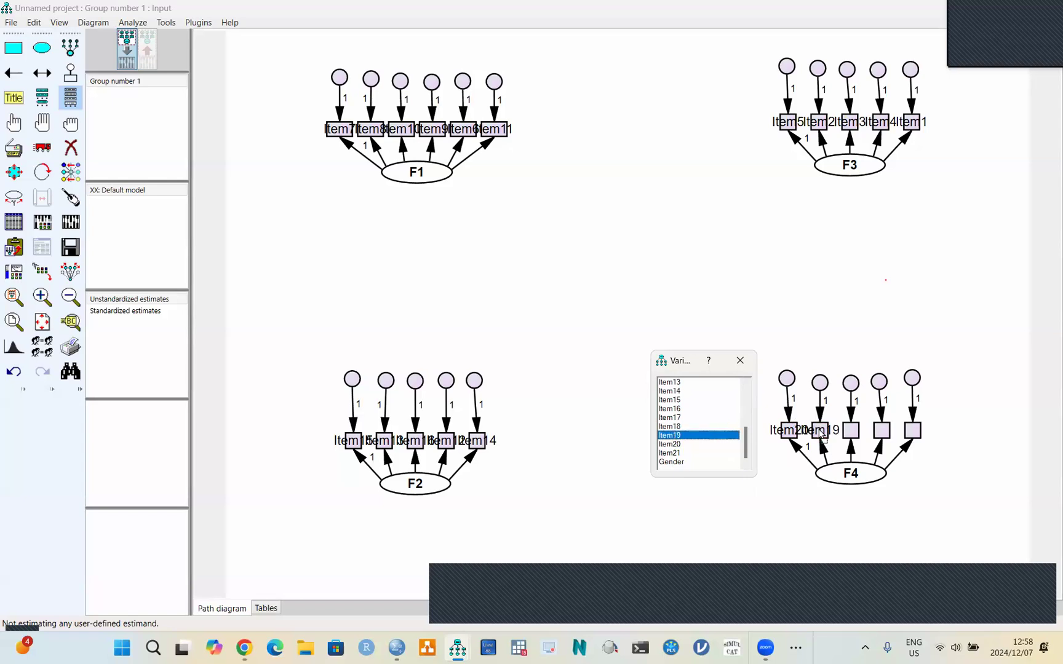
pyautogui.moveTo(675, 453); pyautogui.dragTo(853, 433)
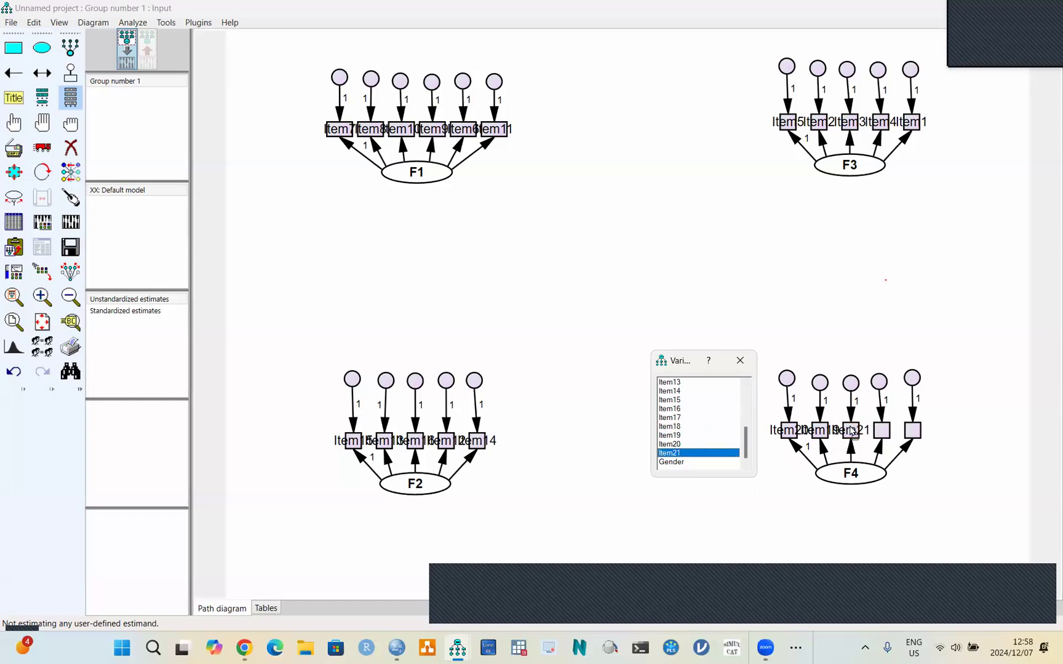
pyautogui.moveTo(675, 427); pyautogui.dragTo(881, 431)
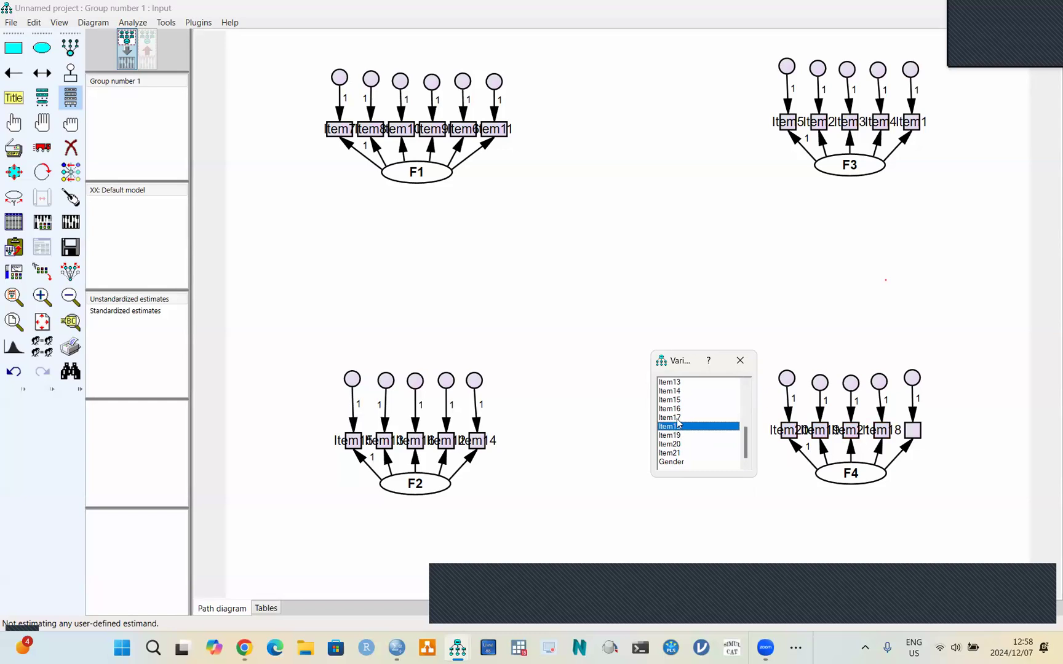
pyautogui.moveTo(678, 422); pyautogui.dragTo(924, 434)
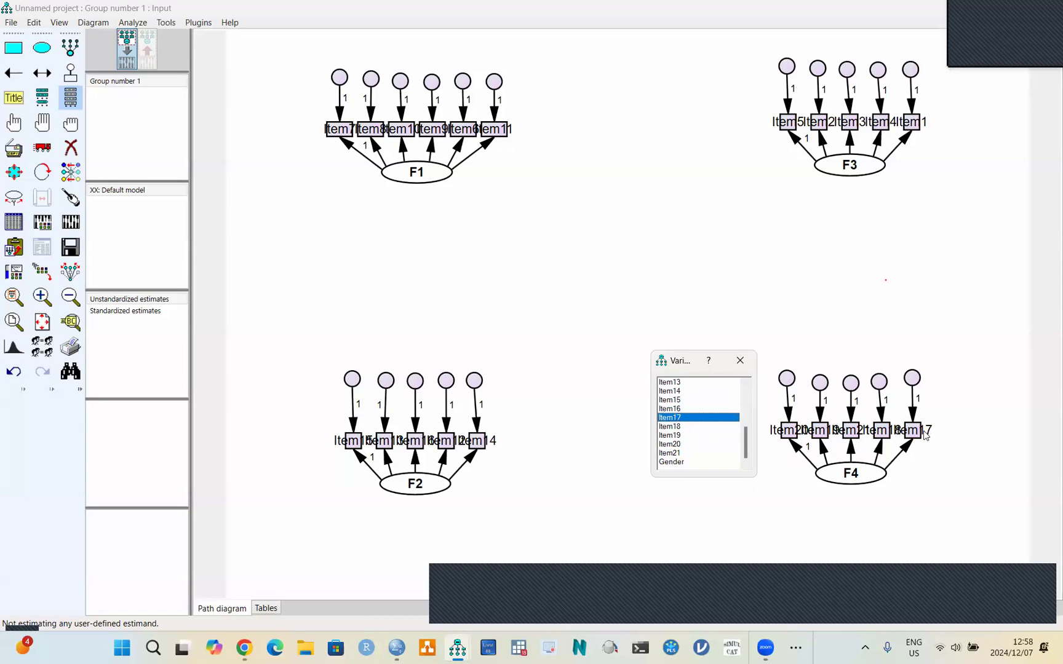
pyautogui.click(741, 361)
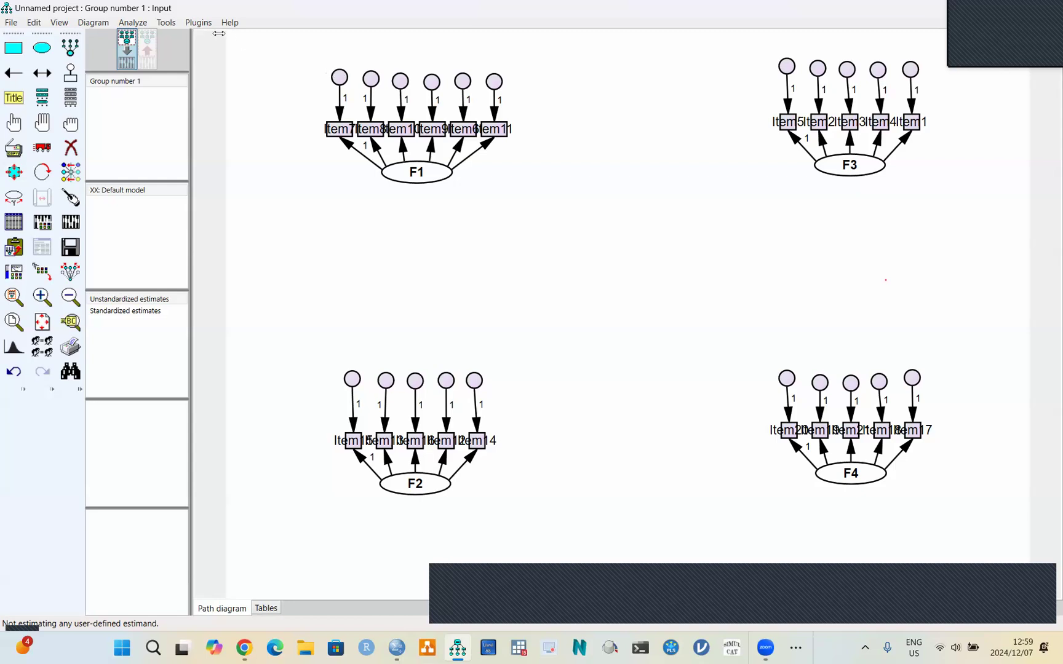
# - Name all the error terms automatically with the Name Unobserved Variables plugin
pyautogui.click(201, 23)
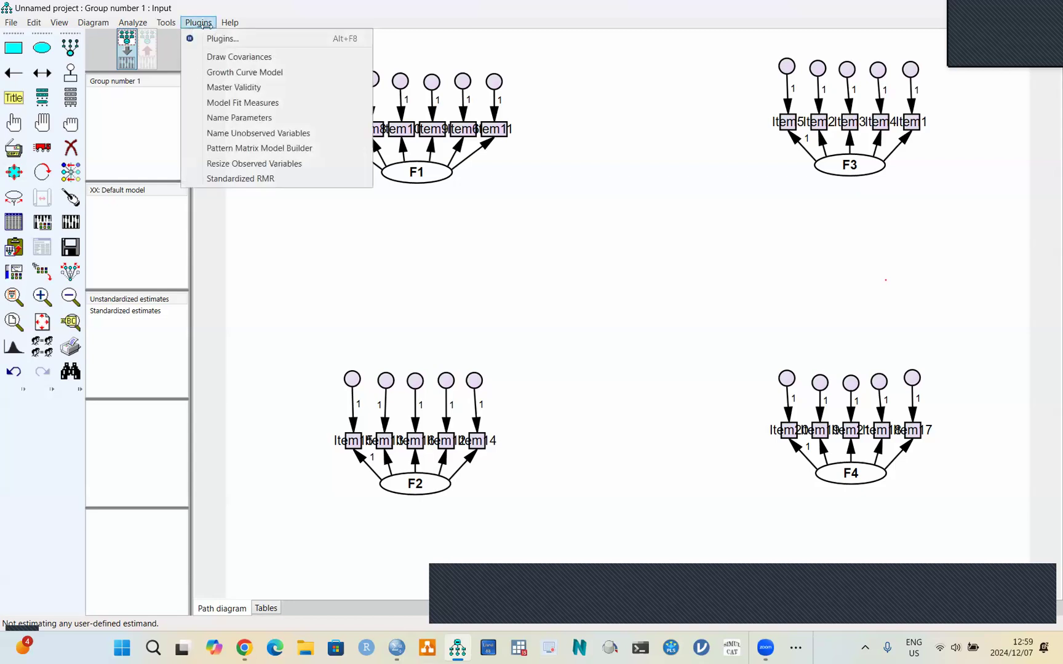
pyautogui.click(239, 132)
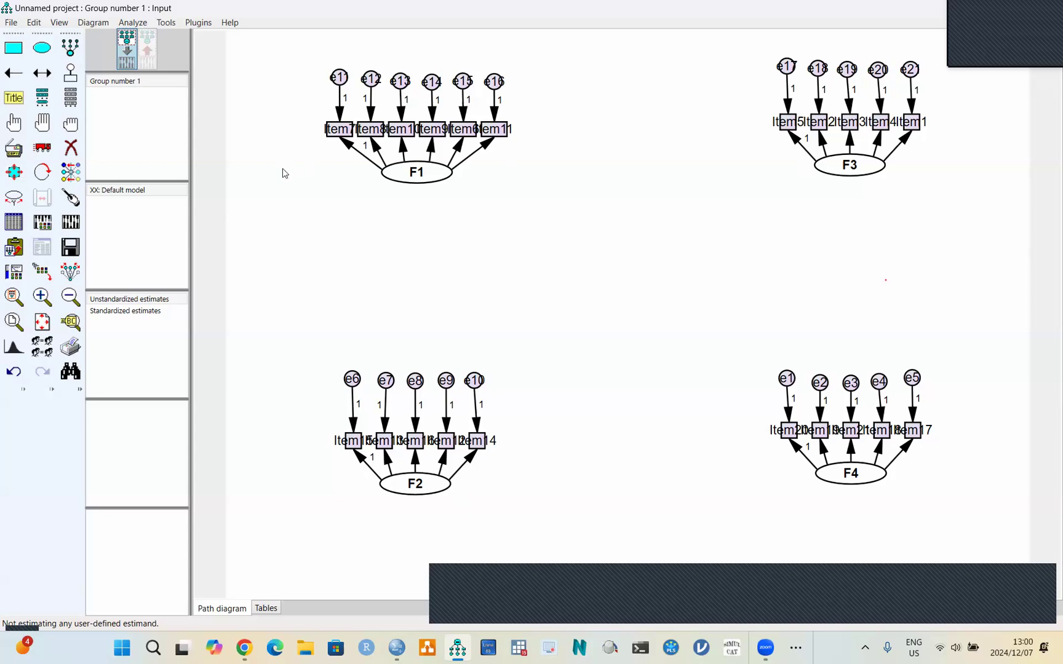
# - Draw covariance arrows between every pair of the latent variables F1, F2, F3 and F4
pyautogui.click(44, 76)
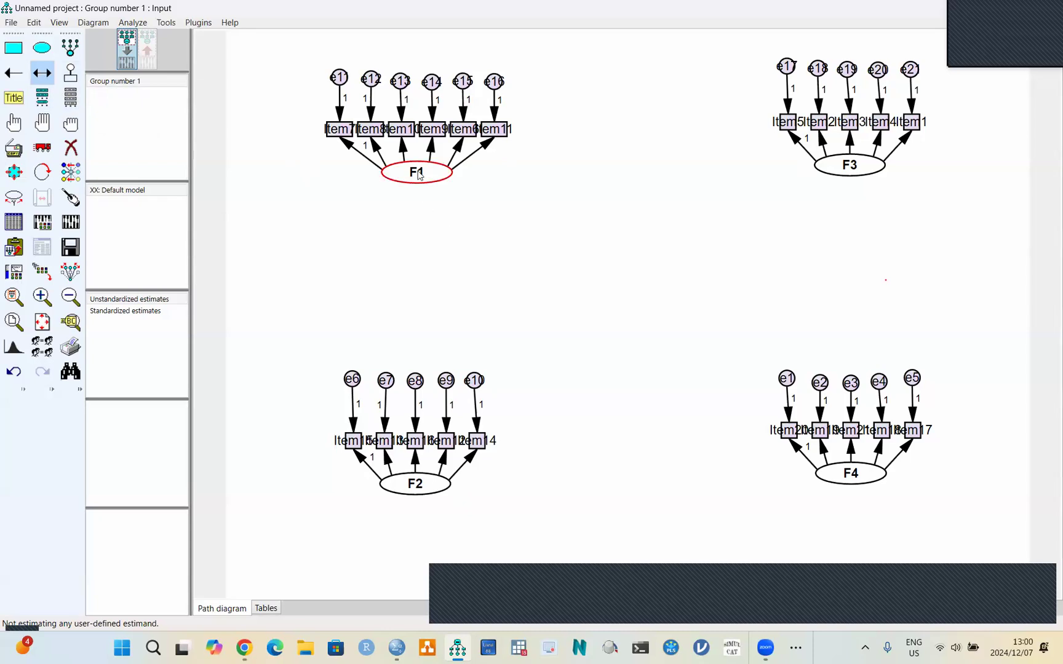
pyautogui.moveTo(418, 175)
pyautogui.mouseDown()
pyautogui.moveTo(434, 369)
pyautogui.moveTo(473, 394)
pyautogui.moveTo(425, 474)
pyautogui.moveTo(417, 469)
pyautogui.mouseUp()
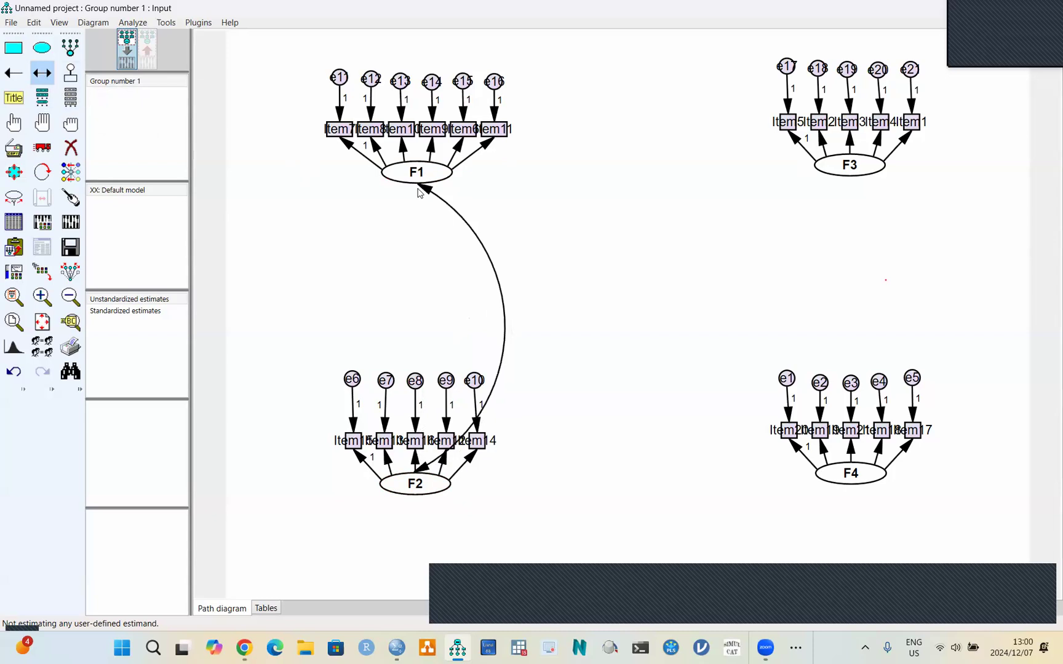
pyautogui.moveTo(417, 172); pyautogui.dragTo(829, 160)
pyautogui.moveTo(424, 171); pyautogui.dragTo(845, 472)
pyautogui.moveTo(437, 486); pyautogui.dragTo(849, 164)
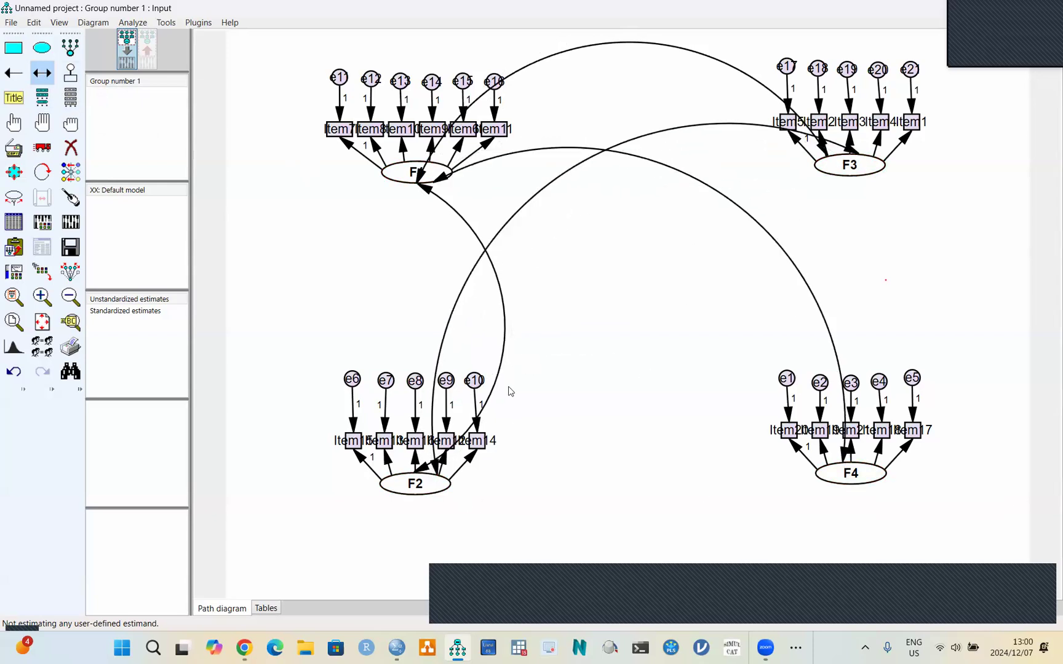
pyautogui.moveTo(423, 491); pyautogui.dragTo(850, 471)
pyautogui.moveTo(854, 168); pyautogui.dragTo(847, 458)
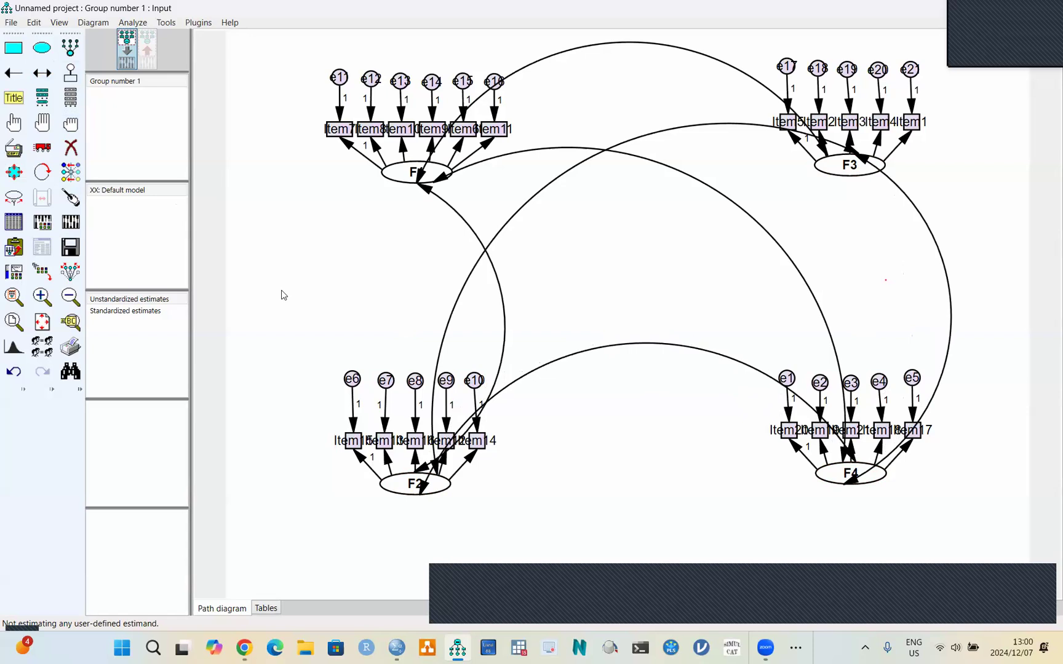
# - Touch up the covariance arrow attachments at the latent variables F1, F2, F3 and F4
pyautogui.click(71, 196)
pyautogui.click(429, 174)
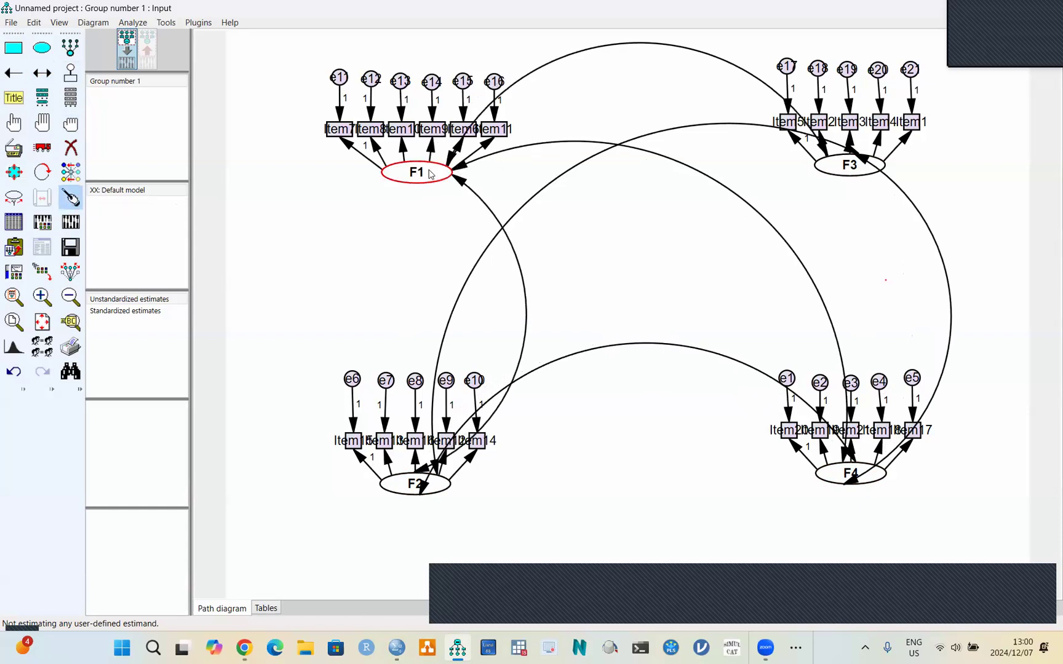
pyautogui.click(434, 484)
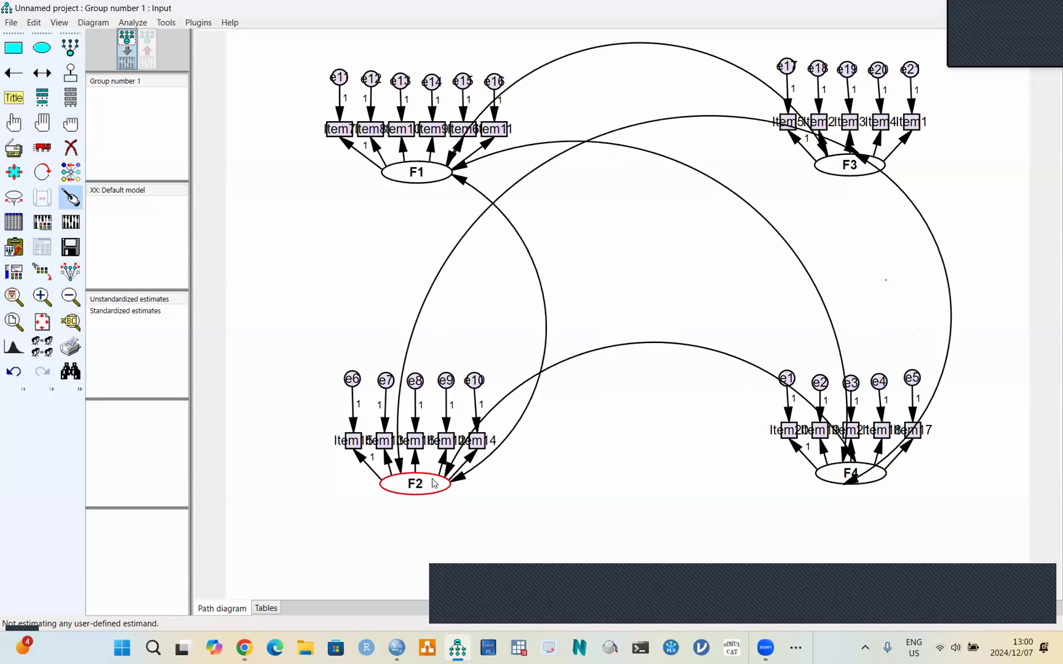
pyautogui.click(854, 163)
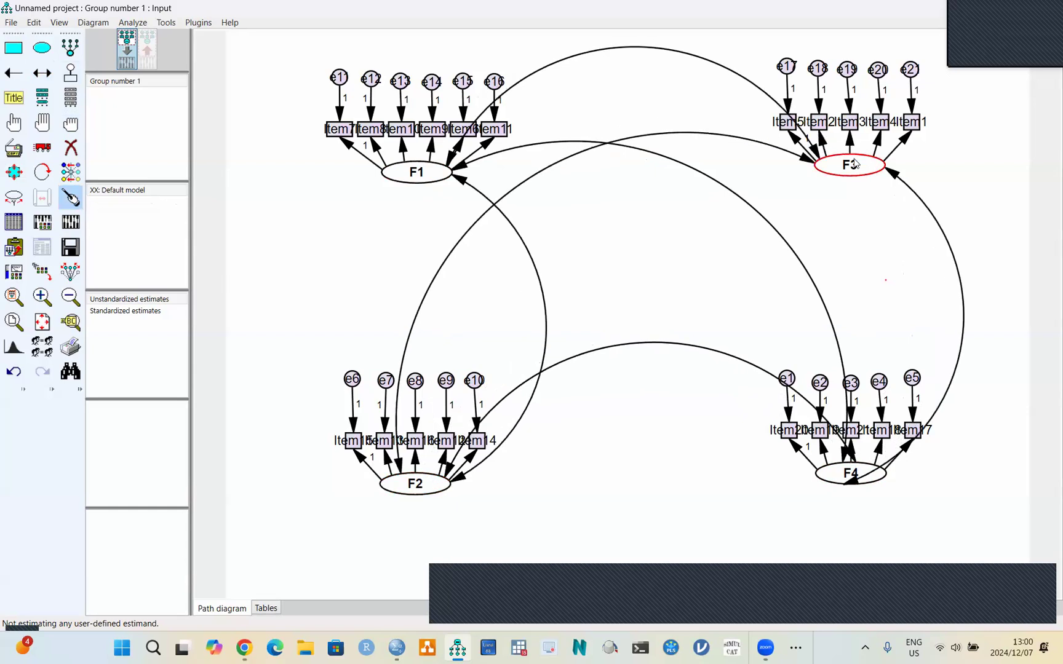
pyautogui.click(852, 474)
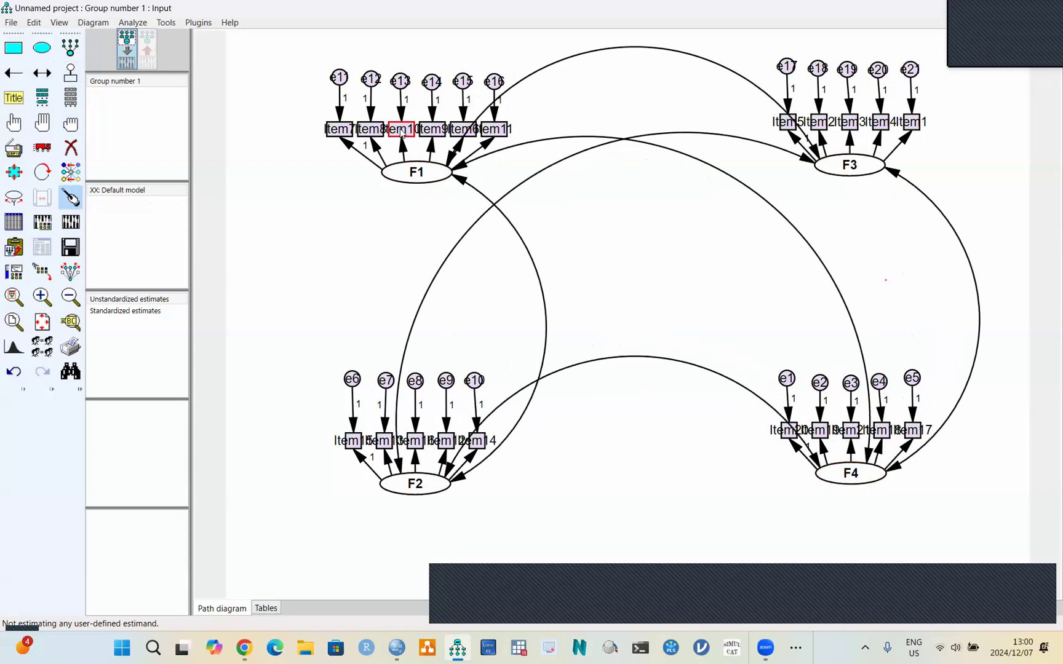
pyautogui.click(420, 172)
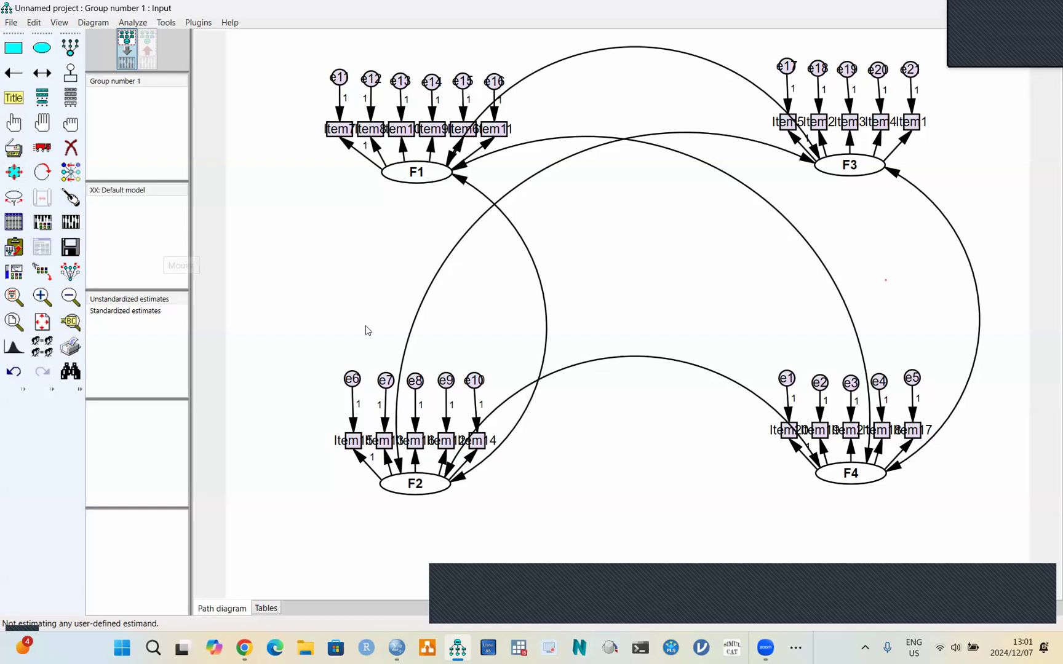
# - Move the F1 and F2 factors down and toward the page's left edge with symmetries preserved, keeping their indicators and error terms attached
pyautogui.click(70, 271)
pyautogui.click(37, 145)
pyautogui.moveTo(426, 487); pyautogui.dragTo(400, 526)
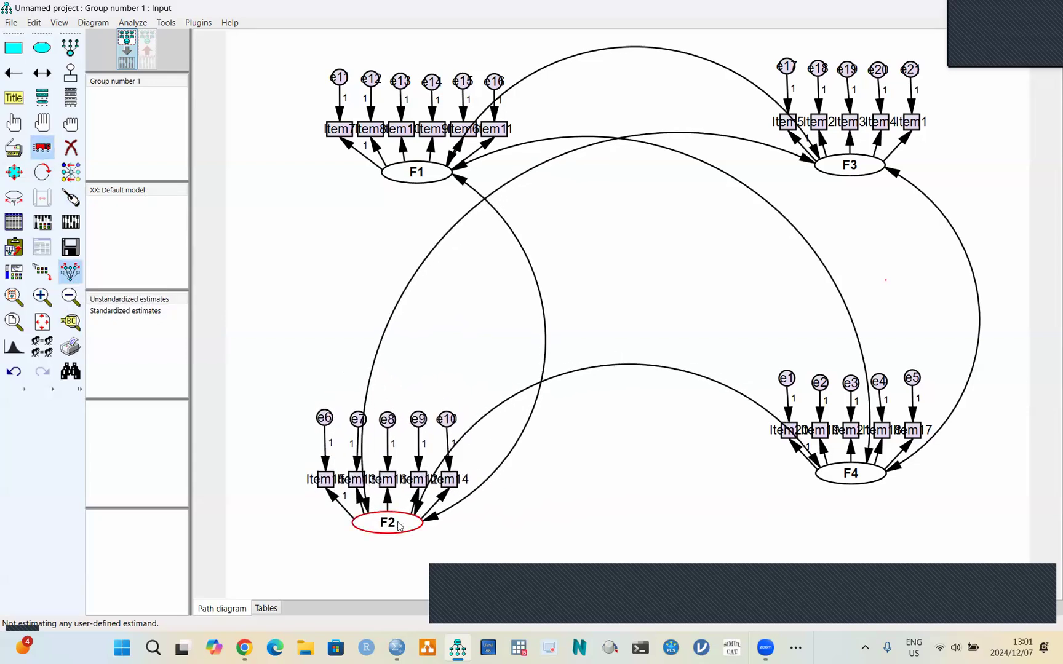
pyautogui.moveTo(406, 184); pyautogui.dragTo(338, 222)
pyautogui.moveTo(399, 525); pyautogui.dragTo(374, 524)
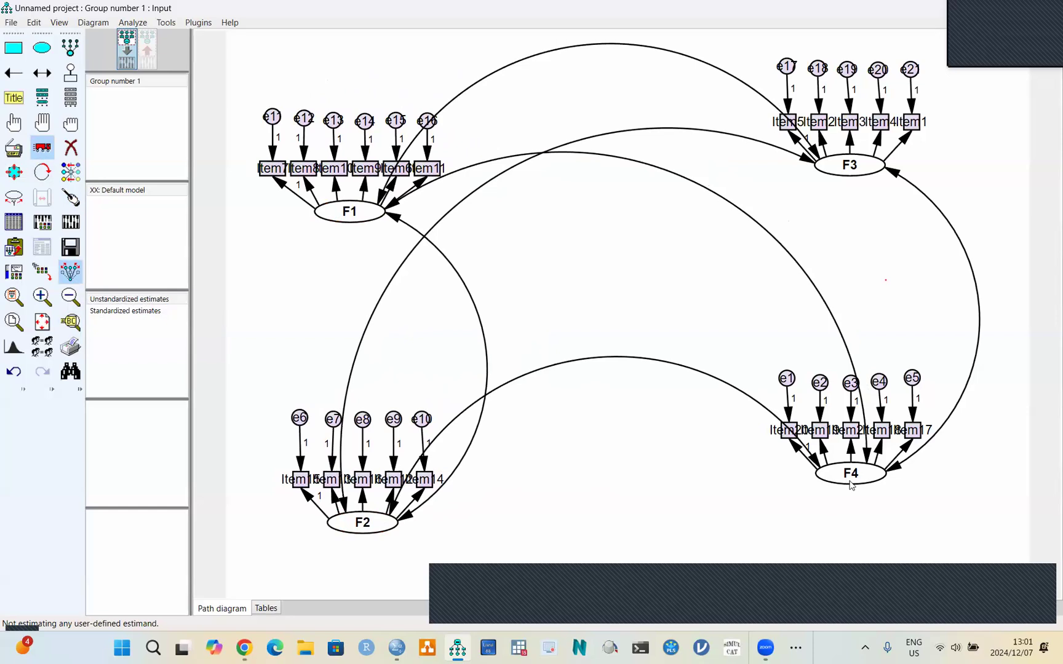
# - Move the F4 and F3 factors down and inward on the page, keeping their indicators and error terms attached
pyautogui.moveTo(824, 493); pyautogui.dragTo(741, 540)
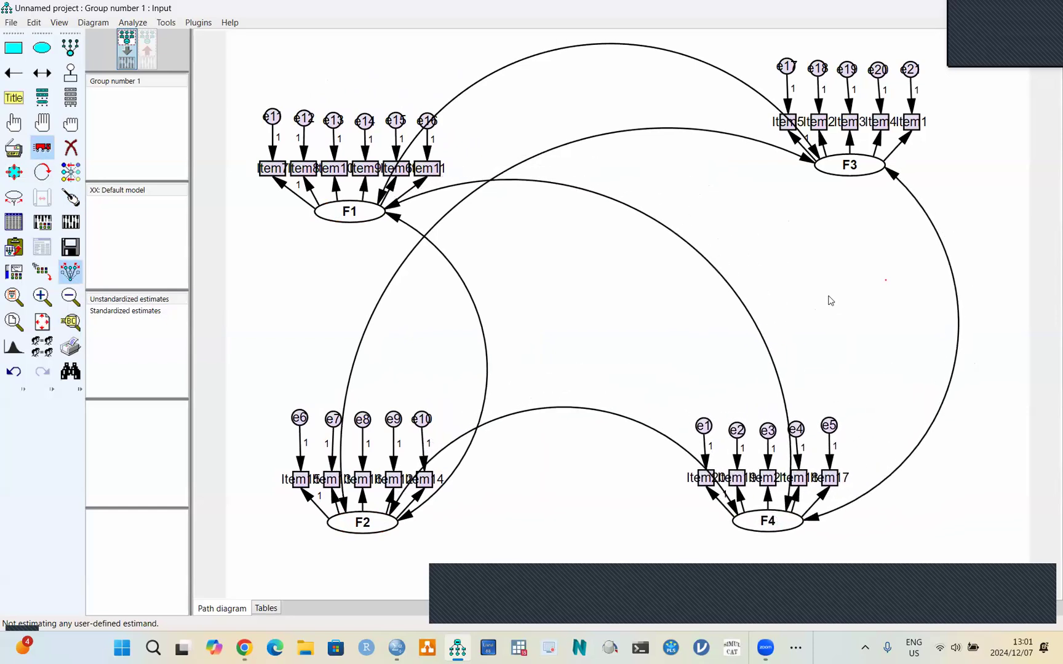
pyautogui.moveTo(857, 167); pyautogui.dragTo(831, 206)
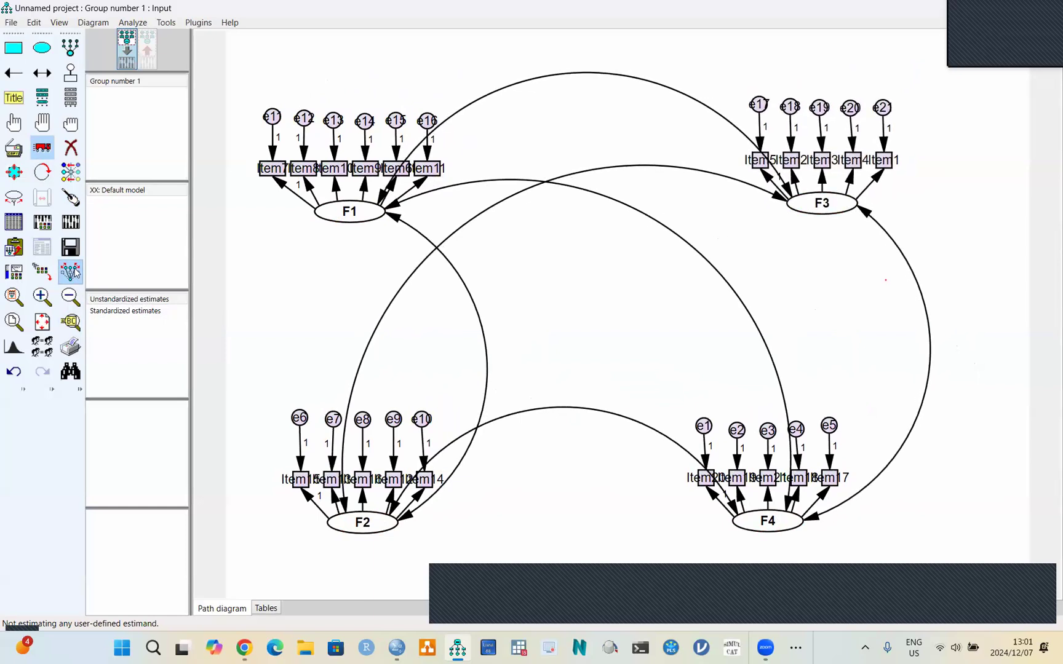
pyautogui.click(42, 148)
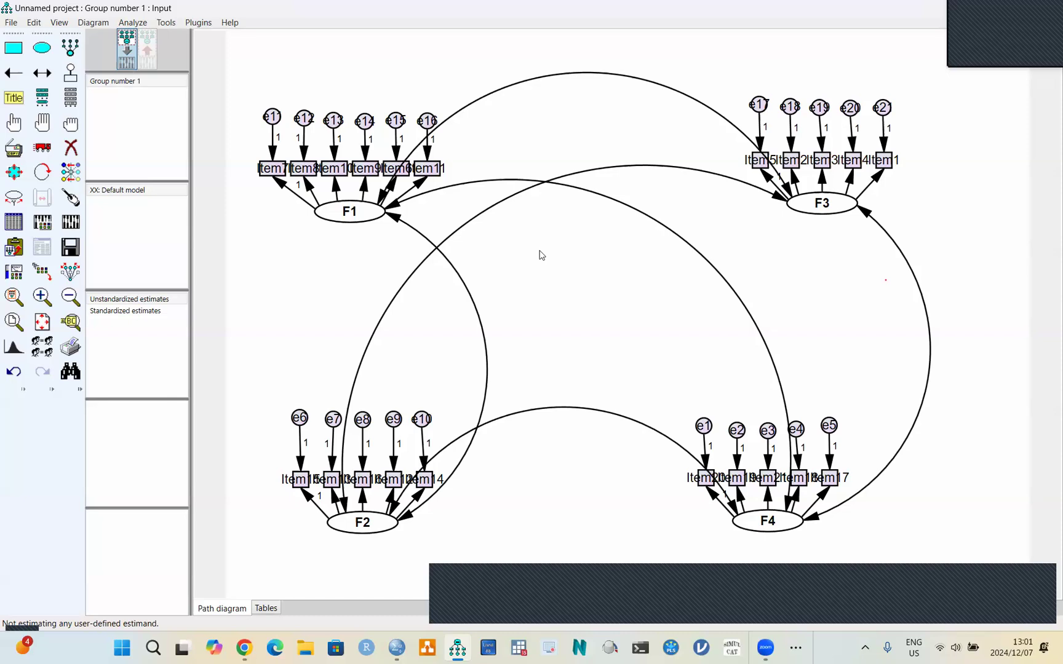
# - Request standardized estimates, squared multiple correlations, modification indices and tests for normality and outliers in the analysis output
pyautogui.click(59, 24)
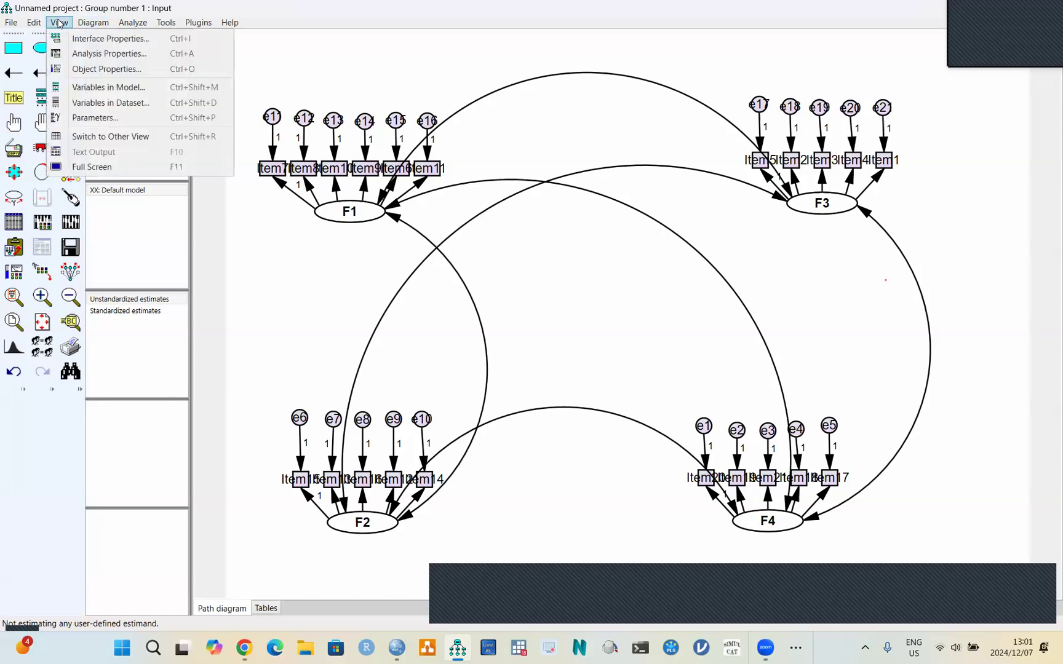
pyautogui.click(108, 55)
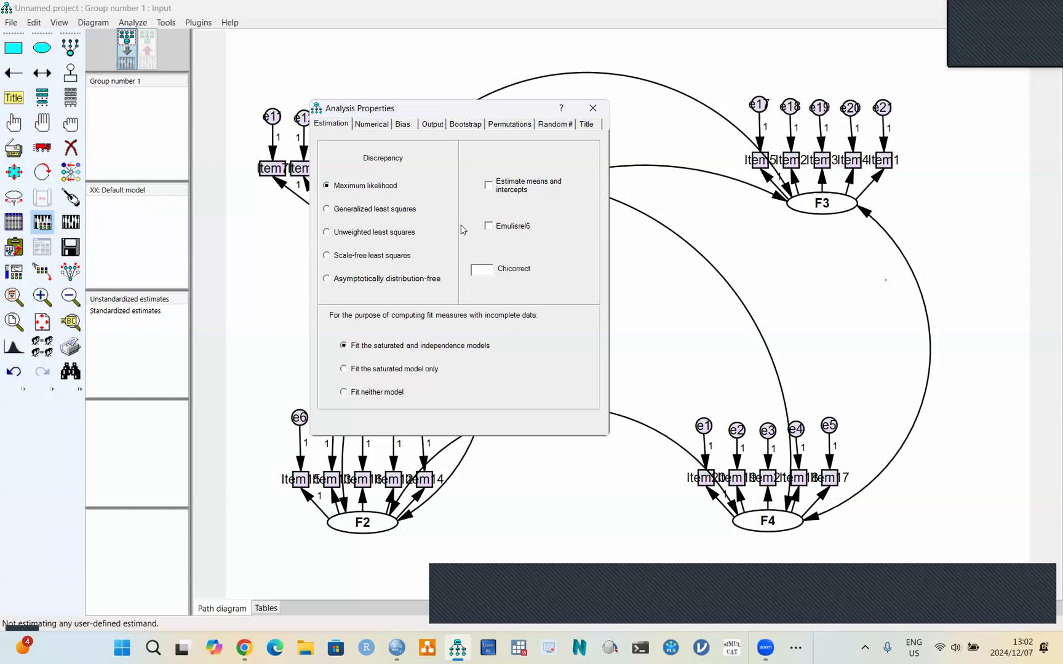
pyautogui.click(433, 125)
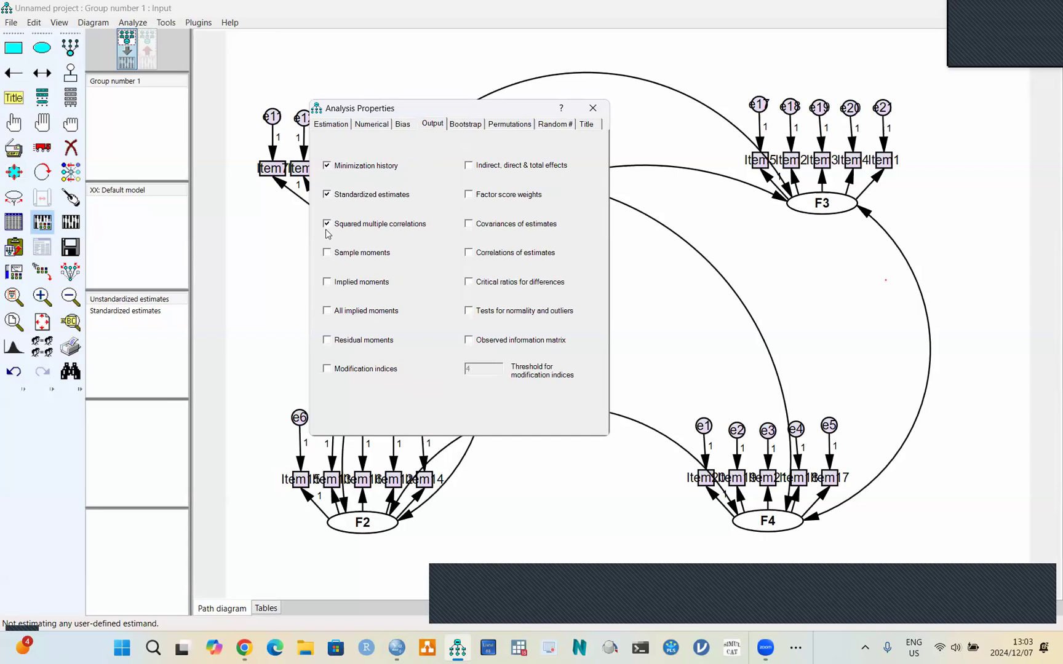
pyautogui.click(329, 376)
pyautogui.click(593, 109)
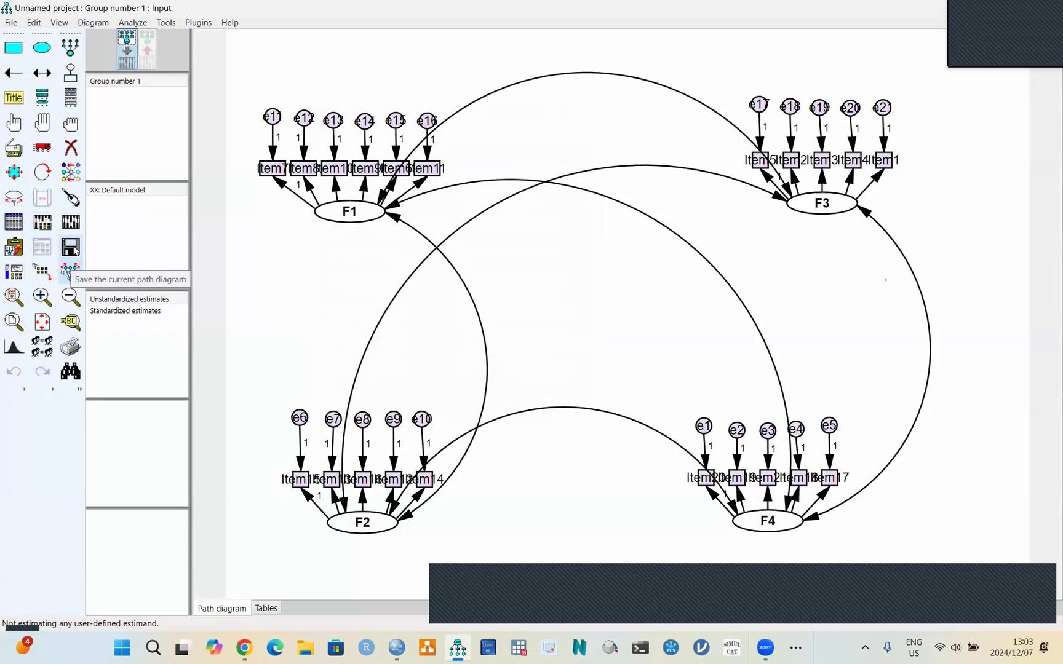
# - Save the path diagram to the Desktop as an input file named KAAMOS
pyautogui.click(73, 248)
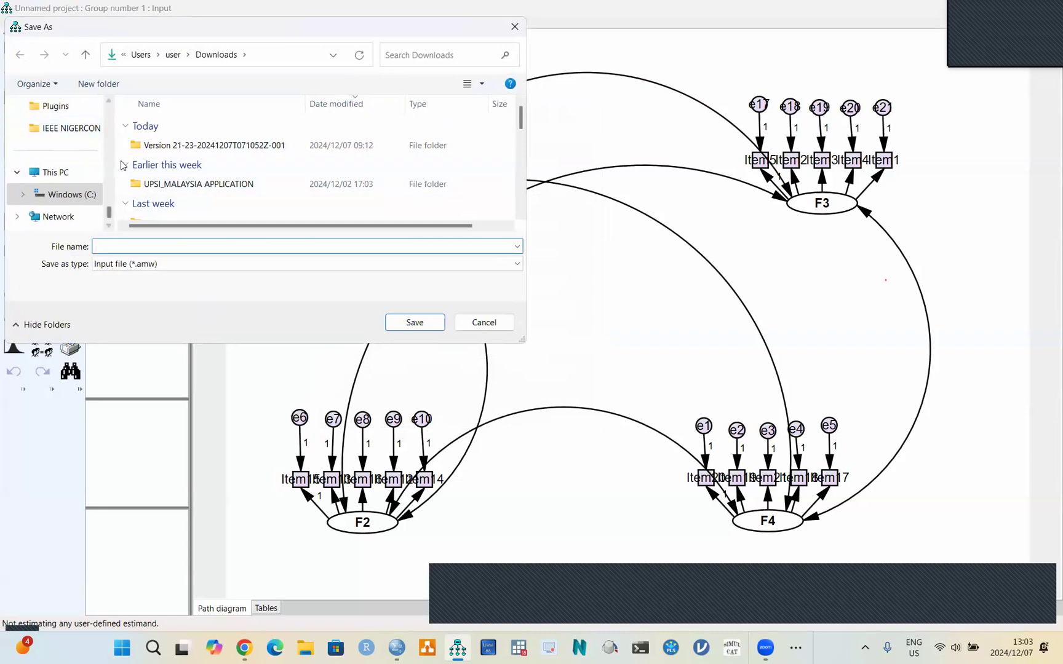
pyautogui.scroll(2, 105, 179)
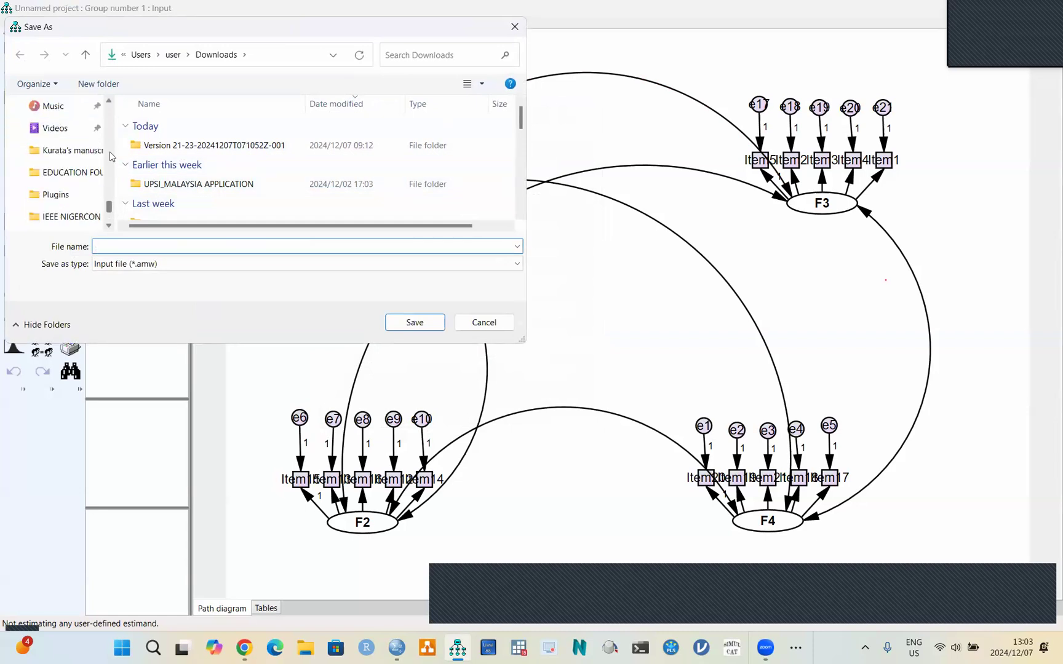
pyautogui.scroll(1, 112, 117)
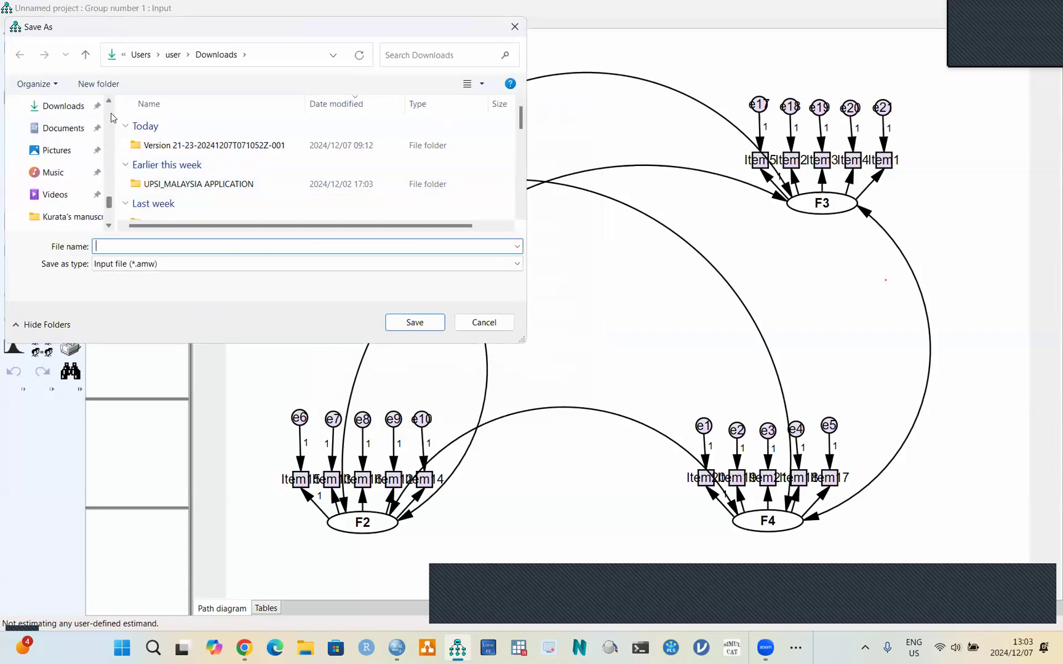
pyautogui.scroll(2, 113, 117)
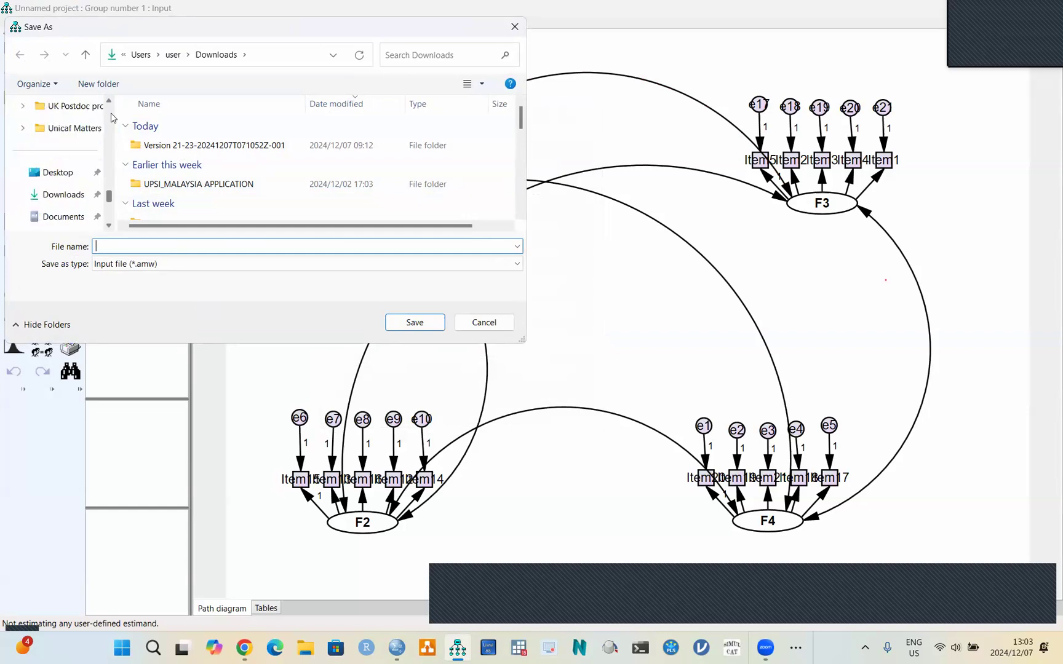
pyautogui.click(71, 178)
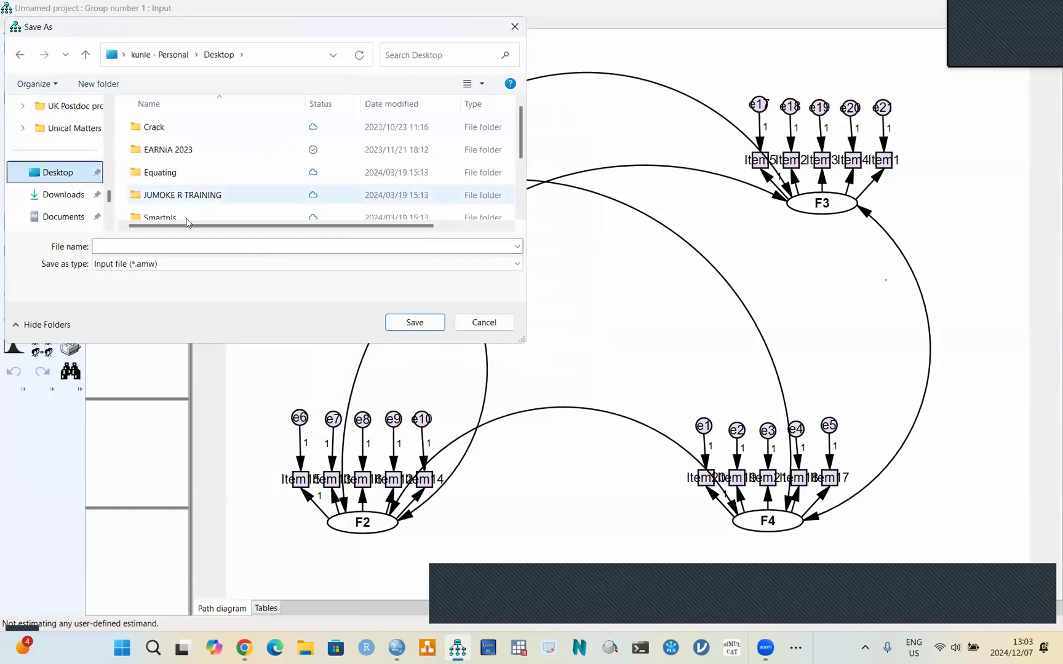
pyautogui.click(155, 245)
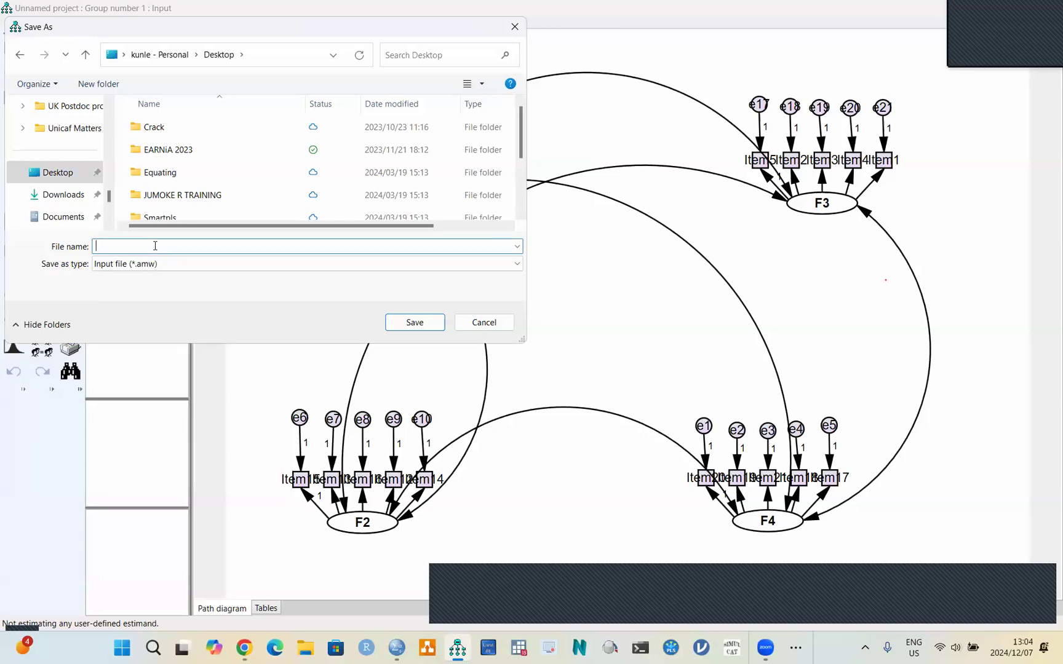
pyautogui.write('KAAMOS')
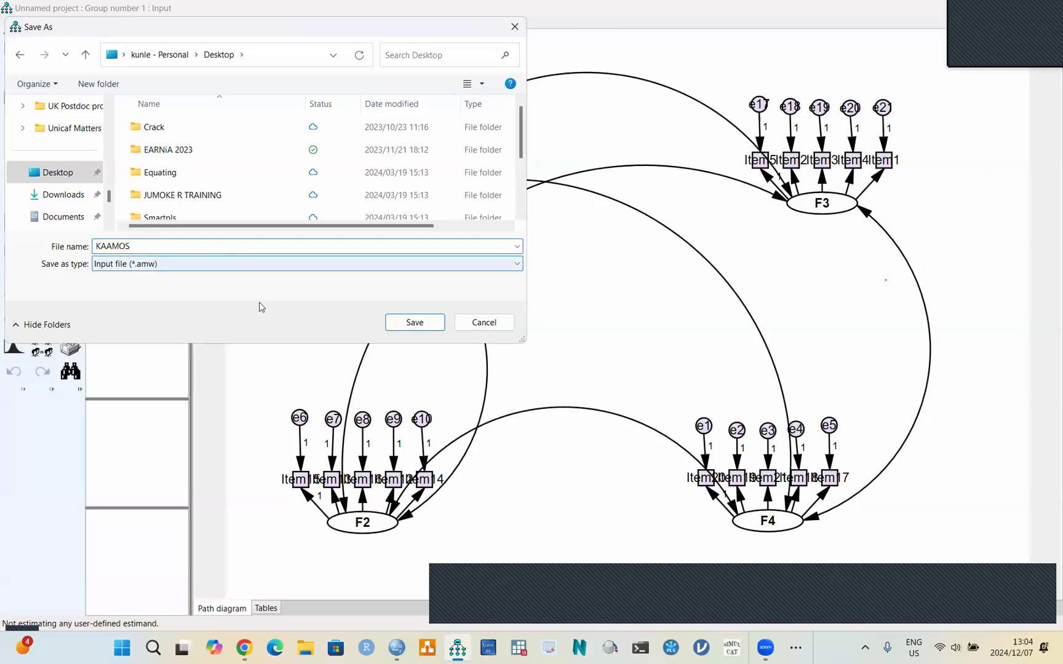
pyautogui.click(403, 327)
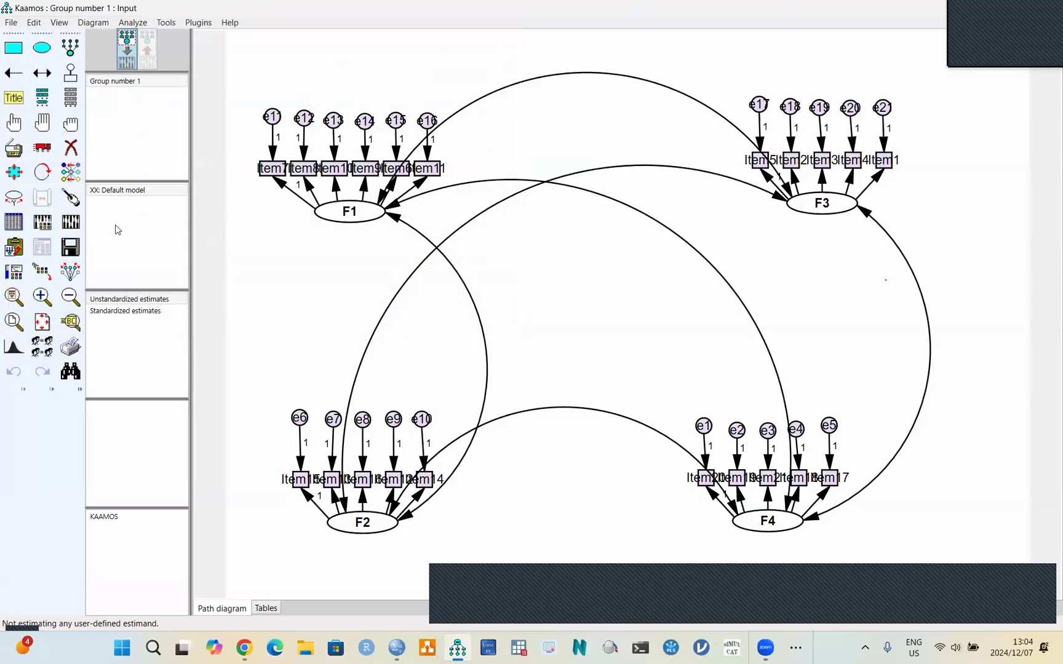
# - Calculate the model's estimates and display the standardized estimates on the output path diagram
pyautogui.click(71, 223)
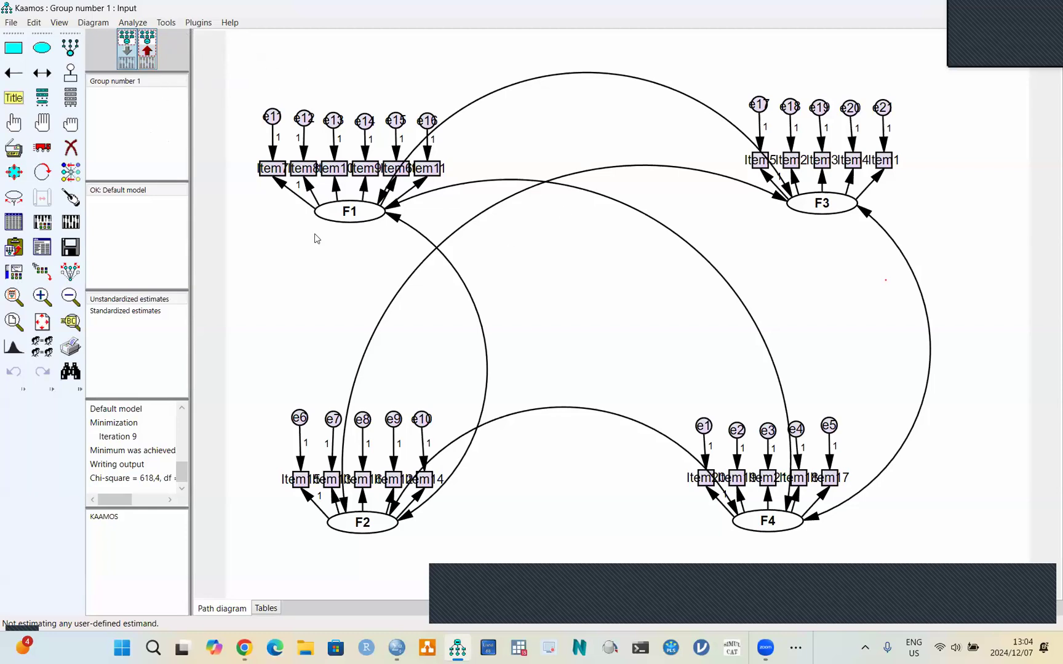
pyautogui.click(149, 47)
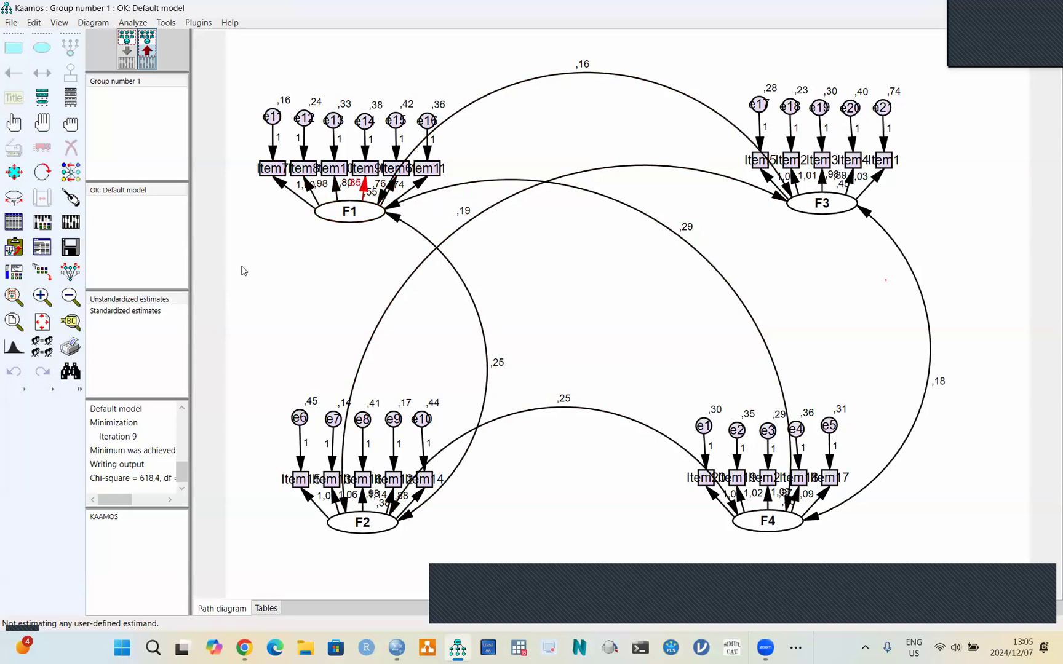
pyautogui.click(131, 316)
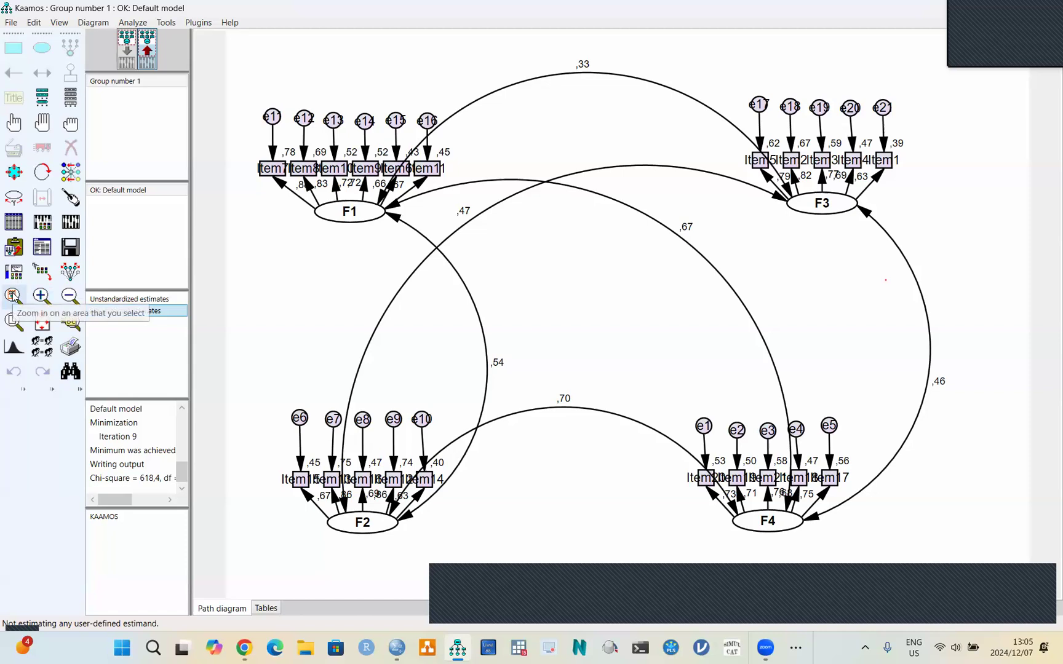
# - Copy the path diagram with its standardized estimates and paste it into a new blank Word document
pyautogui.click(14, 248)
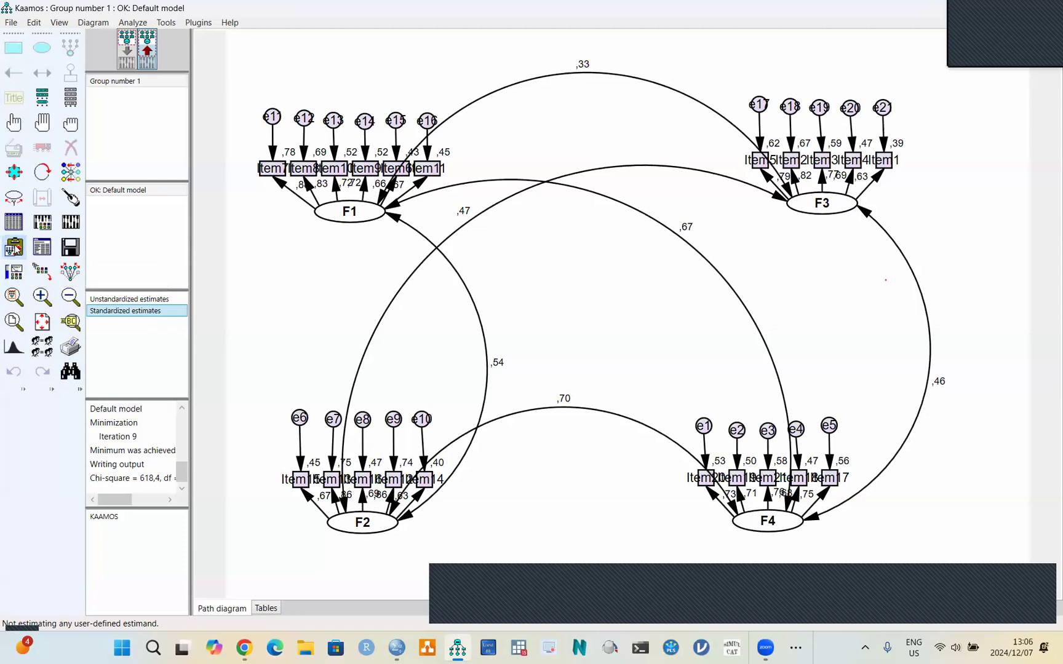
pyautogui.click(153, 648)
pyautogui.write('MS')
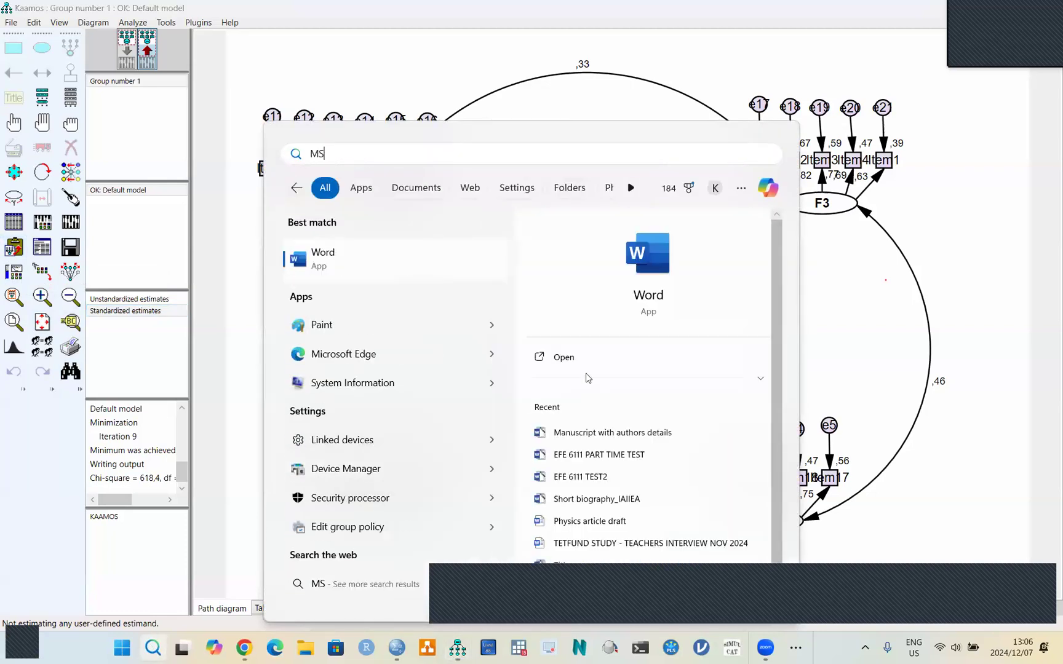
pyautogui.click(569, 365)
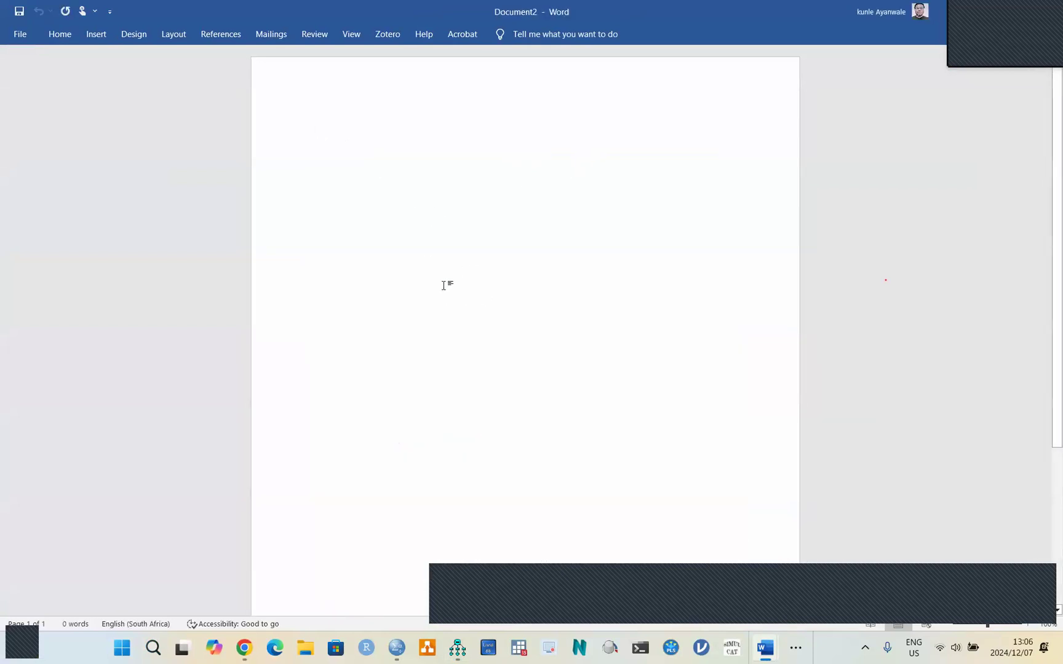
pyautogui.hotkey('ctrl', 'v')
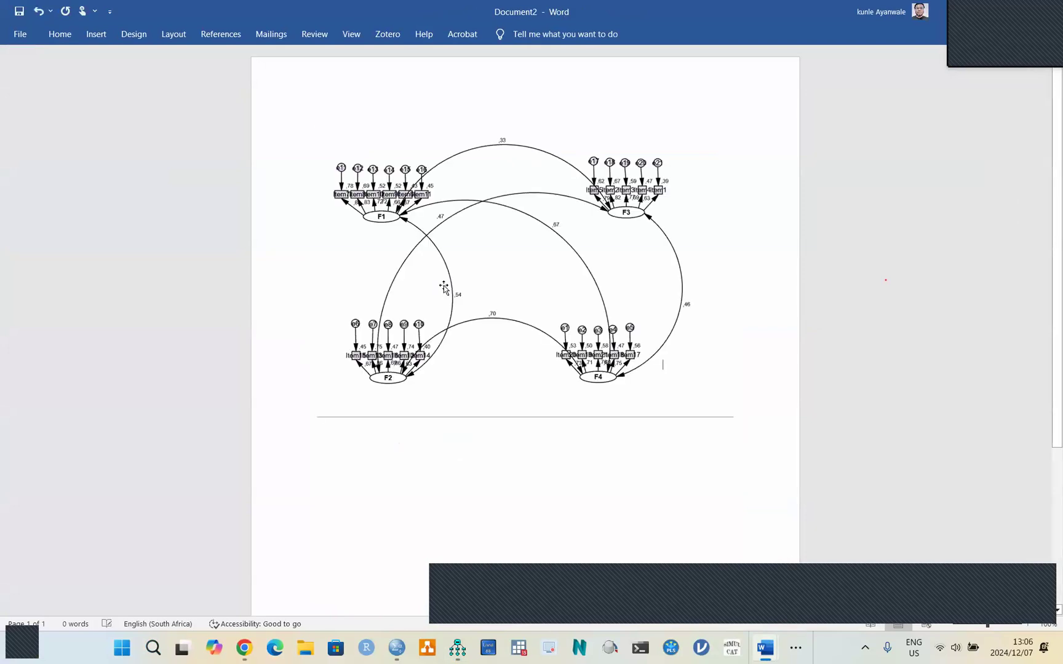
# - Enlarge the pasted diagram in height and width, extending it into the page's lower and right areas
pyautogui.click(467, 243)
pyautogui.moveTo(526, 417); pyautogui.dragTo(527, 480)
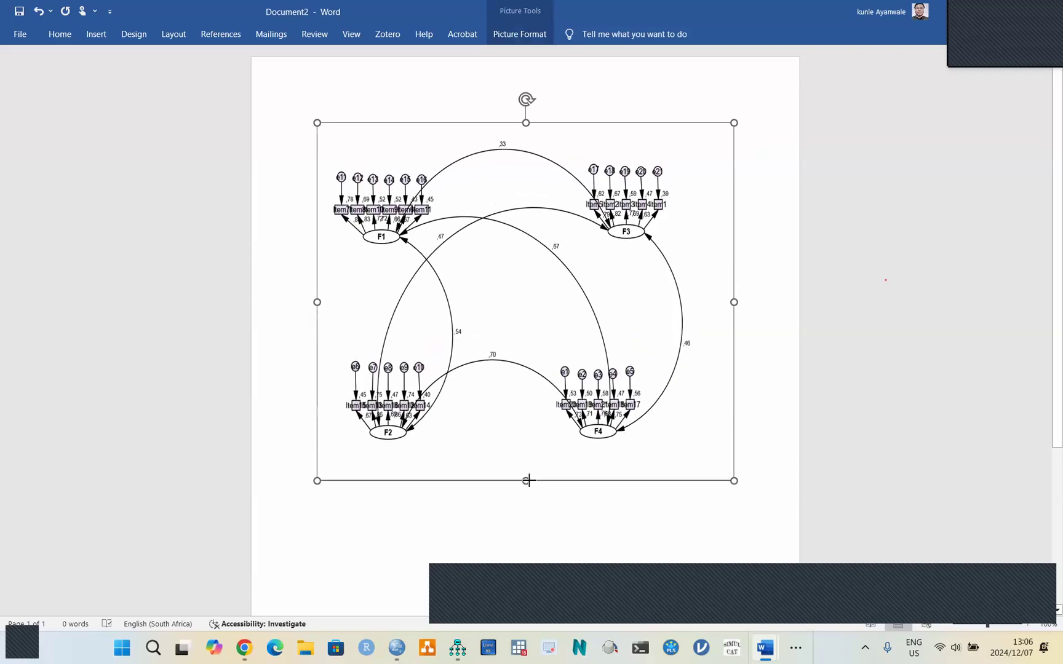
pyautogui.moveTo(734, 302); pyautogui.dragTo(771, 302)
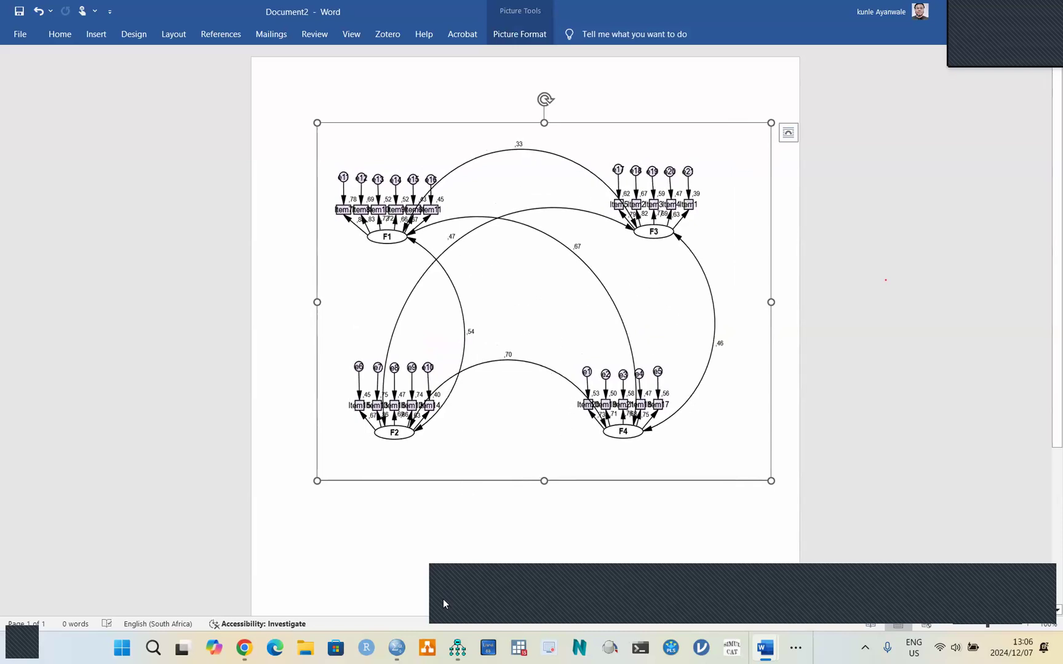
# - Switch back to Amos and open the model's text output in a maximized window showing the notes for the model
pyautogui.moveTo(458, 648)
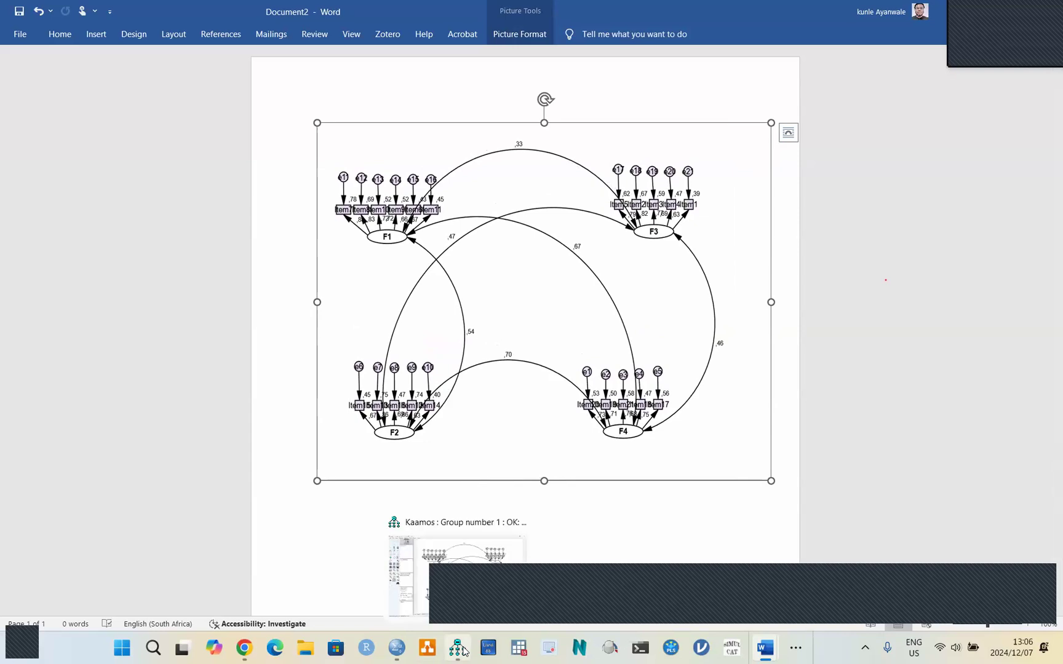
pyautogui.click(477, 571)
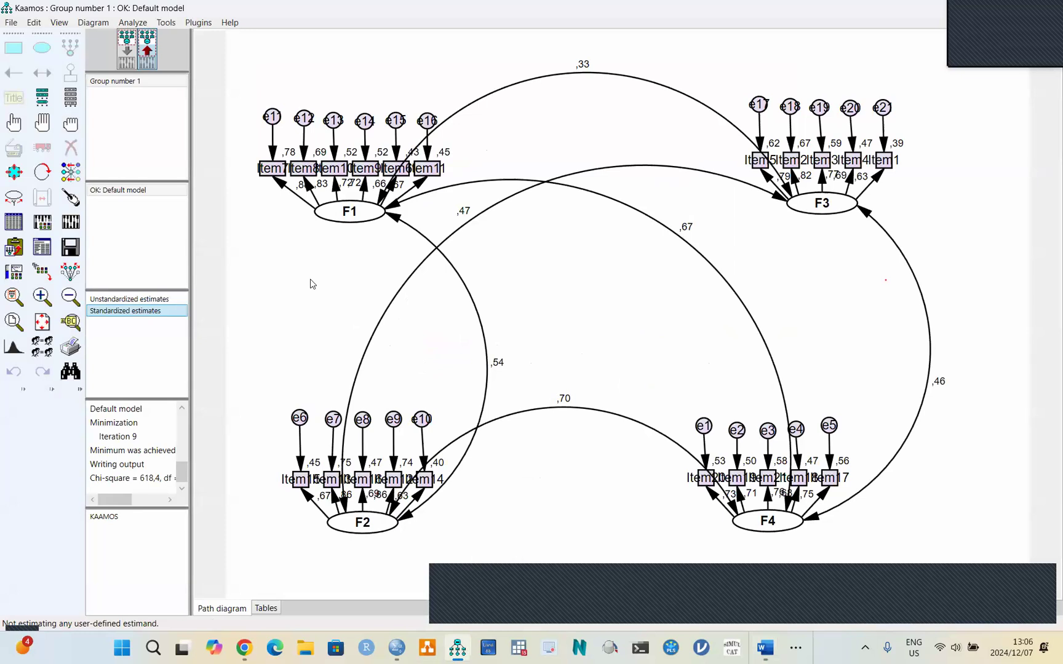
pyautogui.click(42, 248)
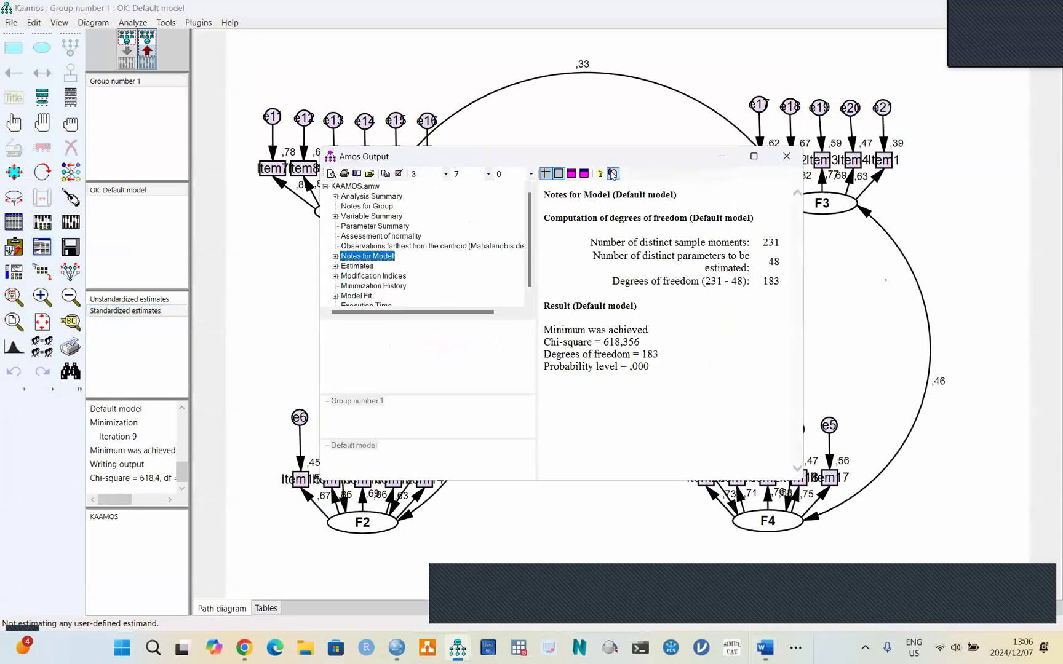
pyautogui.click(754, 157)
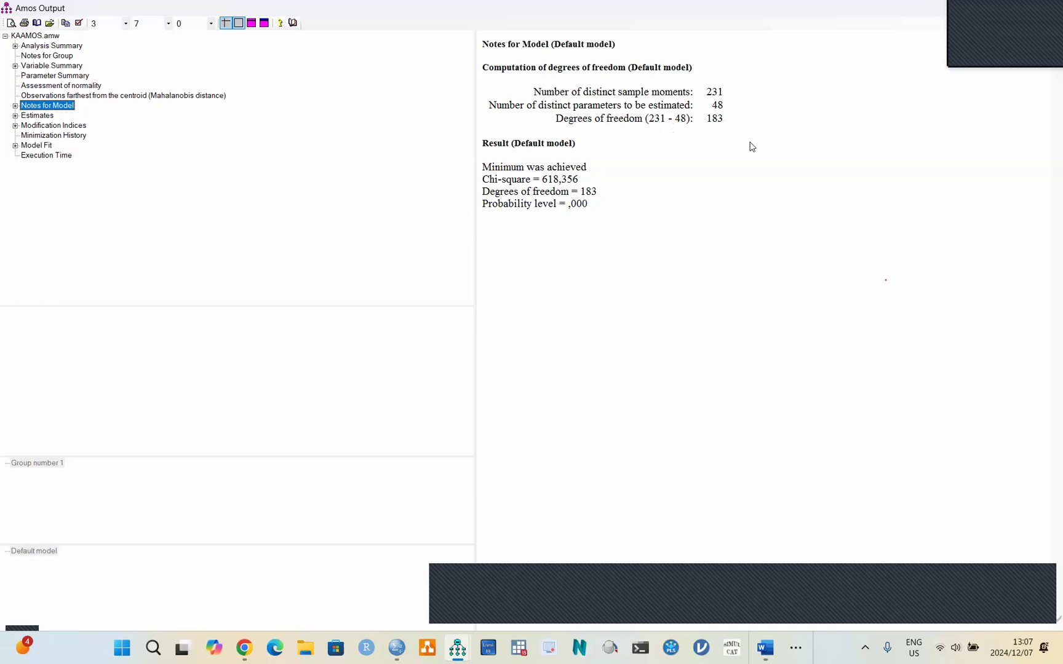
# - Review the assessment of normality and the Mahalanobis distances of the observations farthest from the centroid
pyautogui.click(82, 86)
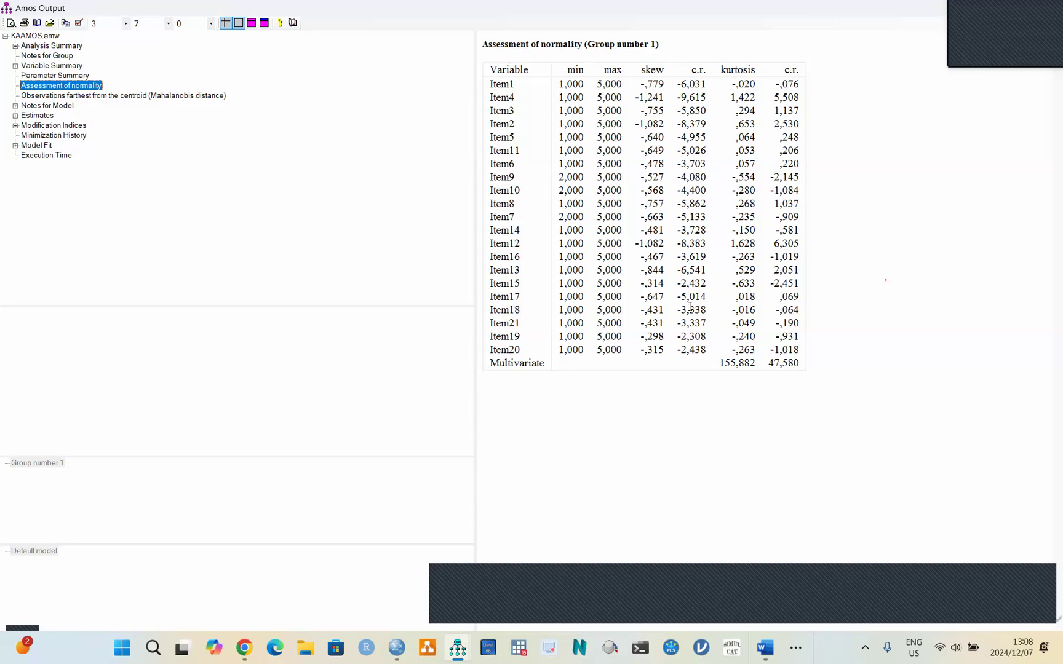
pyautogui.click(137, 96)
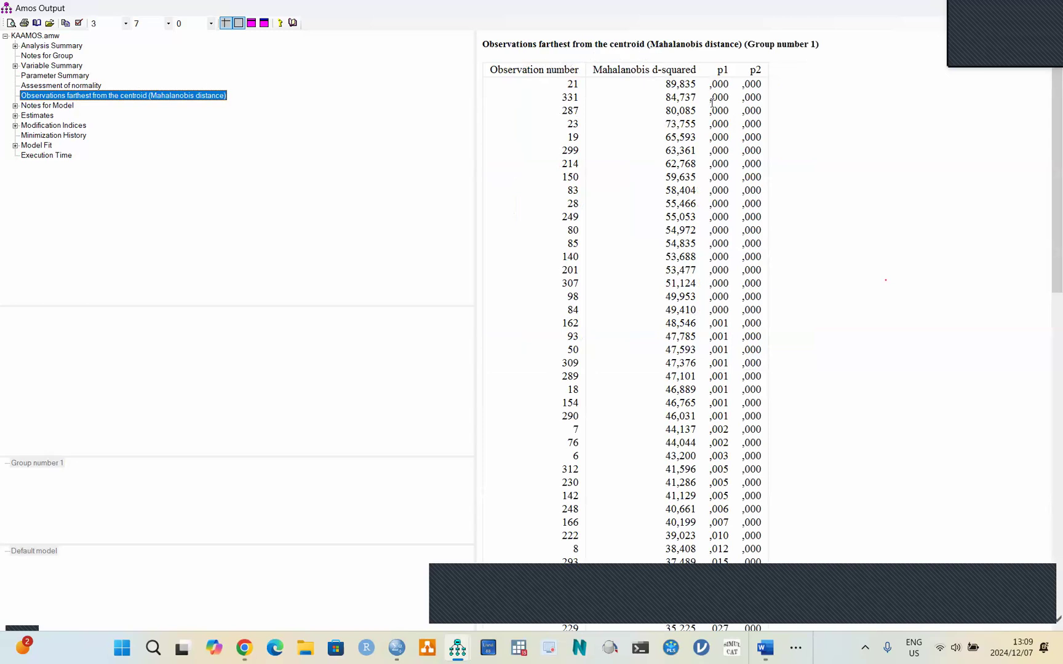
pyautogui.click(1048, 201)
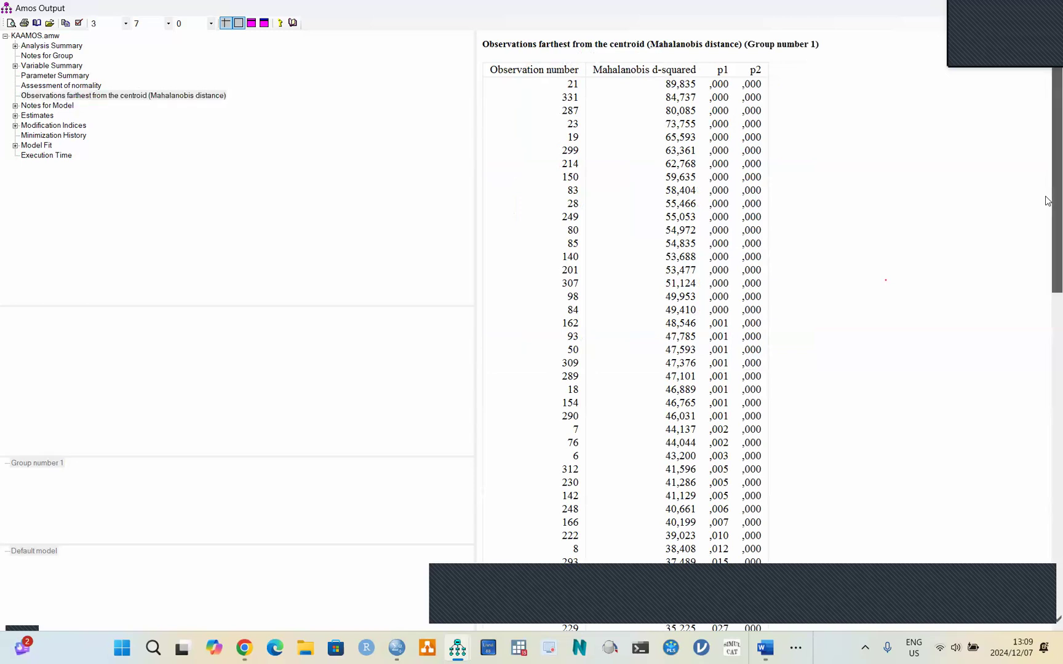
pyautogui.scroll(-3, 1047, 203)
pyautogui.scroll(3, 1046, 199)
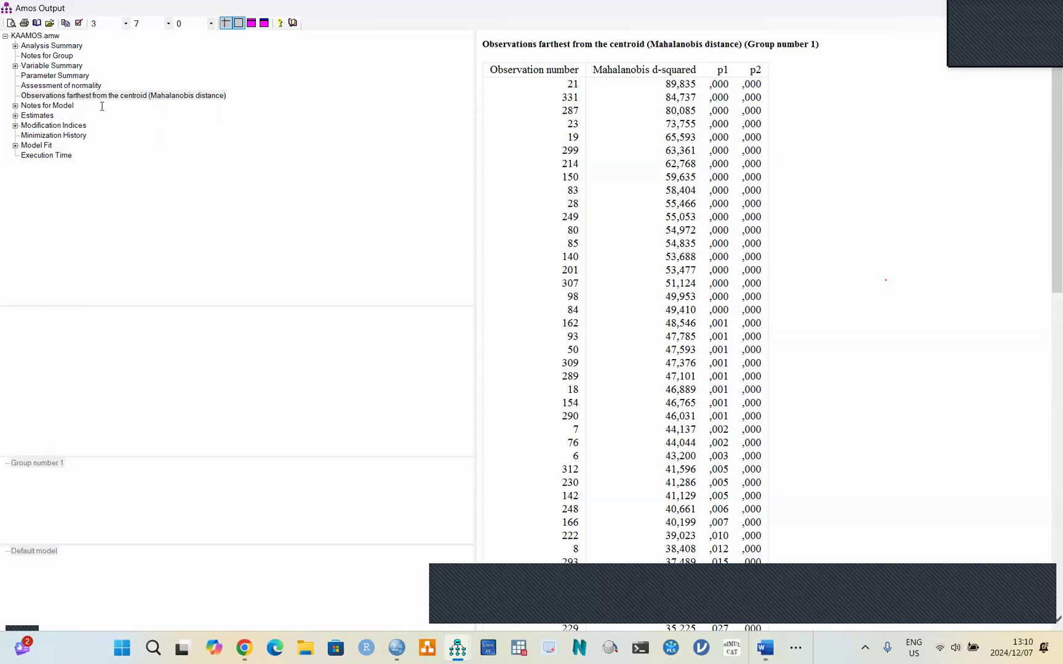
# - Examine the estimates, including the standardized regression weights, and the model fit measures such as CFI and RMSEA
pyautogui.click(47, 116)
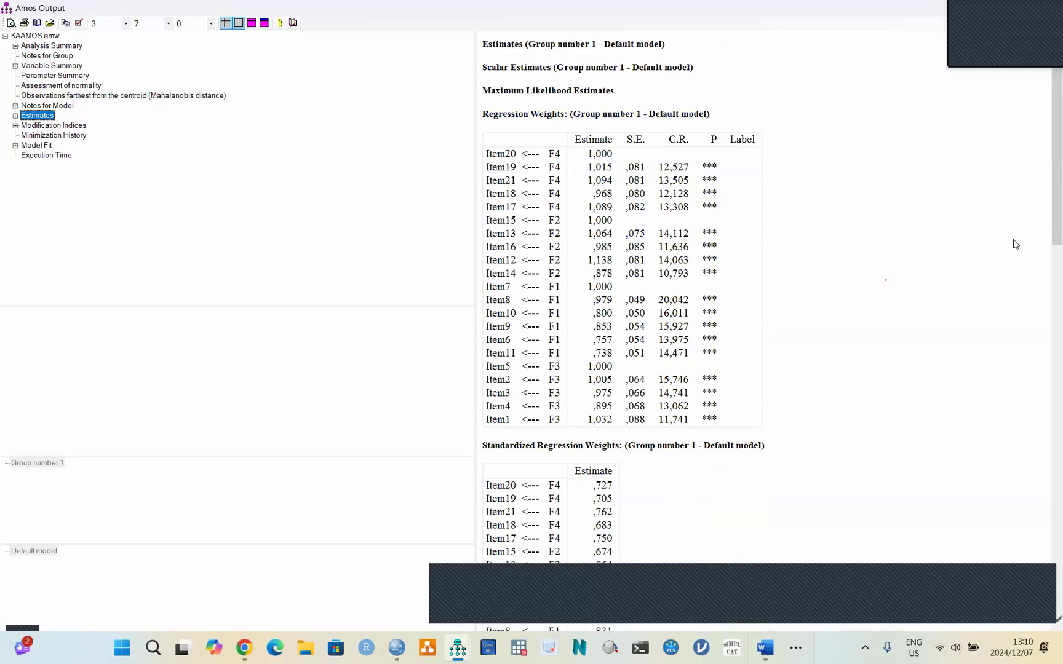
pyautogui.moveTo(1049, 231); pyautogui.dragTo(1049, 301)
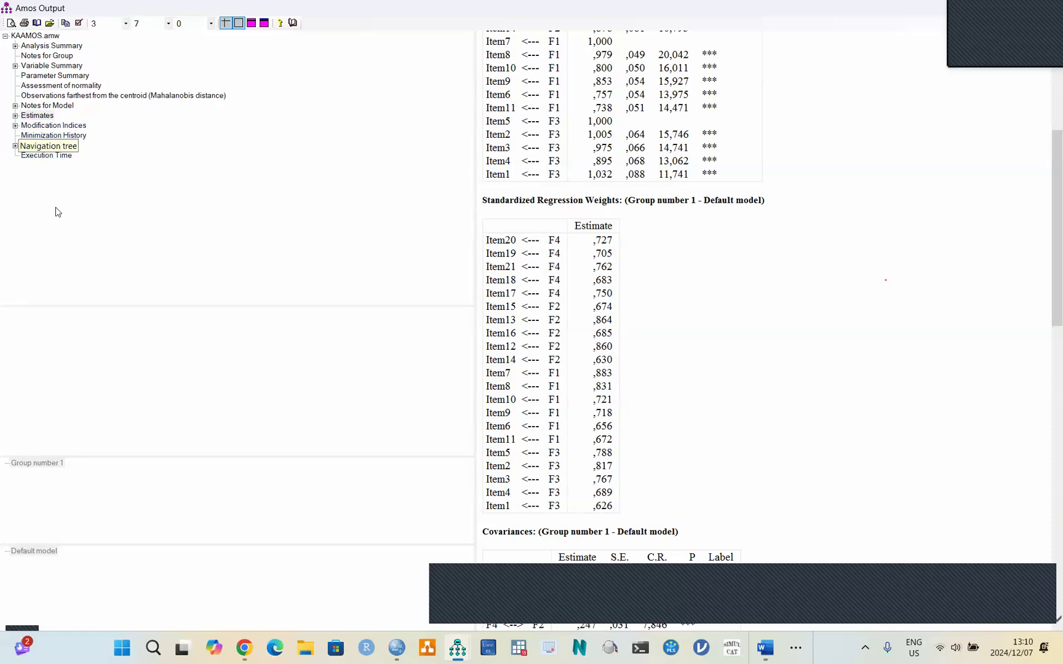
pyautogui.click(47, 147)
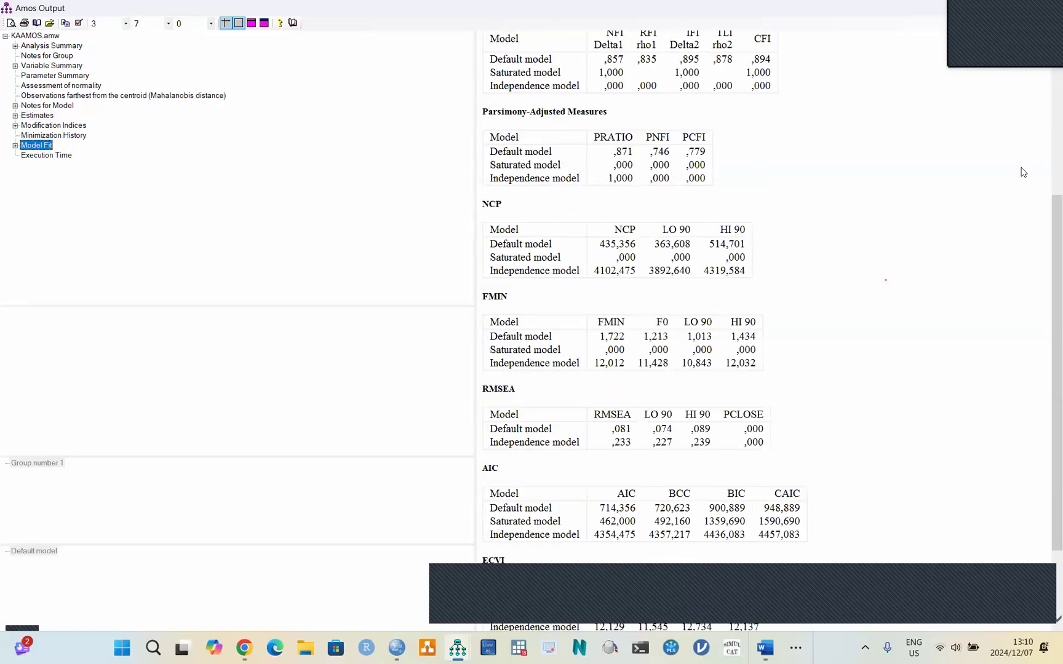
# - Review the model fit summary from the CMIN, GFI and baseline comparison tables through RMSEA and ECVI
pyautogui.moveTo(1048, 211); pyautogui.dragTo(1047, 54)
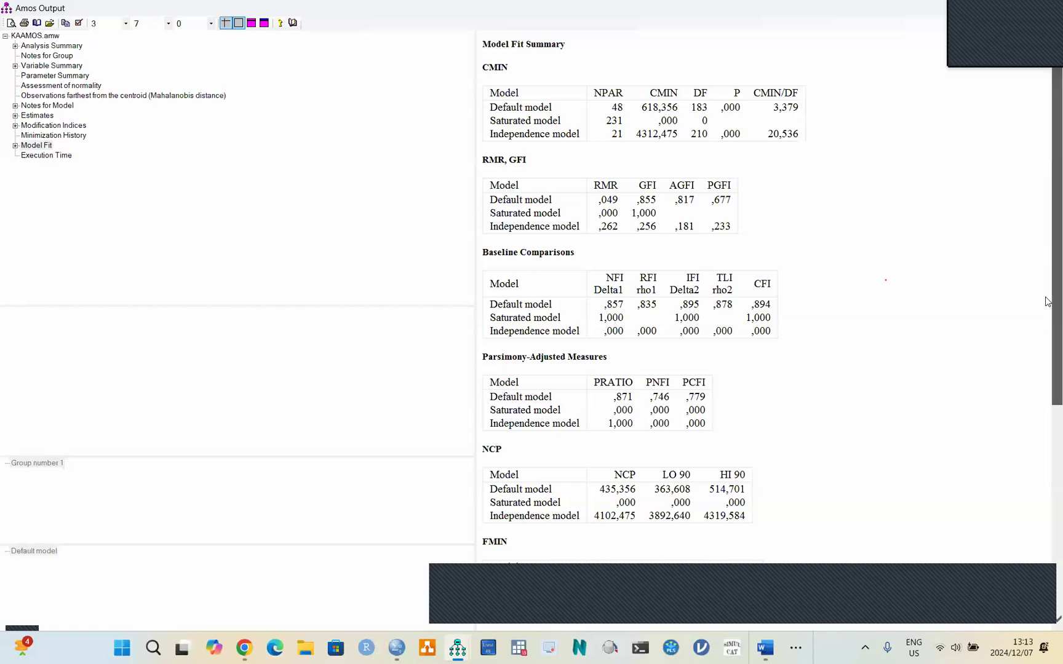
pyautogui.moveTo(1047, 302); pyautogui.dragTo(1048, 527)
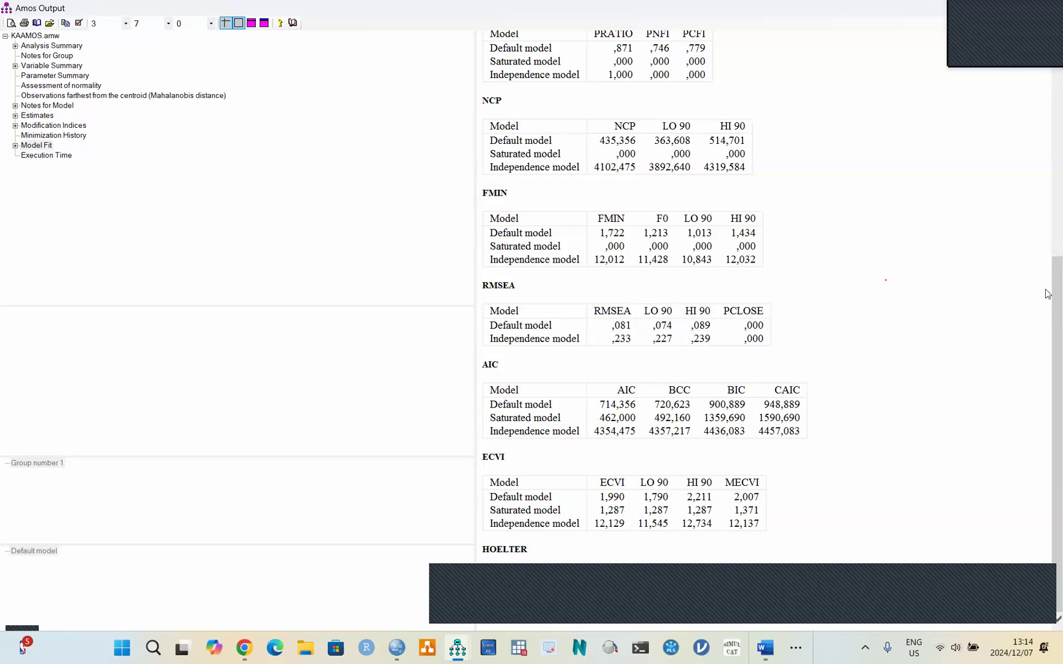
pyautogui.scroll(2, 1048, 290)
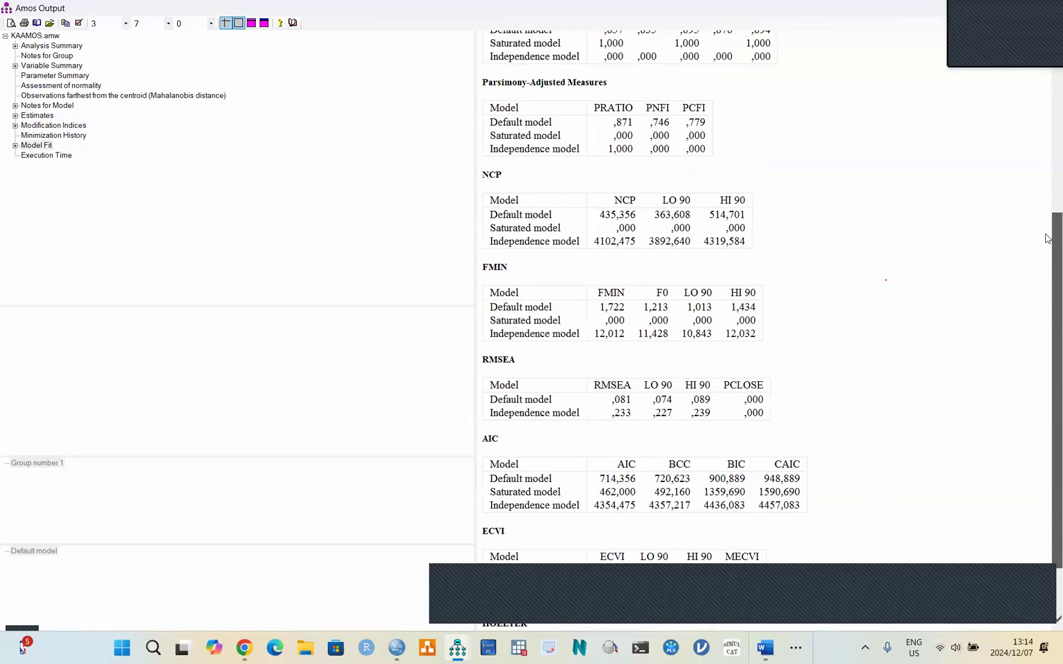
pyautogui.scroll(6, 1048, 239)
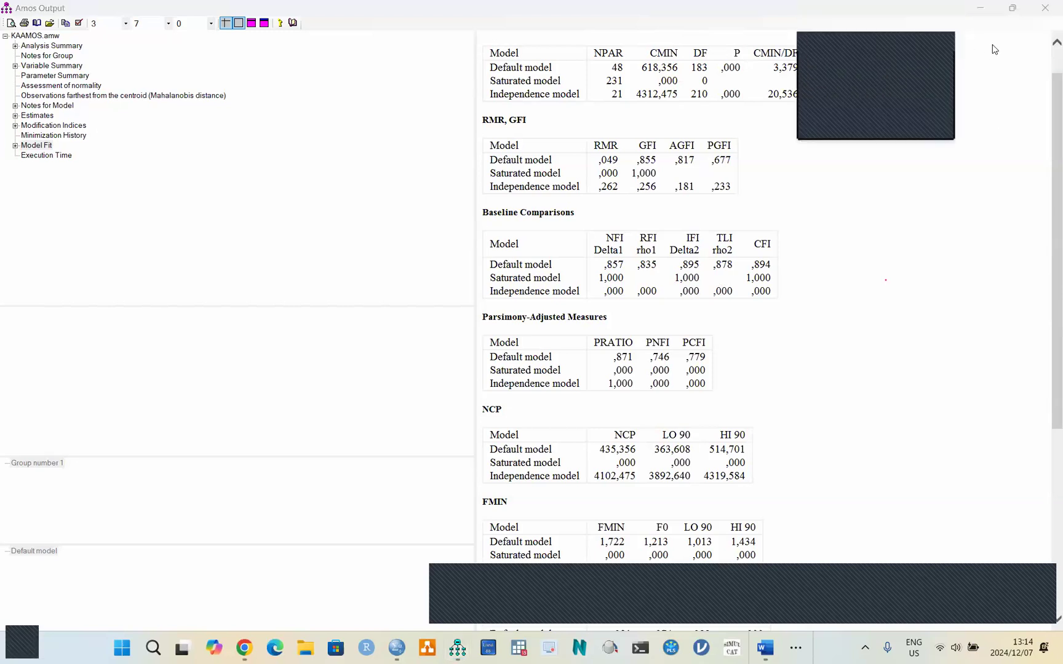
# - Examine the modification indices for the covariances among the error terms, and close the text output
pyautogui.click(76, 128)
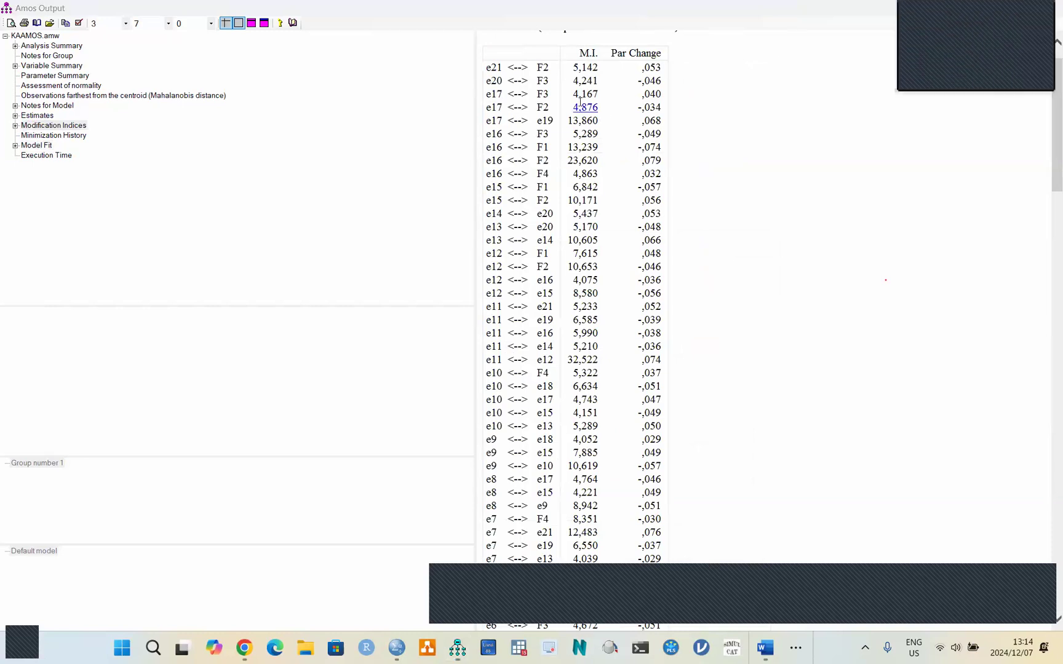
pyautogui.scroll(1, 580, 101)
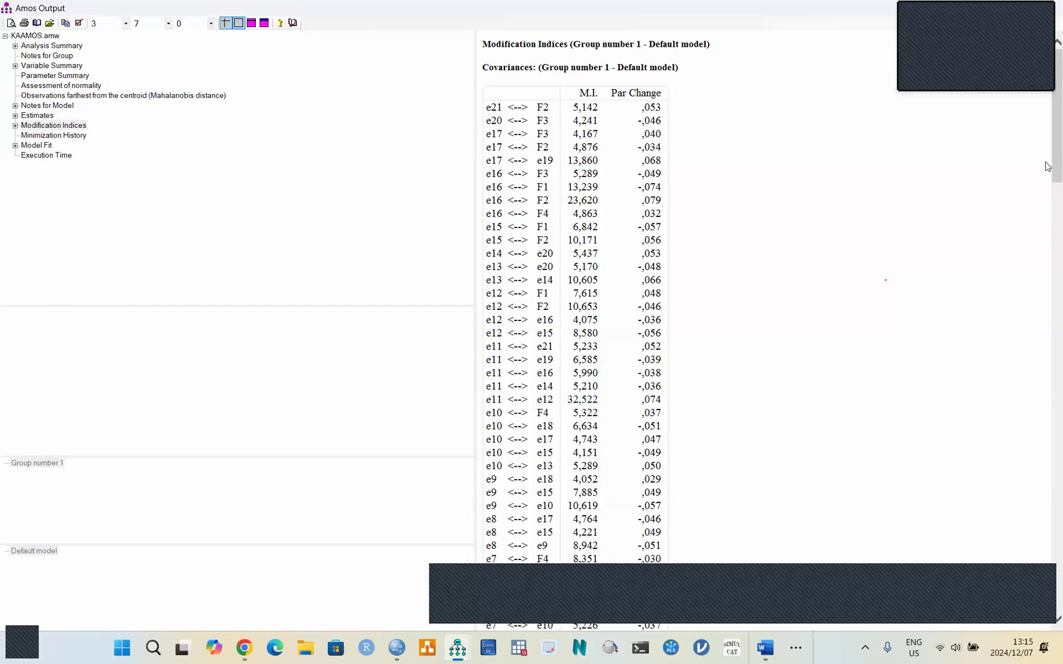
pyautogui.moveTo(1047, 166); pyautogui.dragTo(1049, 223)
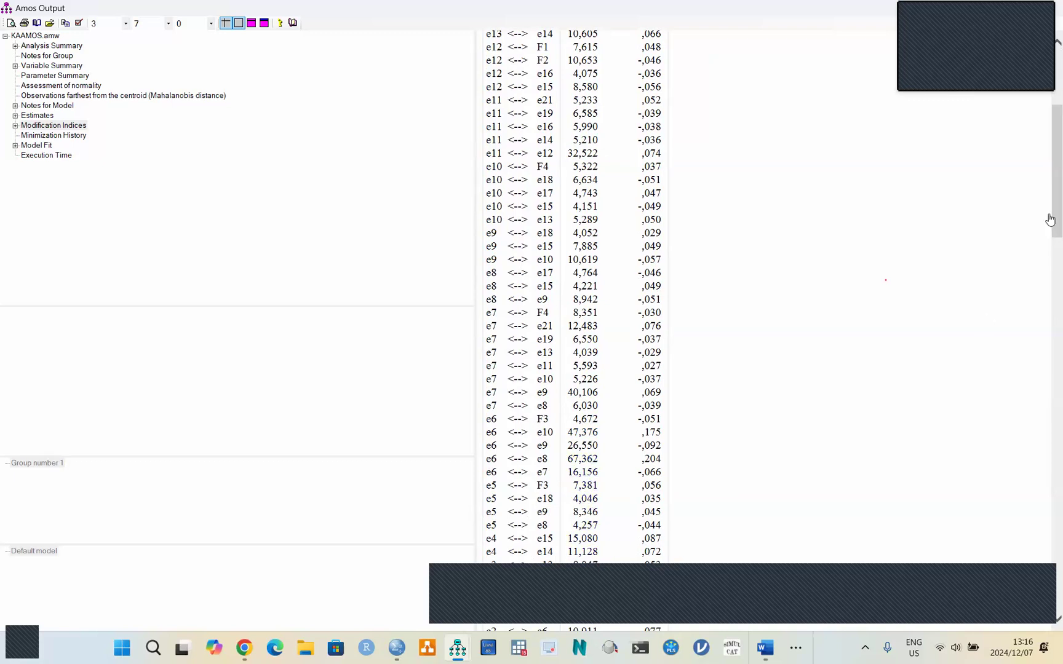
pyautogui.moveTo(1052, 209); pyautogui.dragTo(1050, 51)
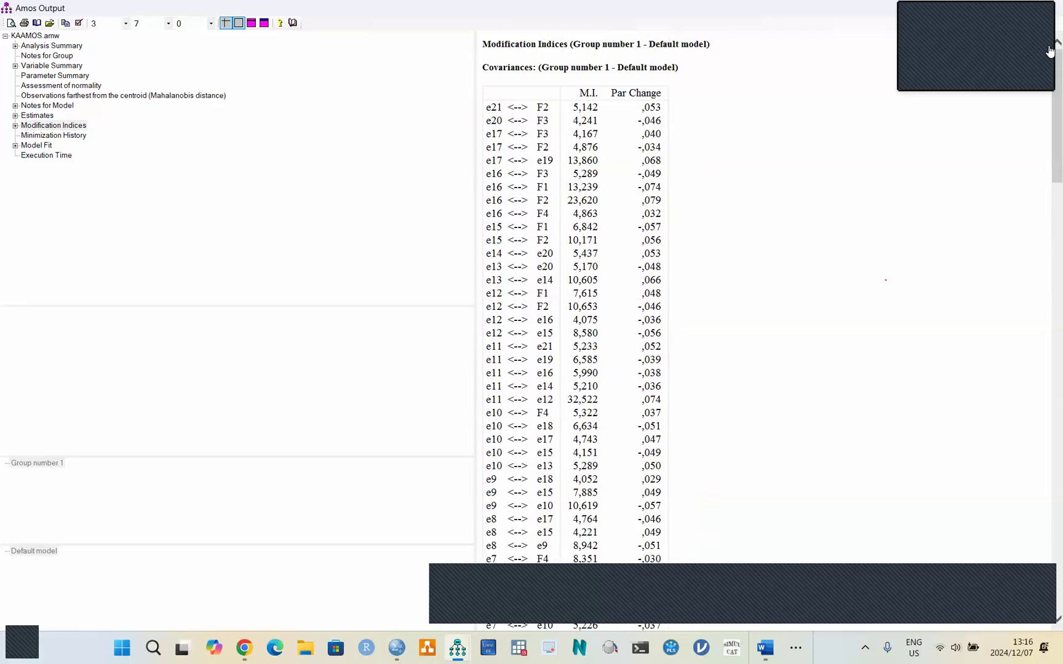
pyautogui.hotkey('alt', 'F4')
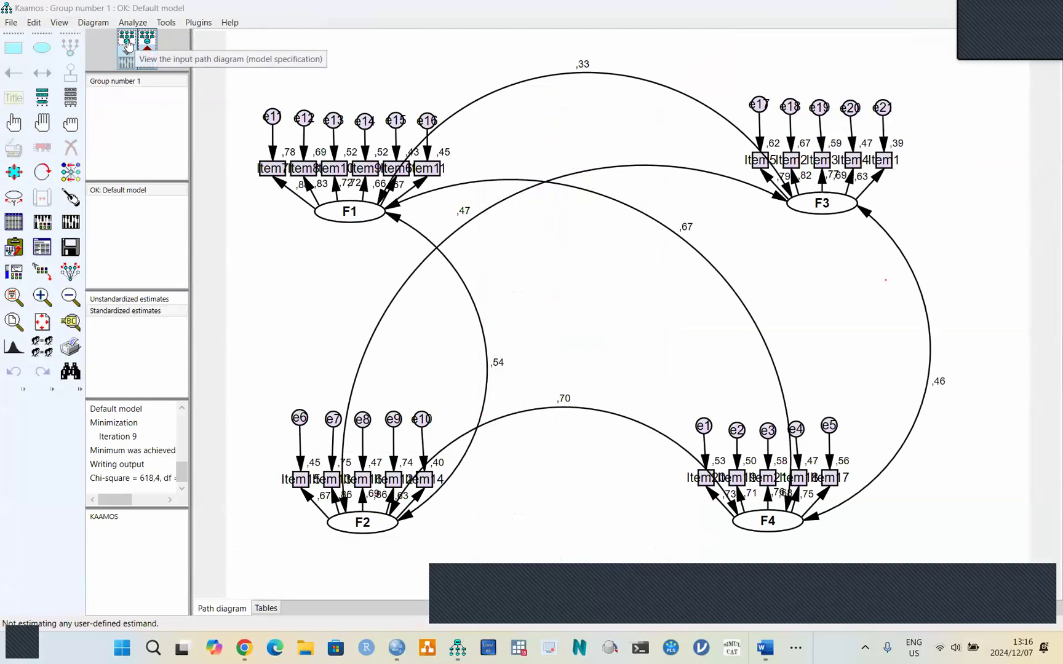
# - In the input path diagram, draw error covariances between e11 and e12, e7 and e9, e6 and e10, and e6 and e8
pyautogui.click(128, 43)
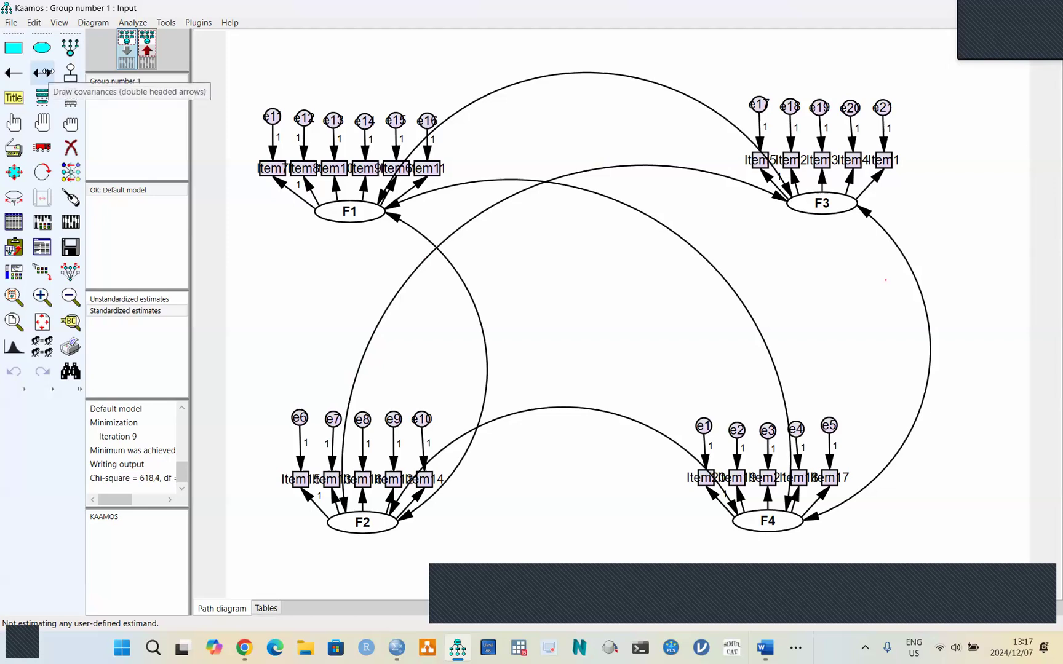
pyautogui.click(46, 73)
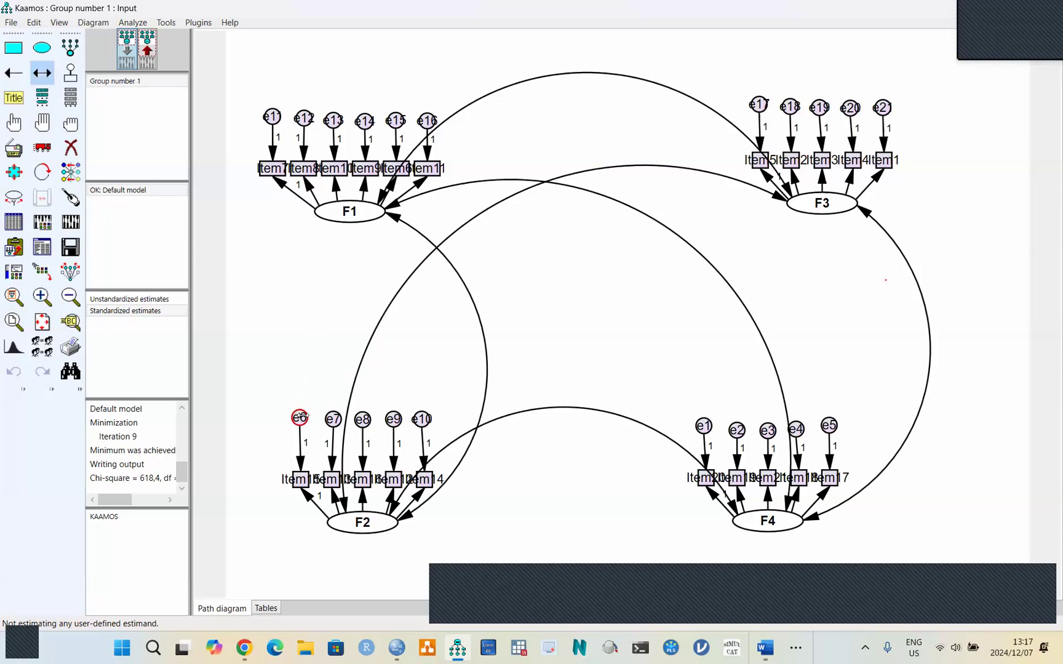
pyautogui.moveTo(300, 417)
pyautogui.mouseDown()
pyautogui.moveTo(562, 143)
pyautogui.moveTo(754, 102)
pyautogui.moveTo(522, 283)
pyautogui.moveTo(307, 409)
pyautogui.moveTo(657, 354)
pyautogui.moveTo(695, 375)
pyautogui.moveTo(704, 428)
pyautogui.moveTo(719, 424)
pyautogui.moveTo(299, 419)
pyautogui.moveTo(296, 129)
pyautogui.moveTo(342, 358)
pyautogui.mouseUp()
pyautogui.moveTo(271, 109); pyautogui.dragTo(309, 116)
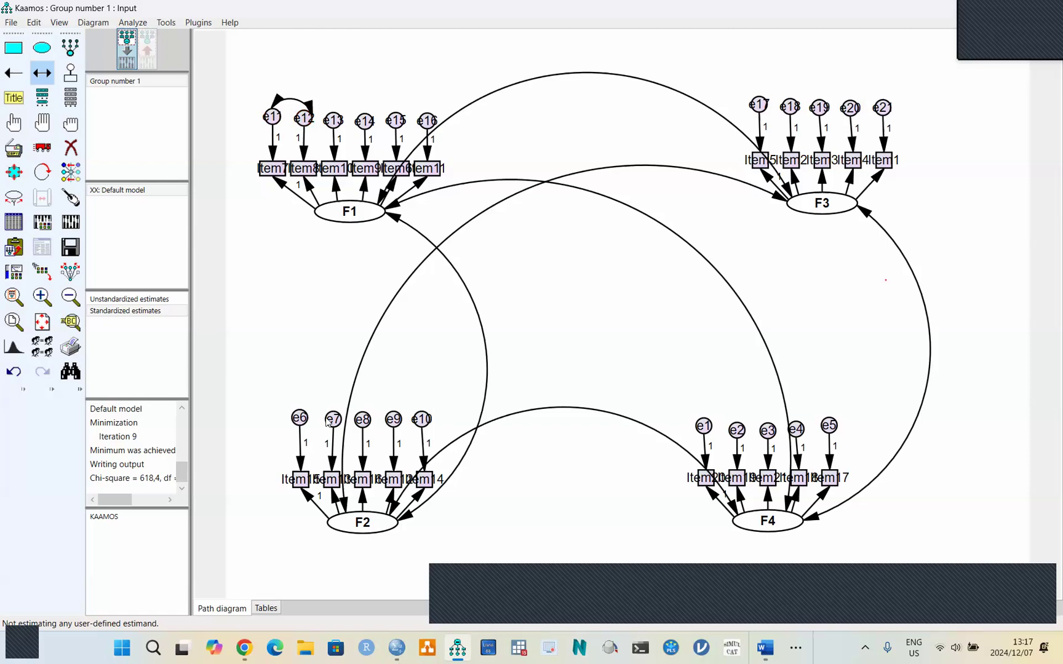
pyautogui.moveTo(332, 420); pyautogui.dragTo(400, 424)
pyautogui.moveTo(299, 418); pyautogui.dragTo(428, 422)
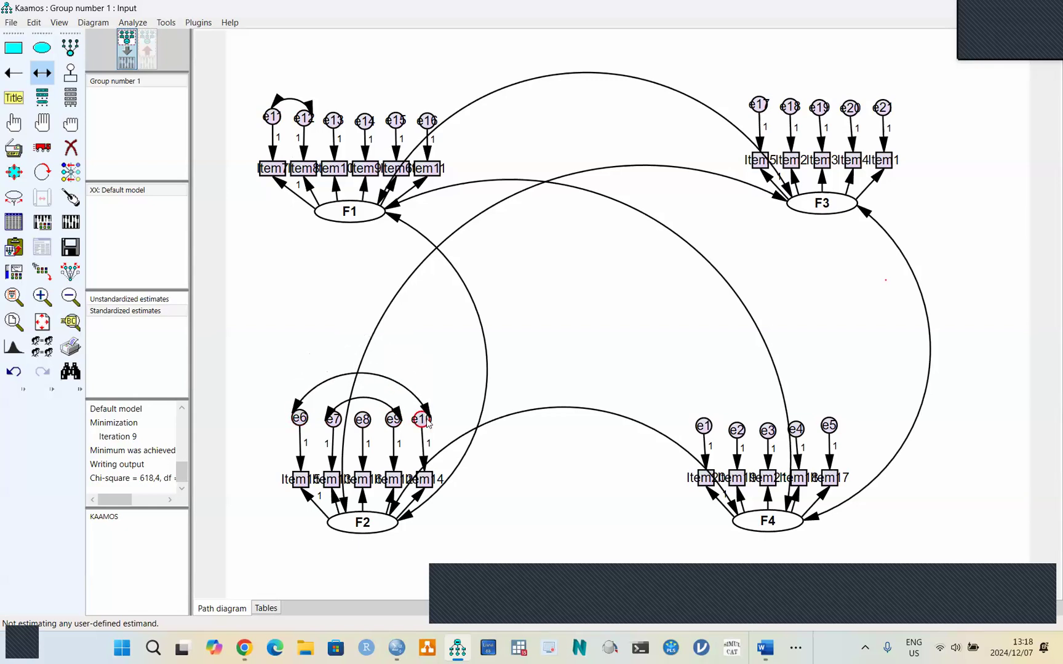
pyautogui.moveTo(301, 416); pyautogui.dragTo(368, 423)
# - Touch up the error terms under F1 and F2 so their new covariance arrows attach neatly to the circles
pyautogui.click(71, 198)
pyautogui.click(73, 199)
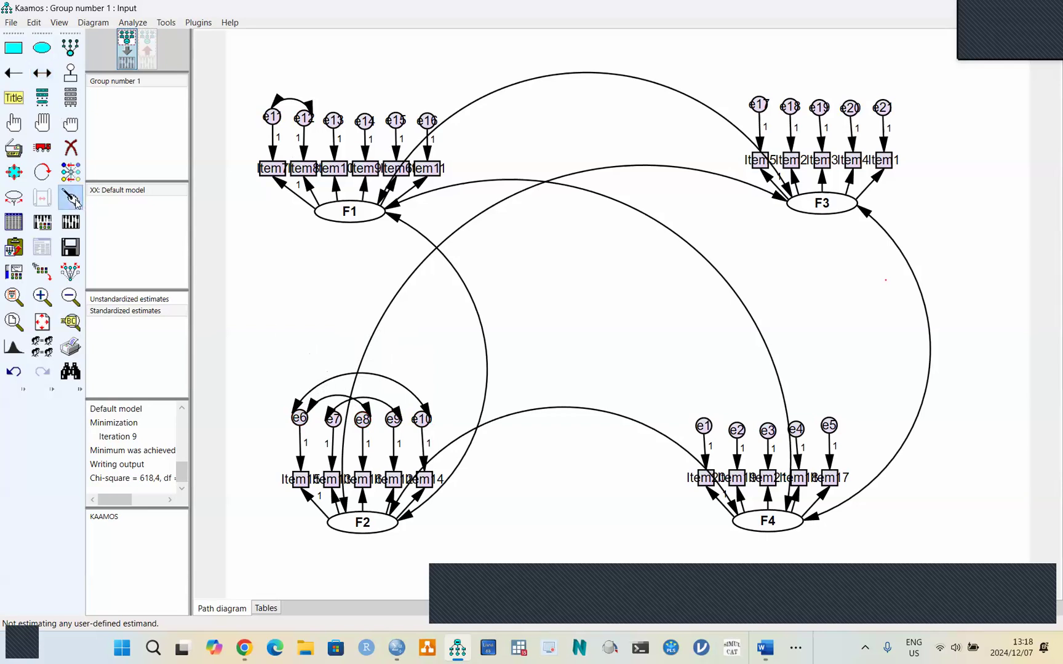
pyautogui.click(278, 120)
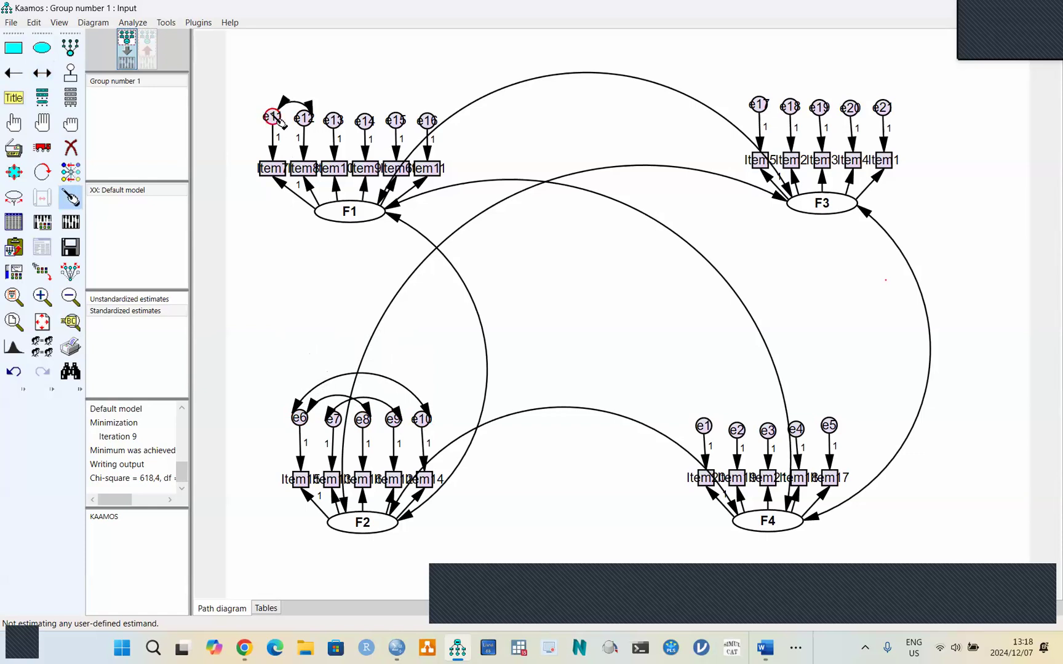
pyautogui.click(310, 122)
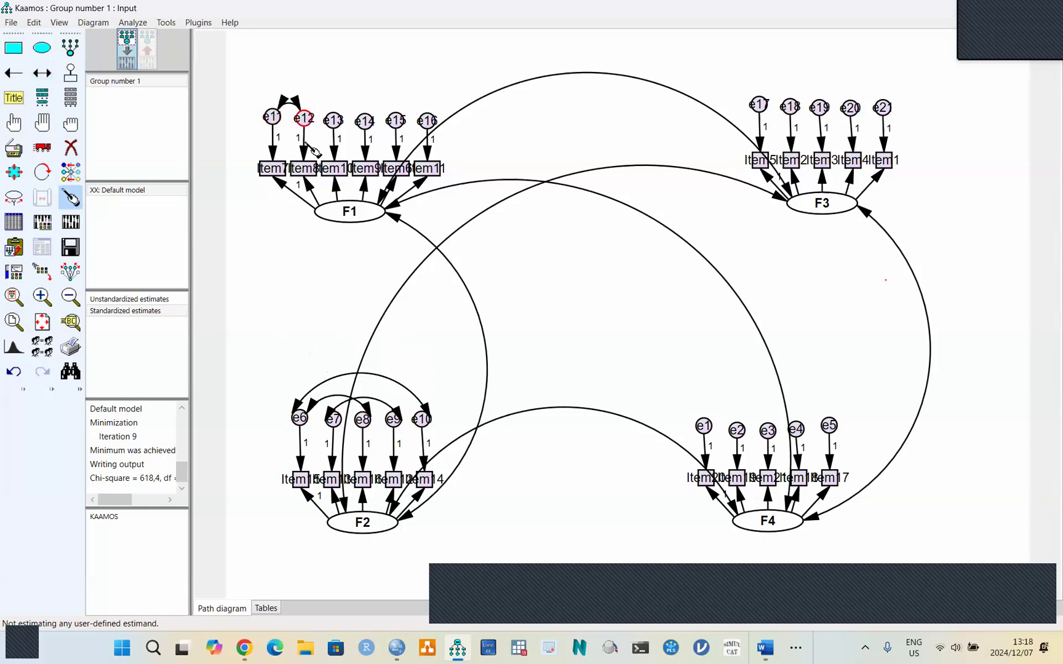
pyautogui.click(348, 433)
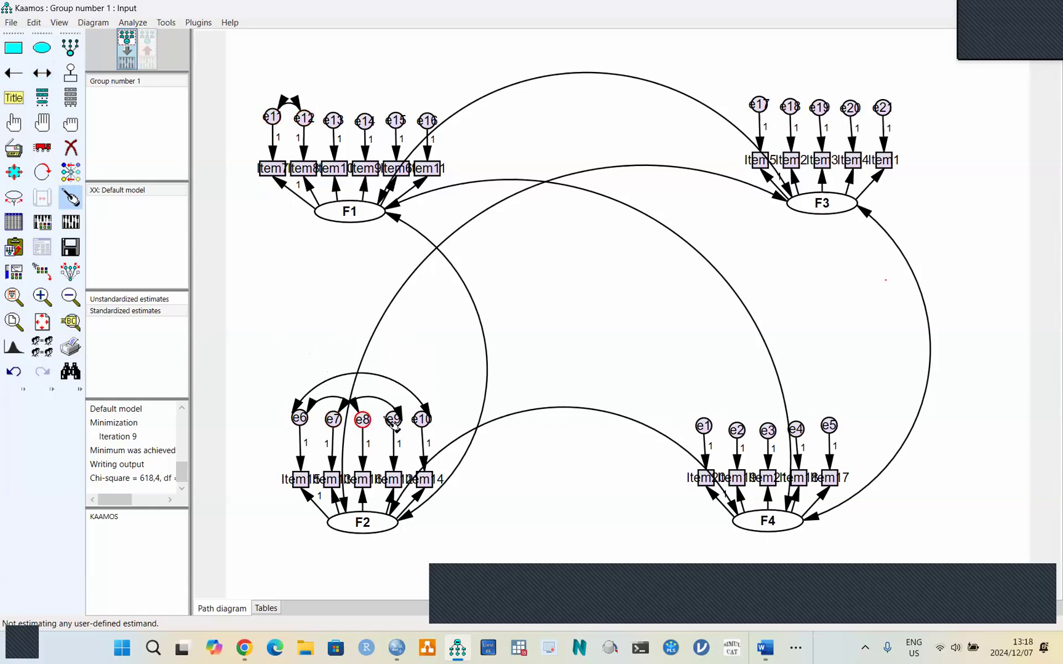
pyautogui.click(397, 423)
pyautogui.click(423, 418)
pyautogui.click(301, 420)
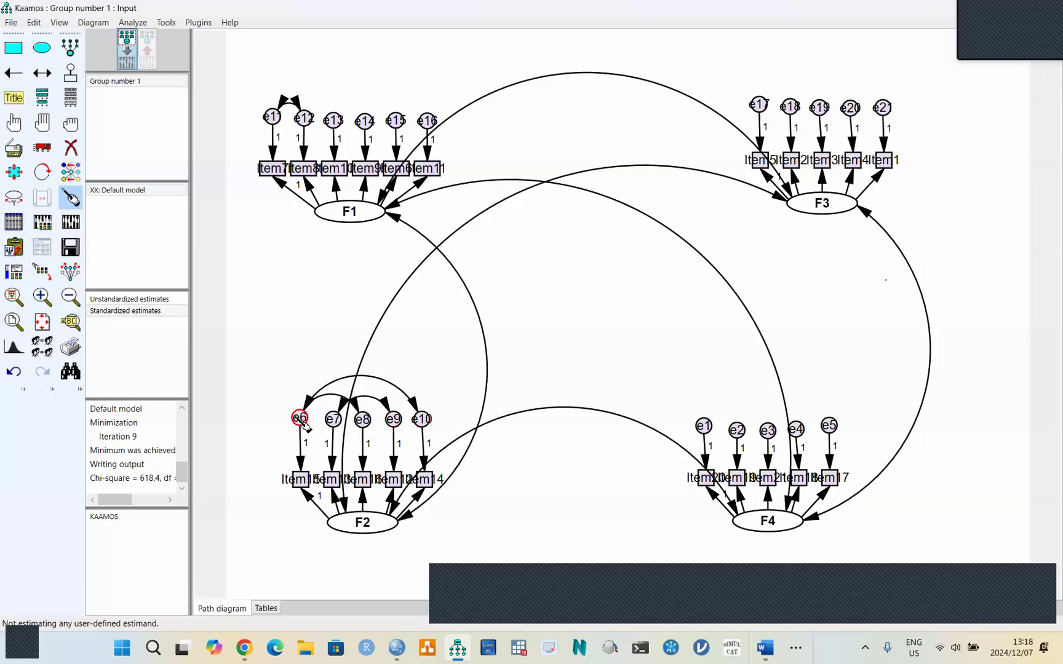
pyautogui.click(72, 200)
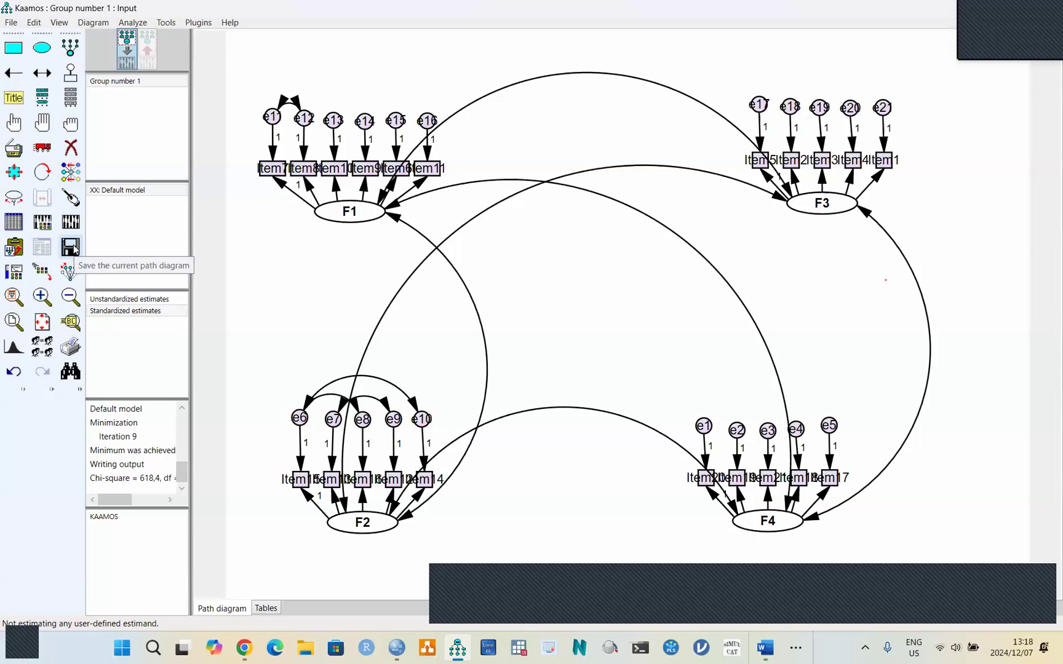
# - Save the path diagram and recalculate the modified model's estimates, displaying them on the output path diagram
pyautogui.click(73, 247)
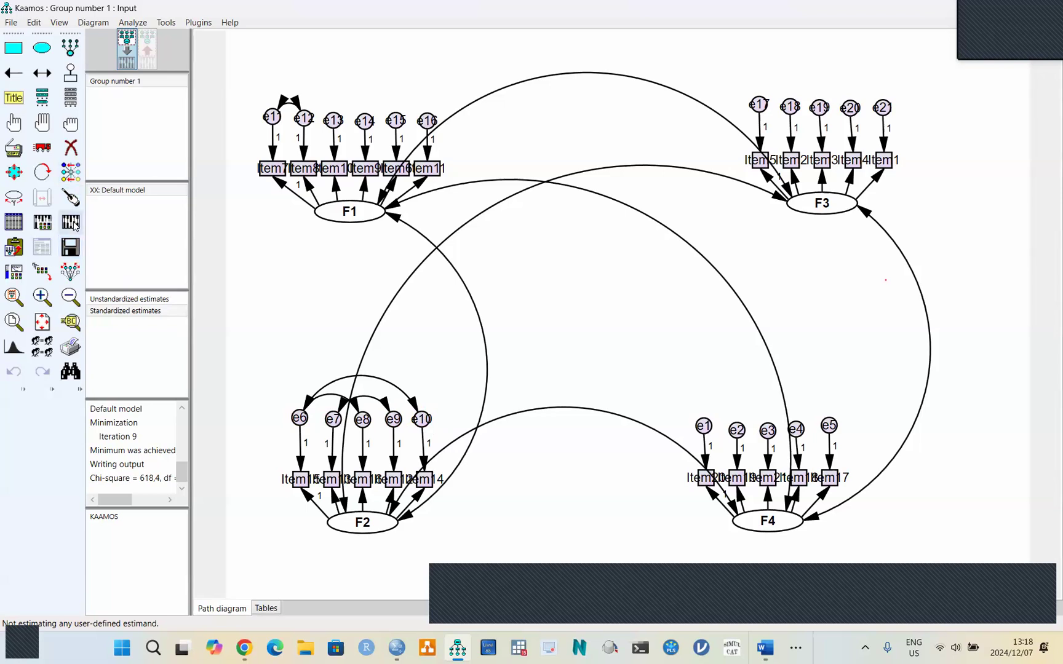
pyautogui.click(73, 224)
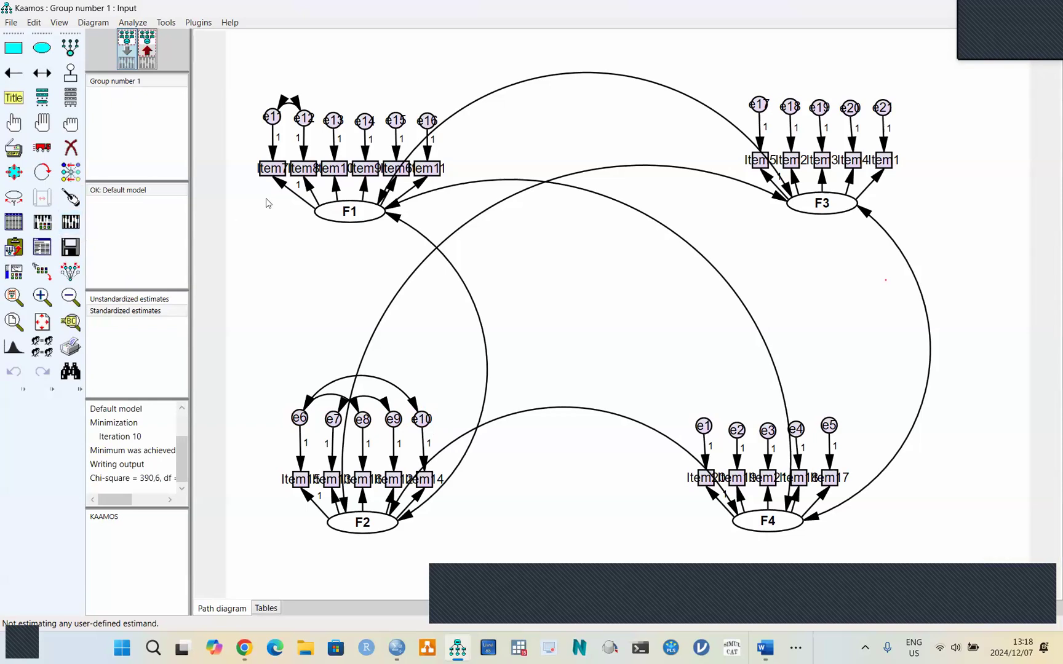
pyautogui.click(148, 43)
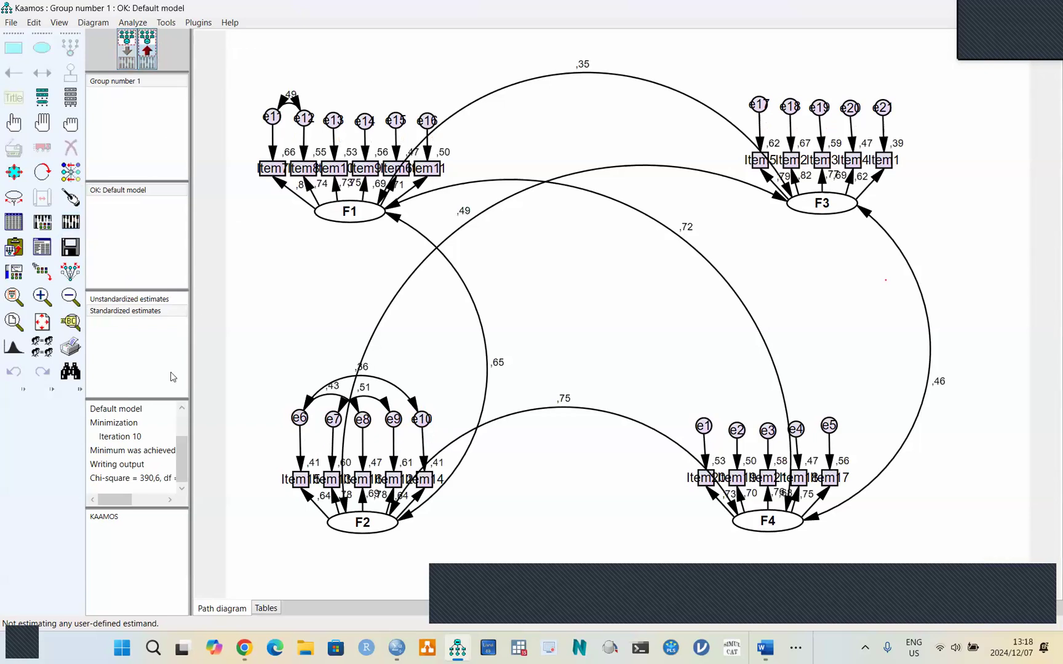
# - Open the re-estimated model's text output and review its model fit measures, including CMIN/DF, CFI and RMSEA
pyautogui.click(44, 249)
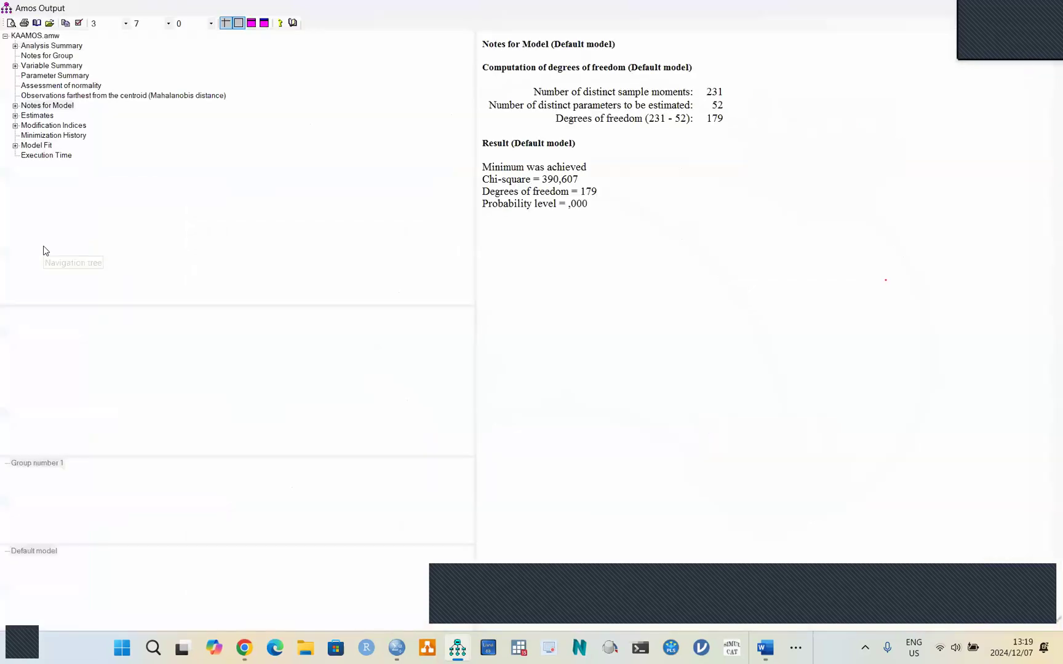
pyautogui.click(37, 146)
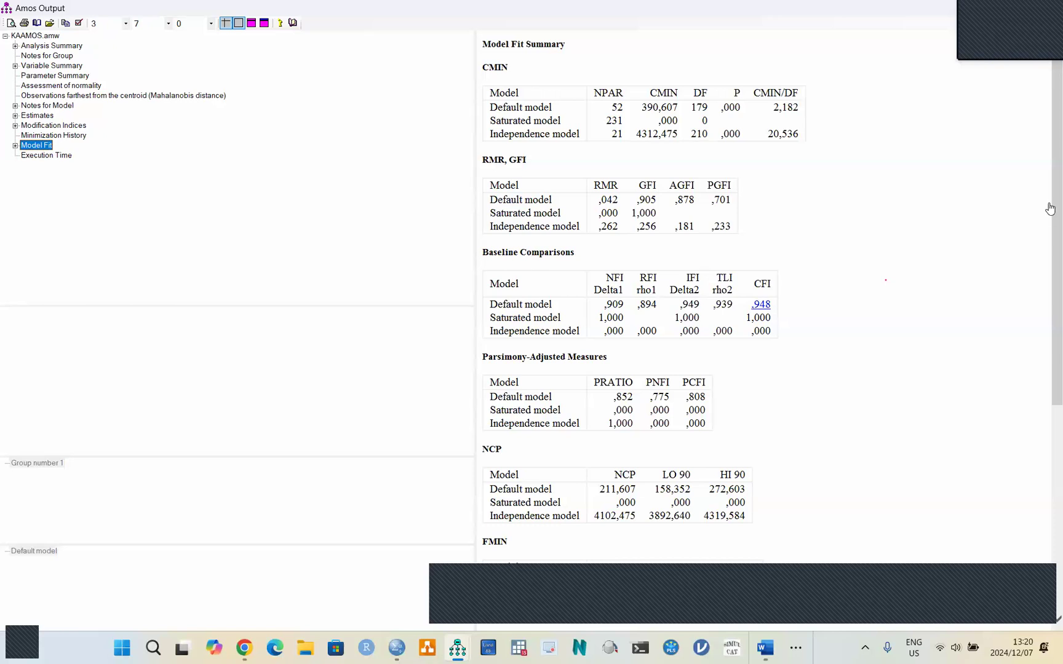
pyautogui.moveTo(1050, 210); pyautogui.dragTo(1050, 421)
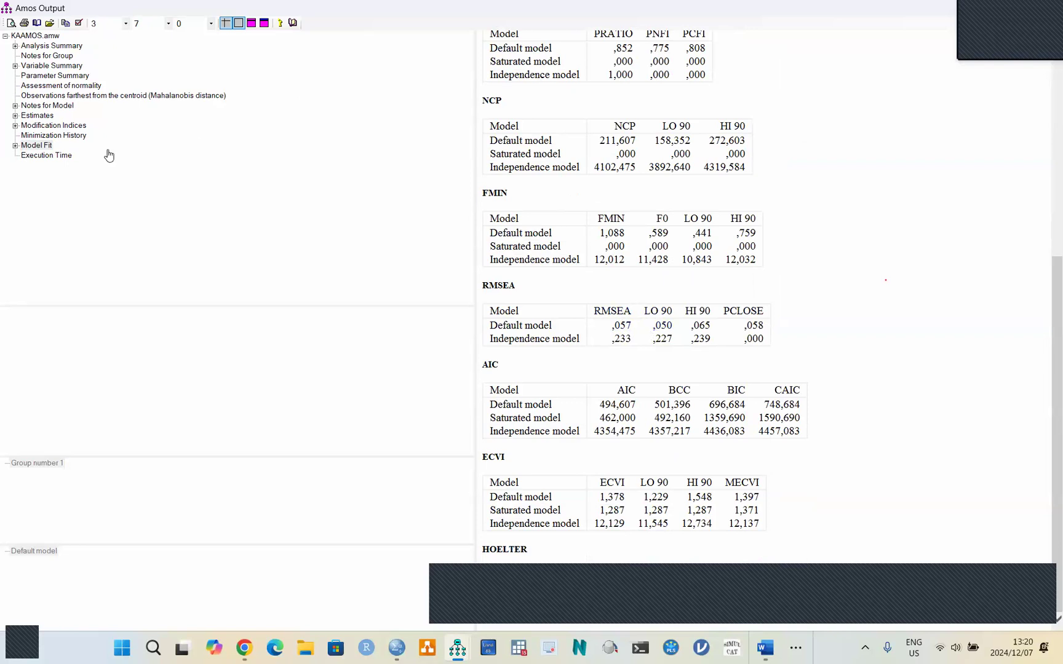
# - Examine the modified model's modification indices for remaining high covariances between error terms, and close the text output
pyautogui.click(61, 126)
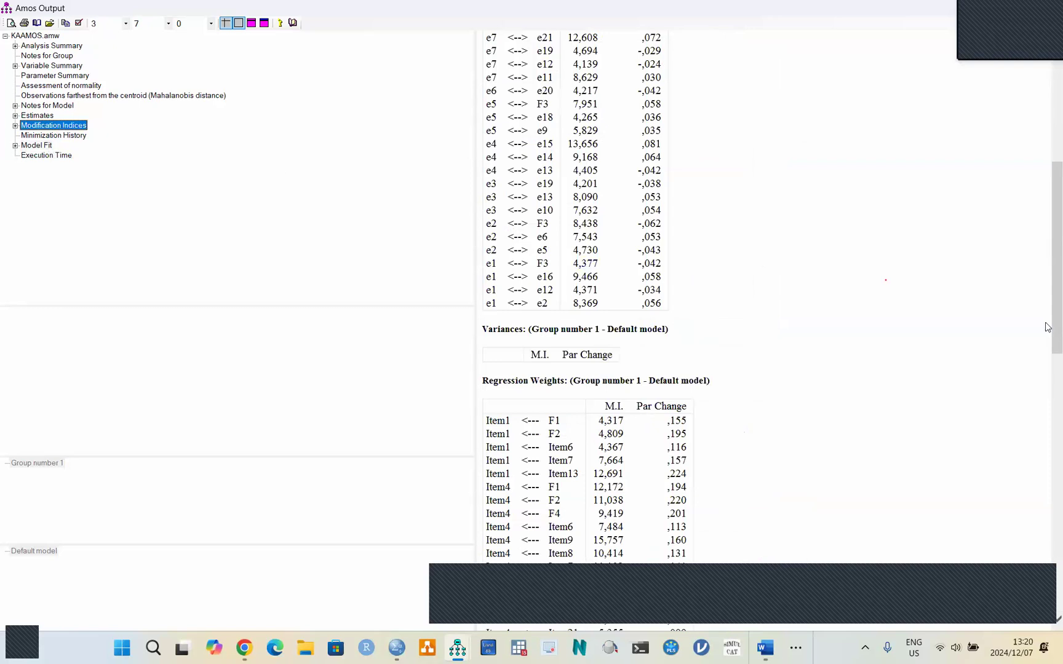
pyautogui.scroll(5, 1035, 220)
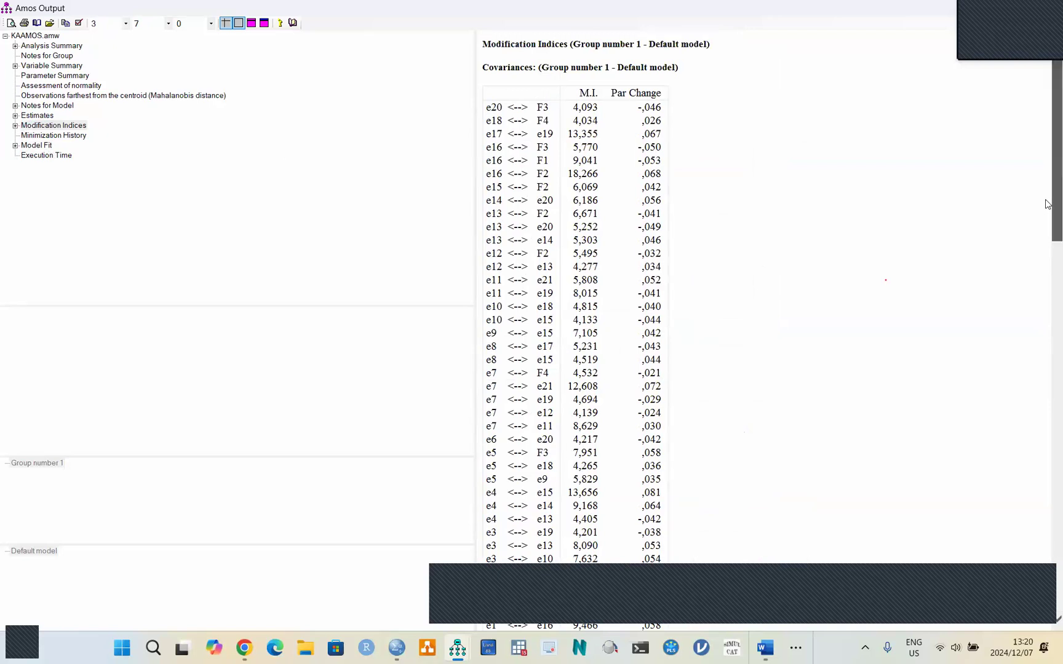
pyautogui.moveTo(1048, 204); pyautogui.dragTo(1047, 215)
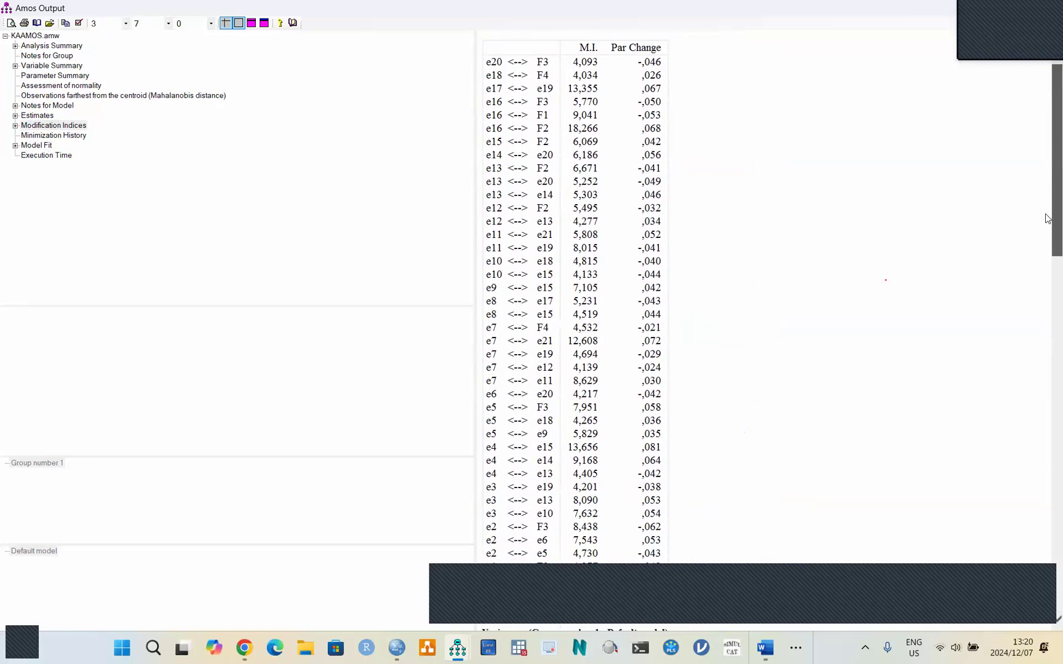
pyautogui.moveTo(1048, 218); pyautogui.dragTo(1048, 223)
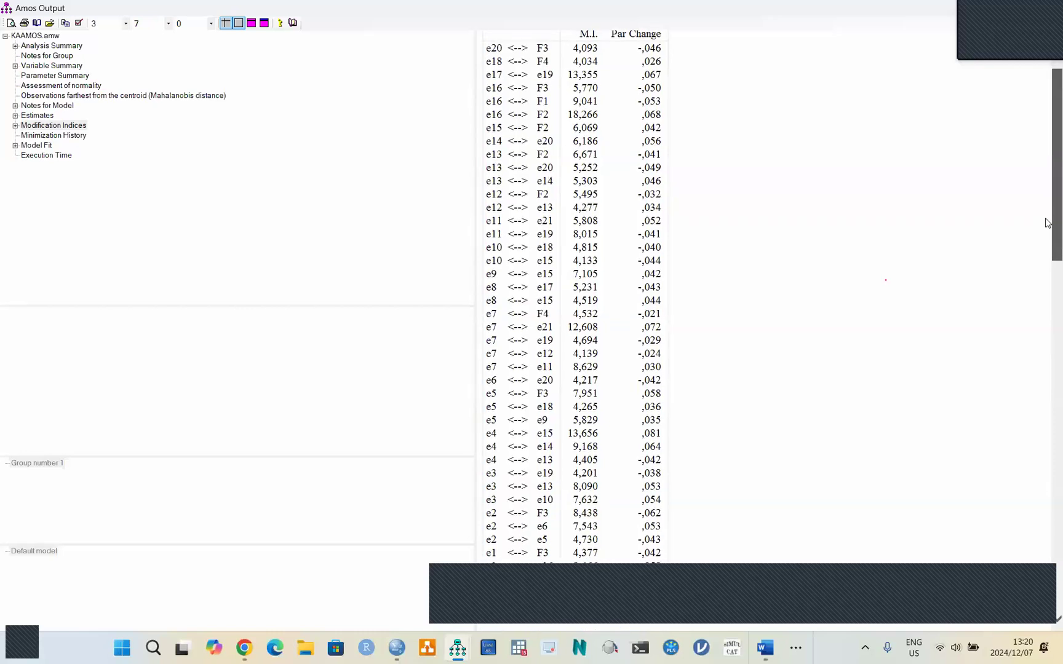
pyautogui.moveTo(1048, 224); pyautogui.dragTo(1048, 265)
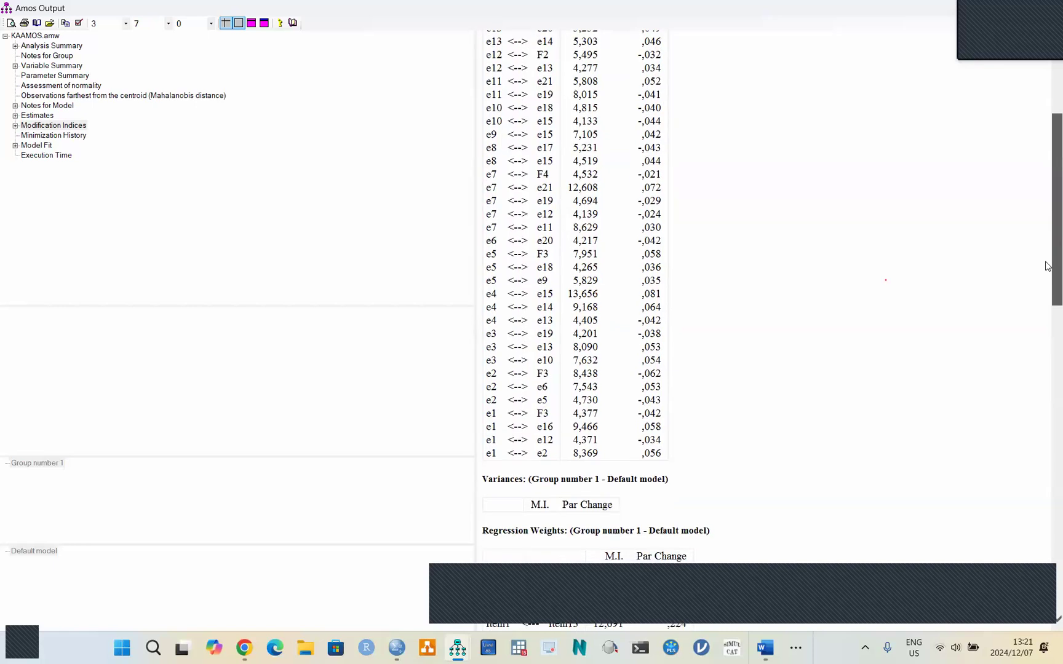
pyautogui.moveTo(1048, 267)
pyautogui.mouseDown()
pyautogui.moveTo(1048, 287)
pyautogui.moveTo(1048, 245)
pyautogui.mouseUp()
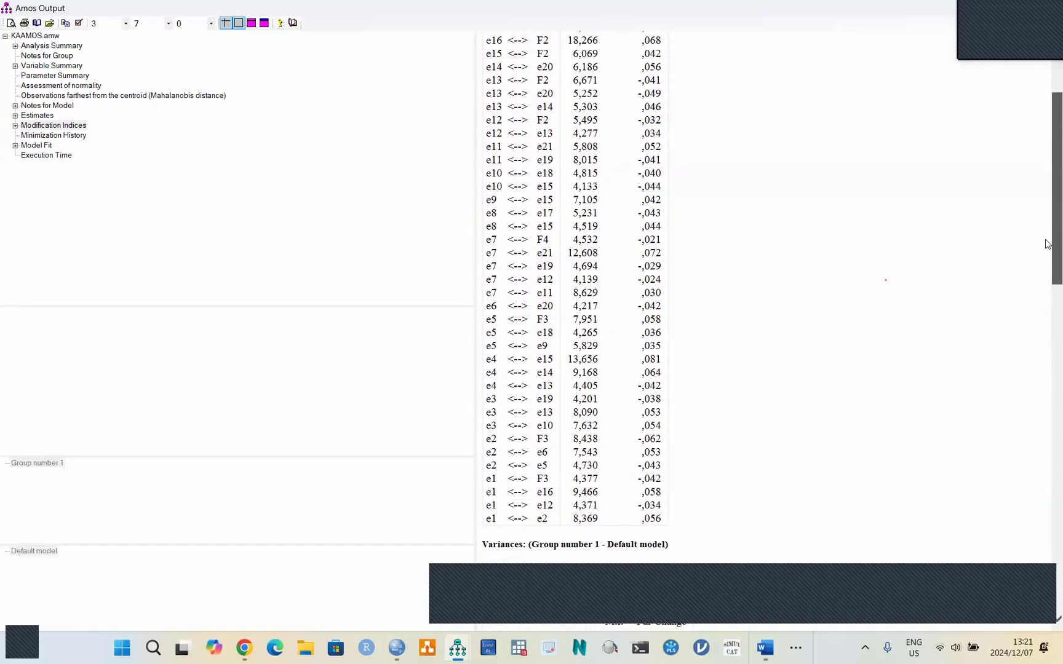
pyautogui.scroll(3, 1047, 244)
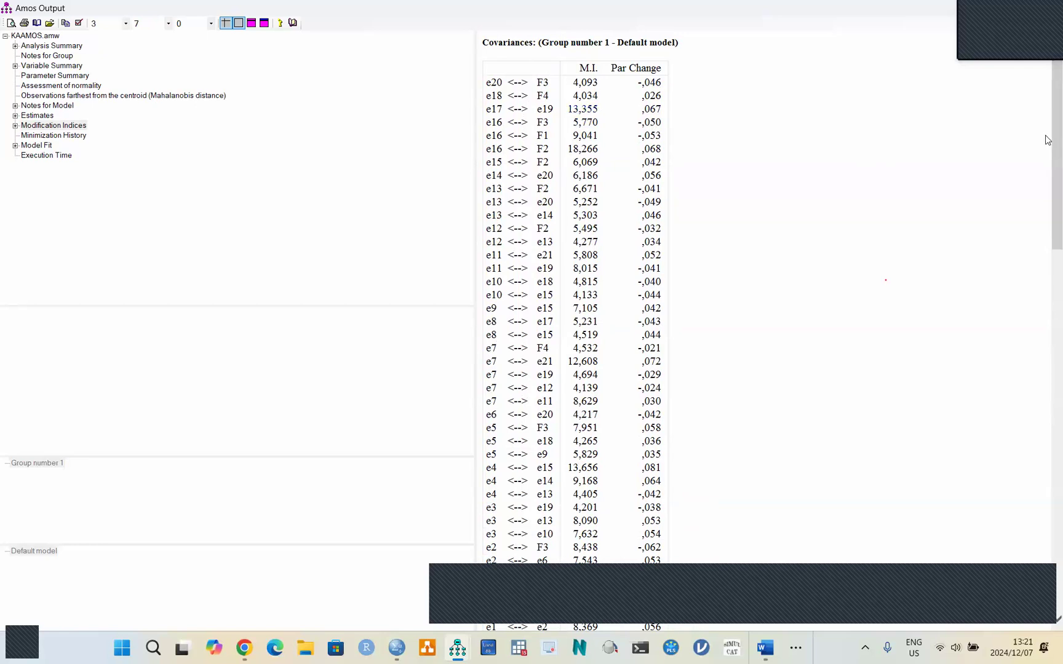
pyautogui.moveTo(1053, 137); pyautogui.dragTo(1047, 179)
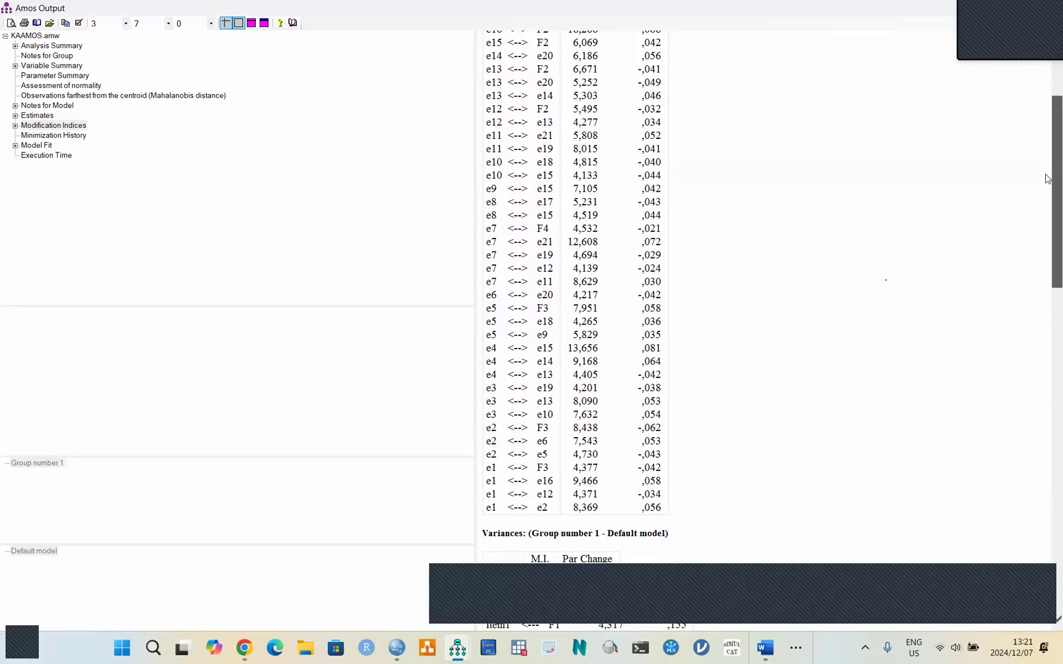
pyautogui.moveTo(1047, 179); pyautogui.dragTo(1046, 178)
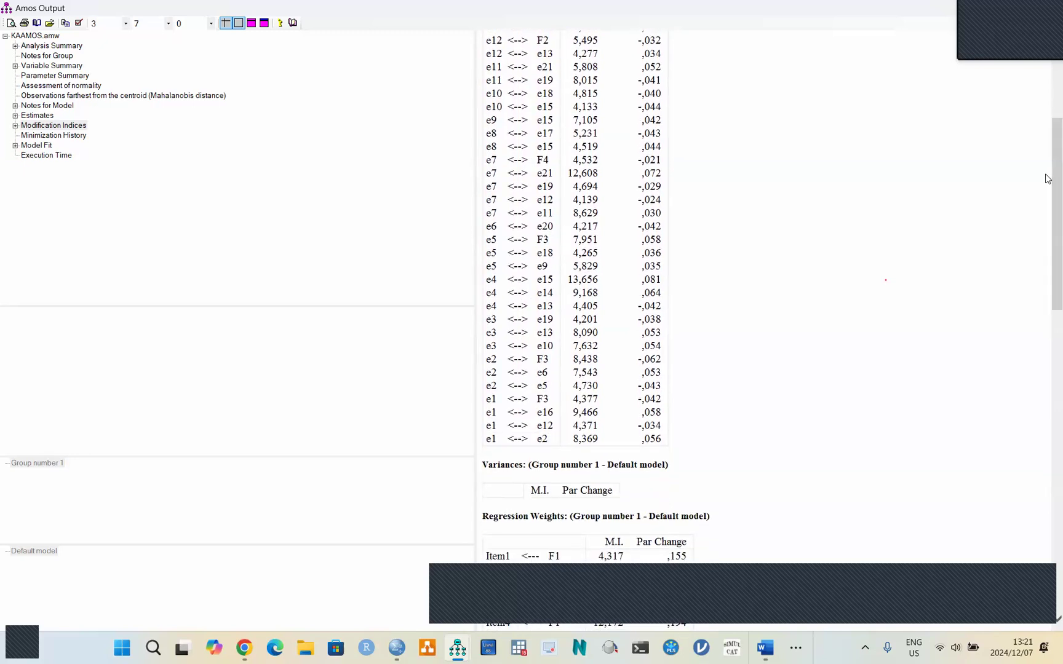
pyautogui.doubleClick(874, 10)
pyautogui.click(921, 136)
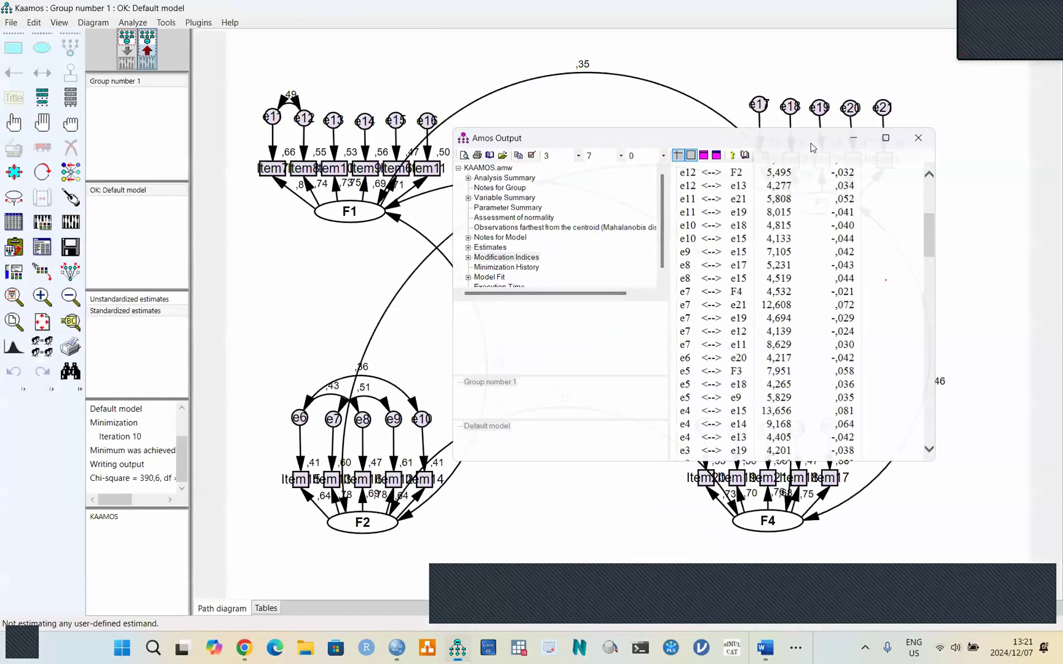
# - Return to the input path diagram and add a covariance between error terms e17 and e19 under F3
pyautogui.click(136, 47)
pyautogui.click(41, 73)
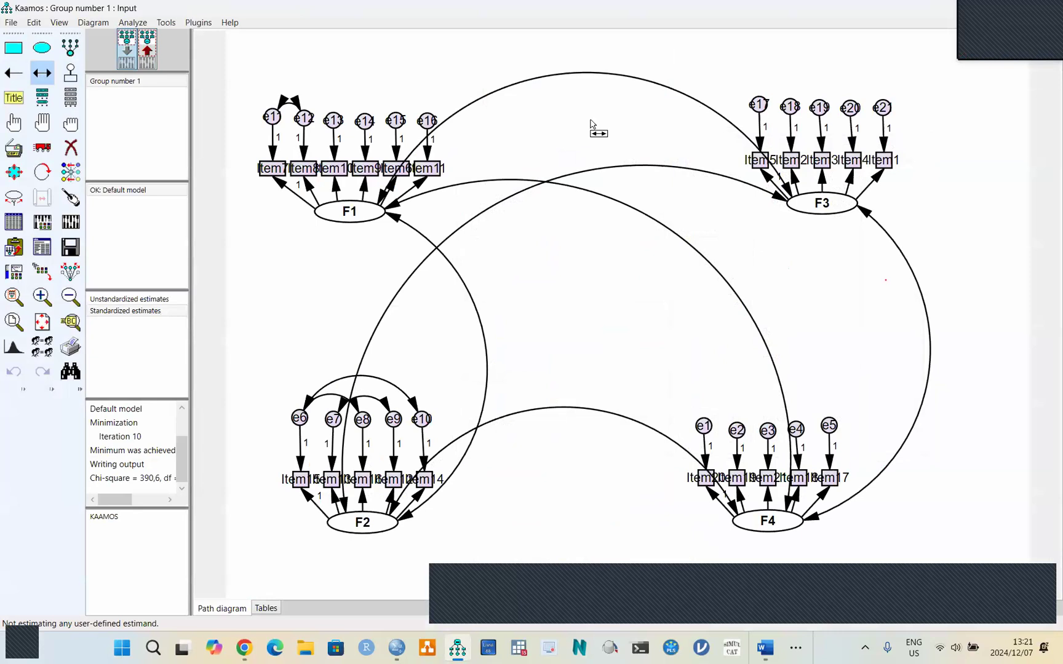
pyautogui.moveTo(759, 104); pyautogui.dragTo(819, 107)
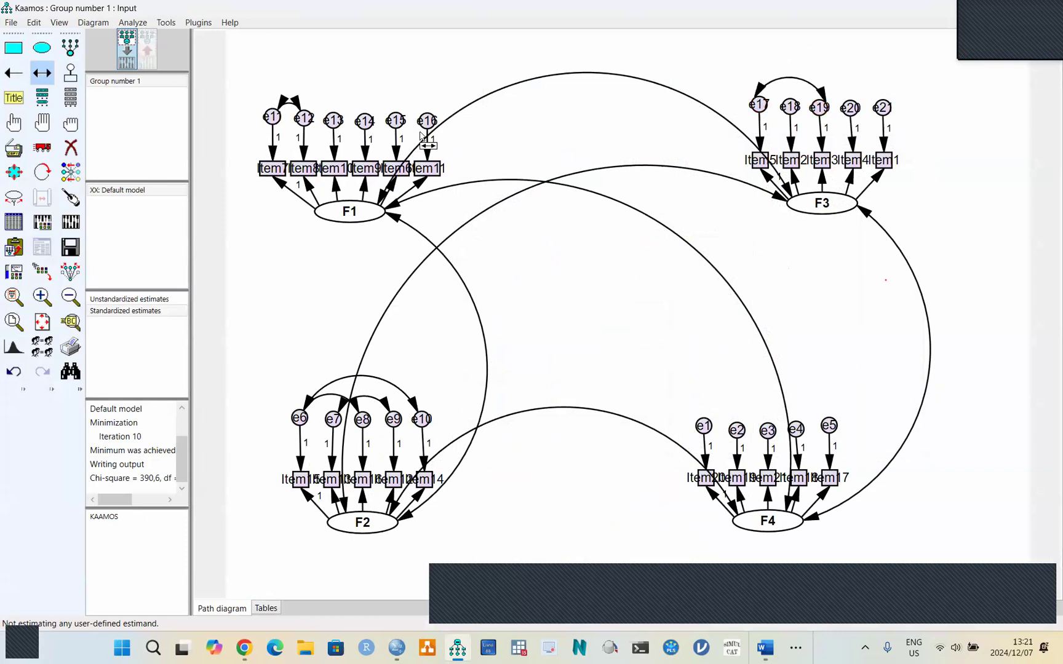
# - Save the path diagram, recalculate the estimates with the added covariance, and display them on the output path diagram
pyautogui.click(72, 247)
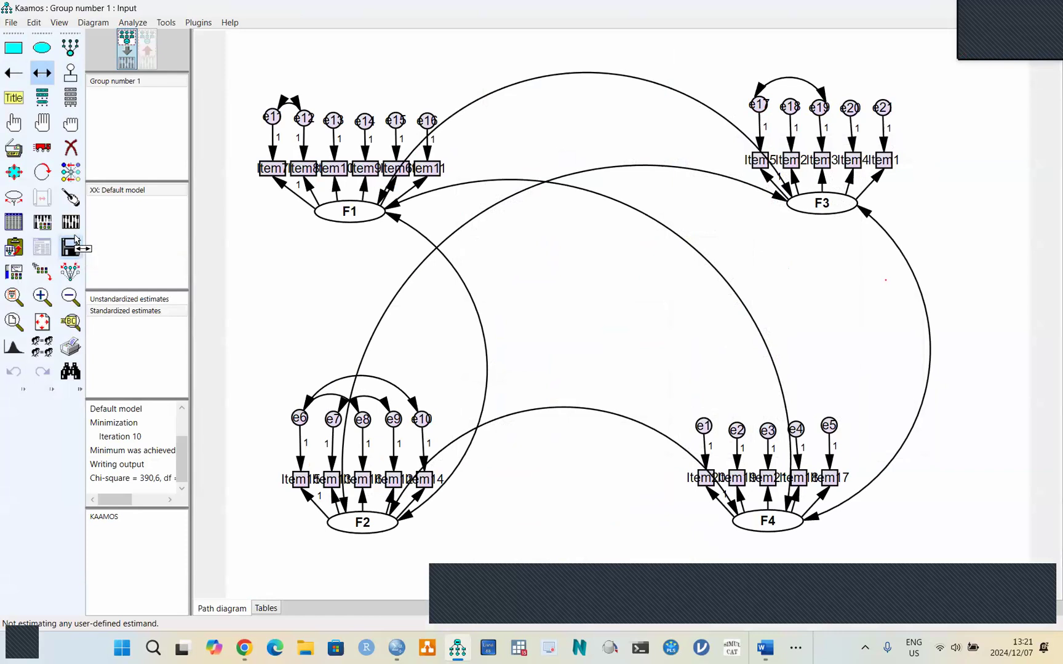
pyautogui.click(72, 223)
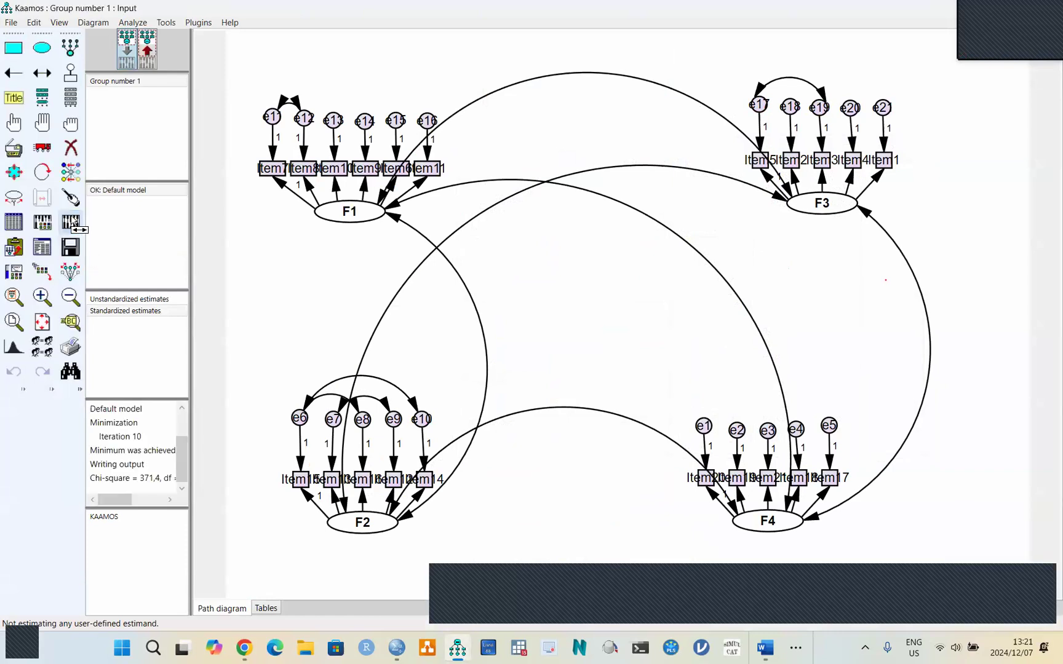
pyautogui.click(146, 48)
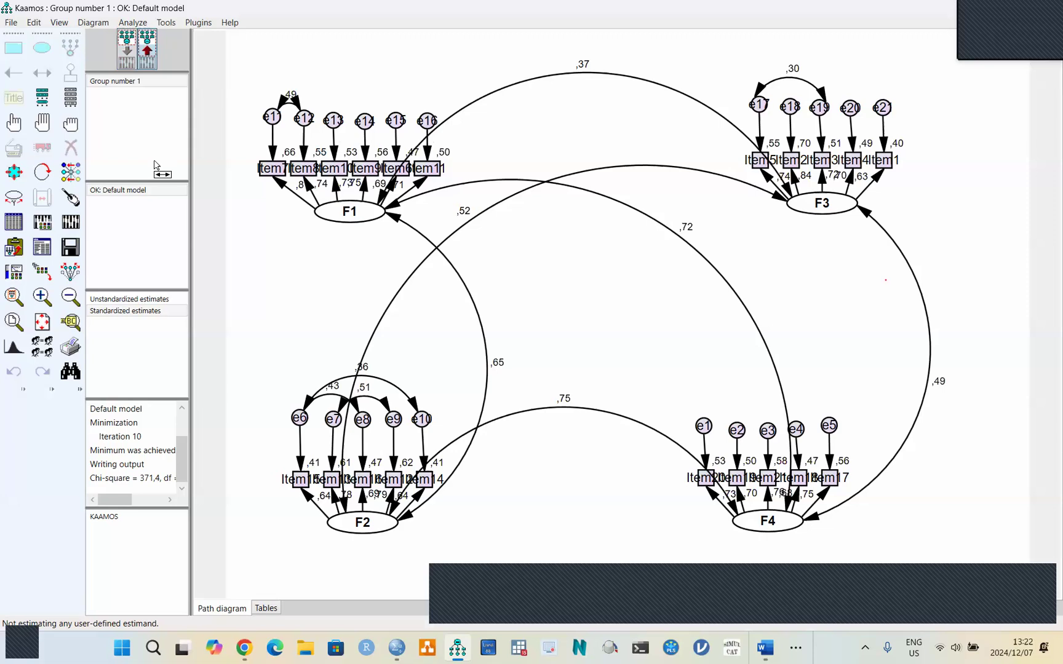
# - Open the recalculated model's text output at full size and review its model fit tables from CMIN through RMSEA
pyautogui.click(42, 247)
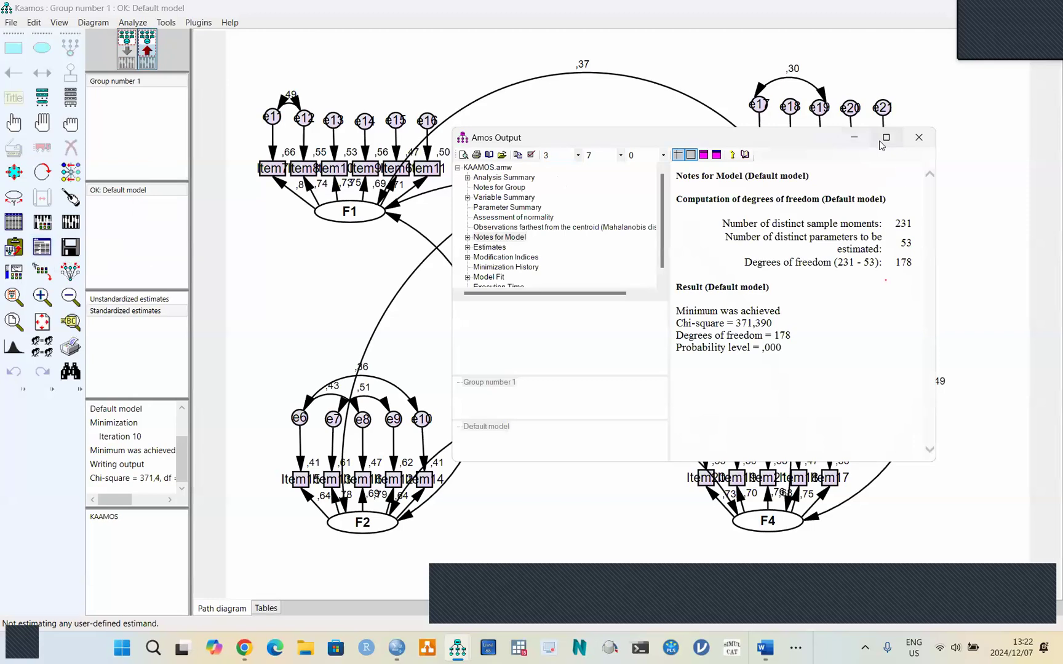
pyautogui.click(881, 141)
pyautogui.click(52, 145)
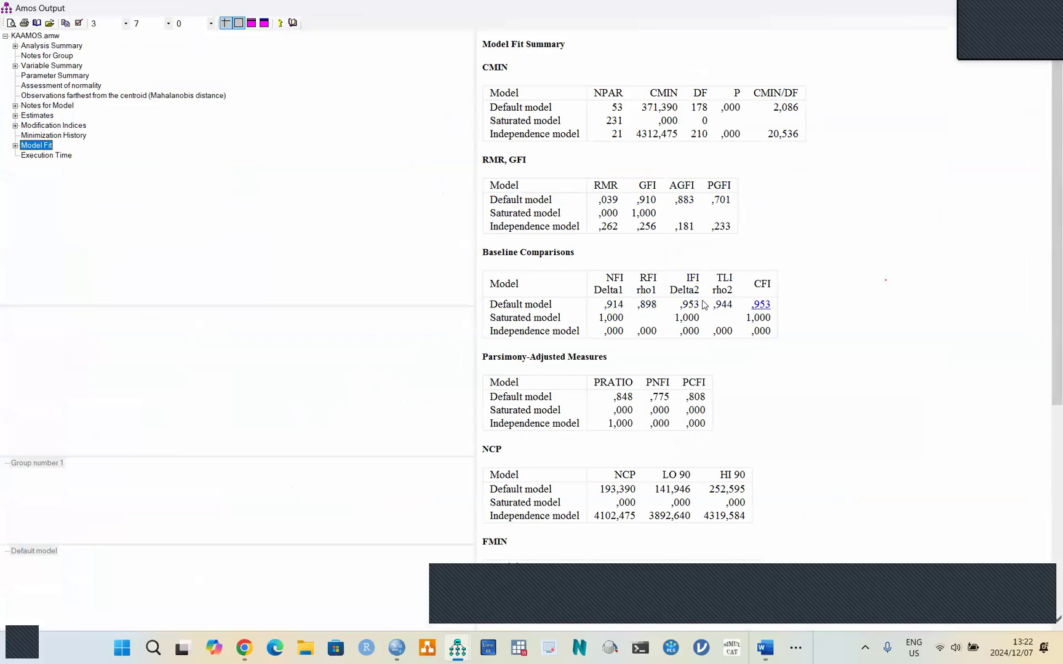
pyautogui.moveTo(1048, 280); pyautogui.dragTo(1047, 459)
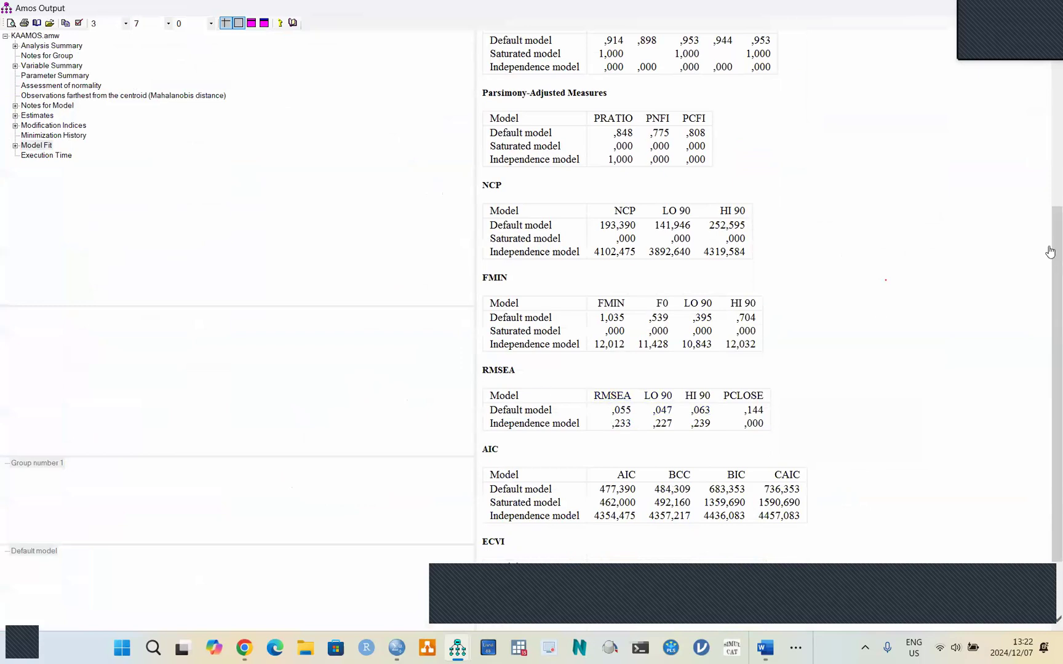
pyautogui.moveTo(1050, 251); pyautogui.dragTo(1051, 22)
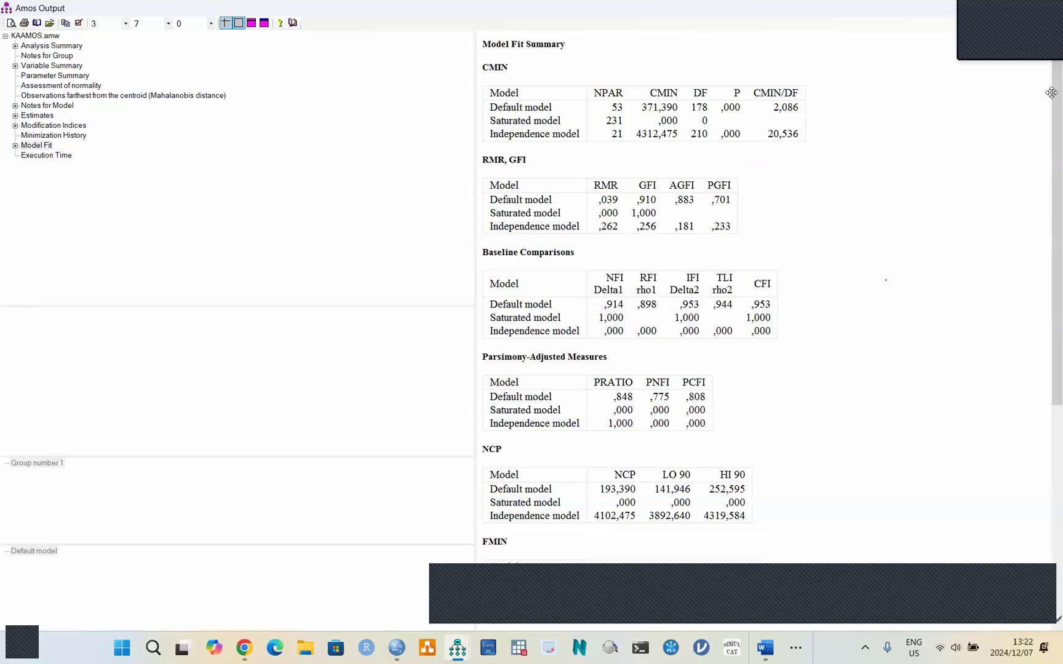
pyautogui.moveTo(1051, 93); pyautogui.dragTo(1051, 52)
pyautogui.moveTo(1050, 134); pyautogui.dragTo(1050, 267)
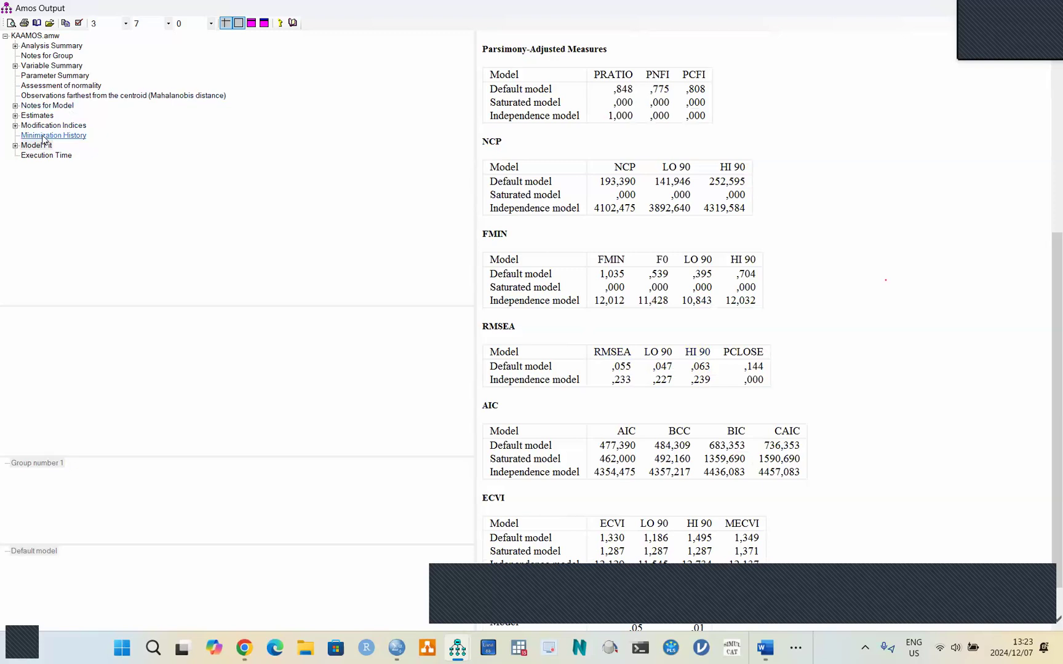
# - Examine the model's estimates, including the standardized regression weights and covariances, and close the text output
pyautogui.click(39, 117)
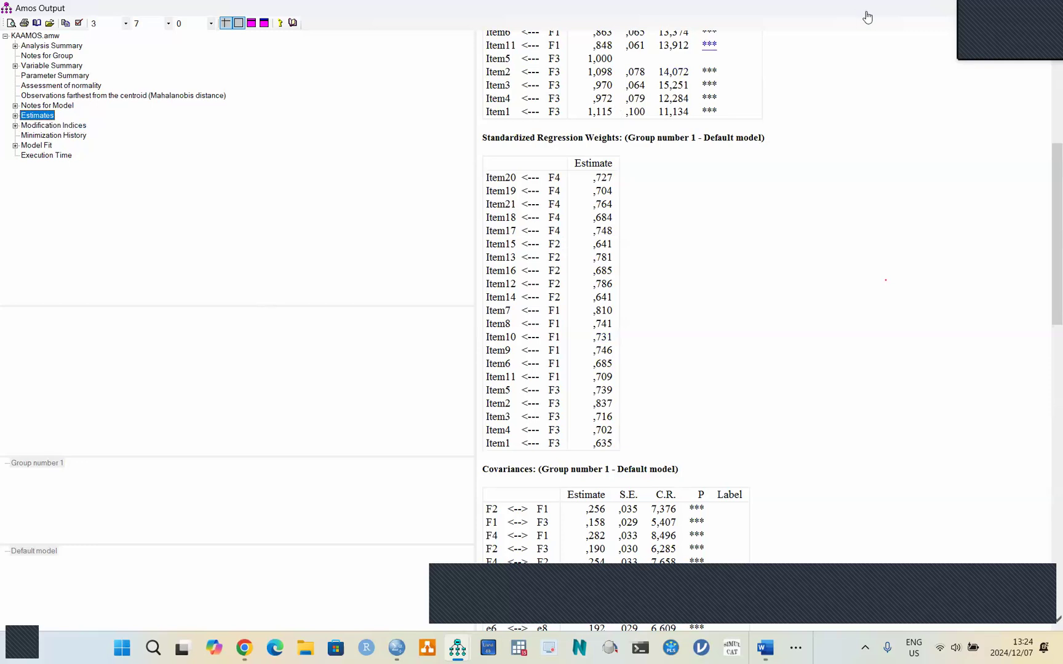
pyautogui.press('super+Down')
pyautogui.click(967, 101)
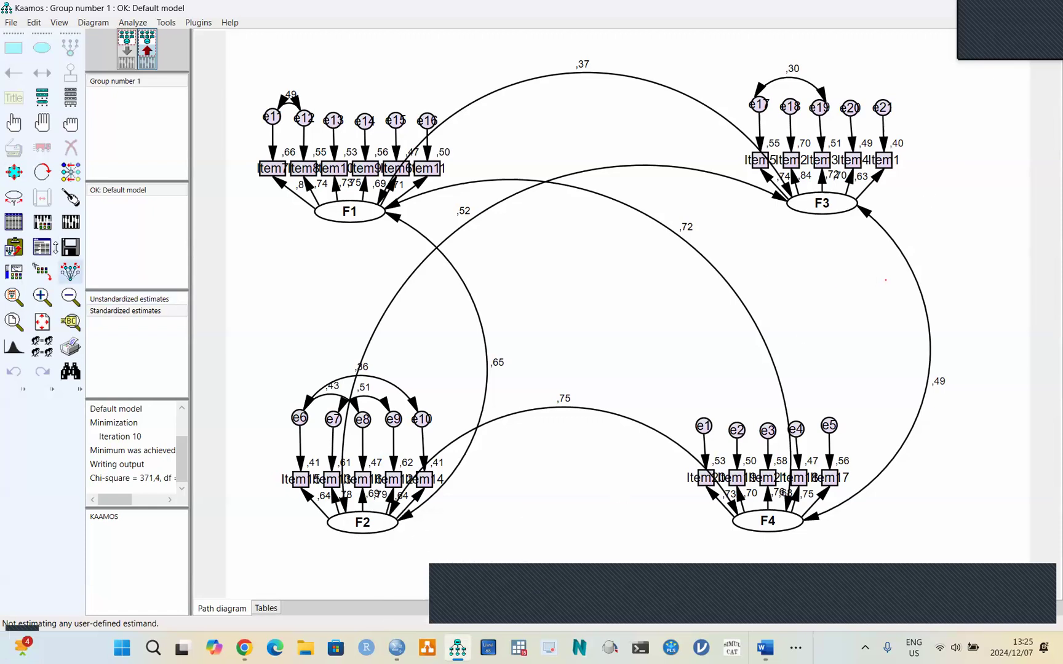
# - Reopen the text output to check the CMIN, RMR/GFI and baseline comparison fit measures again, and close it
pyautogui.click(42, 248)
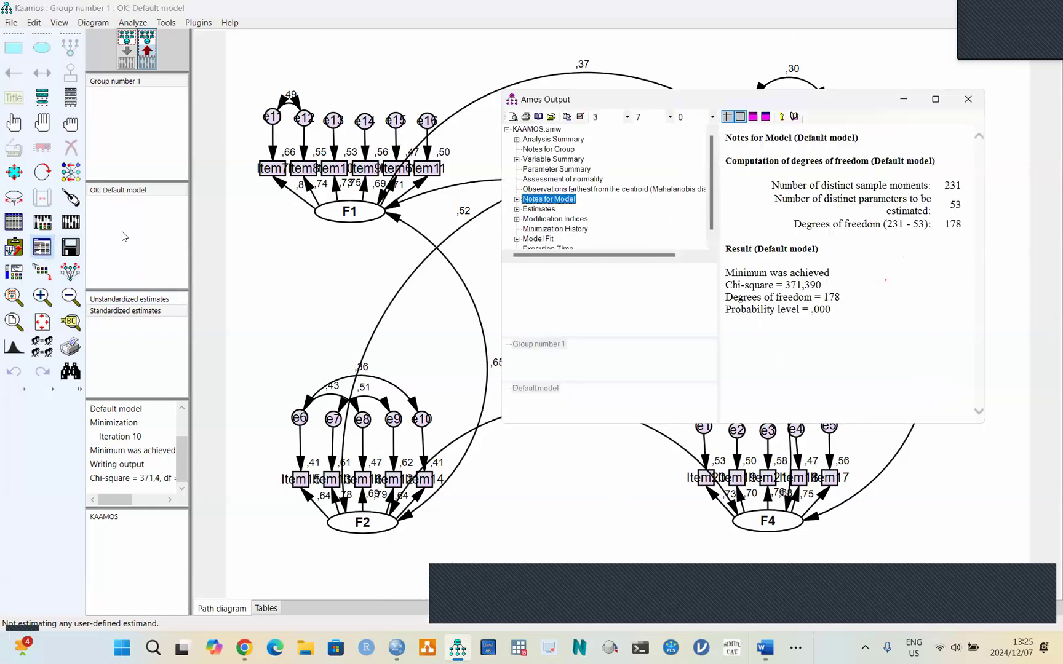
pyautogui.click(937, 100)
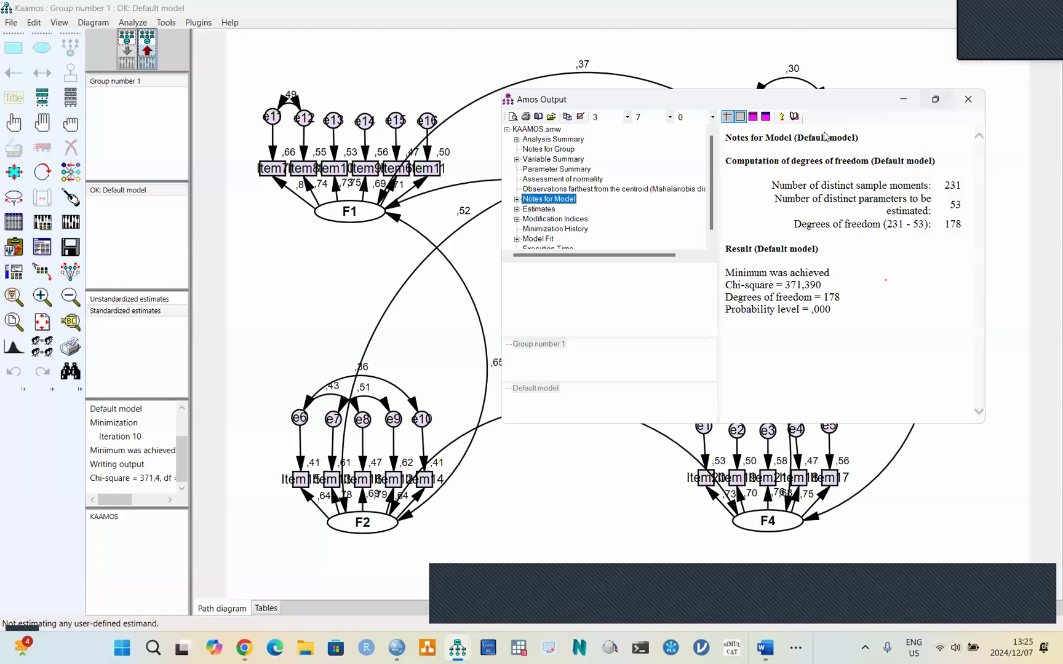
pyautogui.click(40, 146)
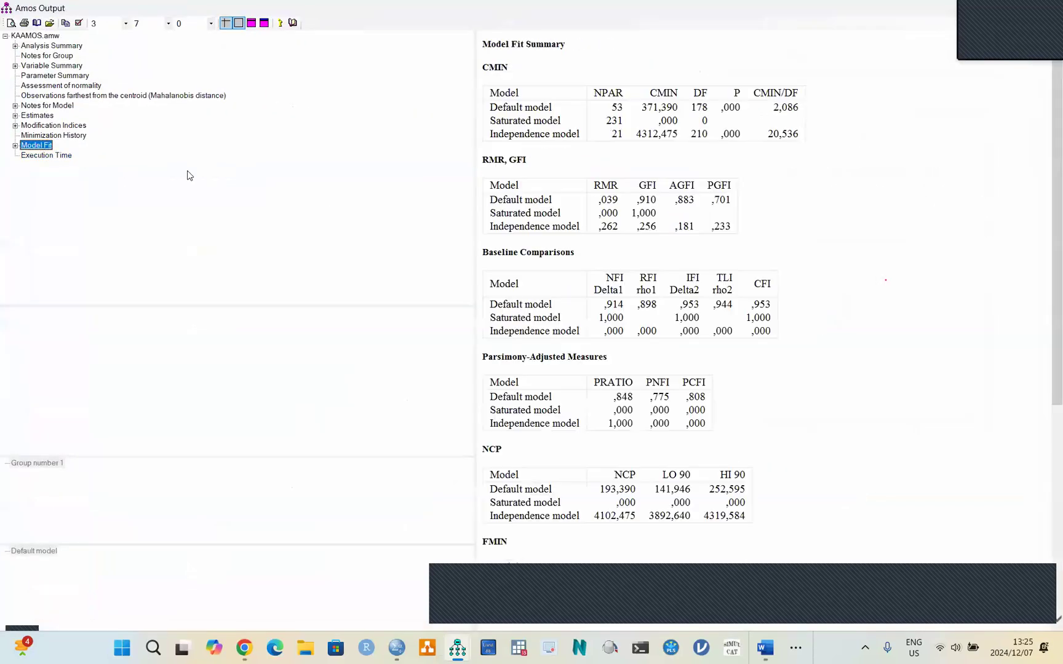
pyautogui.click(1046, 301)
pyautogui.moveTo(860, 216); pyautogui.dragTo(842, 237)
pyautogui.click(902, 221)
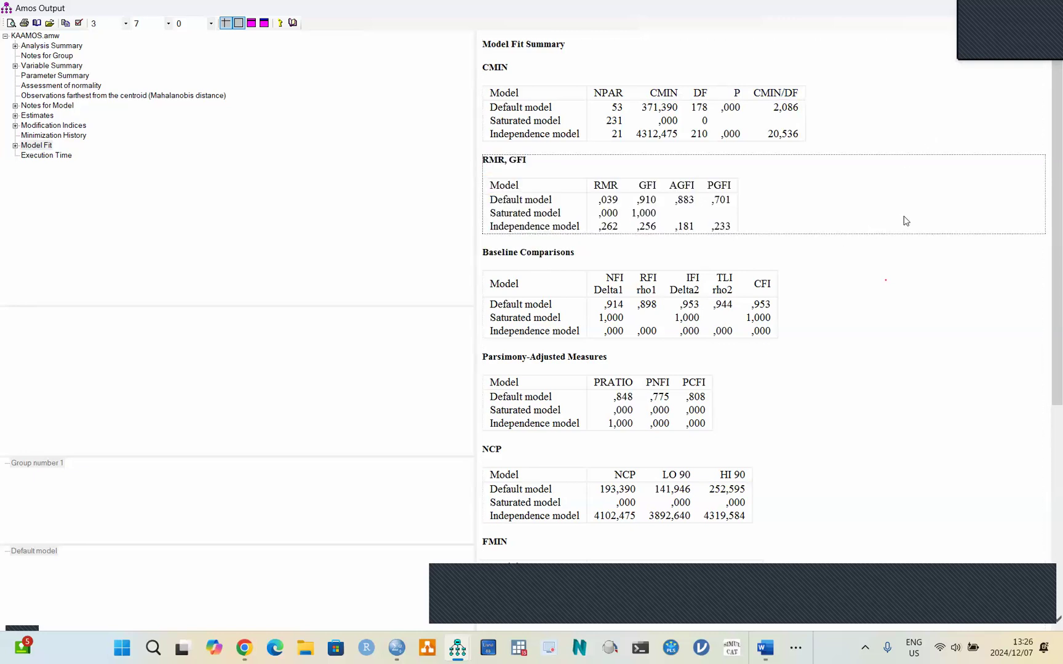
pyautogui.click(890, 56)
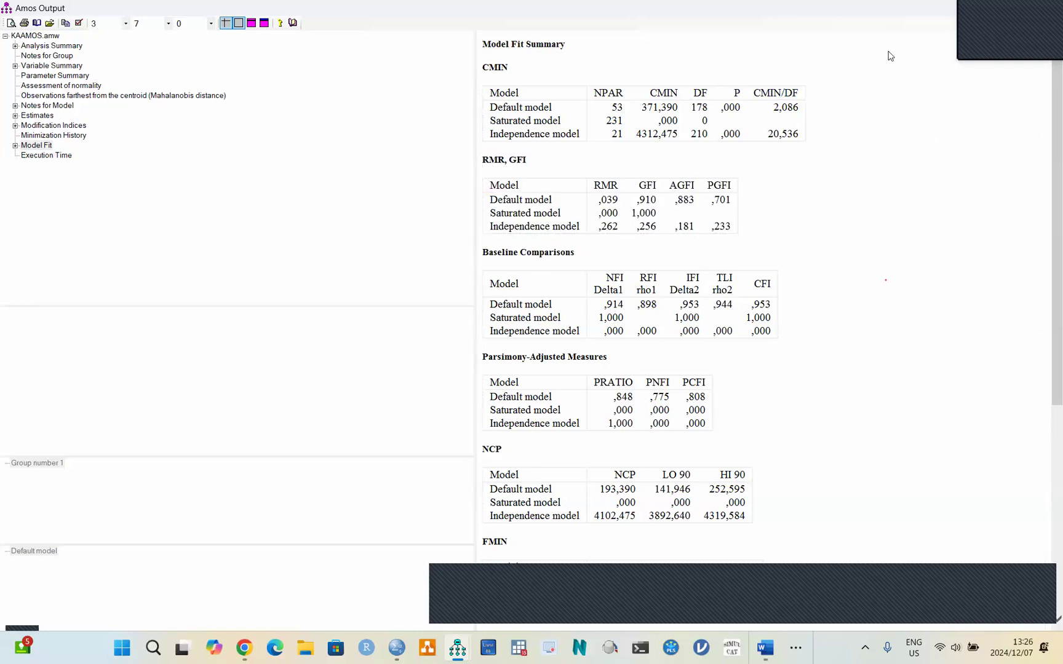
pyautogui.doubleClick(929, 12)
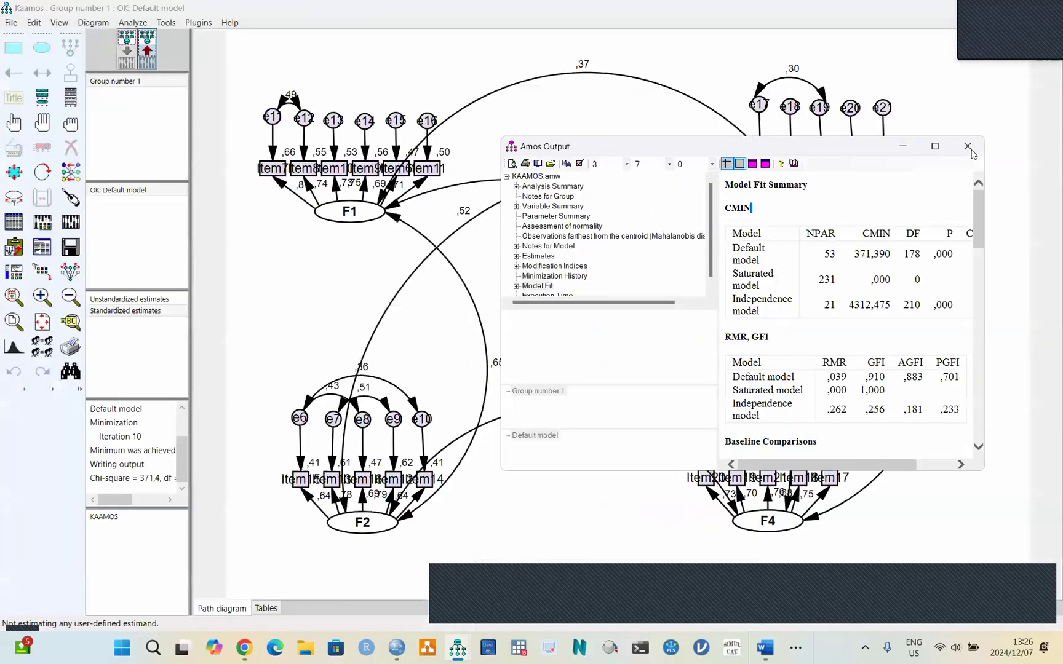
pyautogui.click(968, 147)
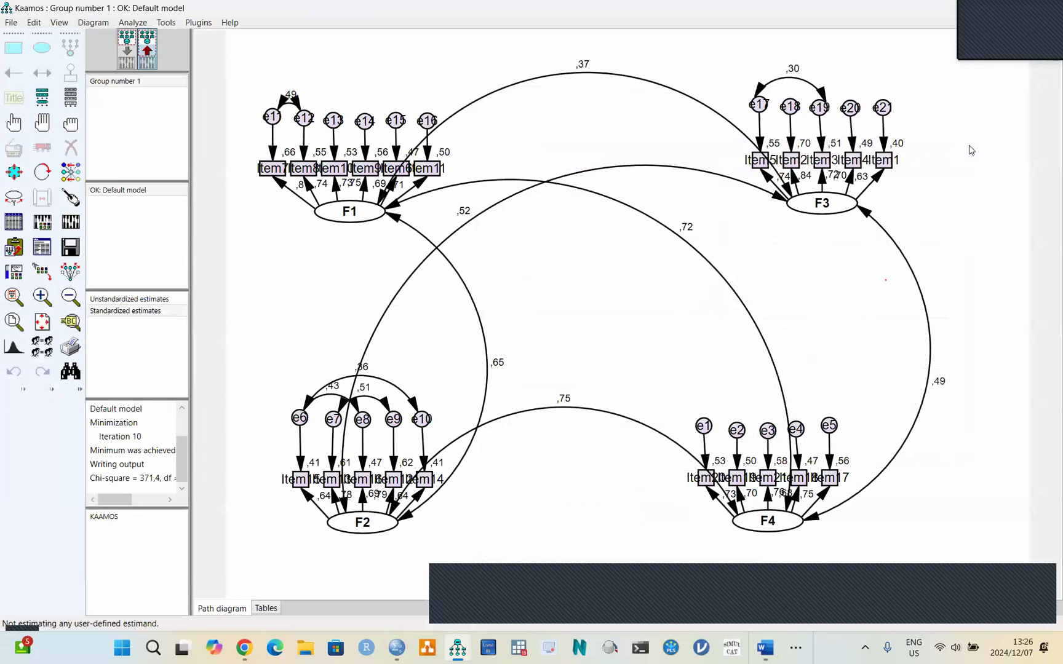
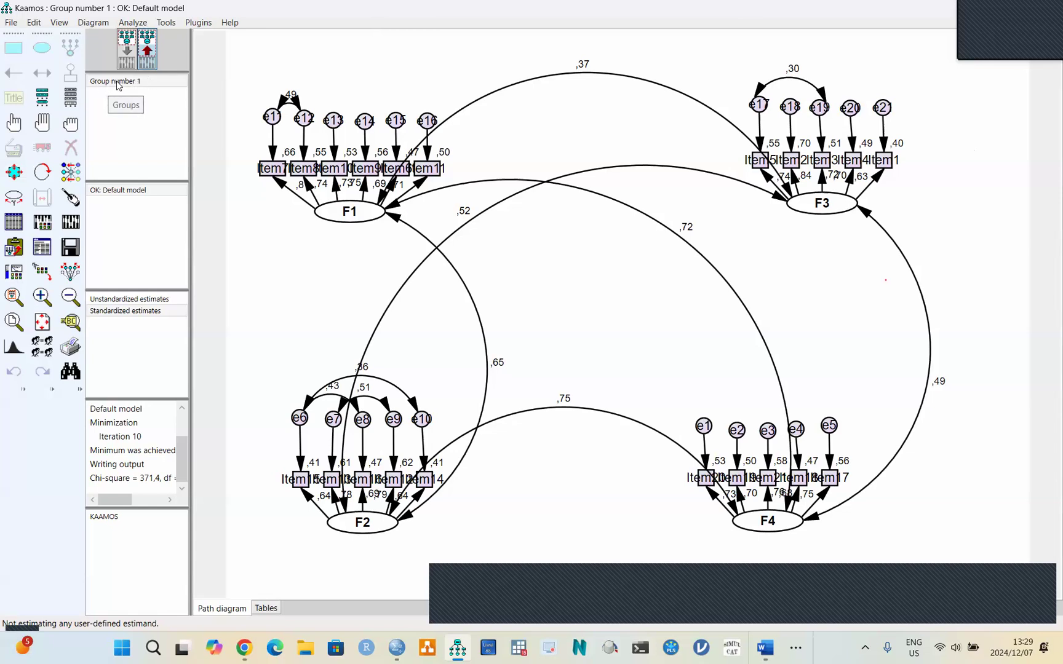
# - Rename the existing group, Group number 1, as Male
pyautogui.doubleClick(119, 85)
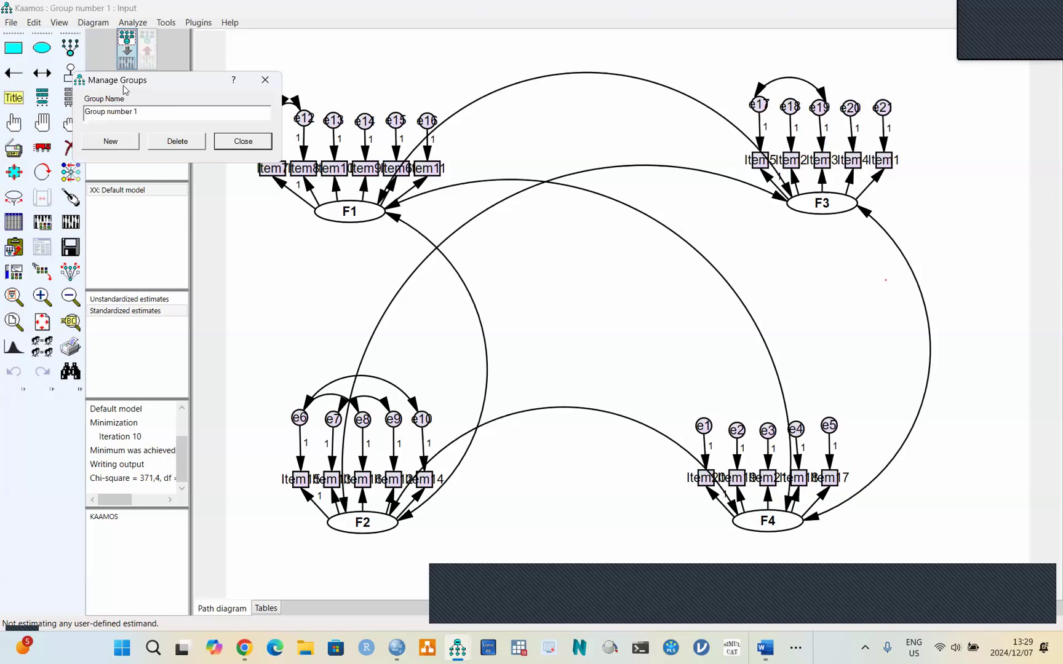
pyautogui.press('BackSpace')
pyautogui.press('BackSpace')
pyautogui.press('BackSpace')
pyautogui.press('BackSpace')
pyautogui.press('BackSpace')
pyautogui.press('BackSpace')
pyautogui.press('BackSpace')
pyautogui.press('BackSpace')
pyautogui.press('BackSpace')
pyautogui.press('BackSpace')
pyautogui.press('BackSpace')
pyautogui.press('BackSpace')
pyautogui.press('BackSpace')
pyautogui.press('BackSpace')
pyautogui.write('Male')
# - Add a second group named Female and close the group management dialog
pyautogui.click(120, 143)
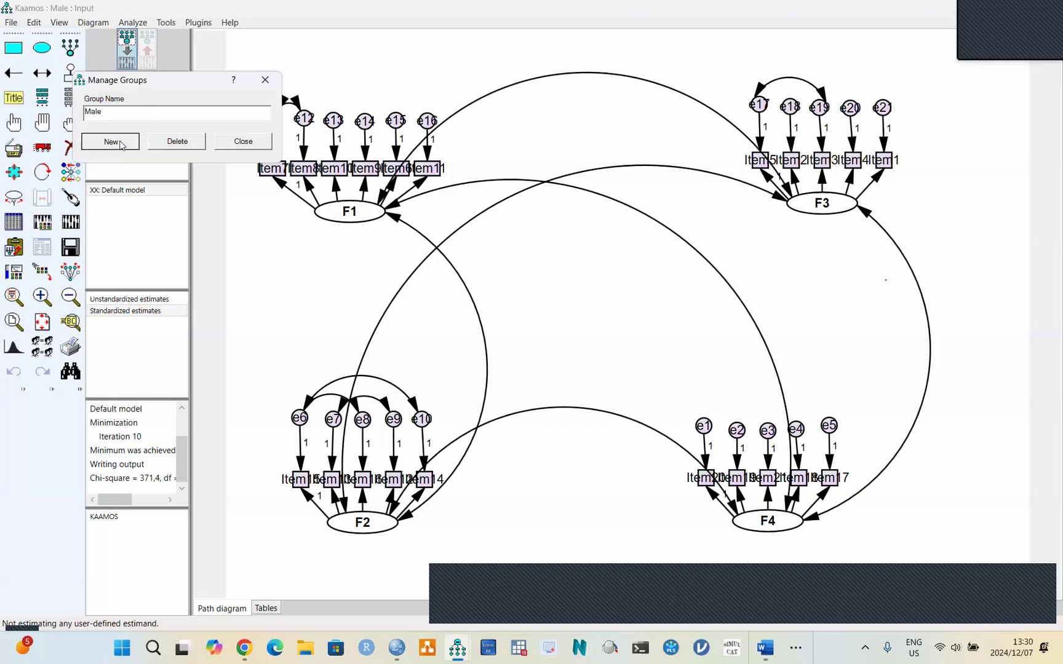
pyautogui.click(164, 110)
pyautogui.press('BackSpace')
pyautogui.press('BackSpace')
pyautogui.press('BackSpace')
pyautogui.press('BackSpace')
pyautogui.press('BackSpace')
pyautogui.press('BackSpace')
pyautogui.press('BackSpace')
pyautogui.press('BackSpace')
pyautogui.press('BackSpace')
pyautogui.press('BackSpace')
pyautogui.press('BackSpace')
pyautogui.press('BackSpace')
pyautogui.press('BackSpace')
pyautogui.press('BackSpace')
pyautogui.write('Female')
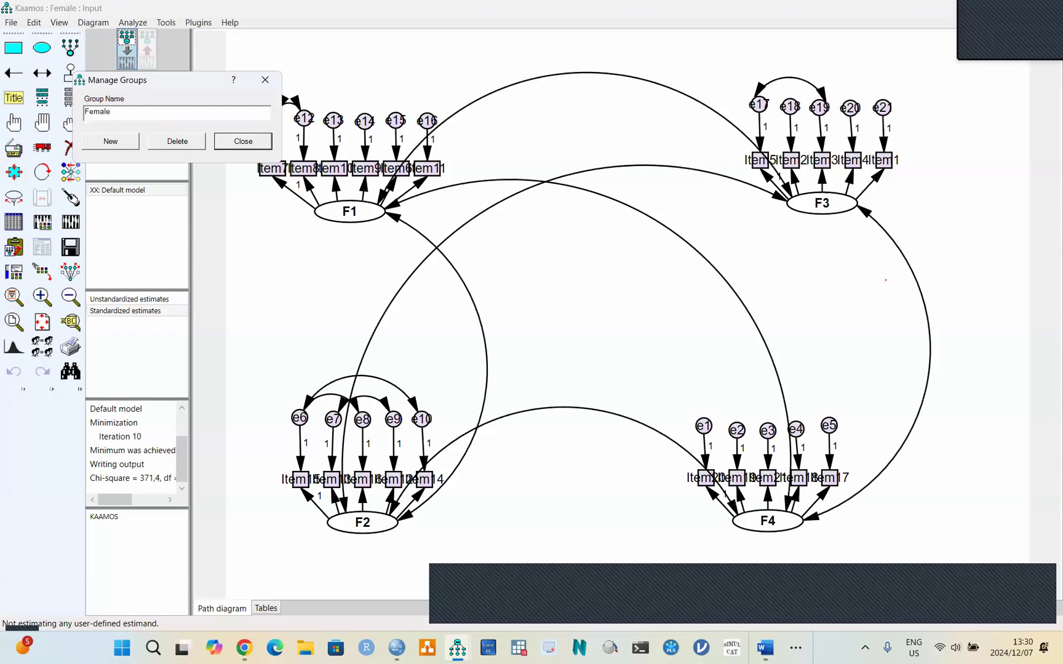
pyautogui.click(240, 141)
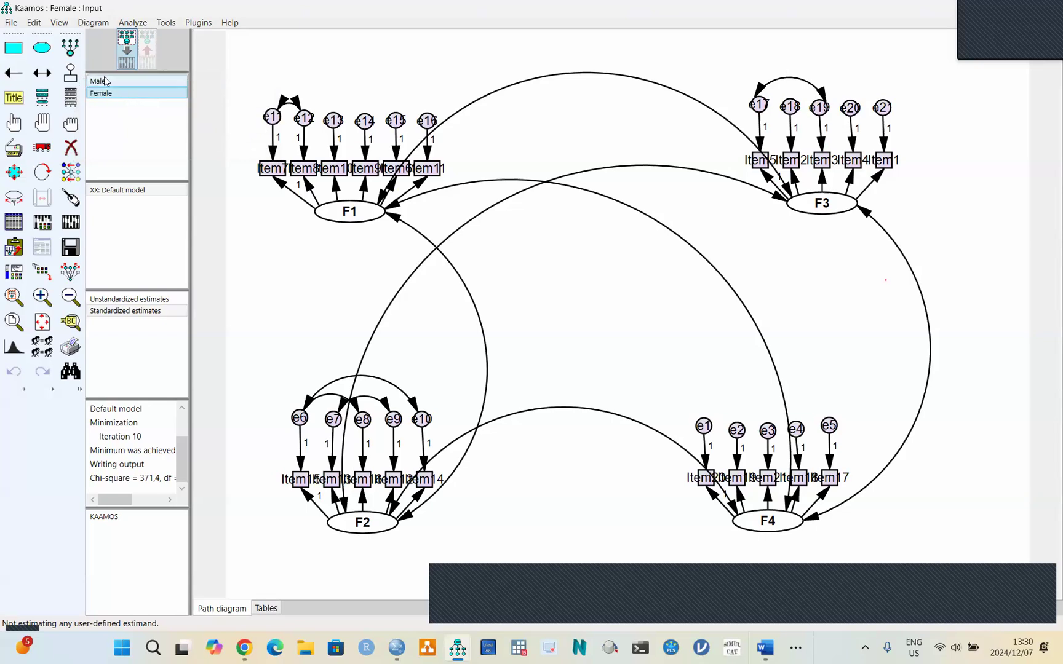
# - In the data file settings, assign Gender as the Male group's grouping variable with group value 1
pyautogui.click(103, 81)
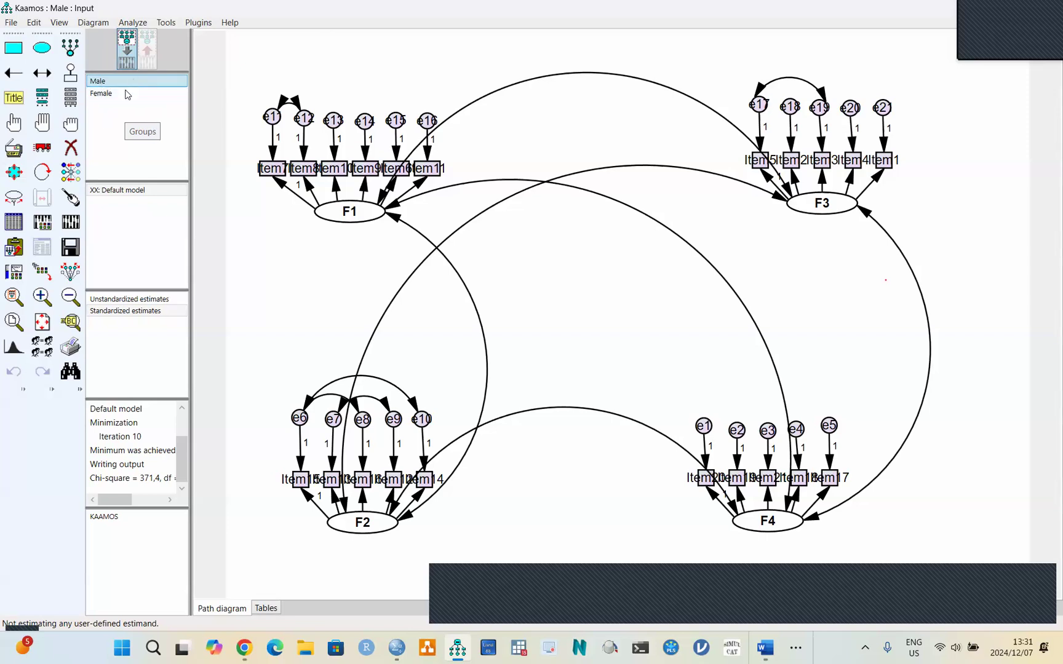
pyautogui.click(13, 222)
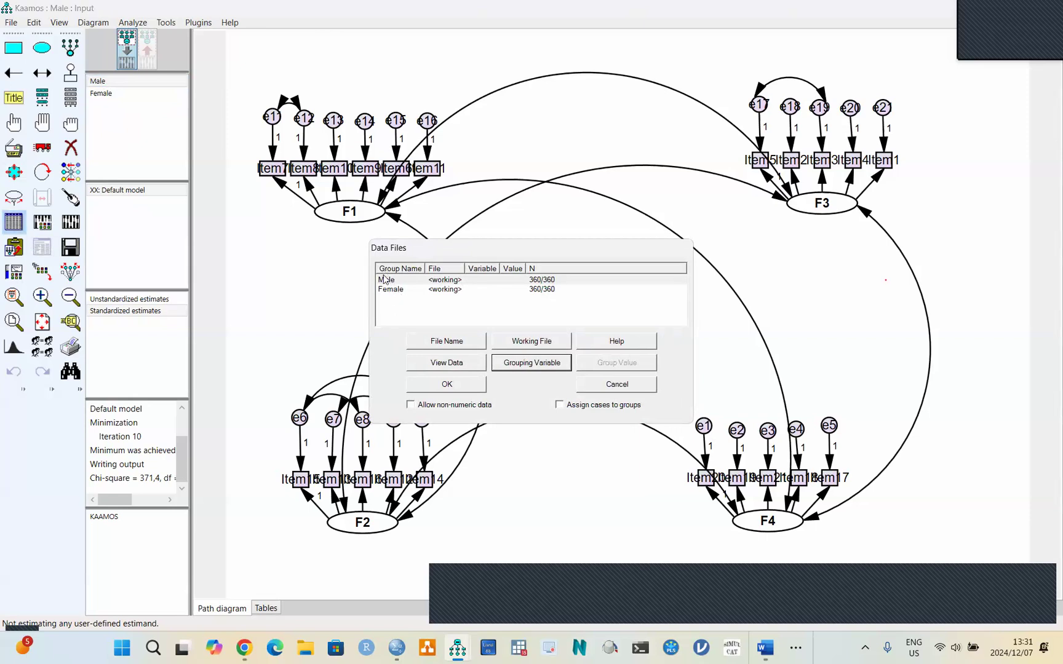
pyautogui.click(449, 281)
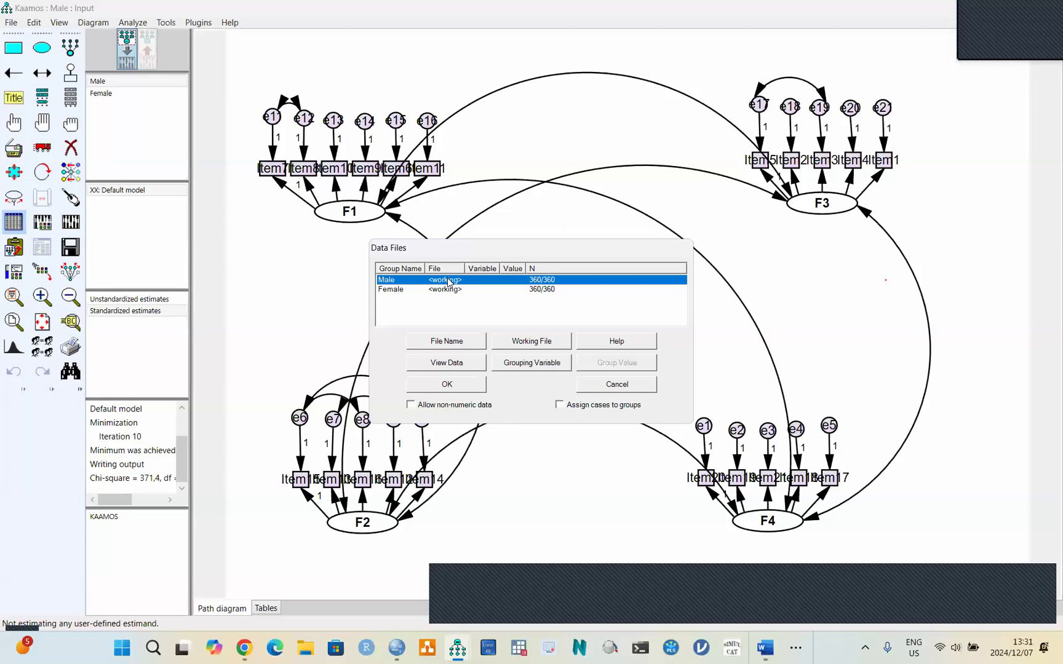
pyautogui.click(536, 366)
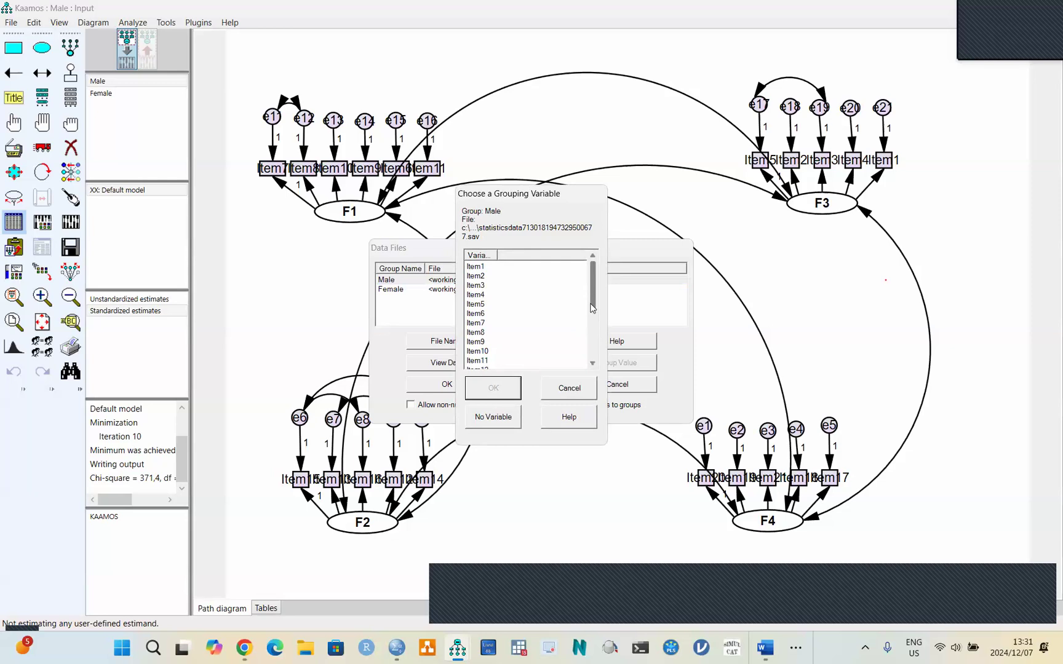
pyautogui.moveTo(592, 308); pyautogui.dragTo(592, 356)
pyautogui.click(480, 362)
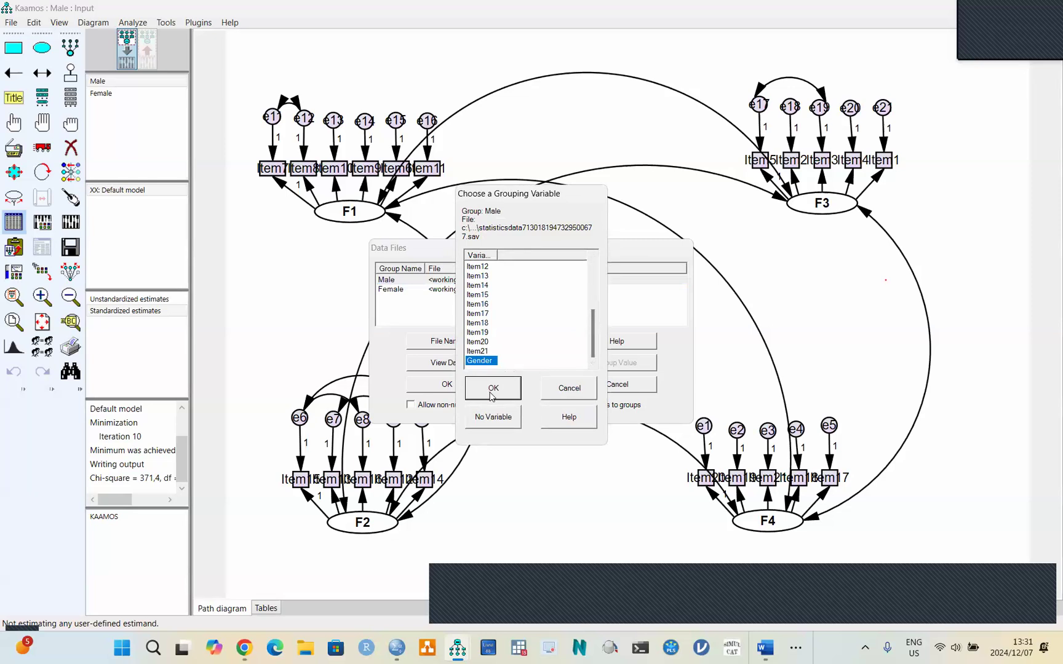
pyautogui.click(489, 389)
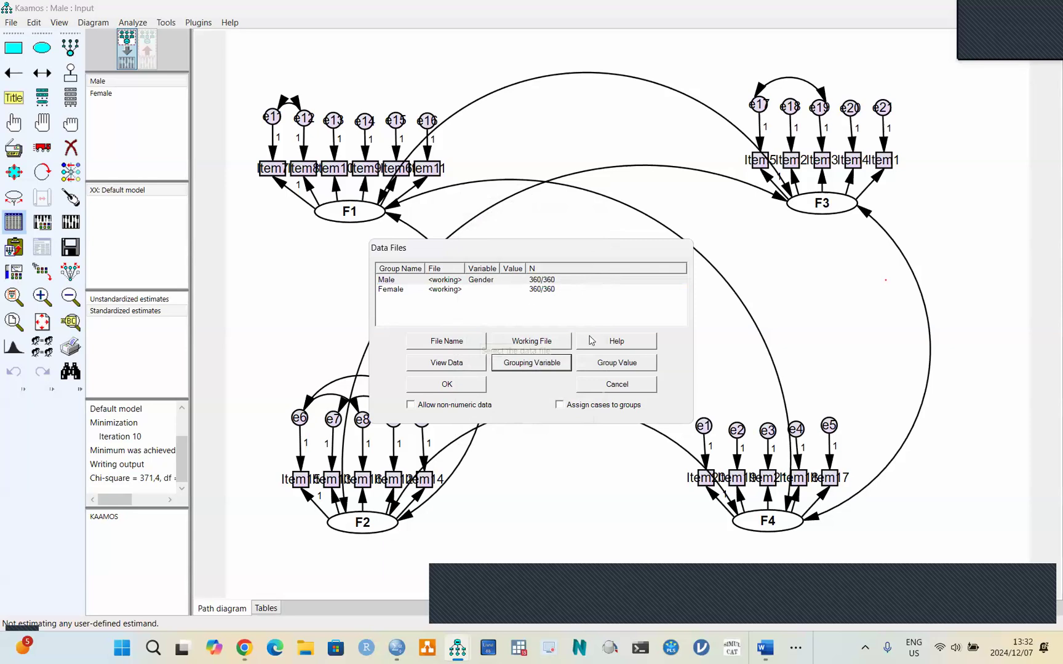
pyautogui.click(613, 364)
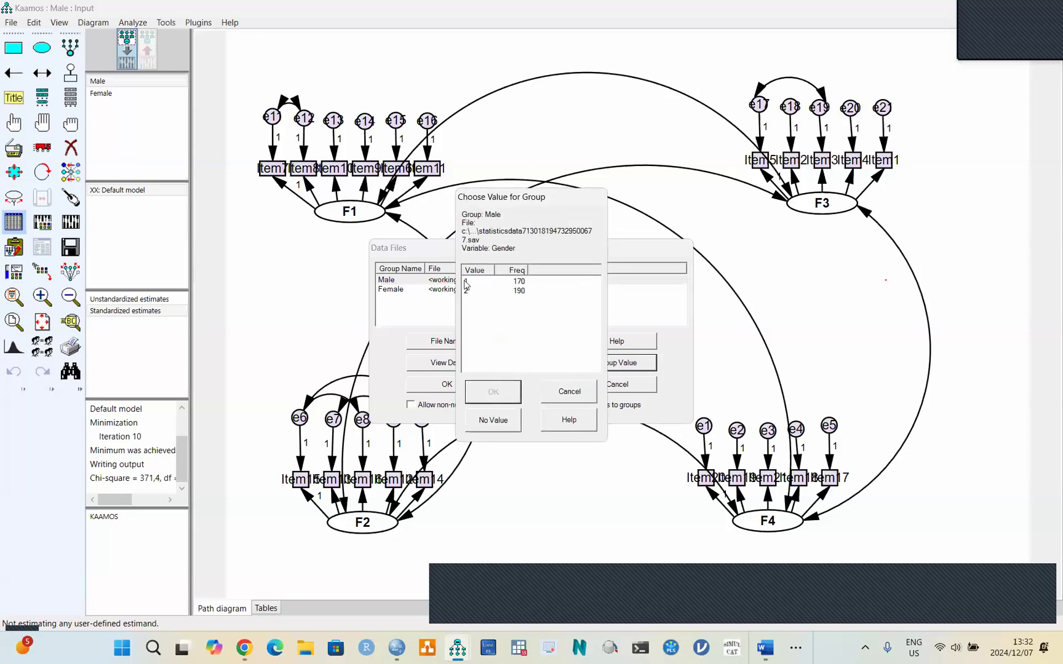
pyautogui.click(519, 282)
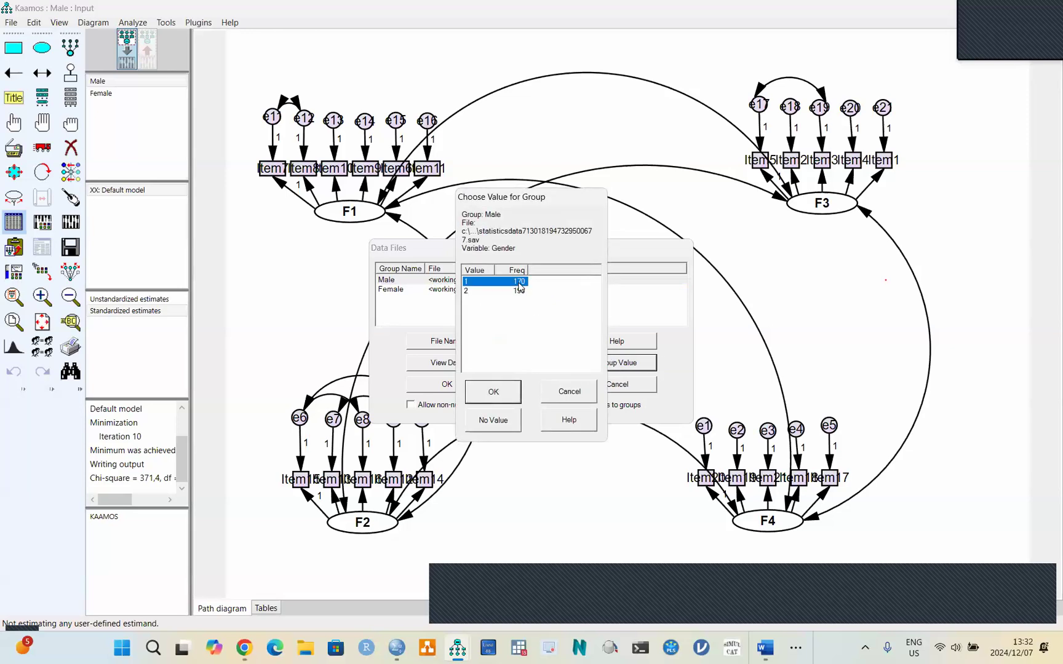
pyautogui.click(499, 395)
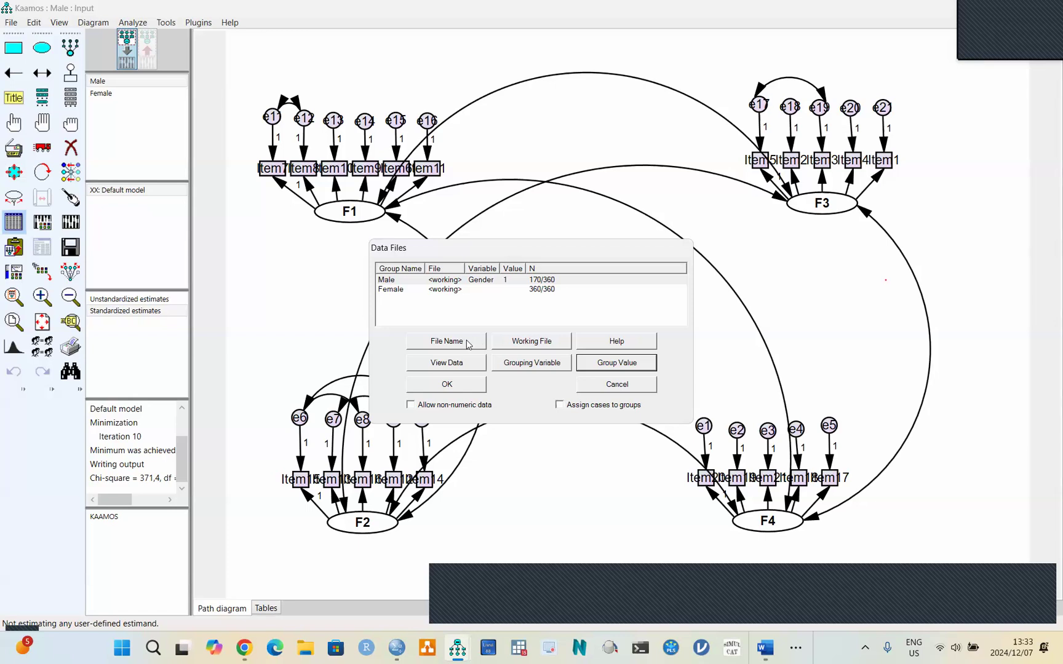
# - Assign Gender as the Female group's grouping variable with group value 2, and accept the data file settings
pyautogui.click(442, 292)
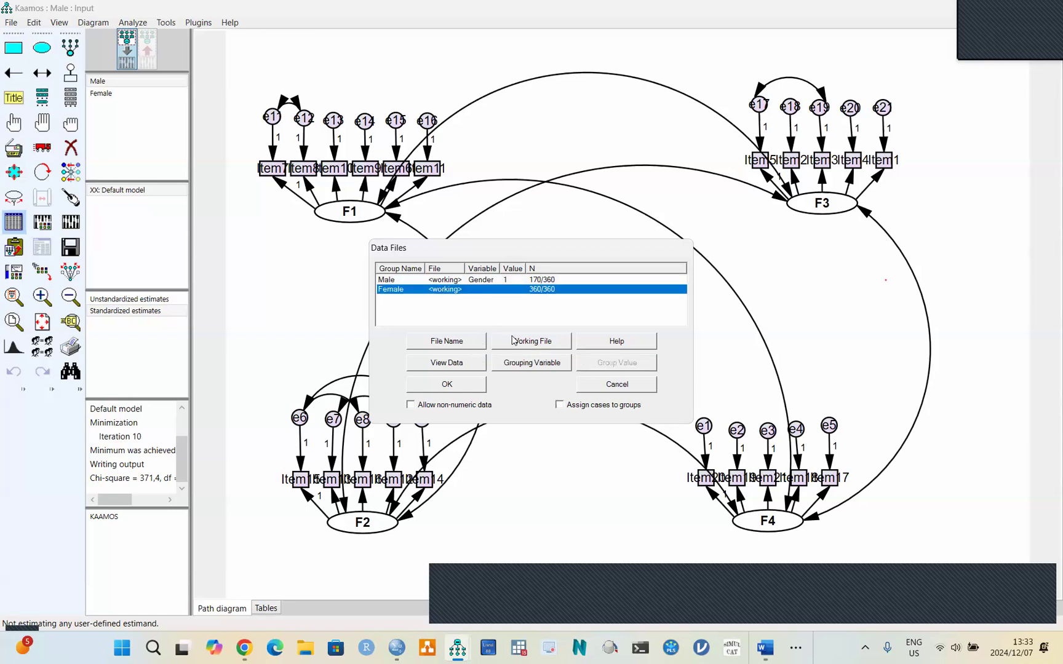
pyautogui.click(524, 366)
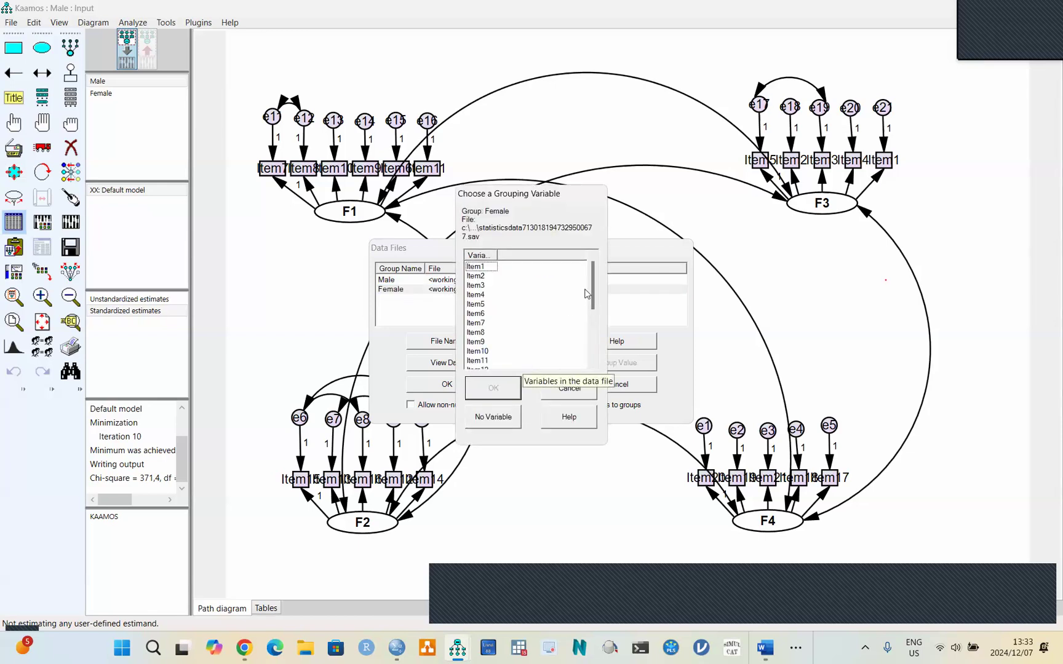
pyautogui.moveTo(595, 303); pyautogui.dragTo(599, 365)
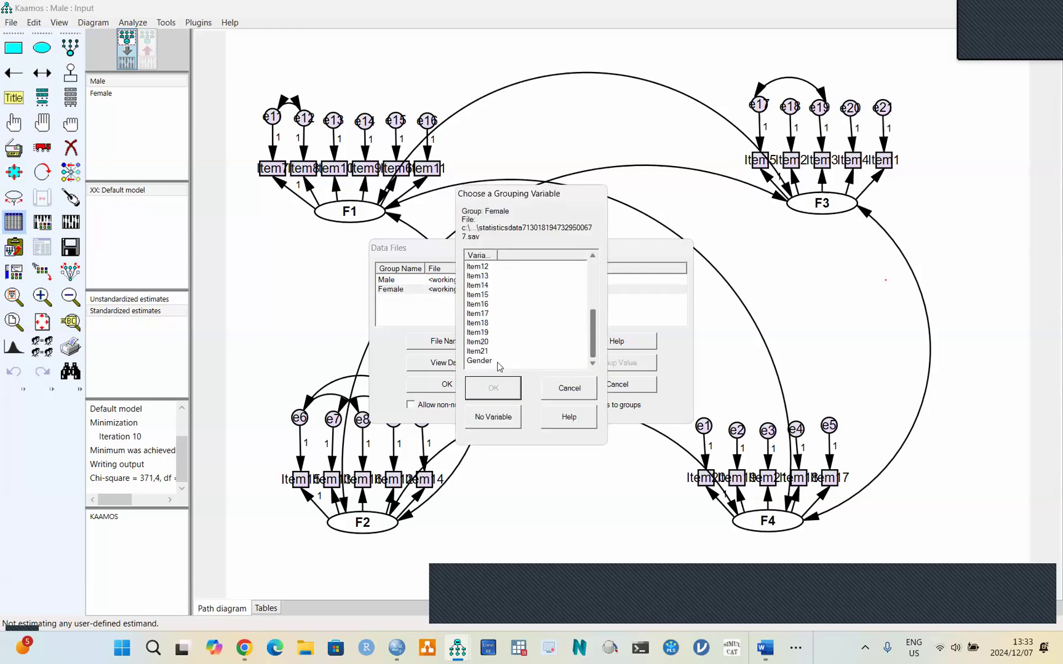
pyautogui.click(486, 366)
pyautogui.click(493, 387)
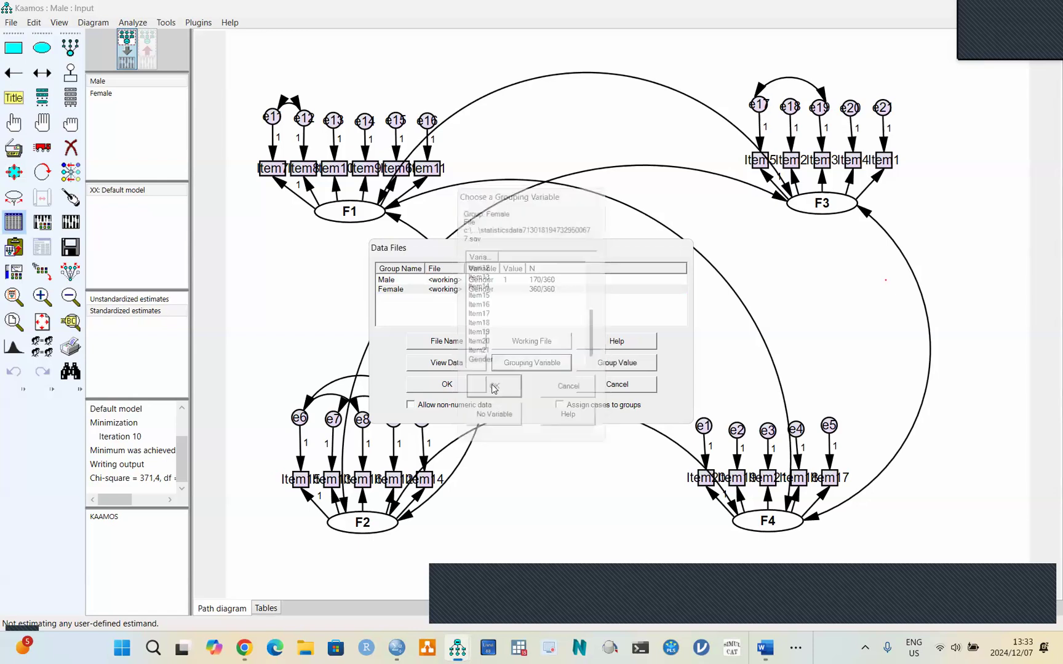
pyautogui.click(615, 364)
pyautogui.click(519, 291)
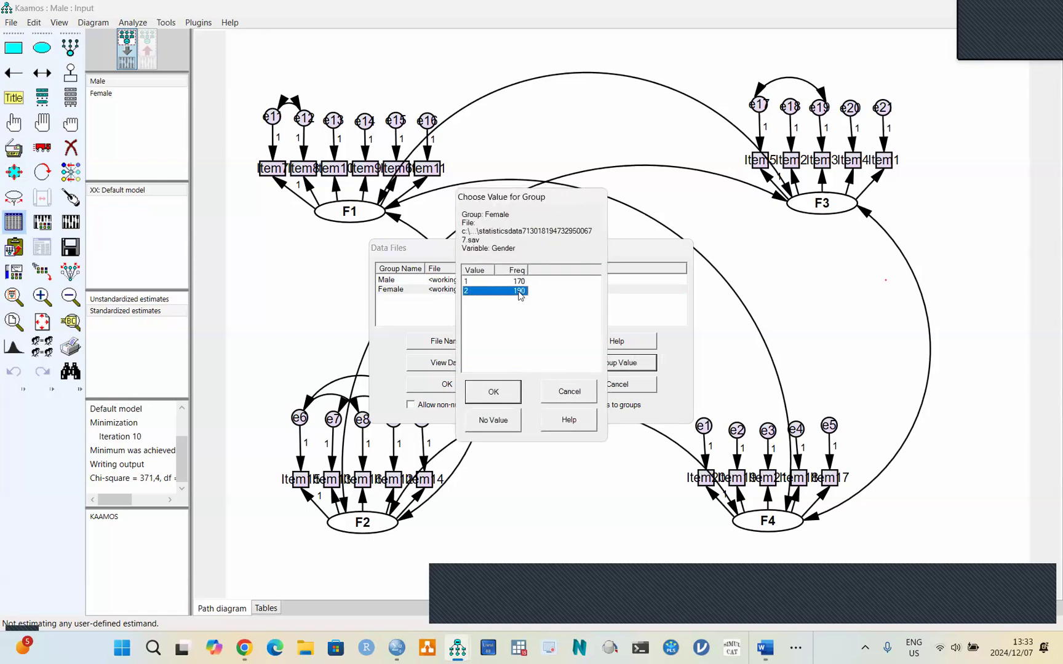
pyautogui.click(493, 391)
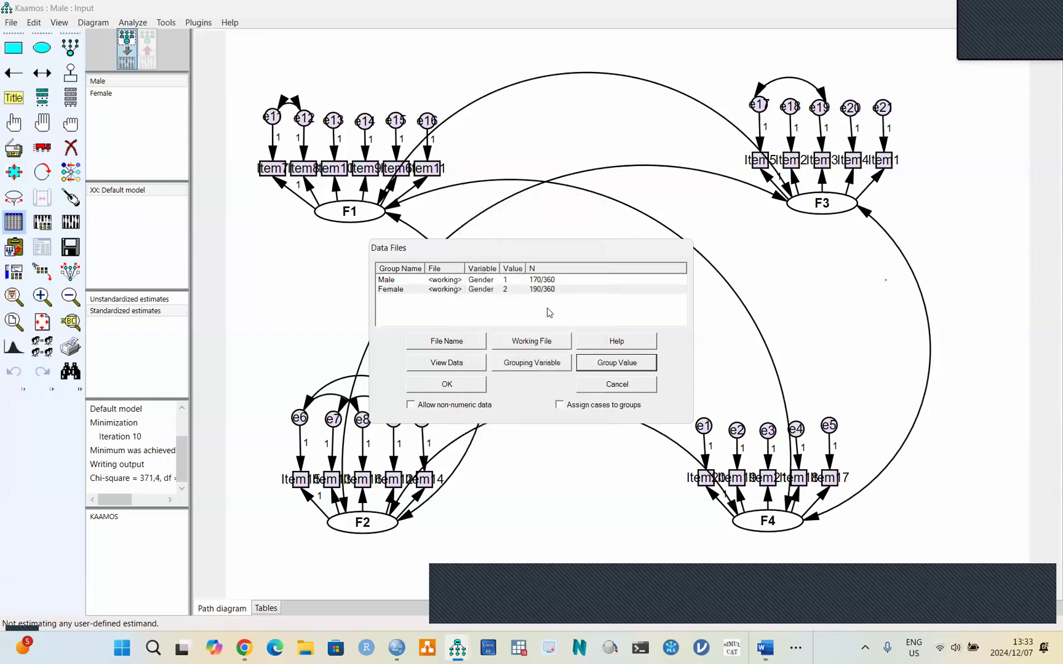
pyautogui.click(448, 385)
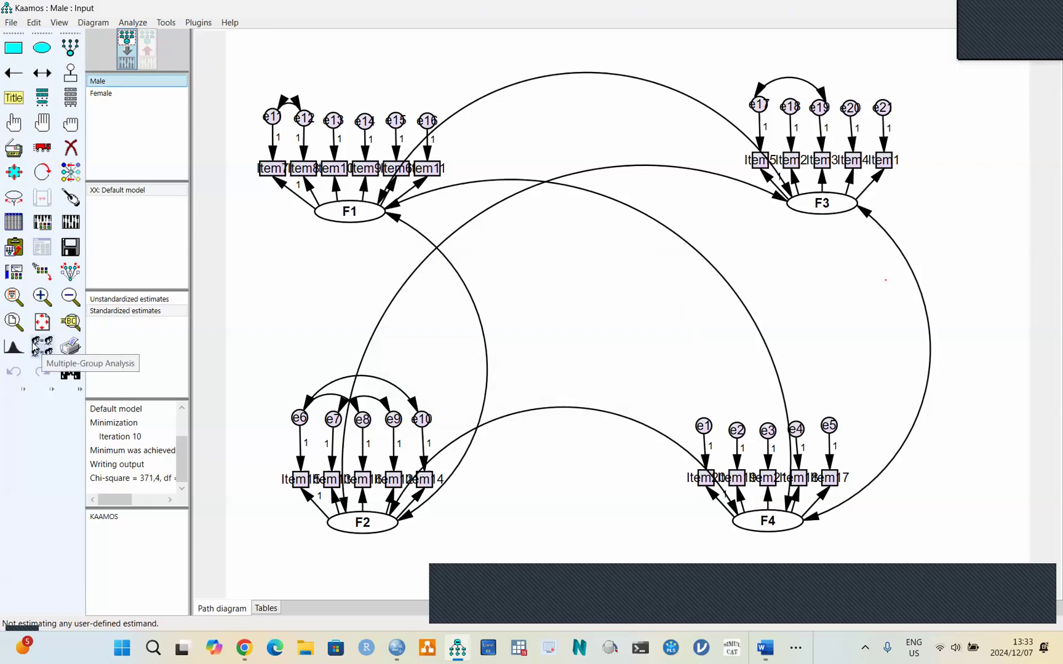
# - Set up a multiple-group analysis with the default measurement weights, structural covariances and measurement residuals models
pyautogui.click(43, 348)
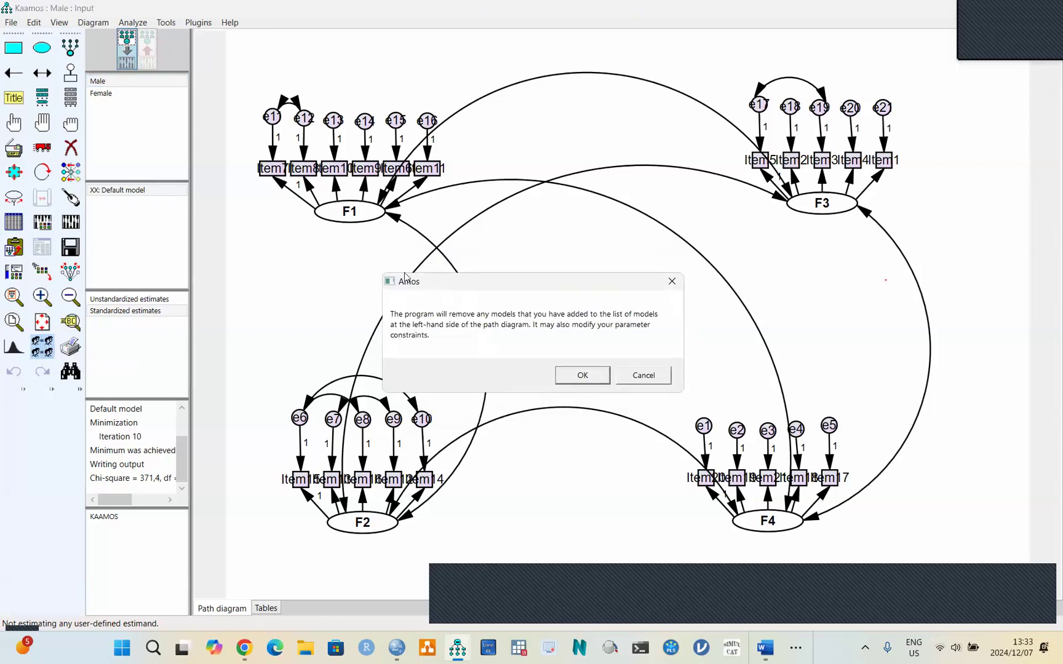
pyautogui.click(582, 377)
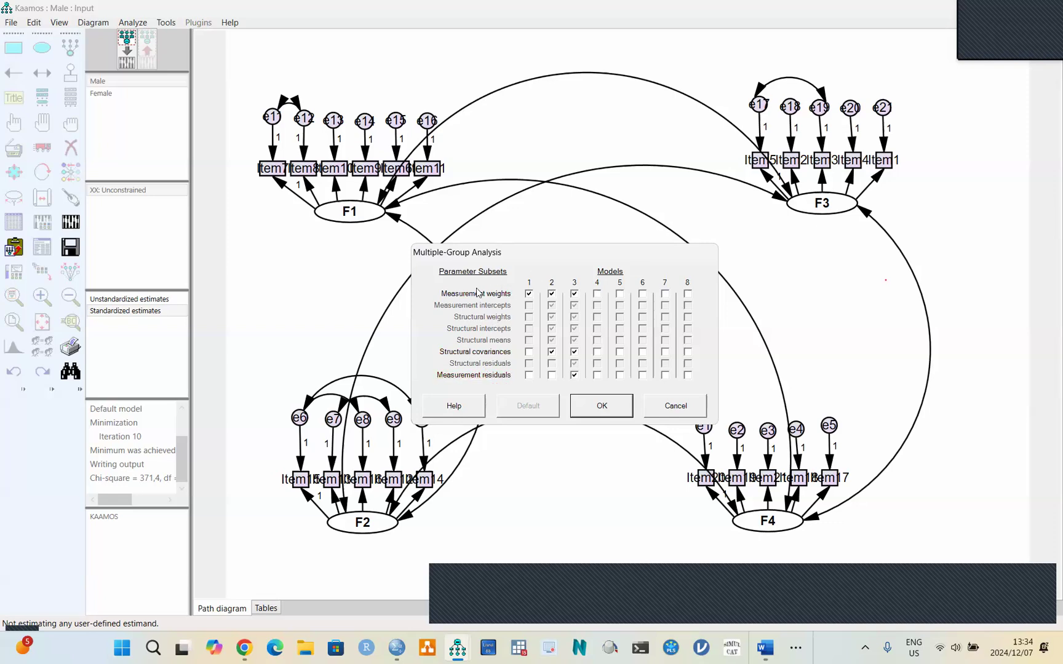
pyautogui.click(601, 406)
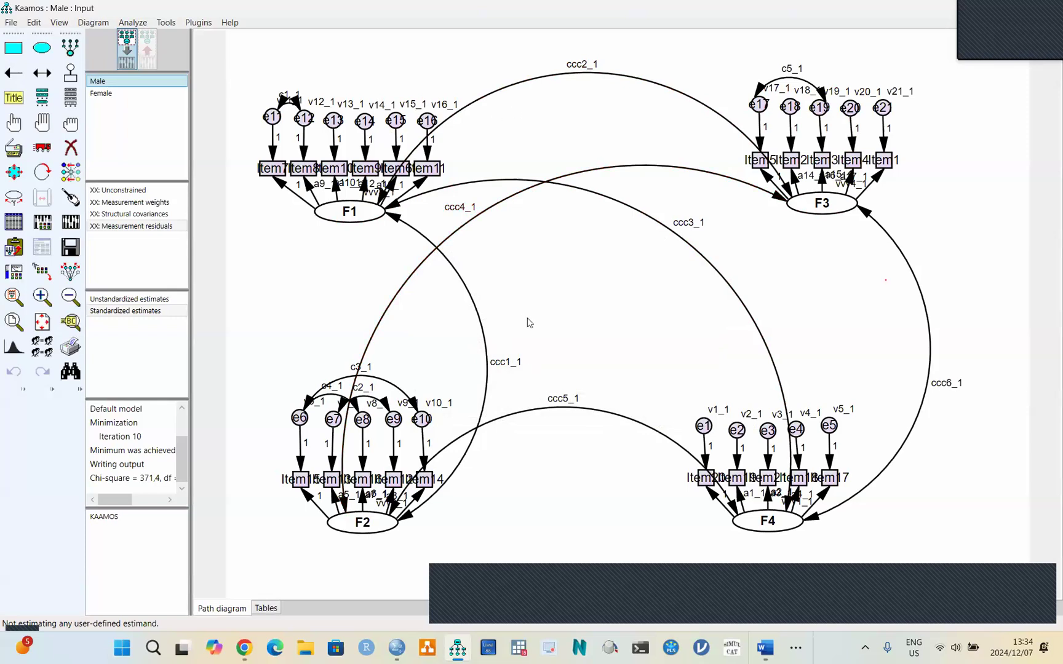
# - Review the parameter labels of the Female and Male groups and the parameter constraints of the Unconstrained model
pyautogui.click(102, 97)
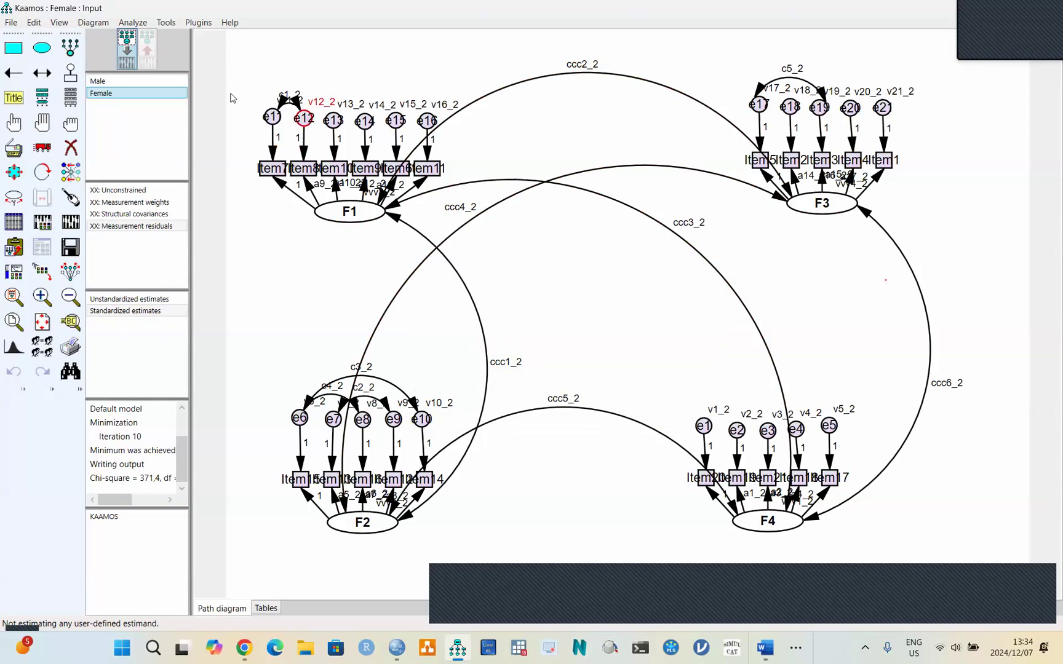
pyautogui.click(100, 80)
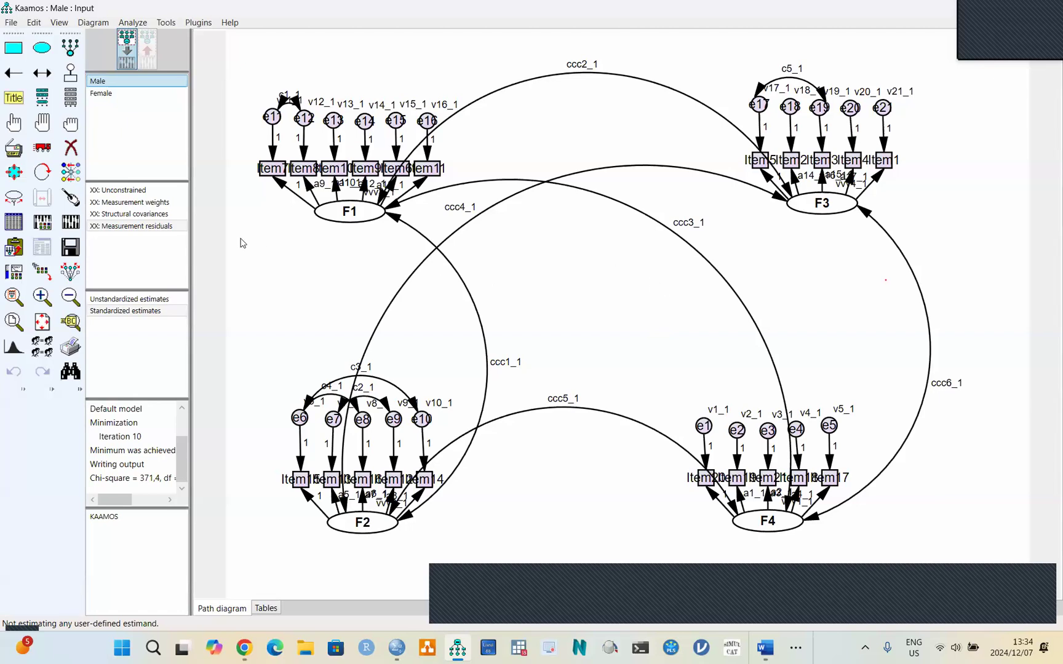
pyautogui.doubleClick(130, 191)
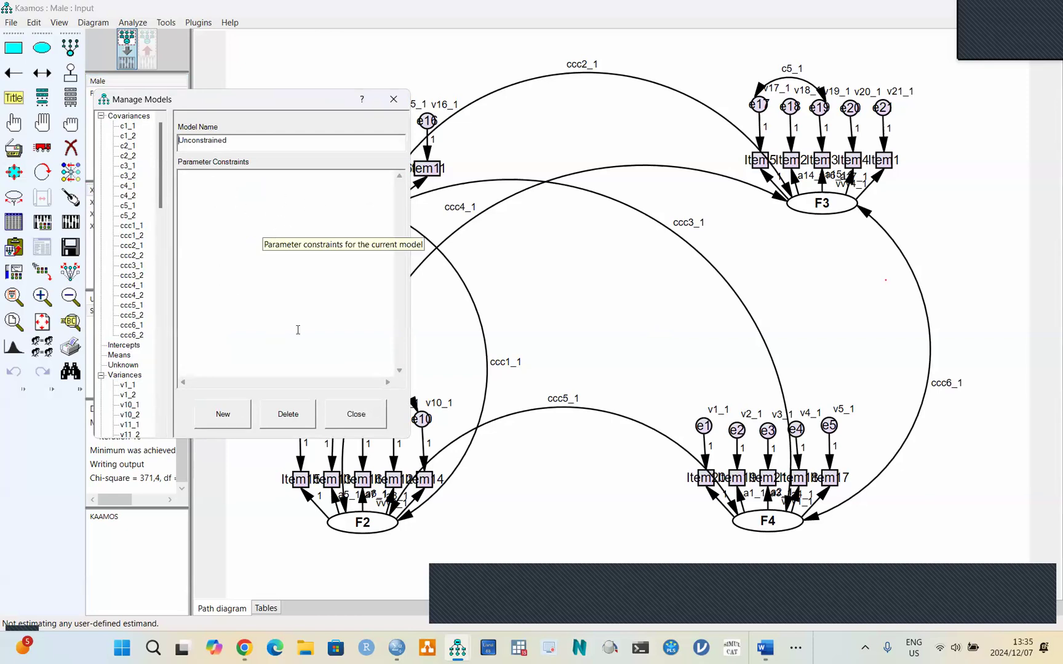
pyautogui.click(367, 418)
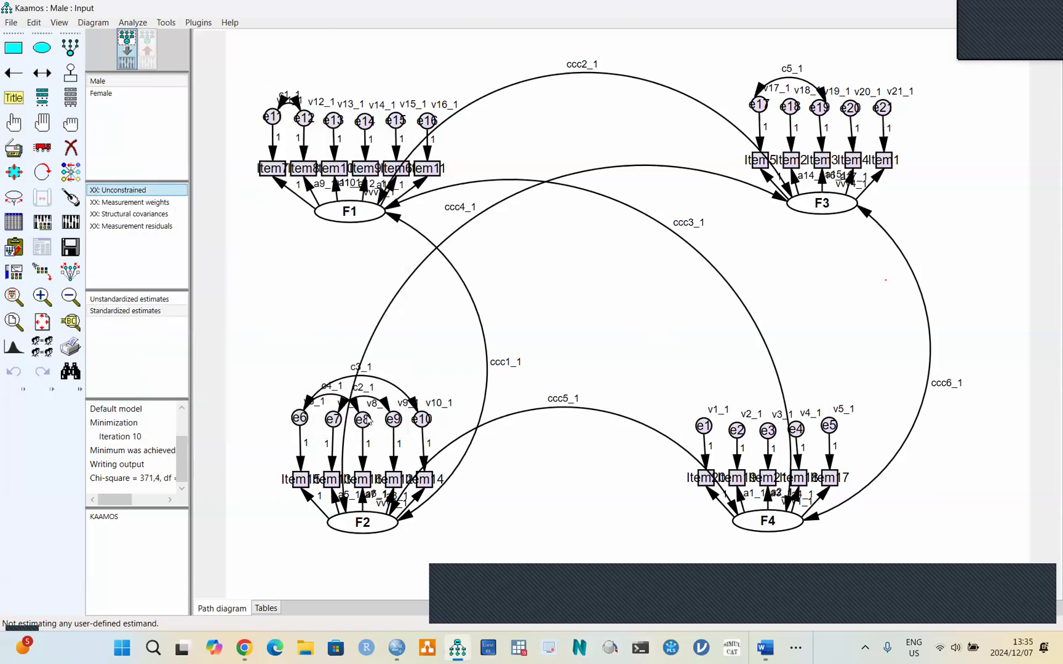
# - Save the path diagram, calculate the estimates for the multigroup models, and display the estimates on the diagram
pyautogui.click(71, 246)
pyautogui.click(71, 222)
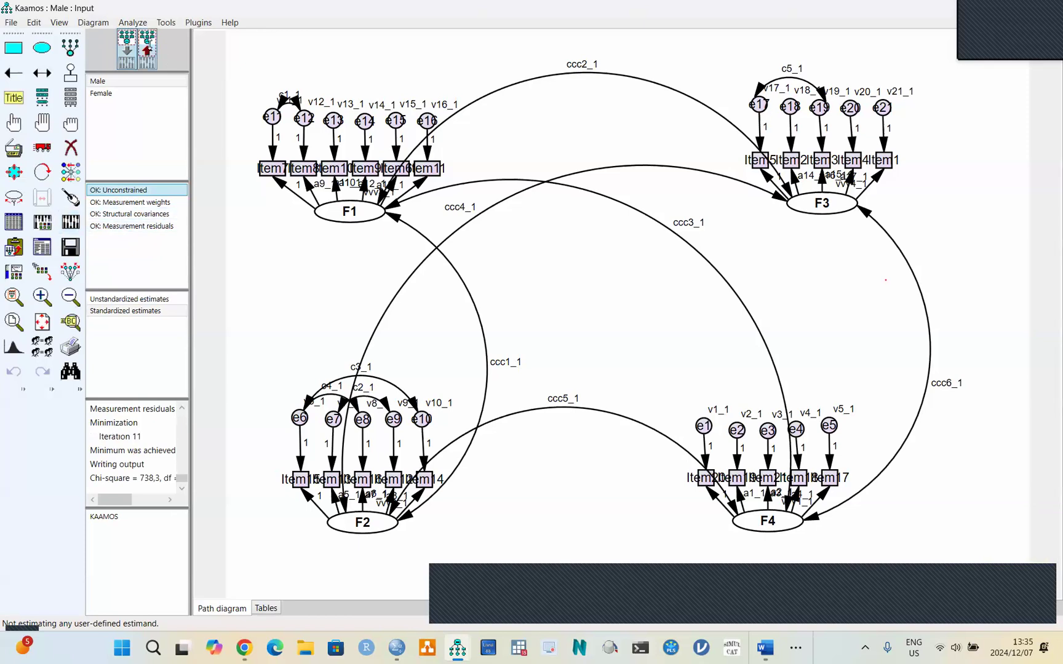
pyautogui.click(147, 49)
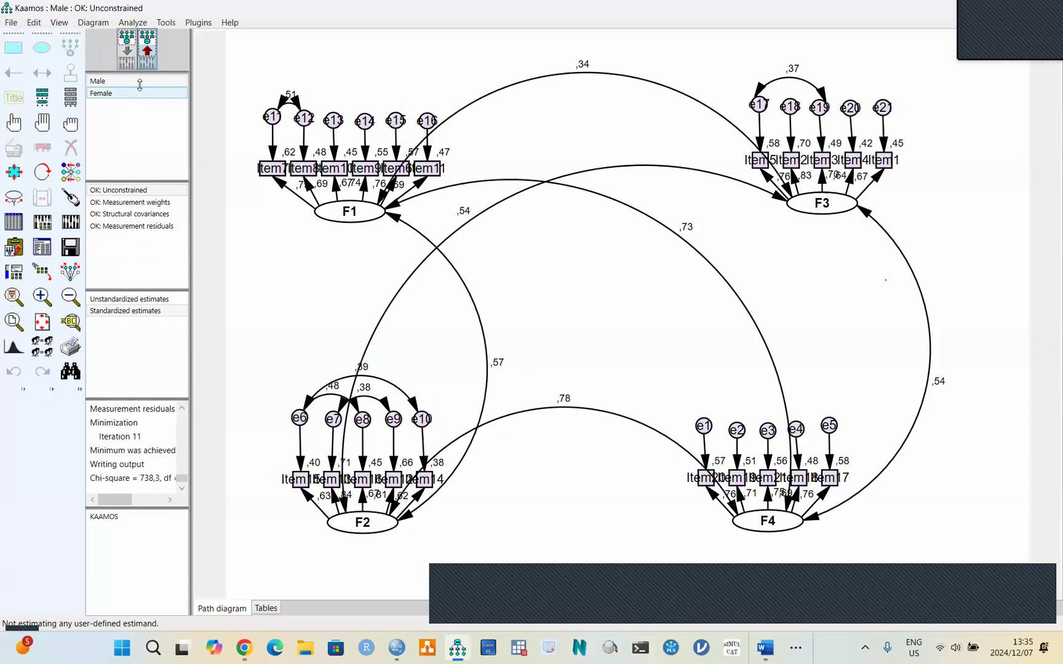
# - Compare the standardized estimates of the Unconstrained model between the Male and Female groups on the path diagram
pyautogui.click(102, 81)
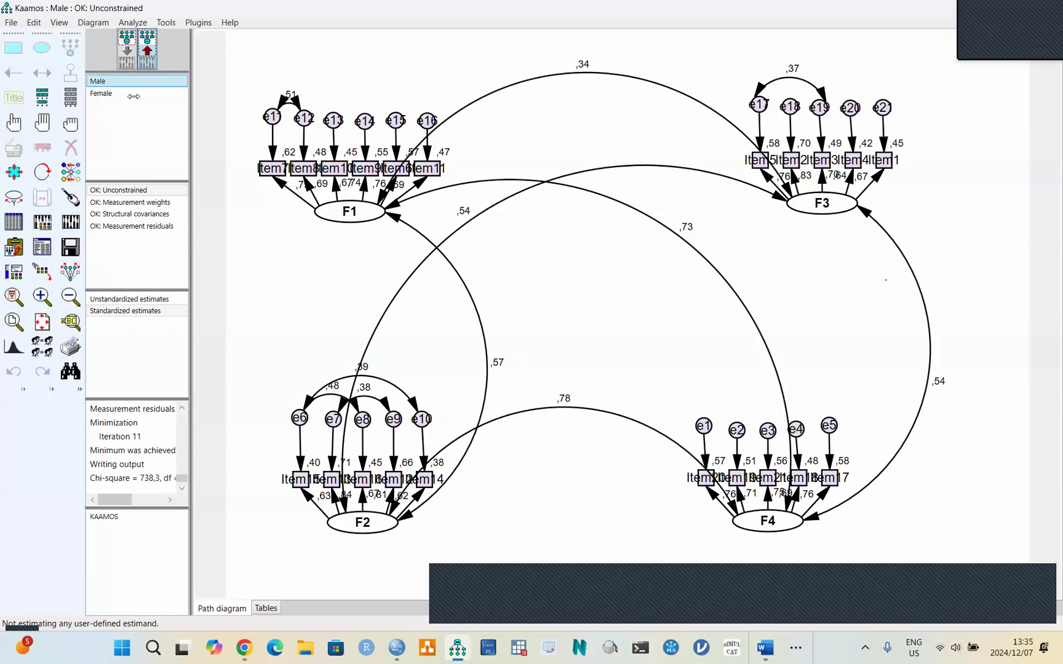
pyautogui.click(101, 93)
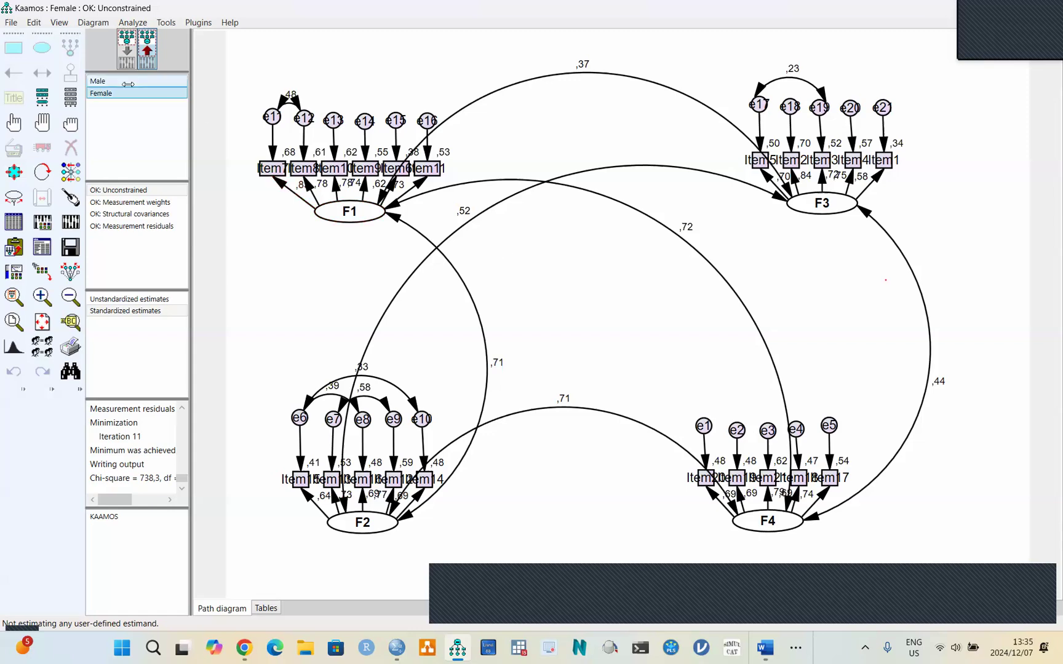
pyautogui.click(128, 82)
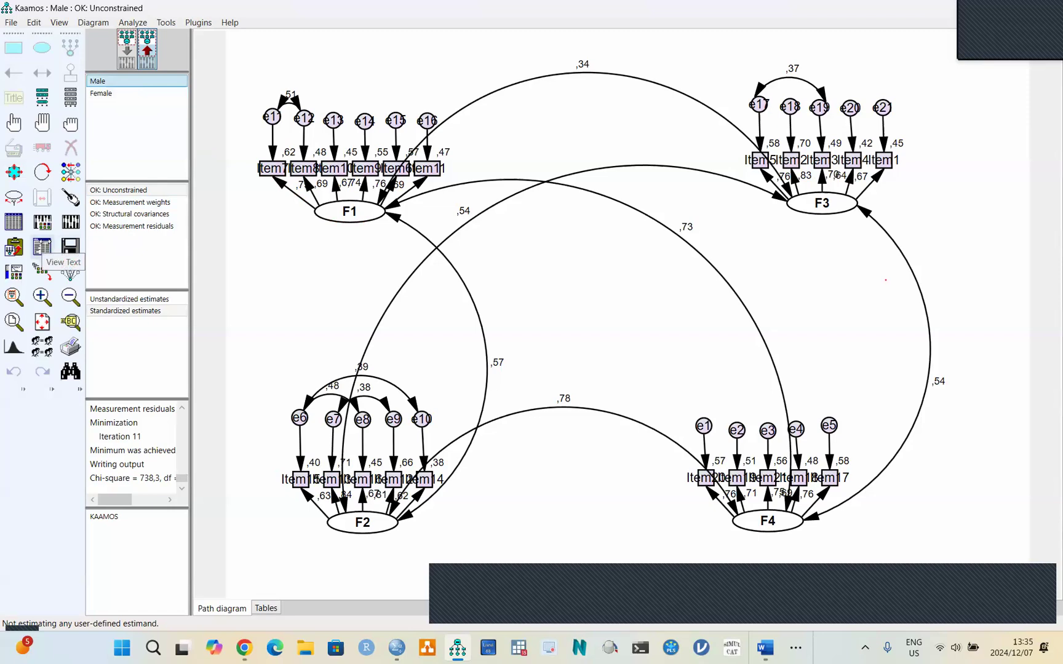
# - Open the text output full-size and examine the model fit summary from CMIN and baseline comparisons down to RMSEA for all models
pyautogui.click(41, 248)
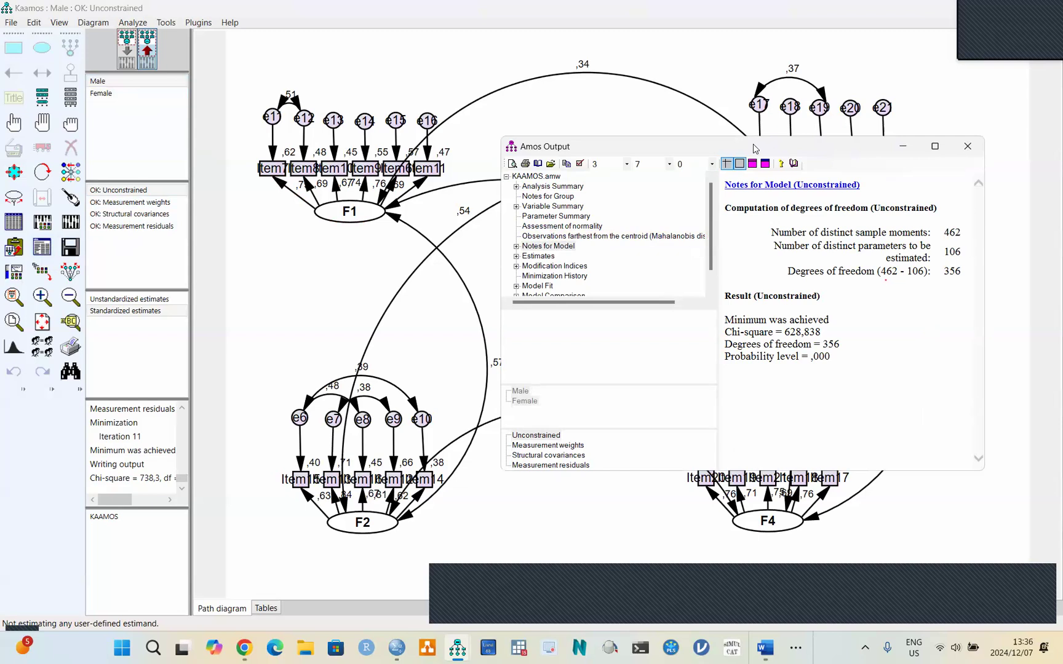
pyautogui.moveTo(755, 148); pyautogui.dragTo(811, 37)
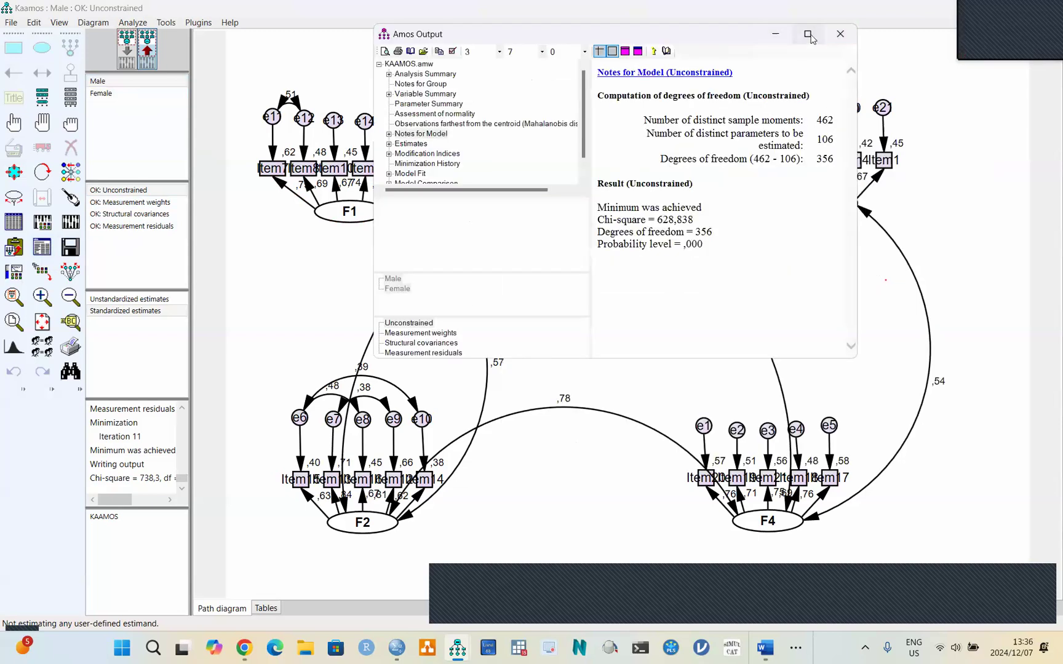
pyautogui.click(809, 35)
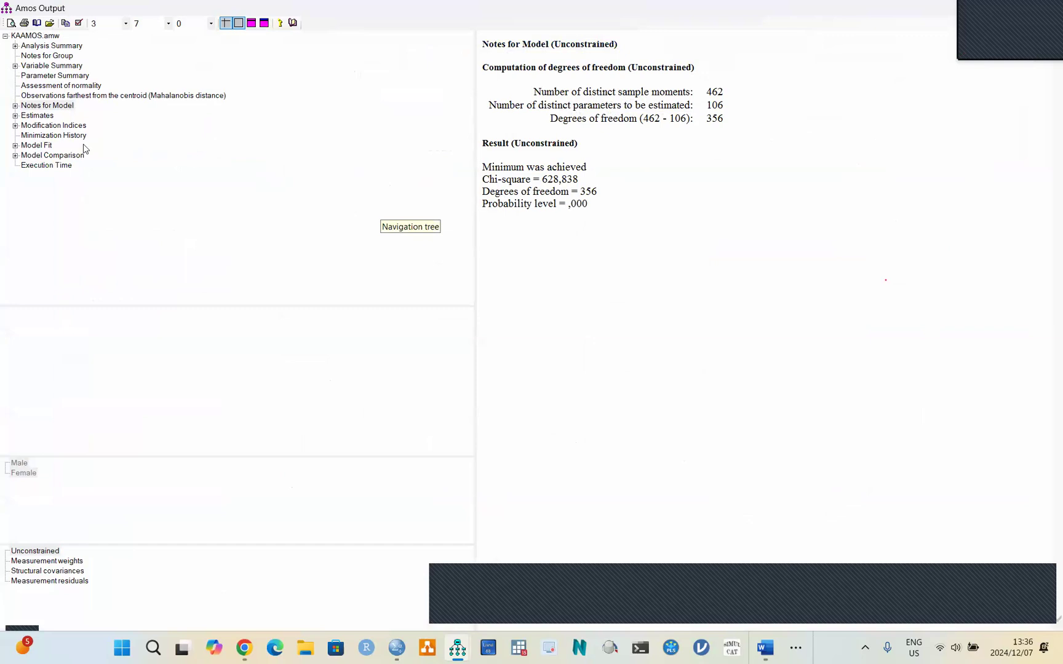
pyautogui.click(42, 146)
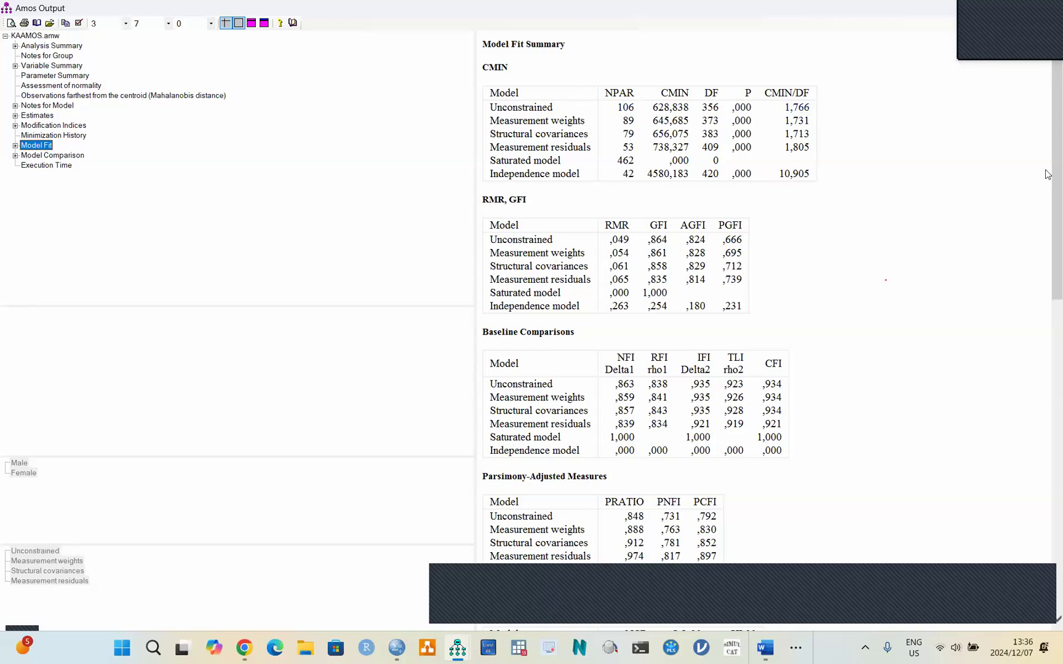
pyautogui.moveTo(1052, 176); pyautogui.dragTo(1051, 224)
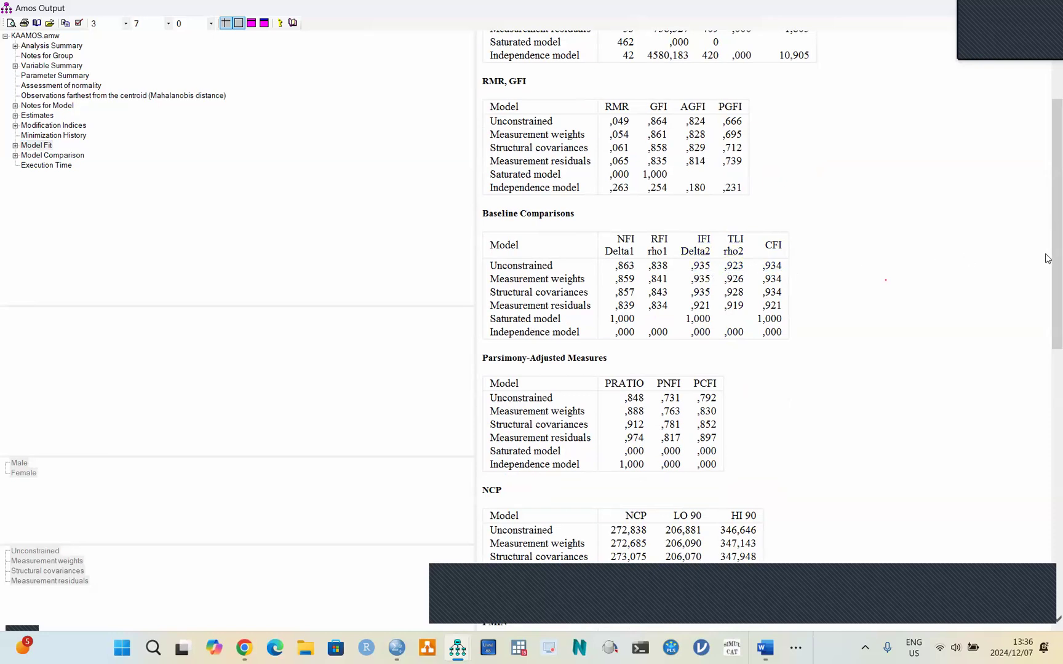
pyautogui.moveTo(1048, 260); pyautogui.dragTo(1047, 434)
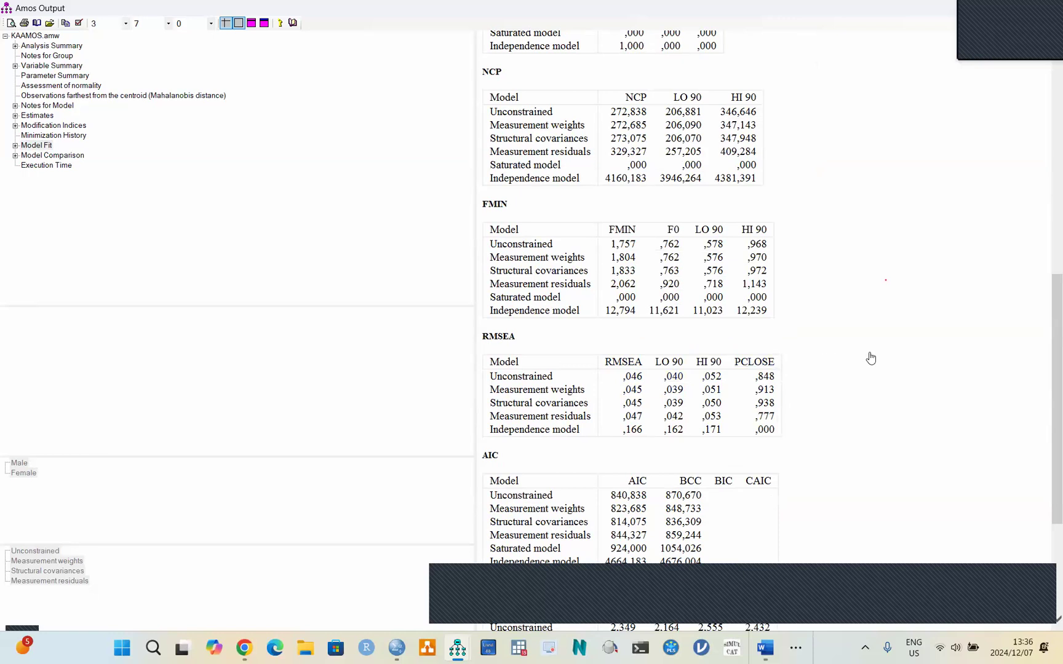
pyautogui.moveTo(1050, 343)
pyautogui.mouseDown()
pyautogui.moveTo(1051, 367)
pyautogui.moveTo(1050, 330)
pyautogui.mouseUp()
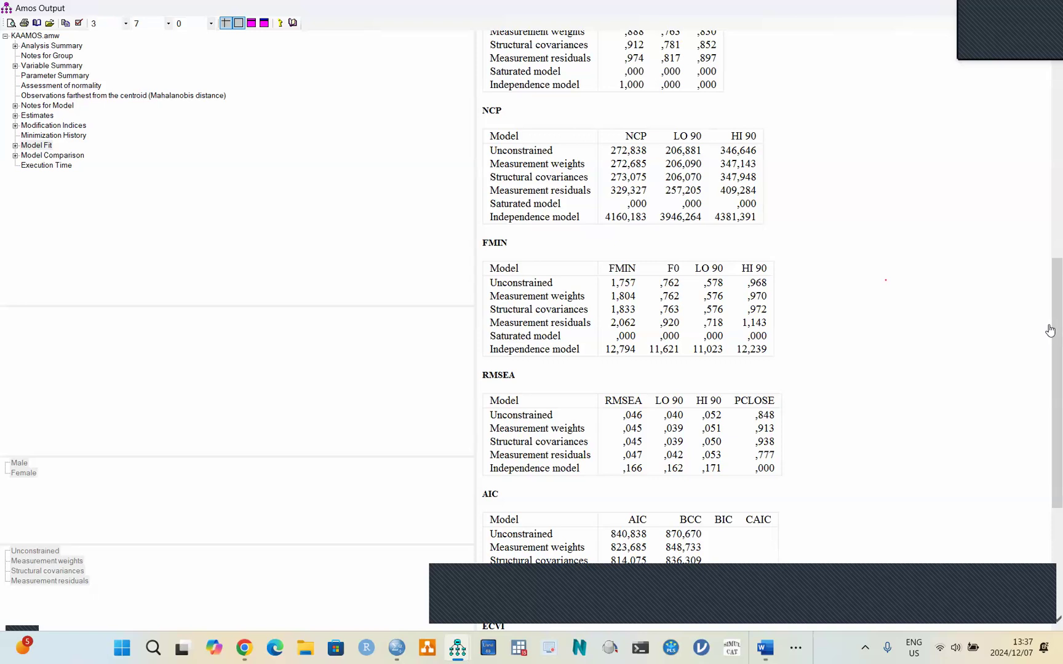
pyautogui.click(1050, 330)
pyautogui.moveTo(1050, 307); pyautogui.dragTo(1050, 88)
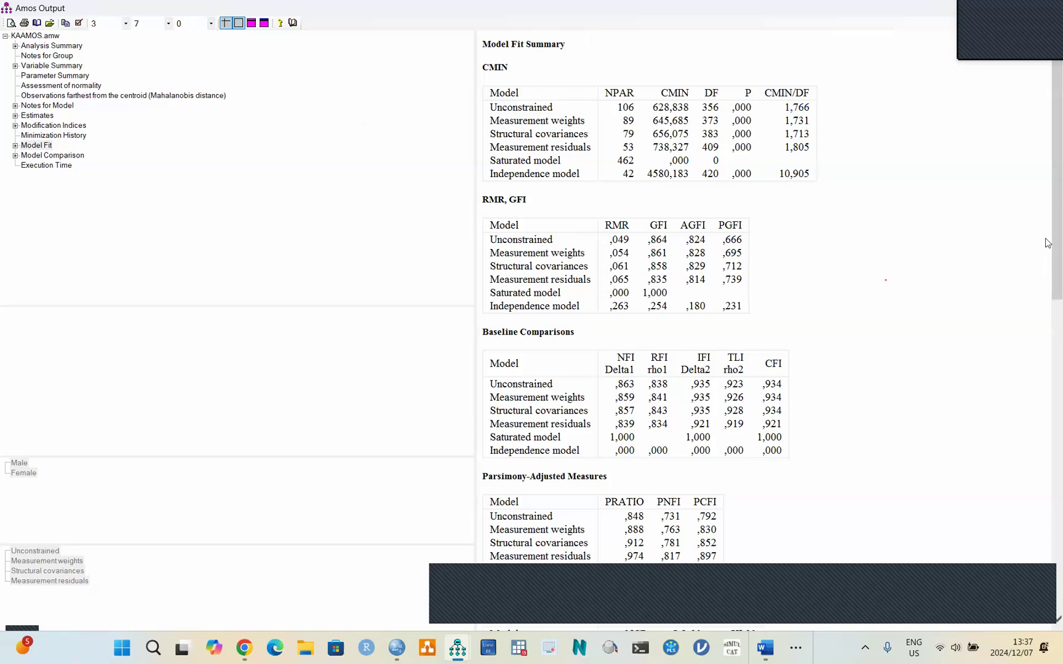
pyautogui.moveTo(1047, 243); pyautogui.dragTo(1048, 243)
pyautogui.scroll(2, 1047, 274)
# - Check the modification indices for the Male group's Unconstrained model and close the text output
pyautogui.click(78, 141)
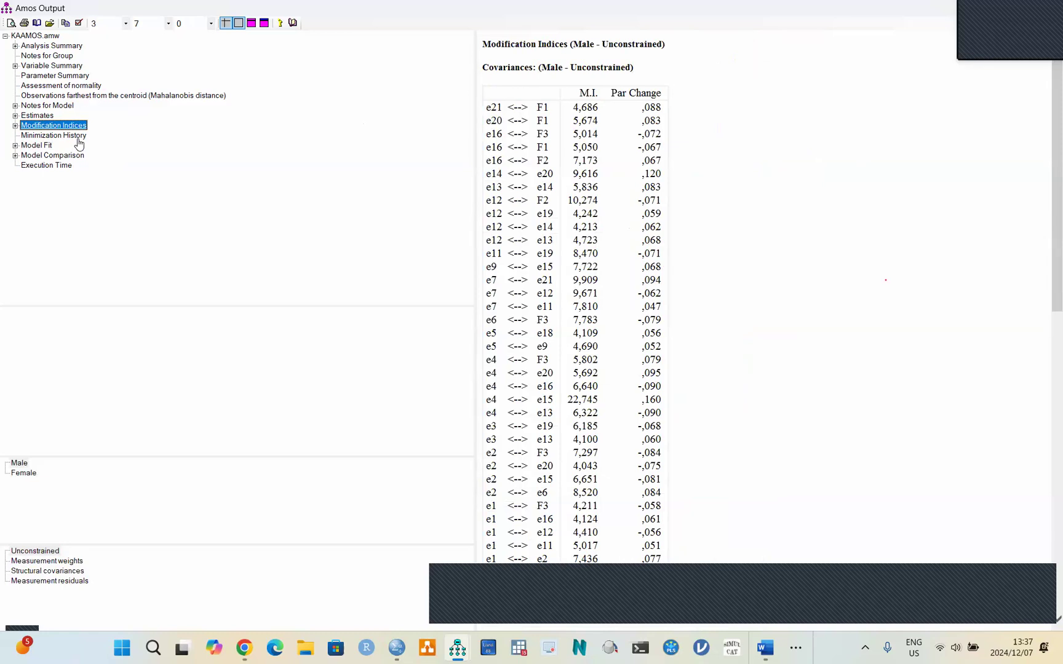
pyautogui.click(1047, 203)
pyautogui.scroll(-1, 1048, 203)
pyautogui.moveTo(1048, 205)
pyautogui.mouseDown()
pyautogui.moveTo(1047, 295)
pyautogui.moveTo(1048, 215)
pyautogui.mouseUp()
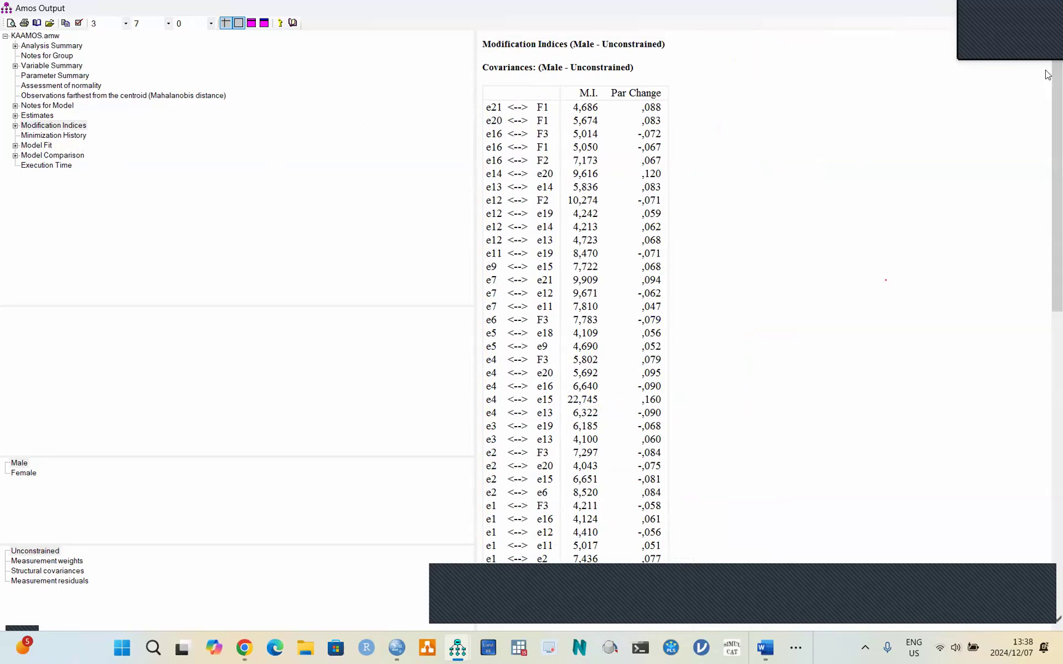
pyautogui.click(1045, 8)
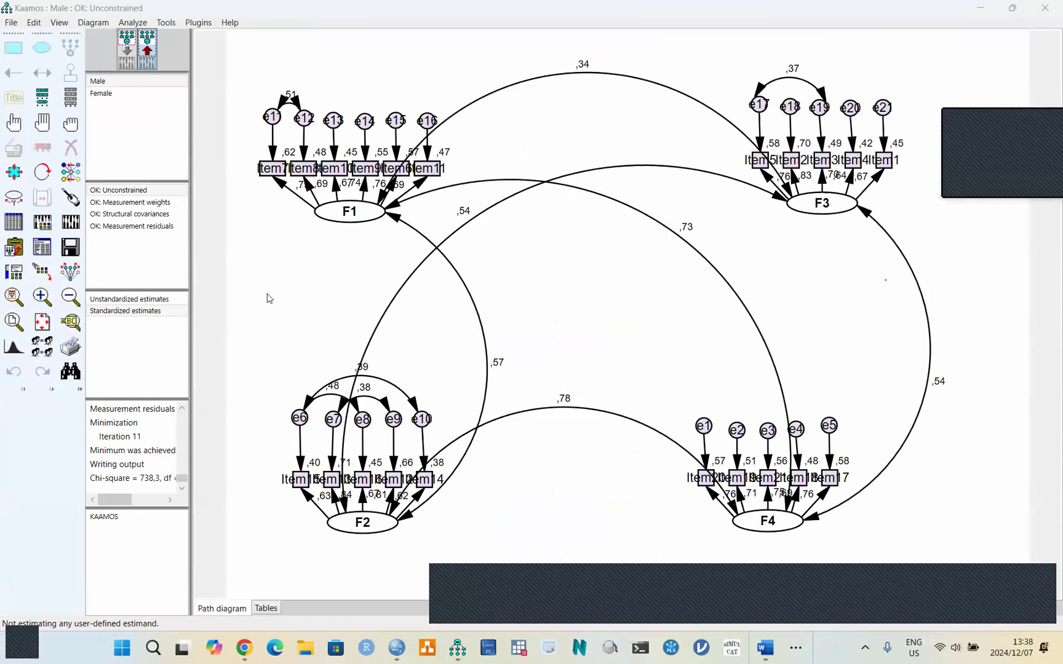
# - Review the Measurement weights model's parameter constraints, save and recalculate the estimates, and display that model's estimates on the diagram
pyautogui.doubleClick(134, 207)
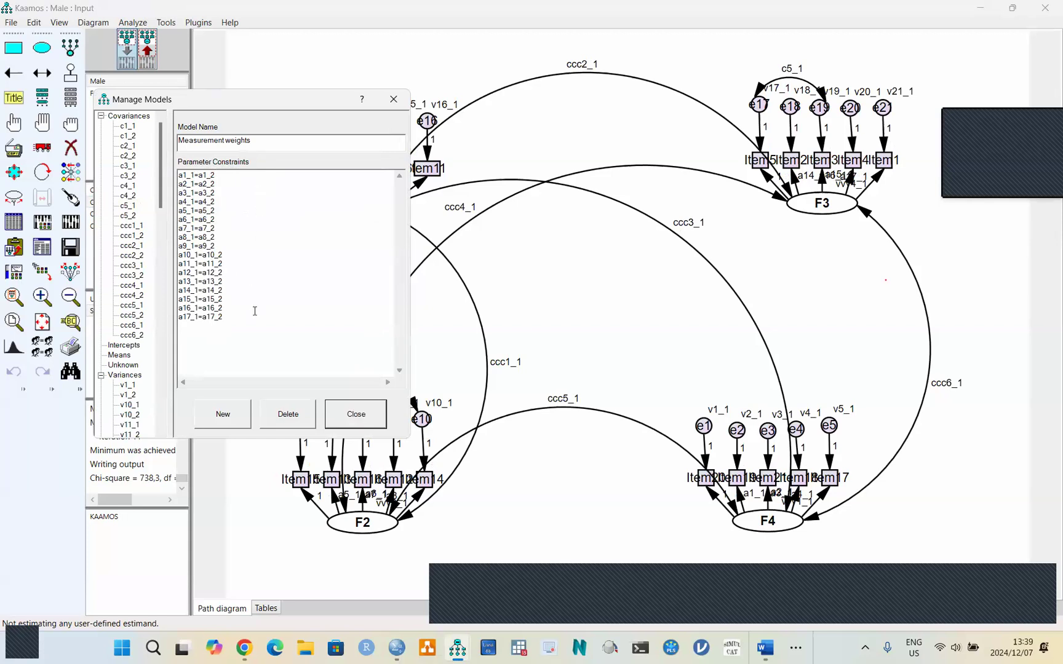
pyautogui.click(370, 418)
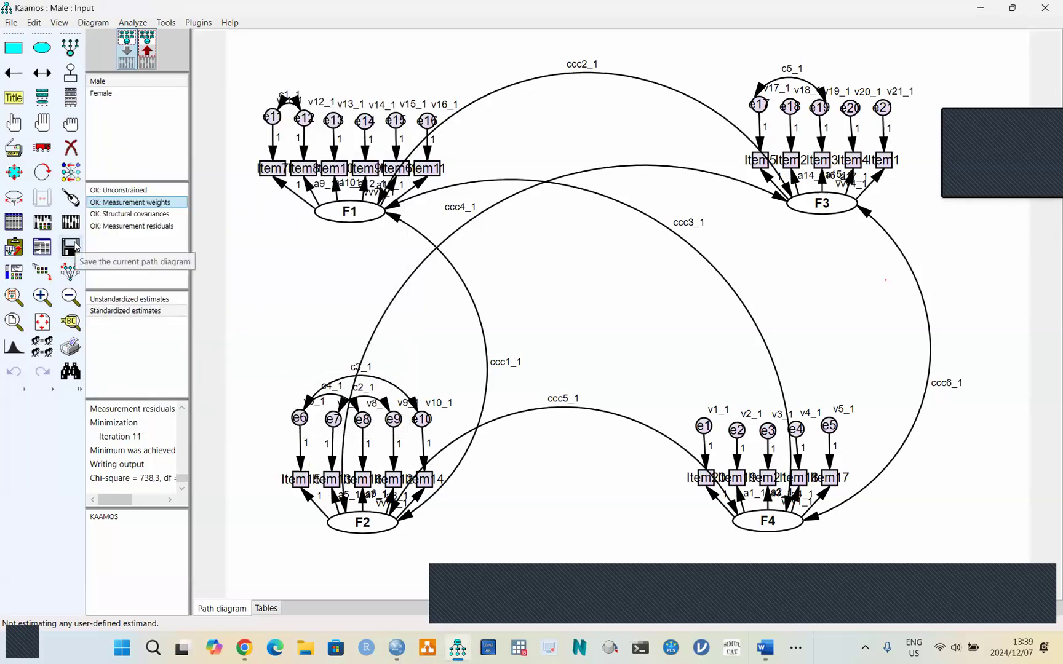
pyautogui.click(72, 246)
pyautogui.click(74, 222)
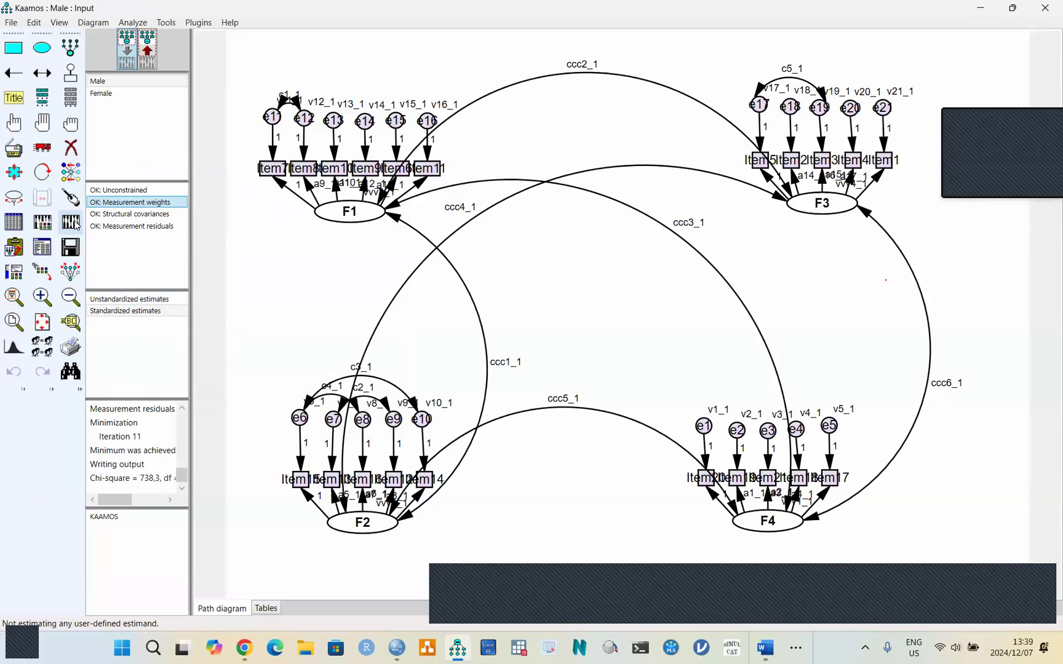
pyautogui.click(149, 48)
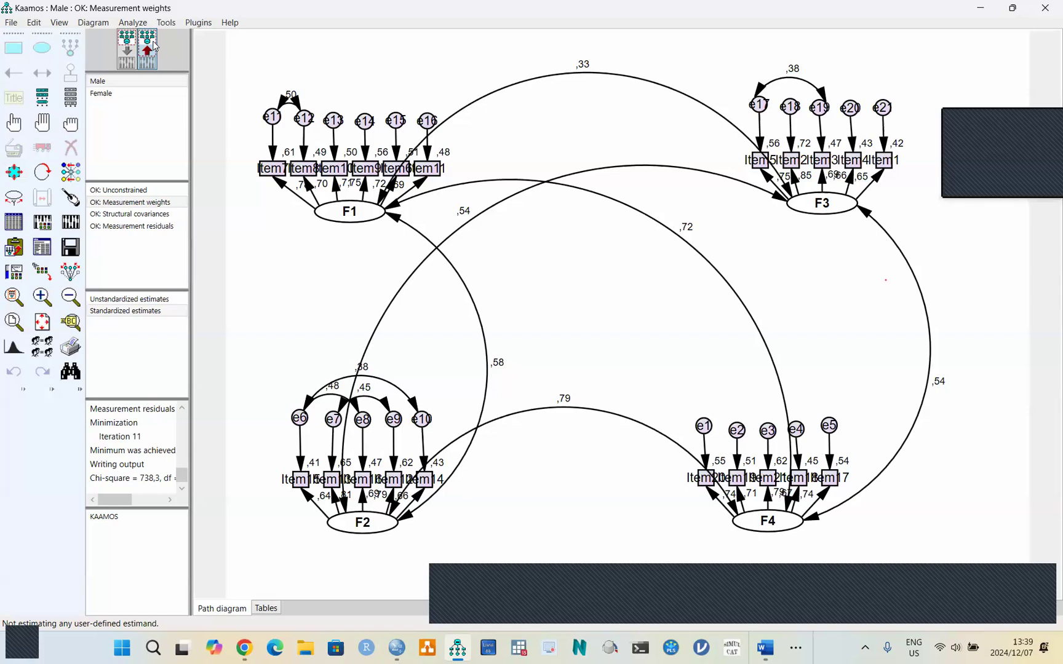
# - Reopen the text output and bring up the model fit summary to compare the constrained models
pyautogui.click(41, 250)
pyautogui.click(48, 147)
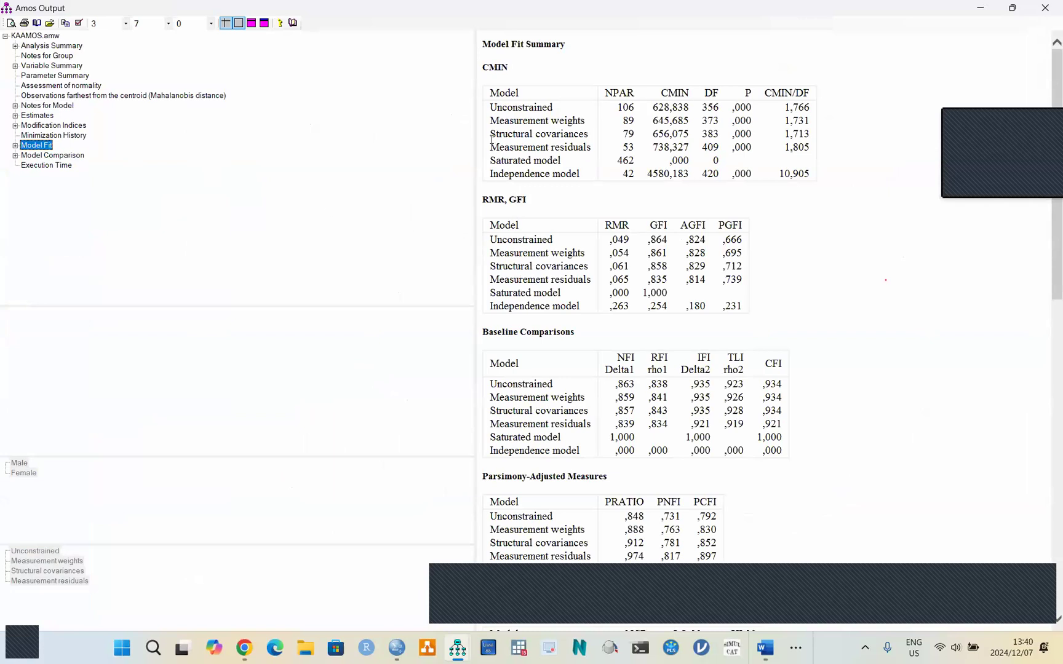
# - Examine the nested model comparisons for the constrained models and close the text output
pyautogui.click(81, 157)
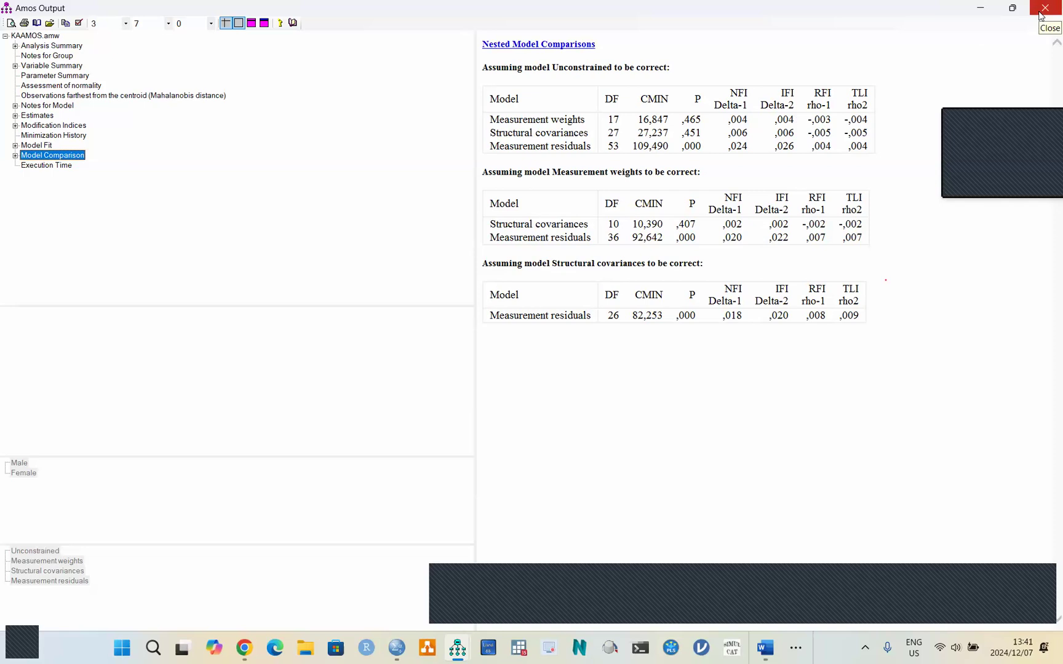
pyautogui.click(1039, 15)
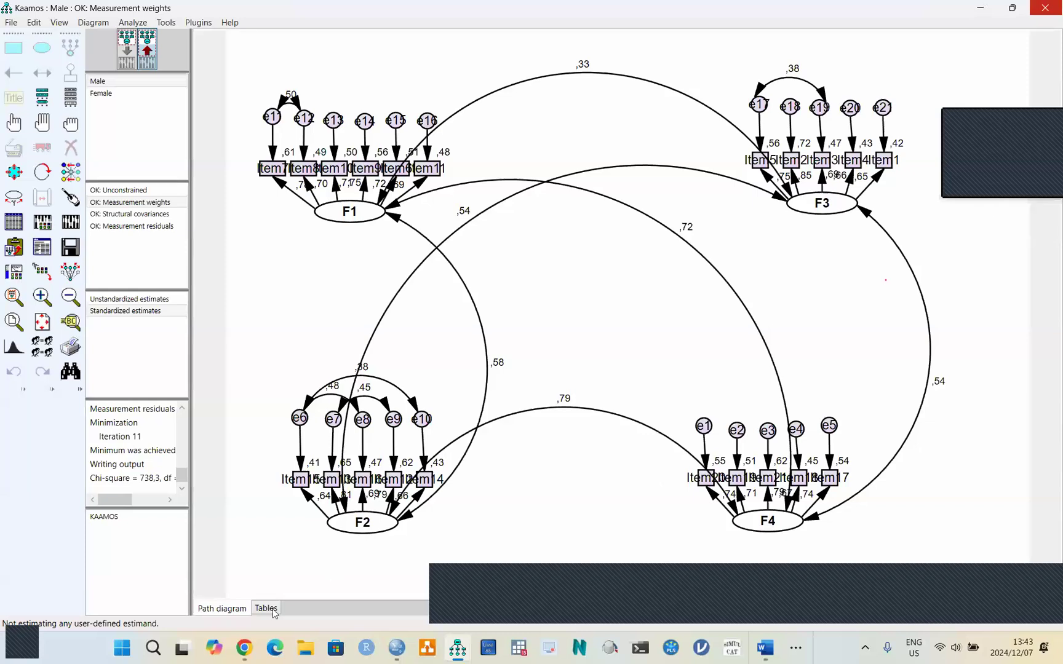
# - Search the computer for "pro" and open the folder holding the word problem project files
pyautogui.click(153, 649)
pyautogui.write('pr')
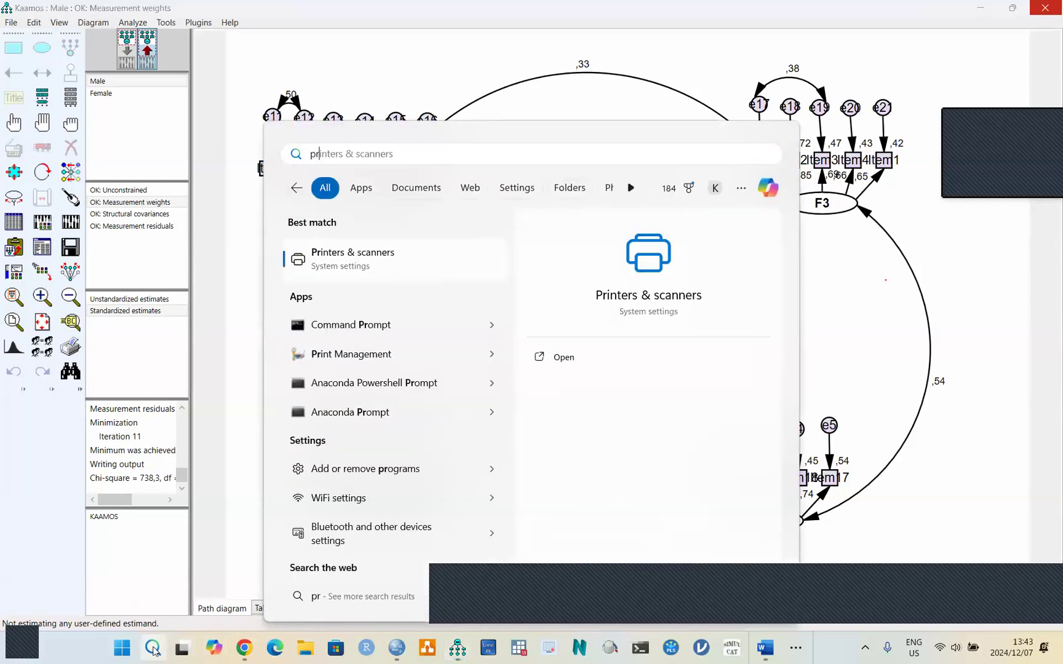
pyautogui.write('o')
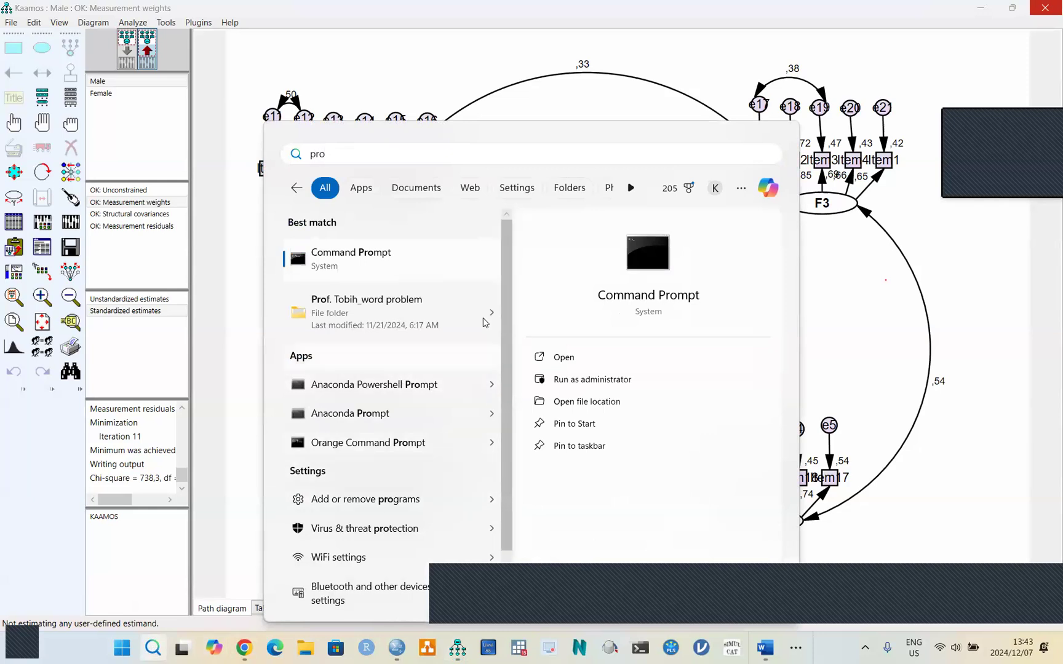
pyautogui.click(381, 302)
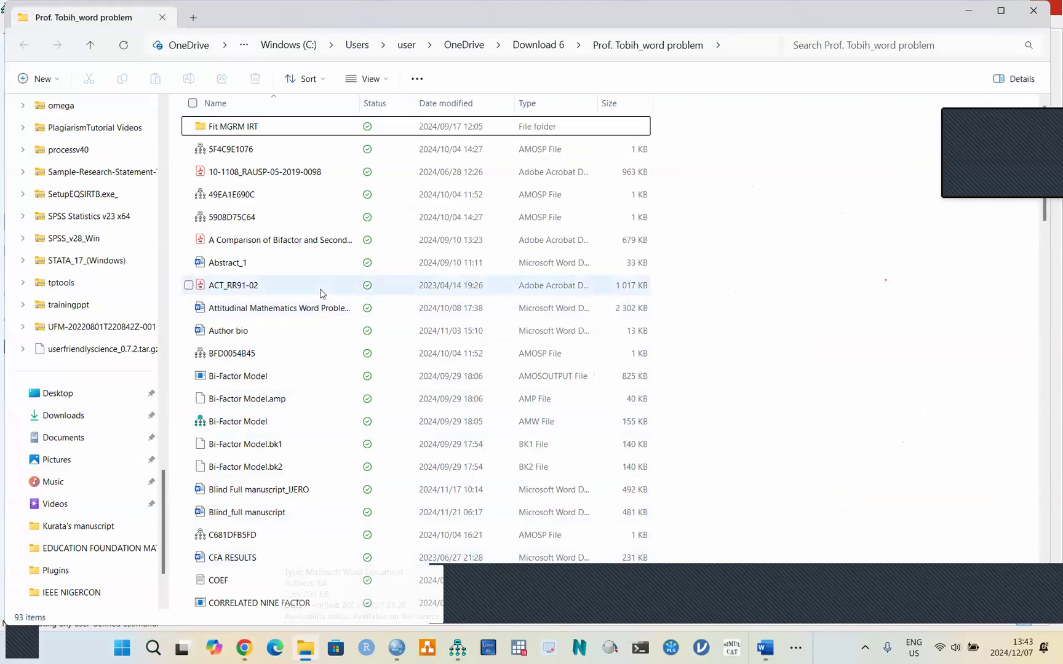
# - Find the Word document "Full manuscript" among the project files and open it
pyautogui.scroll(-4, 321, 311)
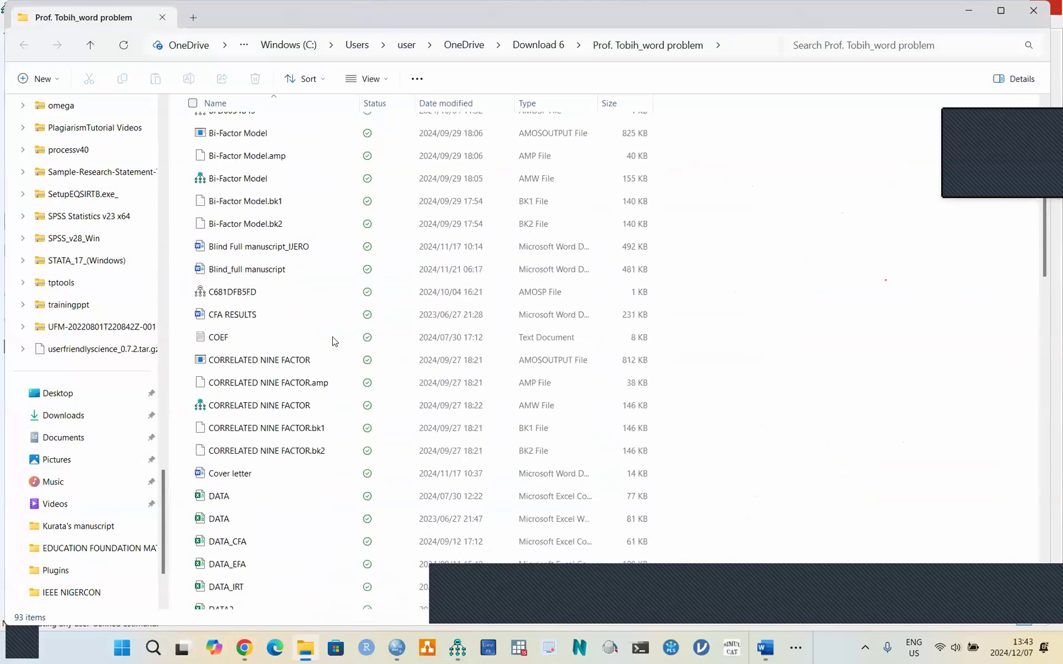
pyautogui.scroll(-10, 192, 494)
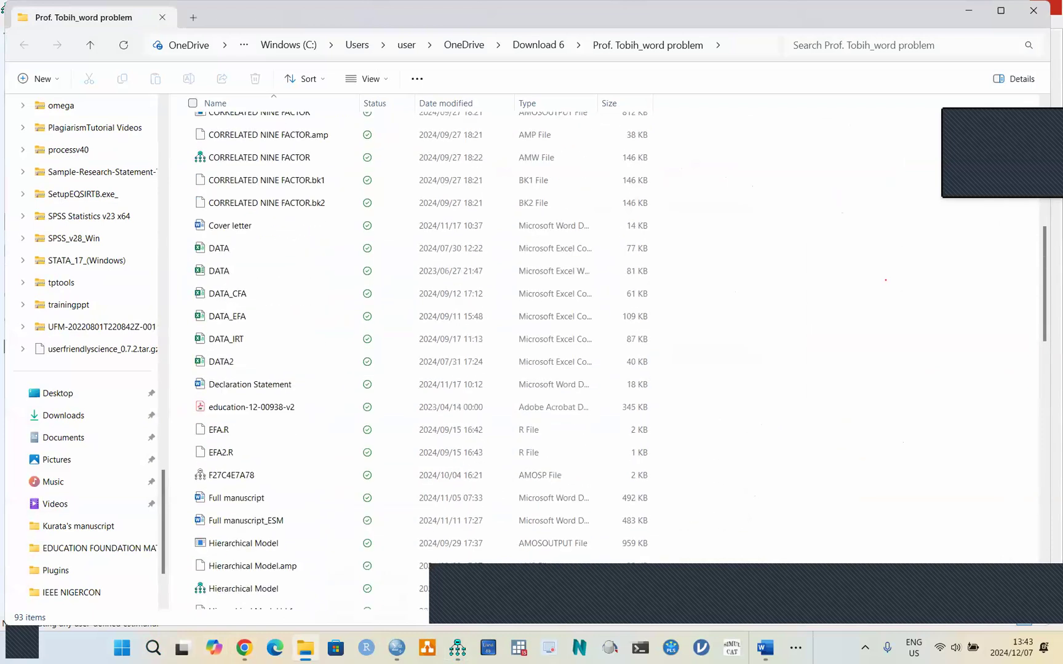
pyautogui.scroll(-1, 192, 494)
pyautogui.scroll(3, 192, 493)
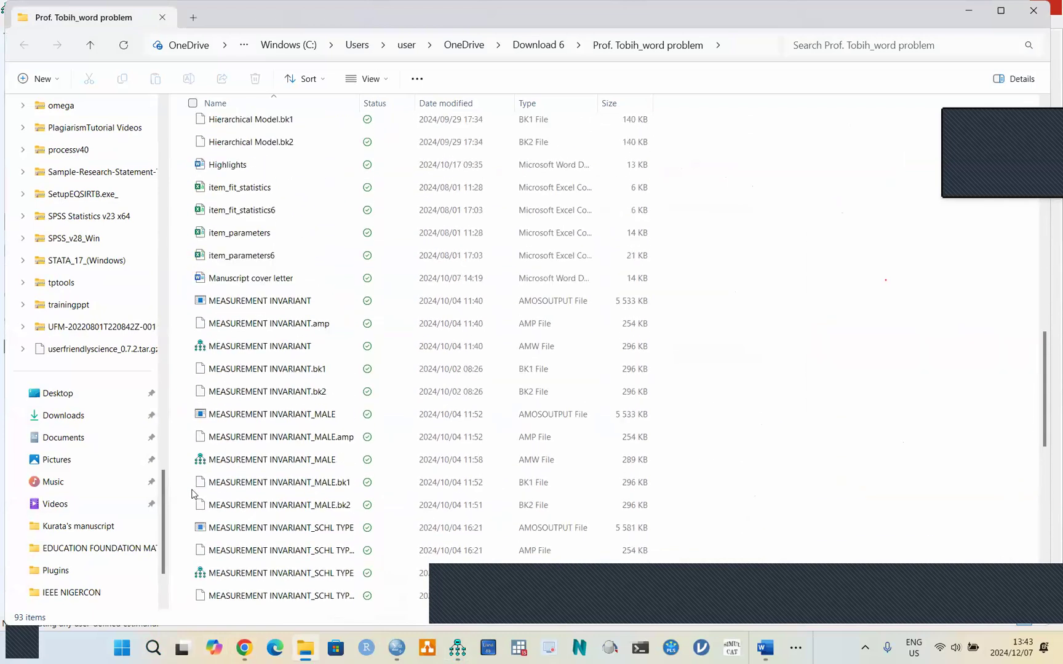
pyautogui.scroll(1, 192, 494)
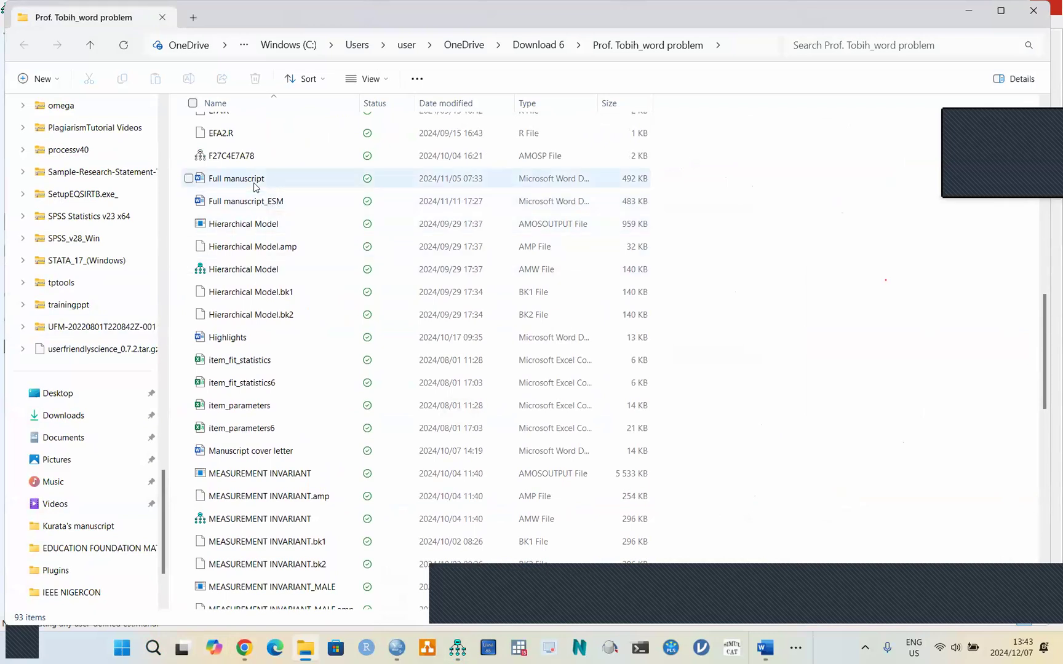
pyautogui.moveTo(255, 187)
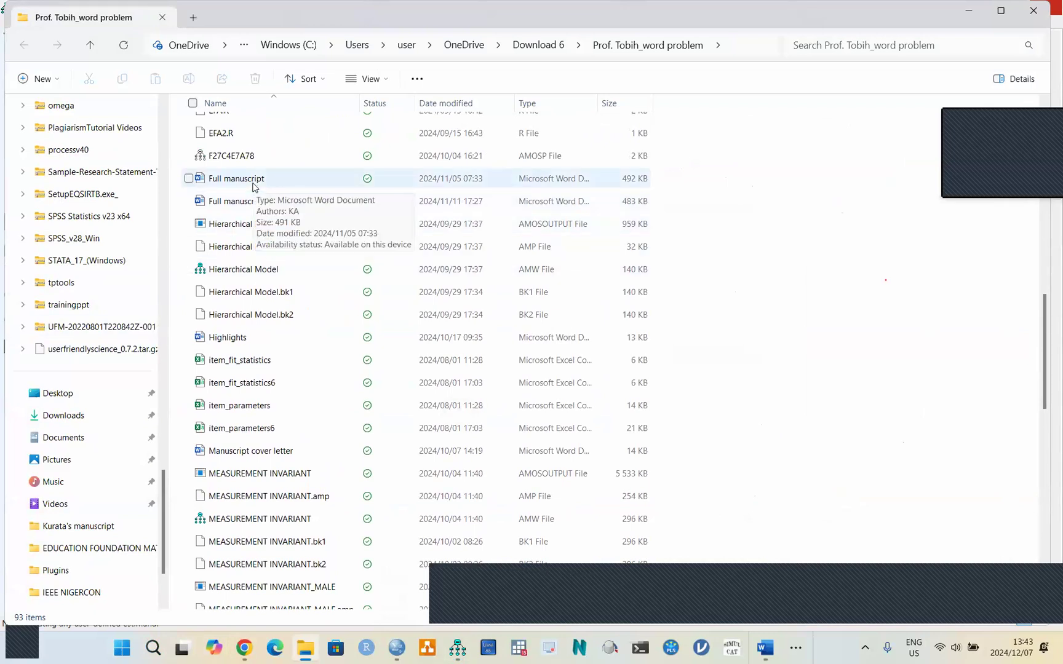
pyautogui.doubleClick(253, 183)
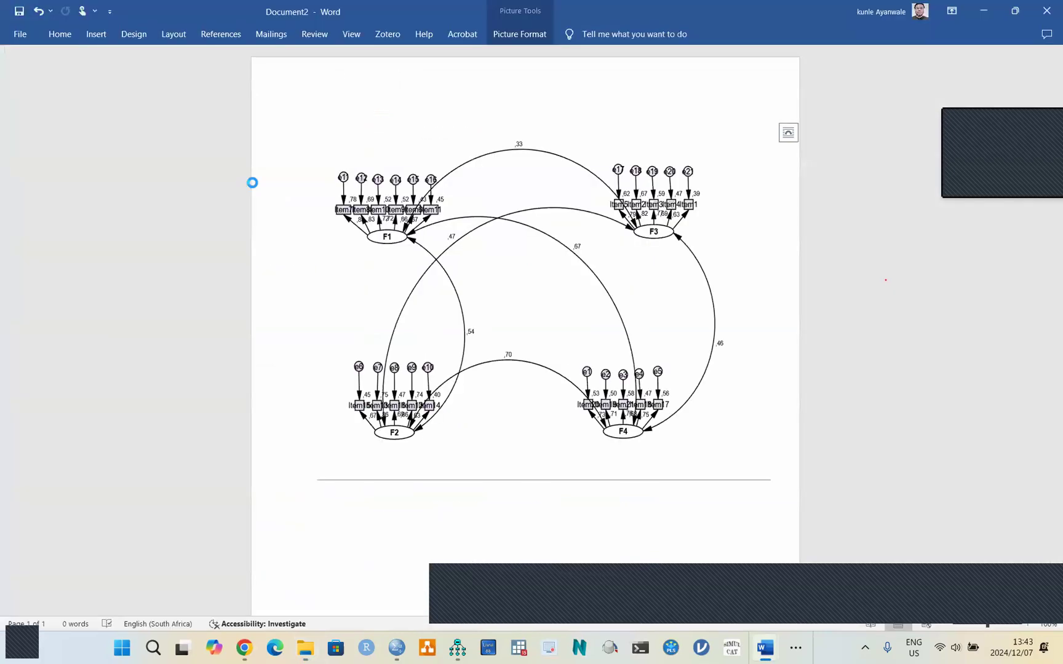
# - Look through the manuscript's factor loadings, the item parameter estimates in Table 4 and the item fit in Table 5, down to Table 6
pyautogui.scroll(-8, 251, 188)
pyautogui.scroll(-20, 250, 188)
pyautogui.scroll(-20, 250, 188)
pyautogui.scroll(-20, 250, 188)
pyautogui.scroll(-20, 250, 188)
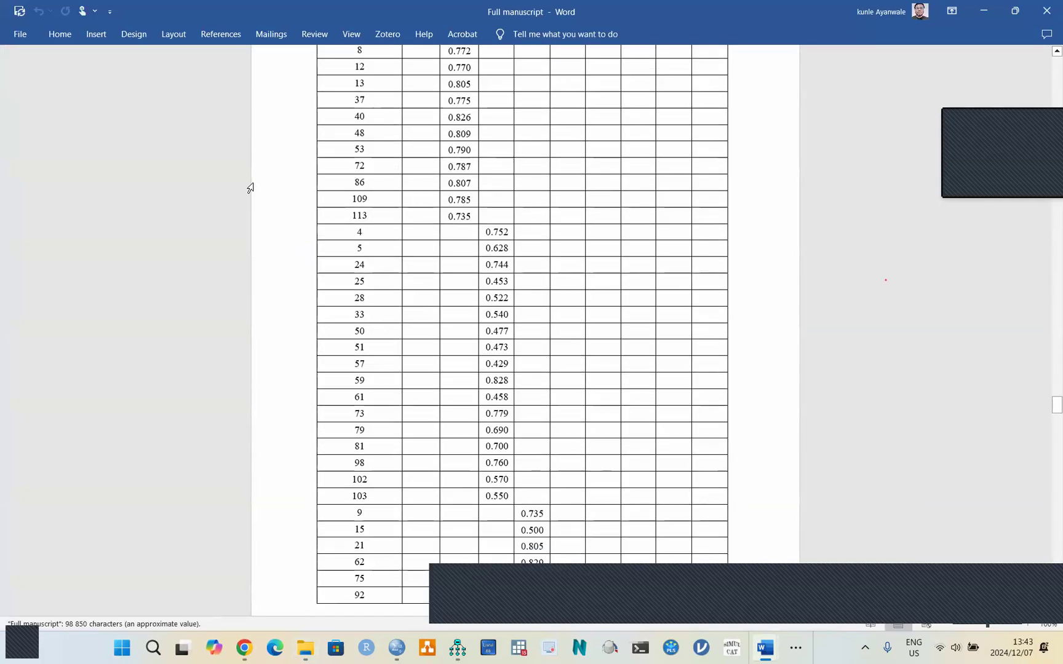
pyautogui.scroll(-2, 251, 187)
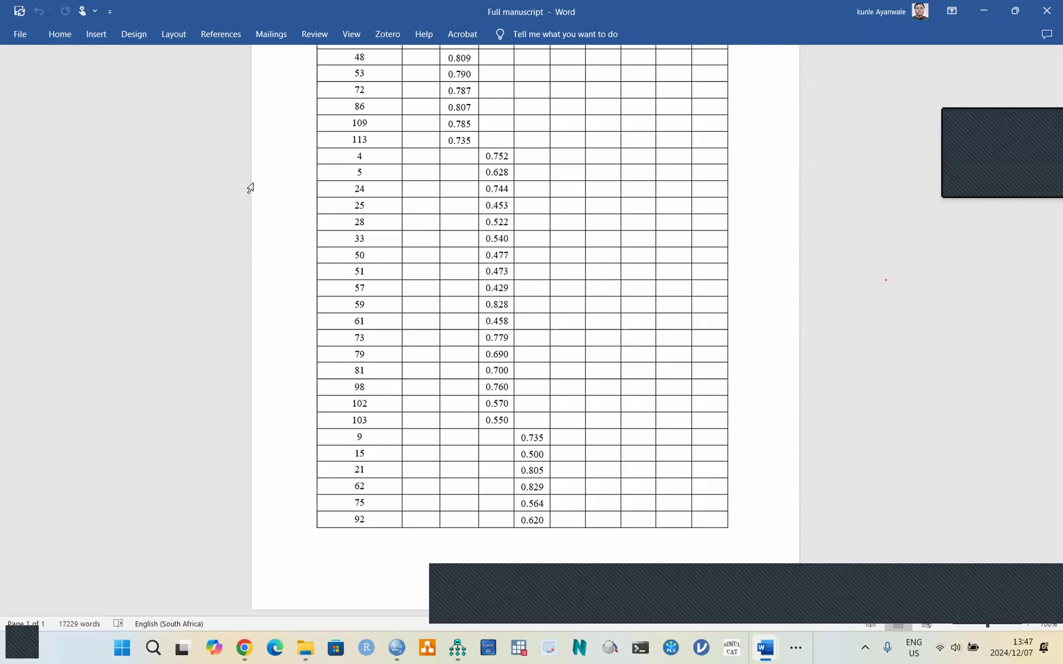
pyautogui.scroll(-13, 251, 187)
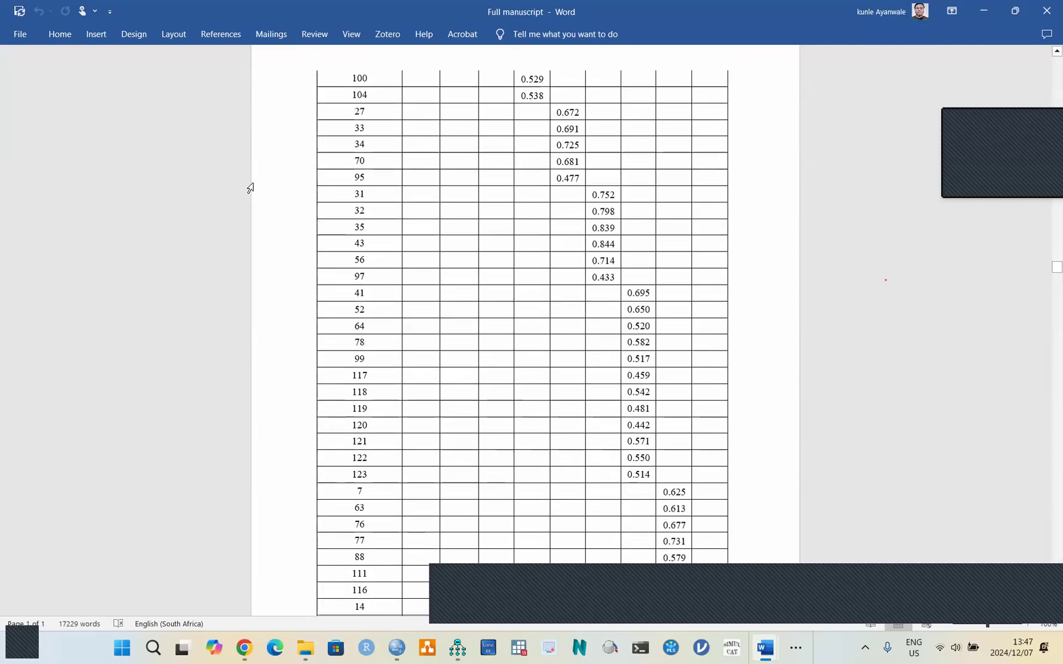
pyautogui.scroll(-12, 250, 188)
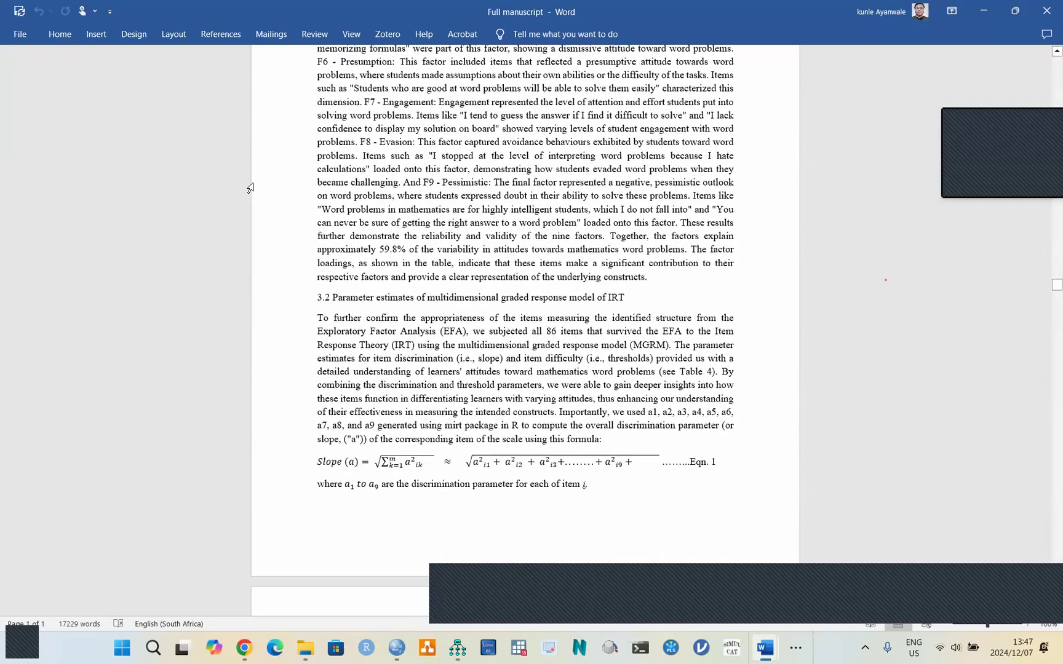
pyautogui.scroll(-10, 251, 188)
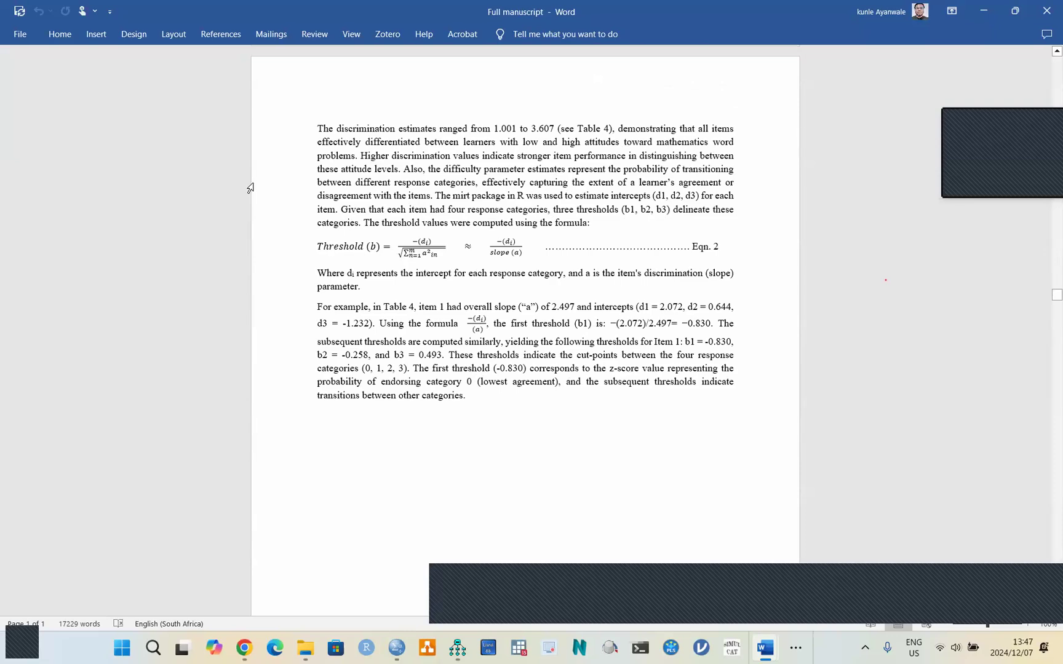
pyautogui.scroll(-11, 250, 187)
pyautogui.scroll(-15, 250, 188)
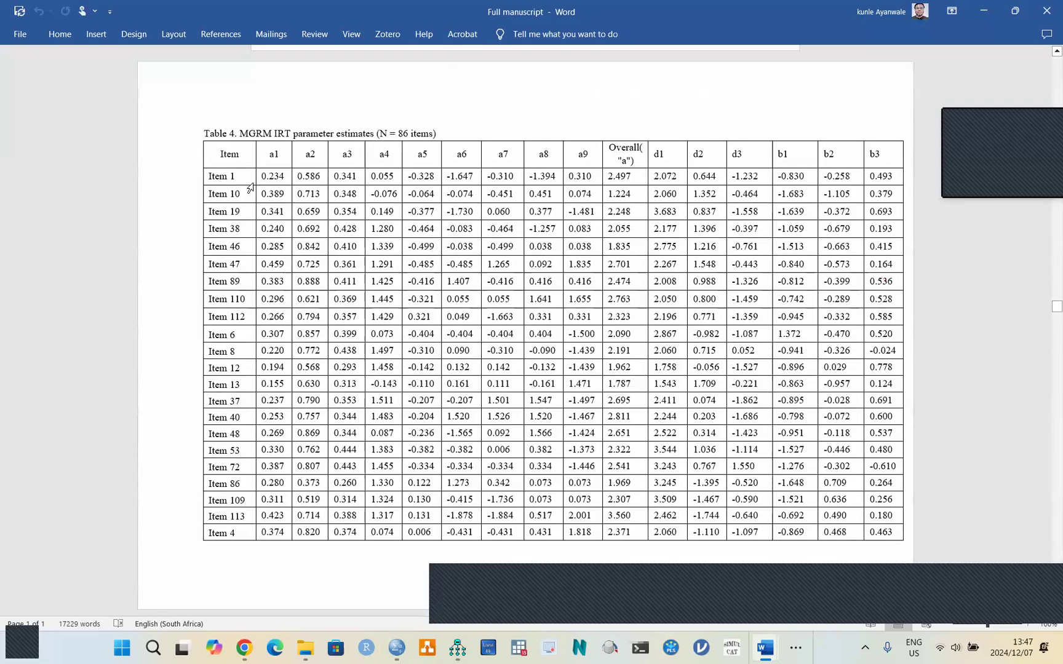
pyautogui.scroll(-20, 250, 187)
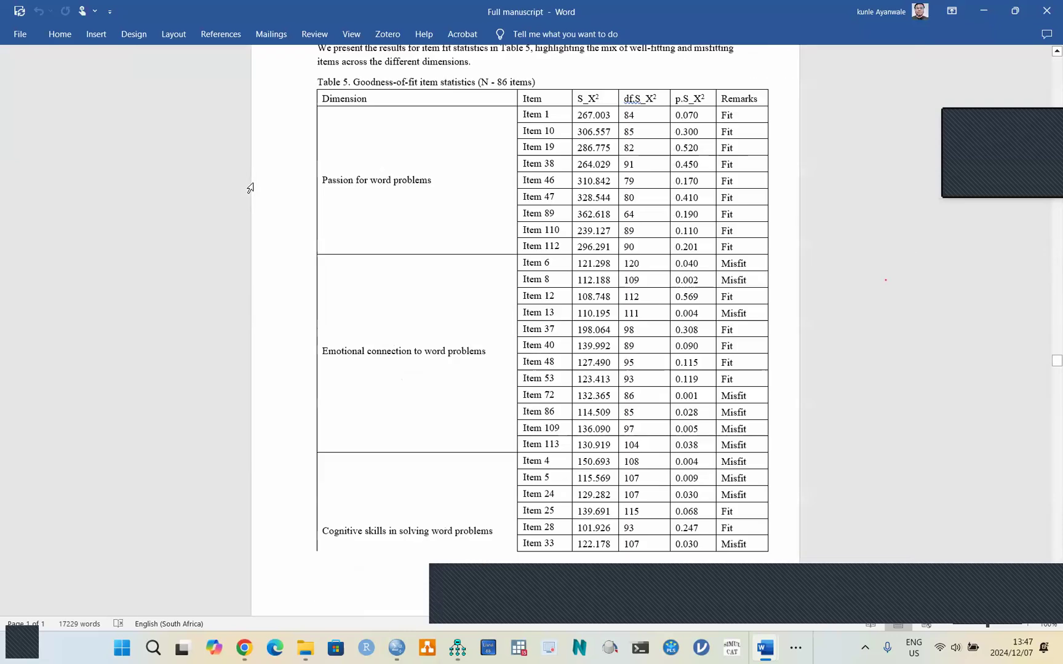
pyautogui.scroll(-15, 250, 187)
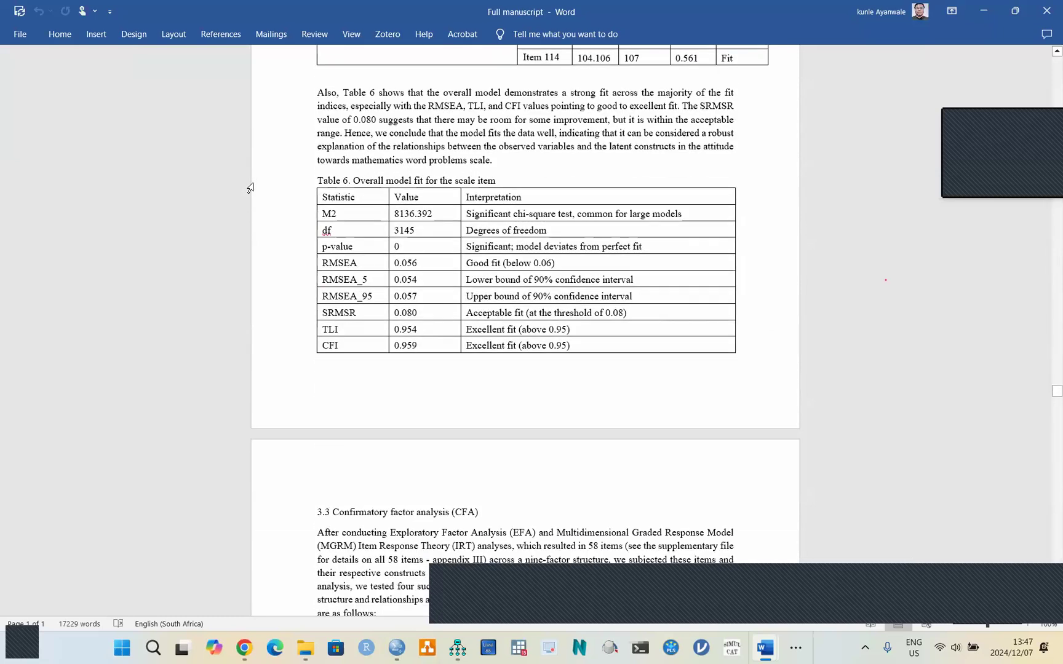
# - Examine the overall model fit in Table 6, the four CFA model descriptions and the goodness-of-fit indices in Table 7
pyautogui.scroll(5, 251, 188)
pyautogui.scroll(5, 251, 188)
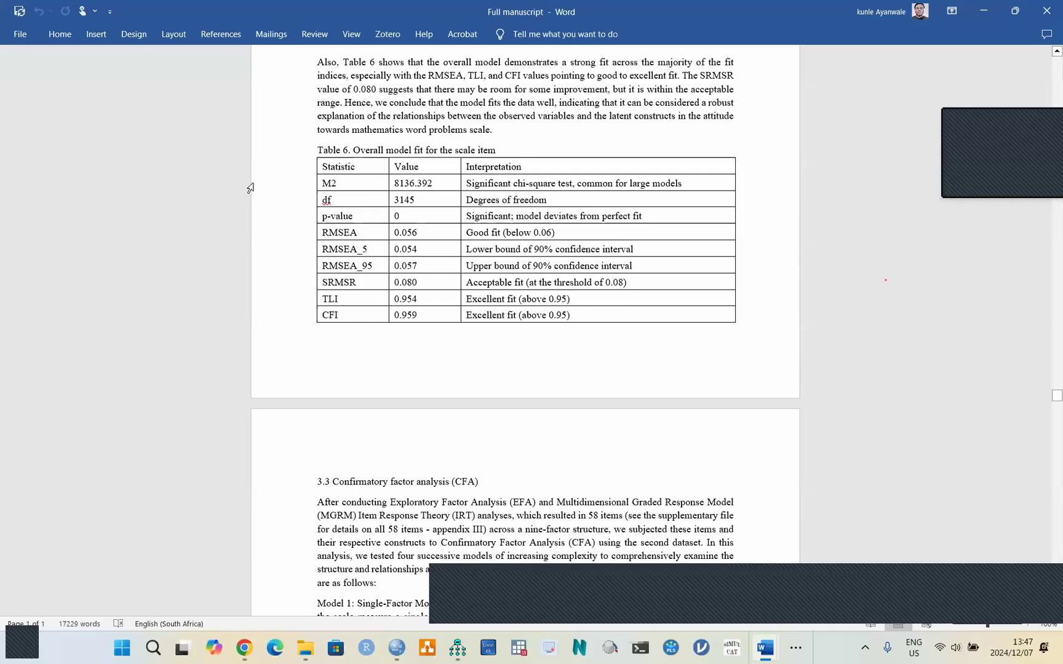
pyautogui.scroll(3, 250, 187)
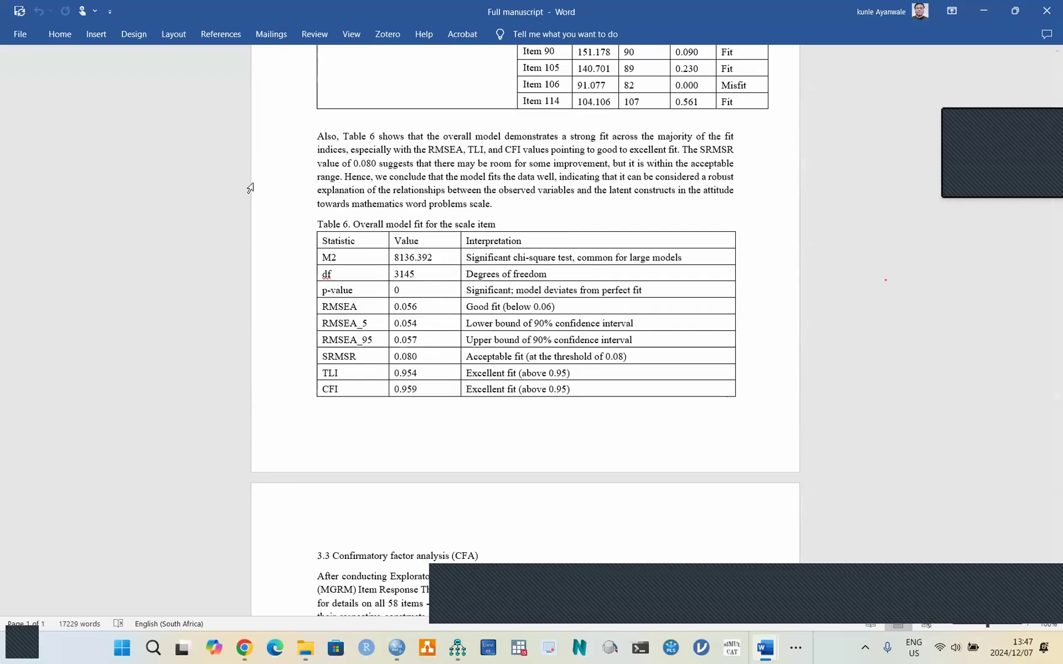
pyautogui.scroll(-1, 250, 188)
pyautogui.scroll(-1, 250, 188)
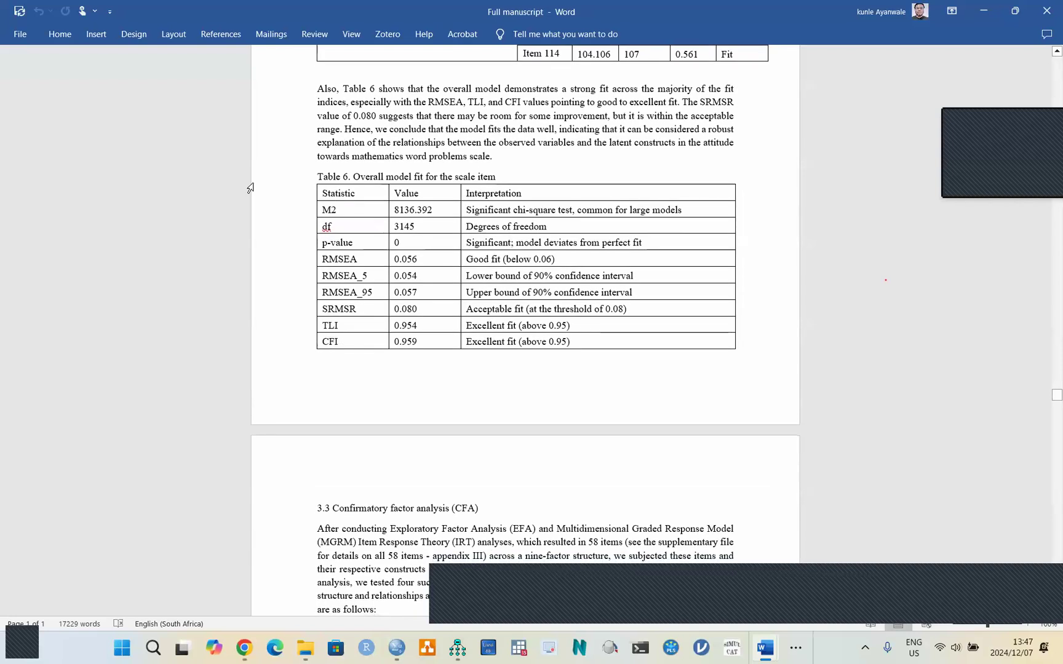
pyautogui.scroll(-20, 251, 188)
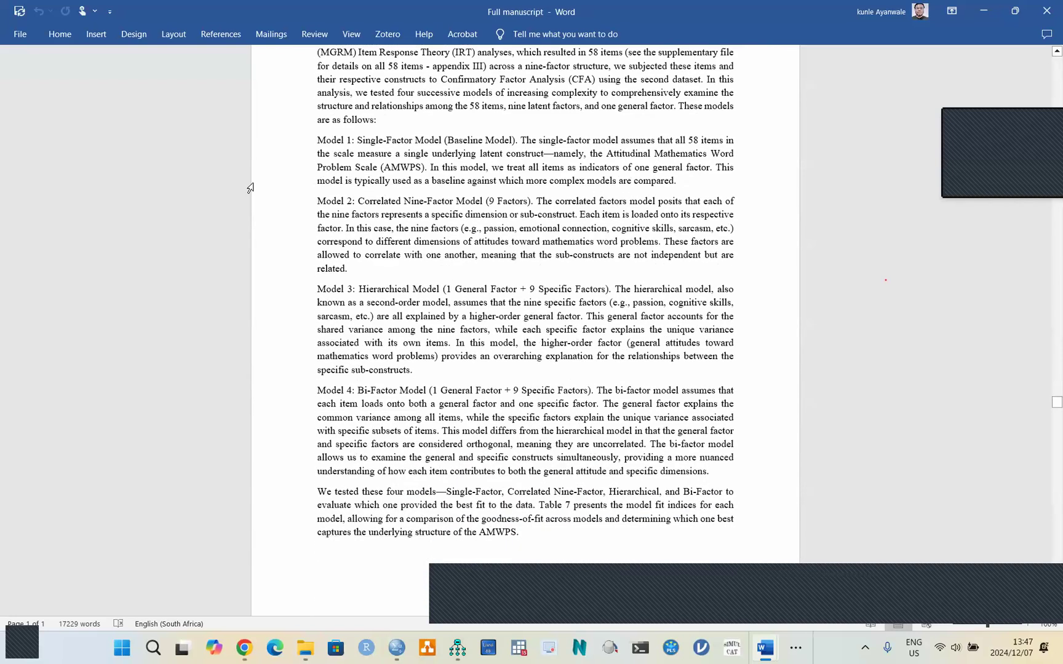
pyautogui.scroll(-20, 250, 188)
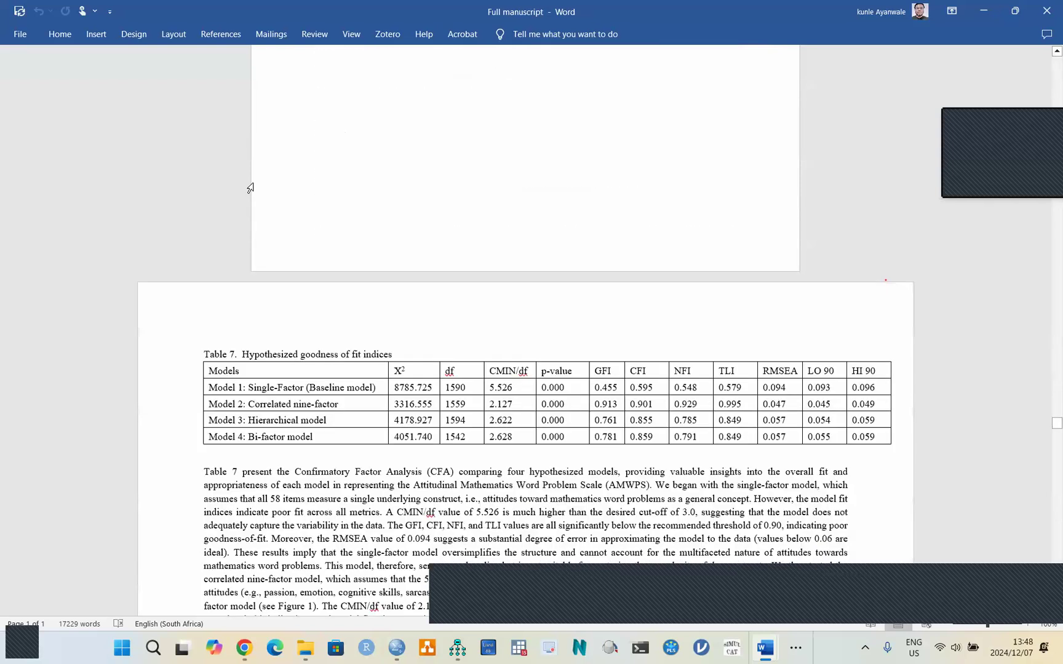
pyautogui.scroll(1, 250, 188)
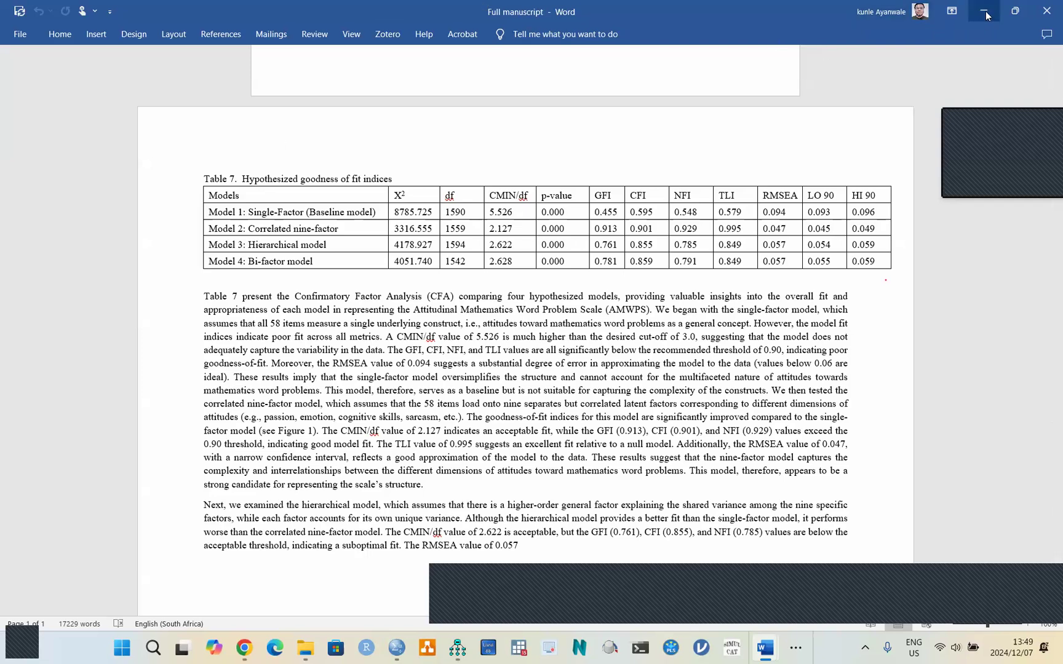
# - Close the manuscript and switch back to the Kaamos path diagram in Amos
pyautogui.click(1046, 10)
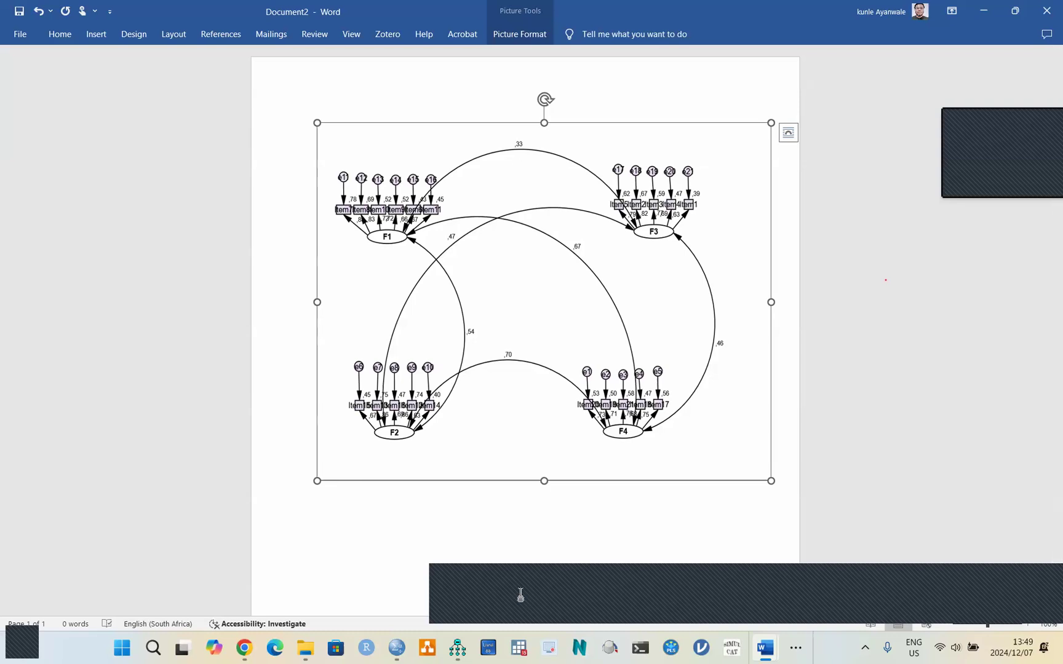
pyautogui.moveTo(458, 647)
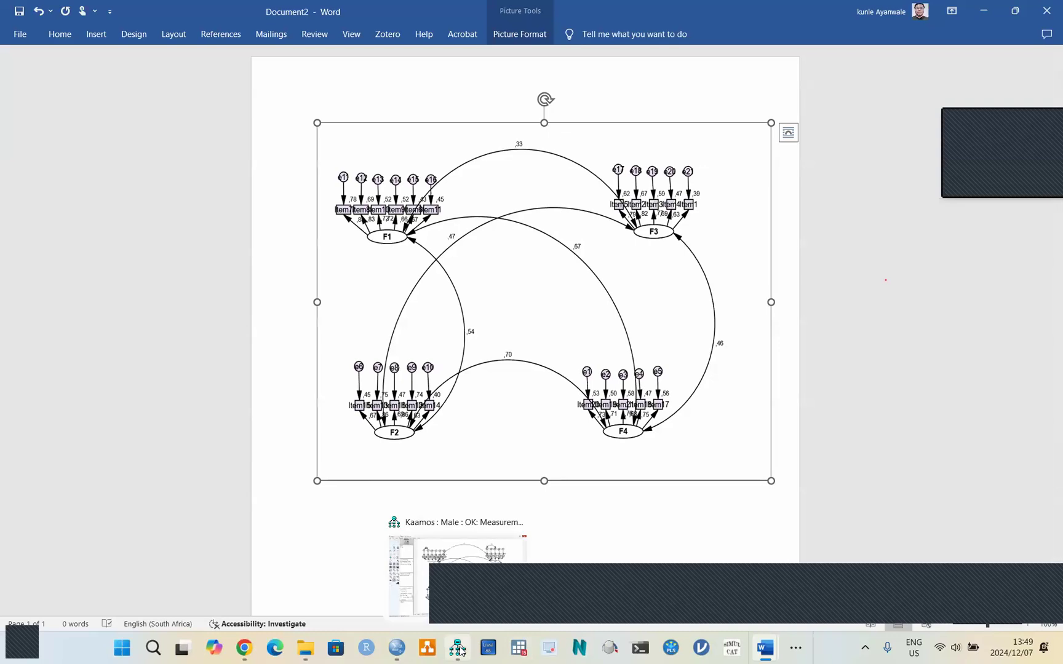
pyautogui.click(474, 600)
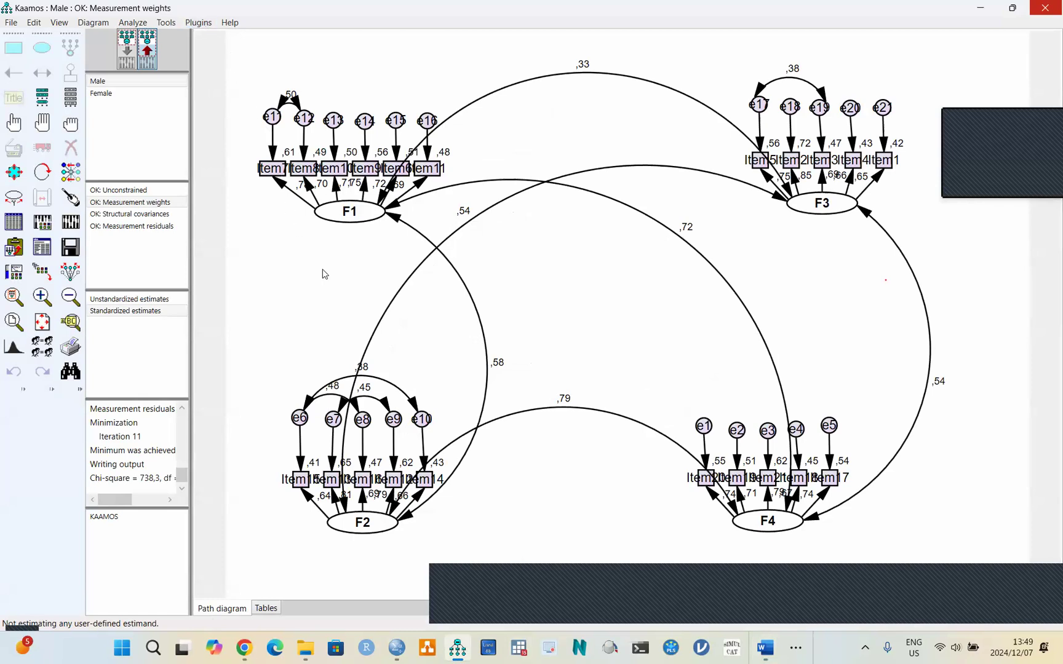
# - Try to run the Master Validity plugin on the multigroup model and dismiss its message
pyautogui.click(198, 22)
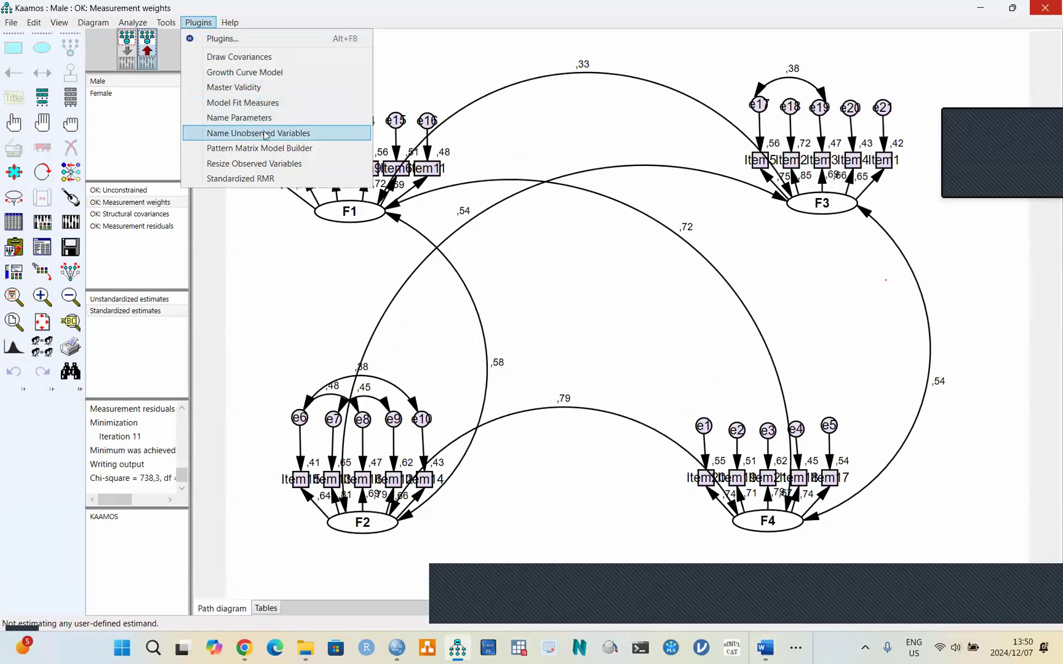
pyautogui.click(255, 87)
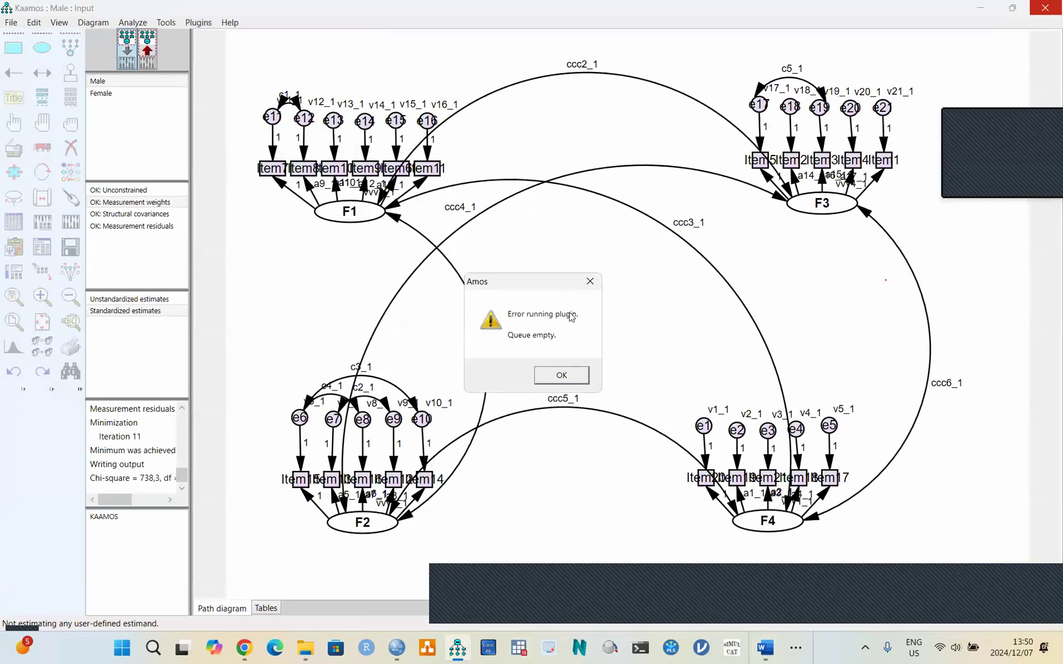
pyautogui.click(573, 378)
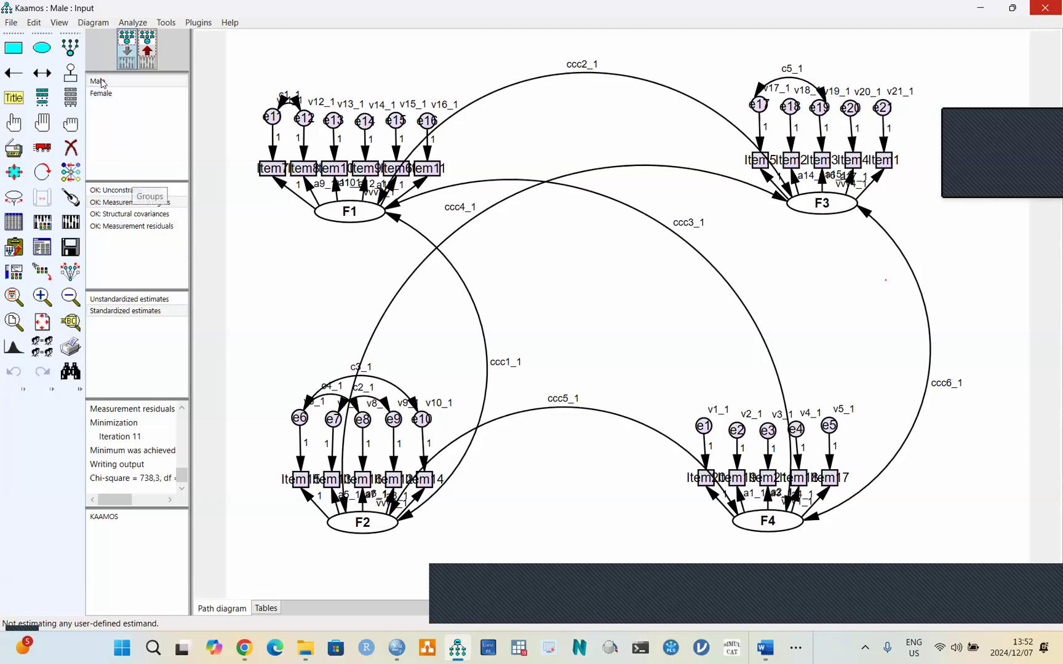
# - Compare the parameter labels on the input path diagrams of the Male and Female groups
pyautogui.click(102, 83)
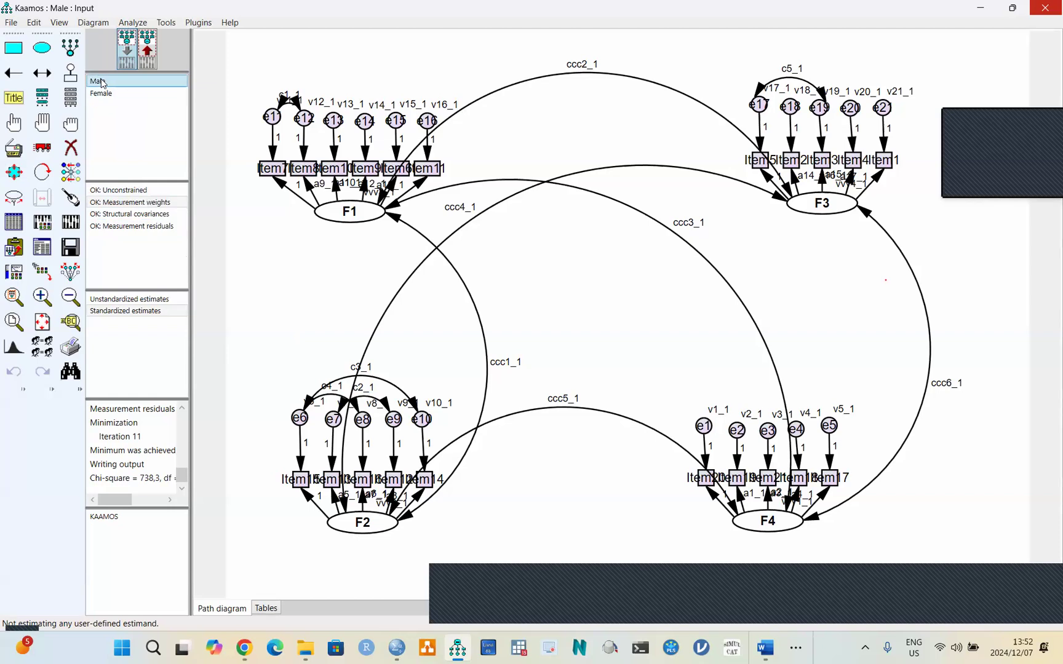
pyautogui.click(106, 95)
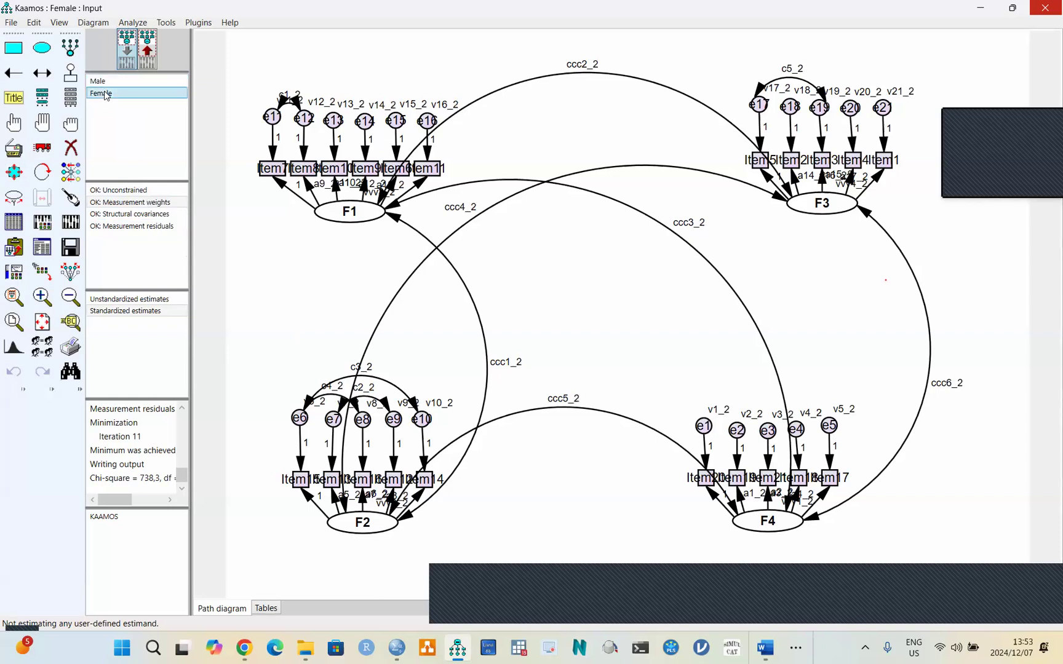